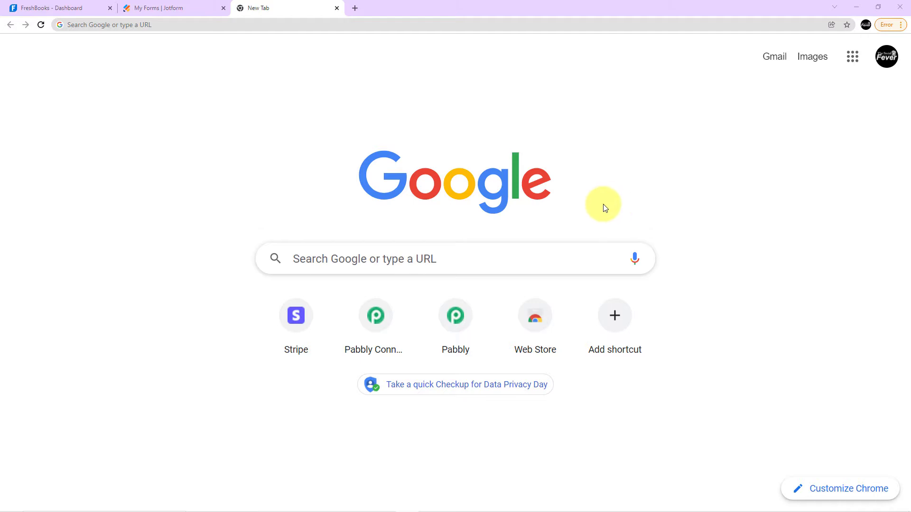
# Go to the Pabbly Connect website at pabbly.com/connect.
pyautogui.click(231, 27)
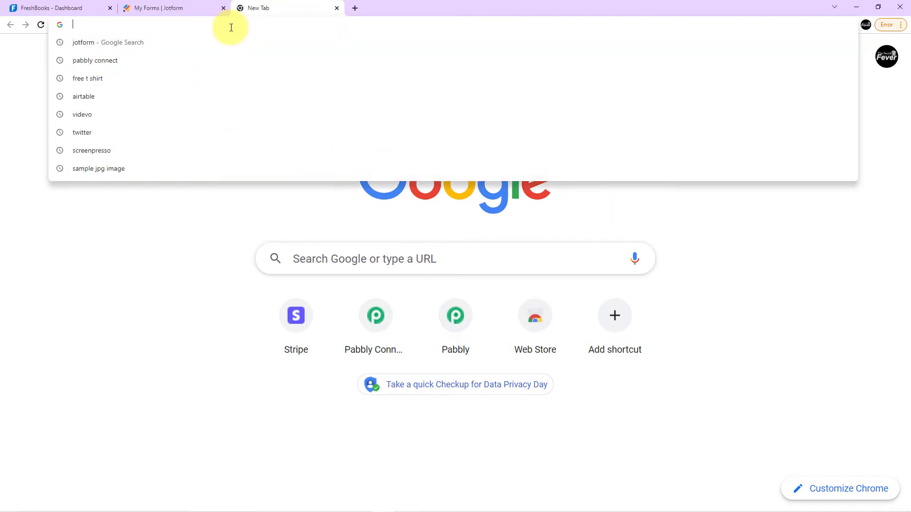
pyautogui.write('pabbly')
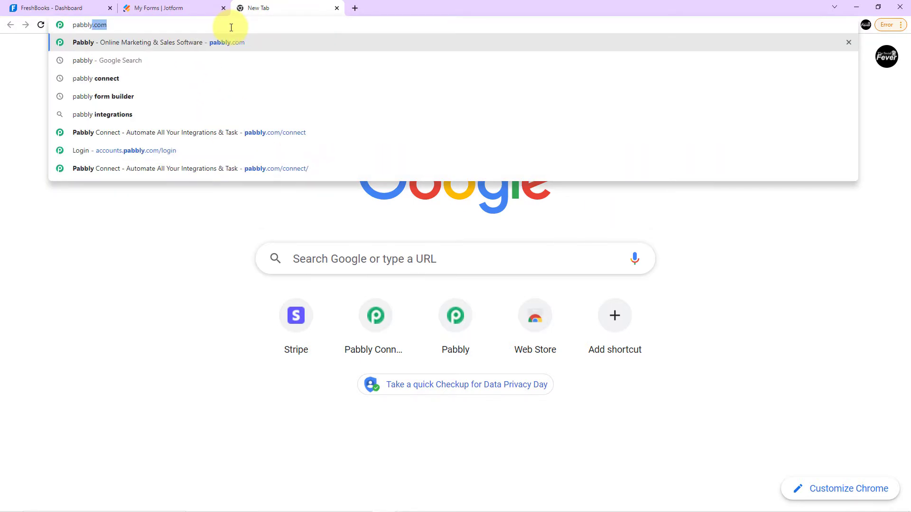
pyautogui.write('.com')
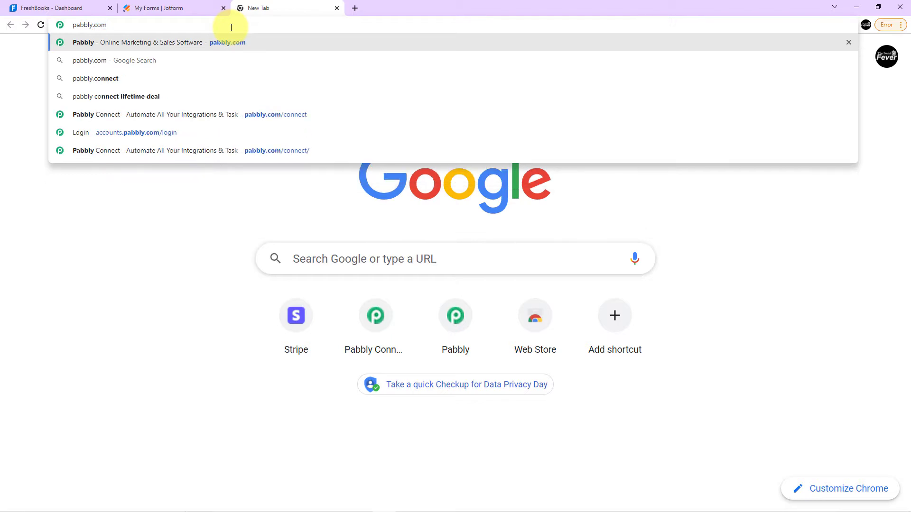
pyautogui.write('/connect')
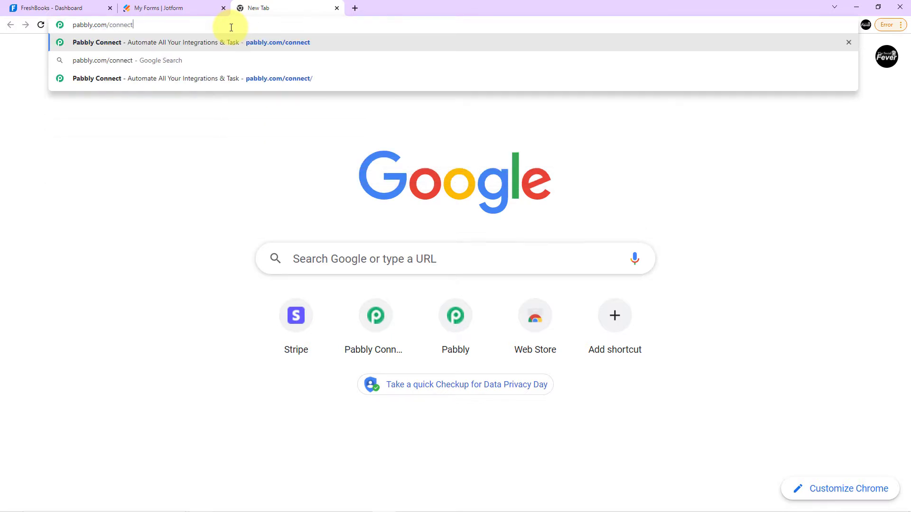
pyautogui.press('Return')
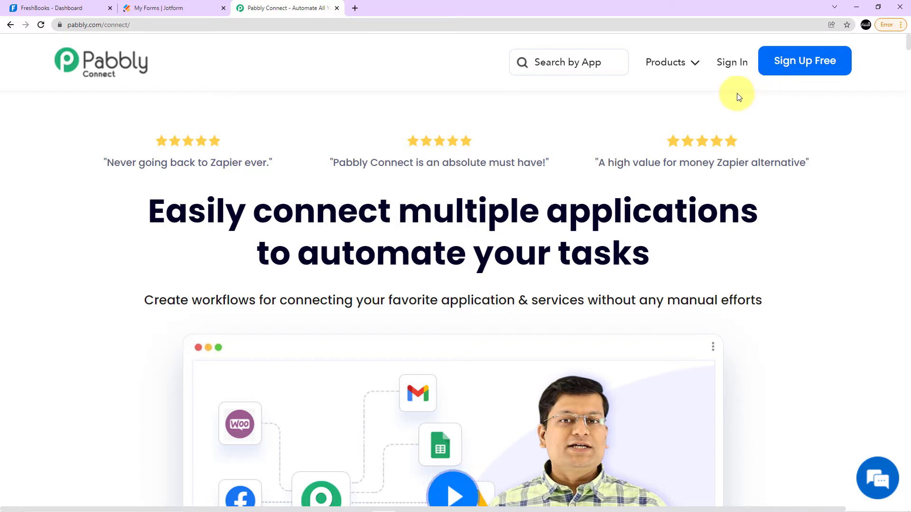
# Sign in to Pabbly with the account's e-mail address and password.
pyautogui.click(726, 61)
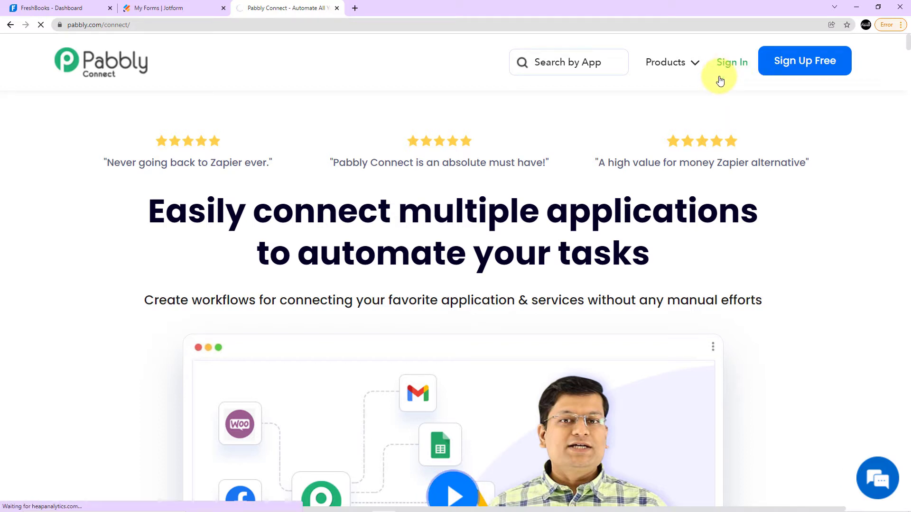
pyautogui.click(588, 323)
pyautogui.hotkey('ctrl', 'v')
pyautogui.click(611, 359)
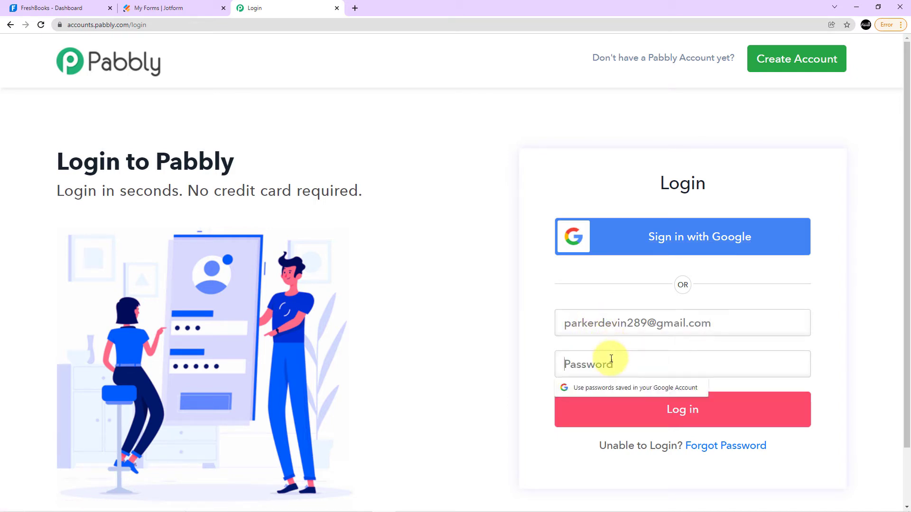
pyautogui.write('****')
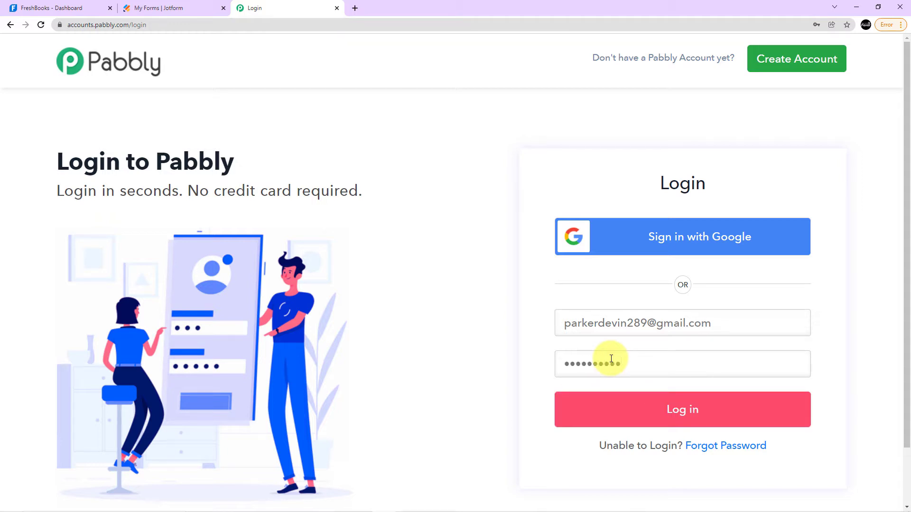
pyautogui.click(624, 404)
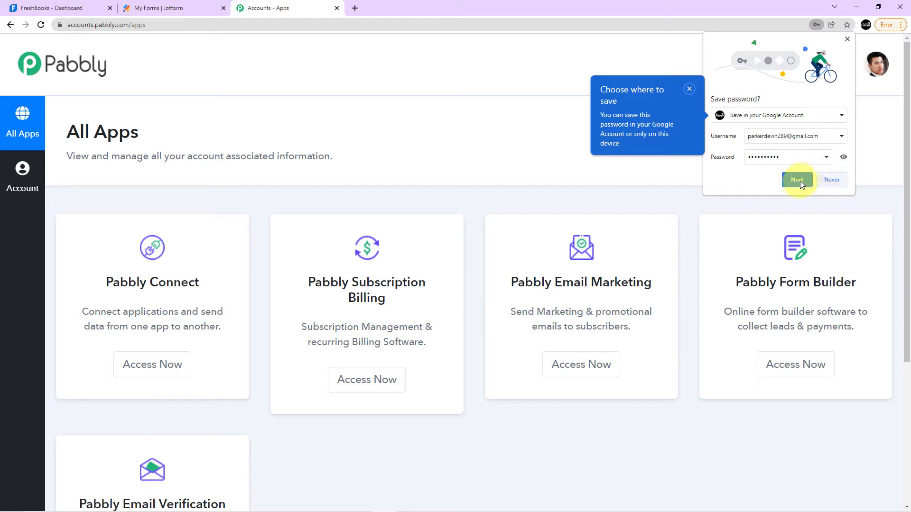
# Dismiss the browser's password-saving prompts and access Pabbly Connect from the list of Pabbly apps.
pyautogui.click(797, 180)
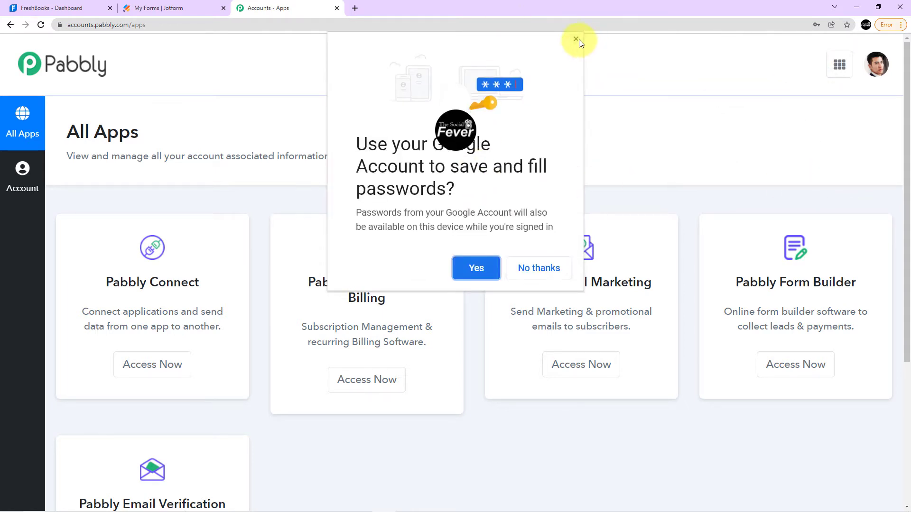
pyautogui.click(577, 39)
pyautogui.click(798, 179)
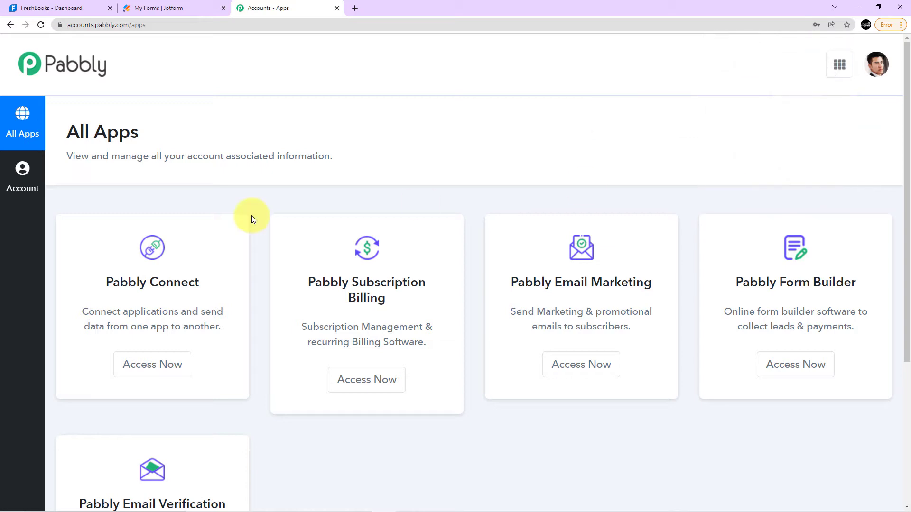
pyautogui.click(166, 368)
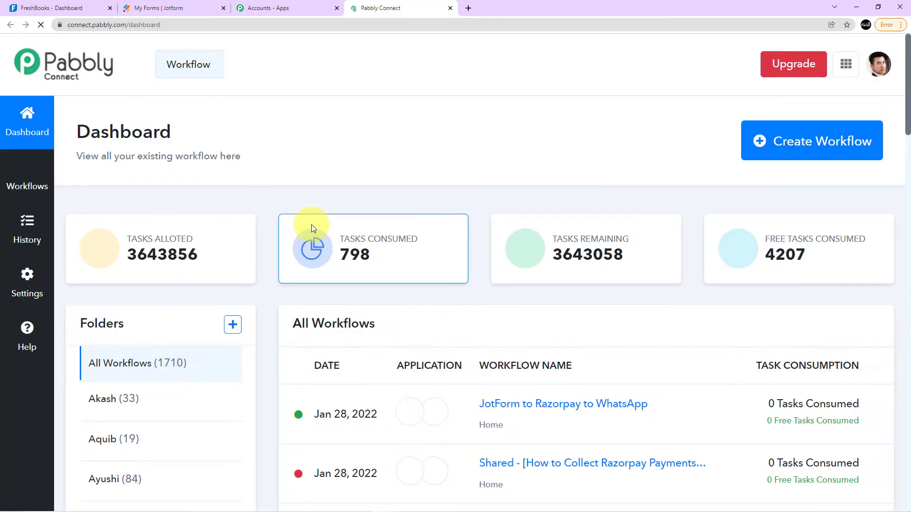
# Create a new workflow named "Jotform submissions to Freshbooks data entry".
pyautogui.scroll(-2, 525, 217)
pyautogui.scroll(3, 534, 219)
pyautogui.click(790, 138)
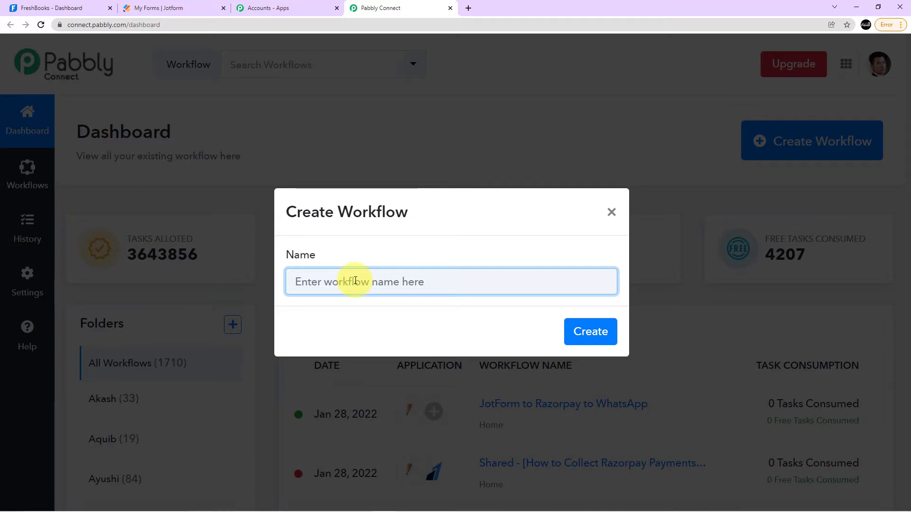
pyautogui.write('Jotform')
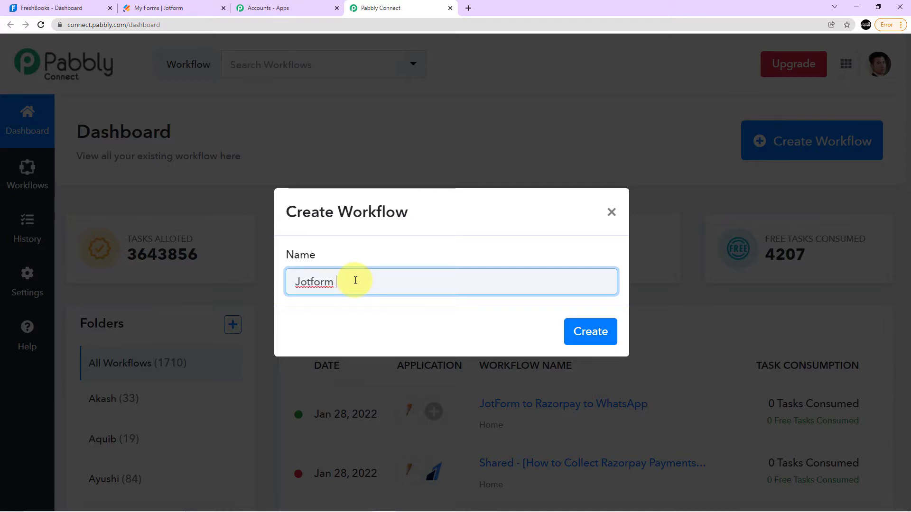
pyautogui.write(' submissions to Freshbooks data entry')
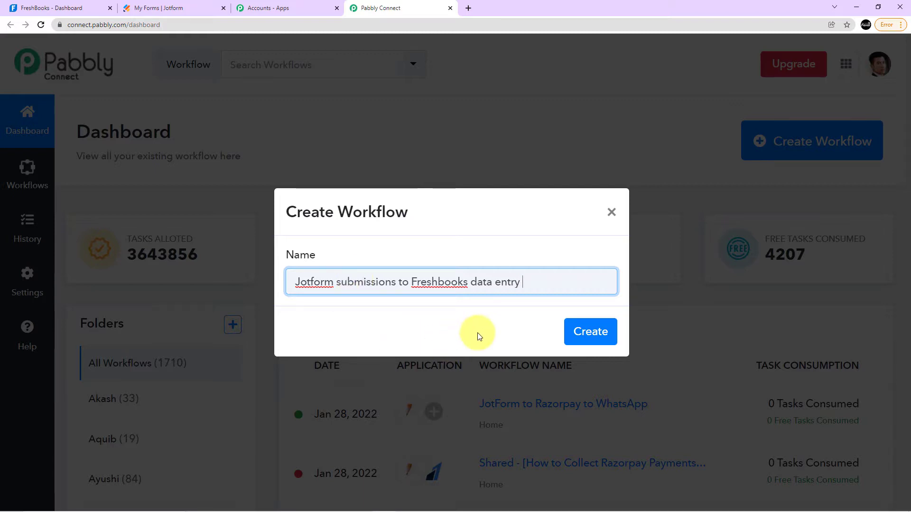
pyautogui.click(588, 334)
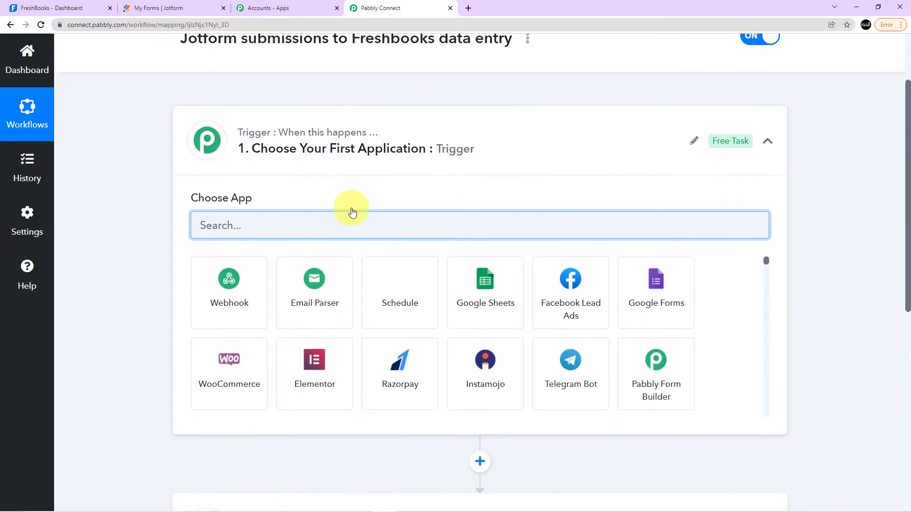
# Examine the new workflow's trigger and action sections and the applications offered for the trigger.
pyautogui.scroll(-3, 366, 305)
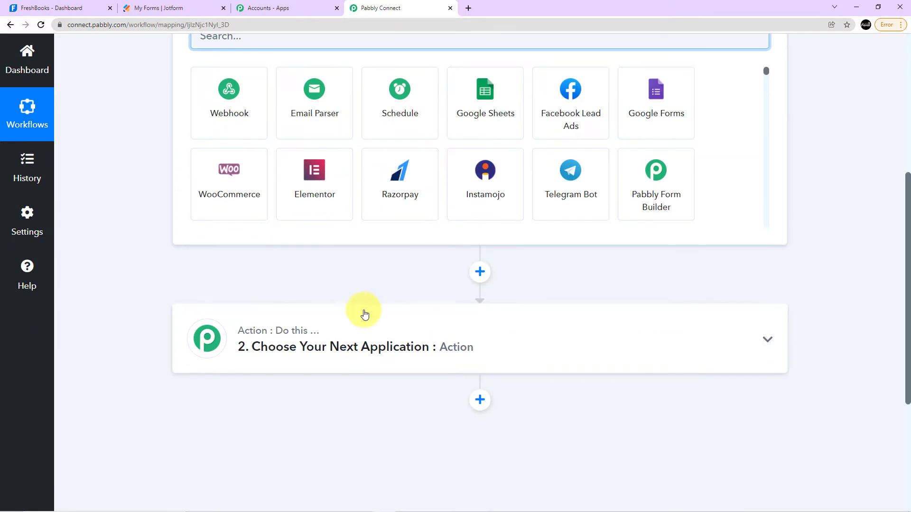
pyautogui.scroll(5, 345, 346)
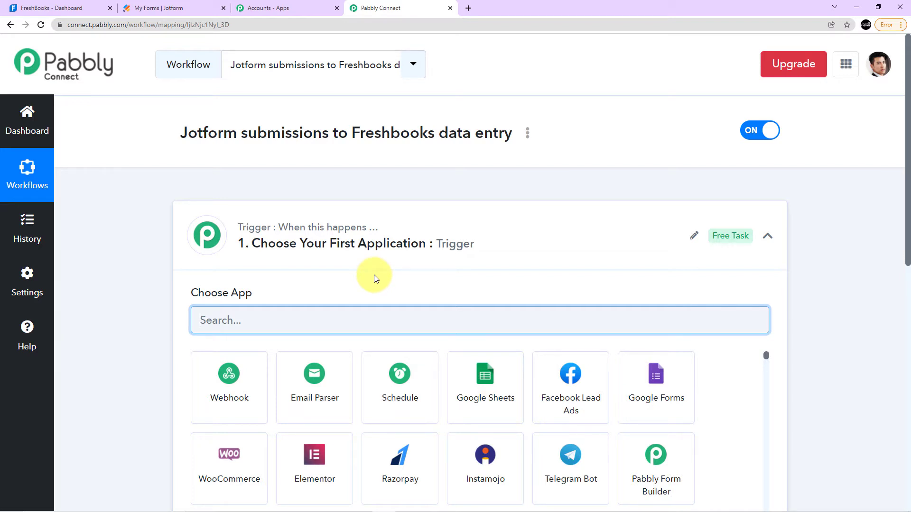
pyautogui.scroll(-5, 326, 376)
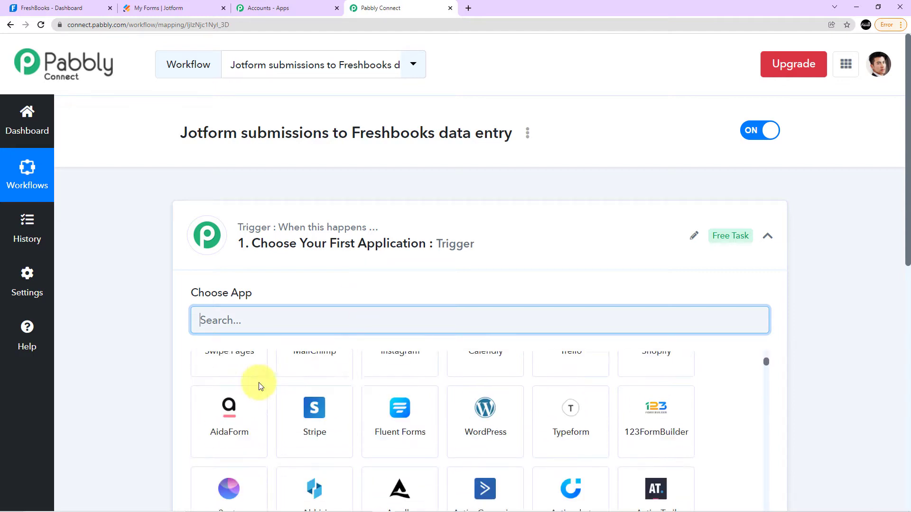
pyautogui.scroll(-5, 142, 330)
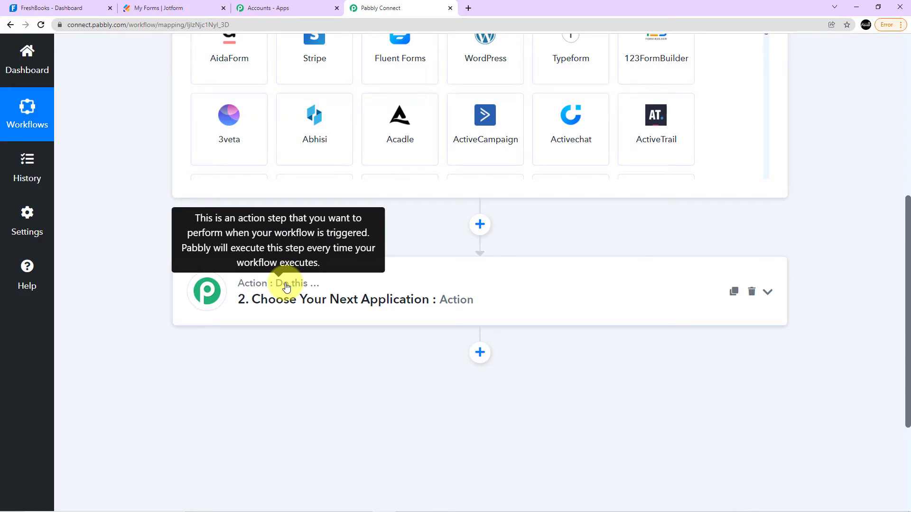
pyautogui.scroll(7, 332, 210)
pyautogui.scroll(-5, 372, 218)
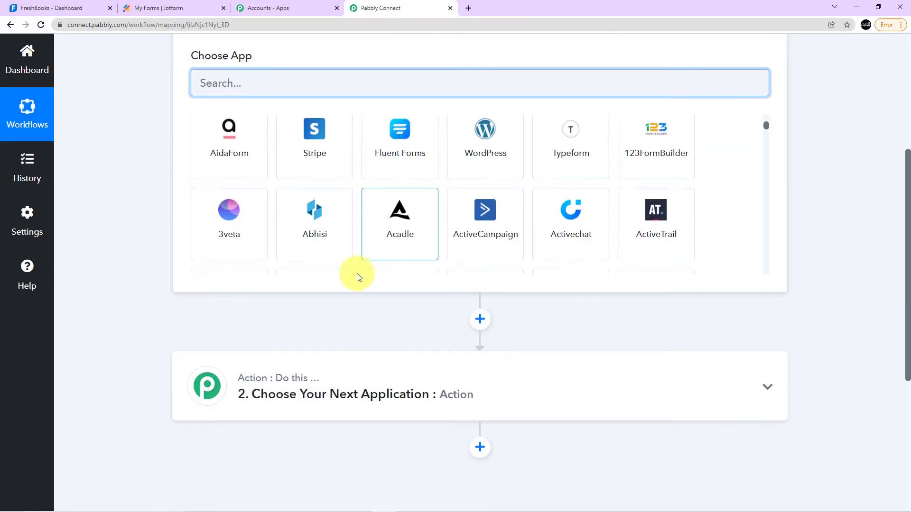
pyautogui.scroll(-1, 365, 265)
pyautogui.scroll(5, 299, 374)
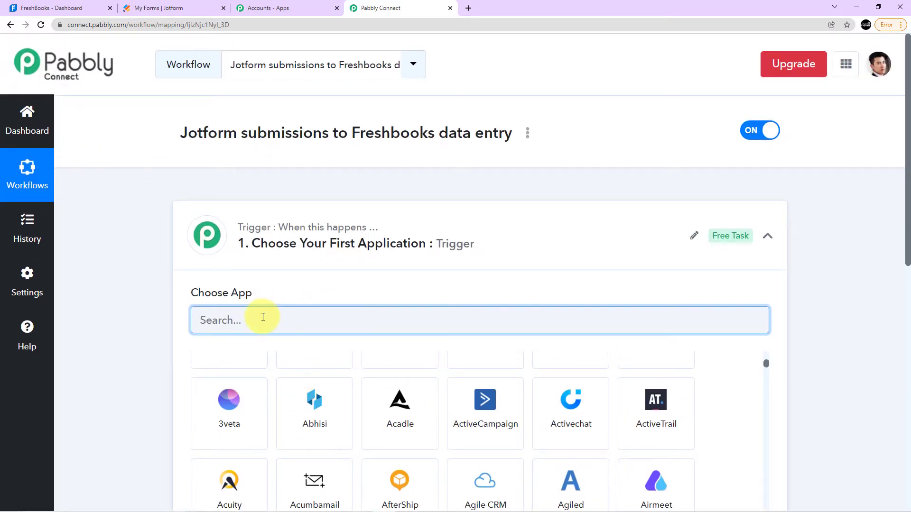
# Set the workflow's trigger to JotForm with the New Response event and copy its webhook URL.
pyautogui.write('Jotf')
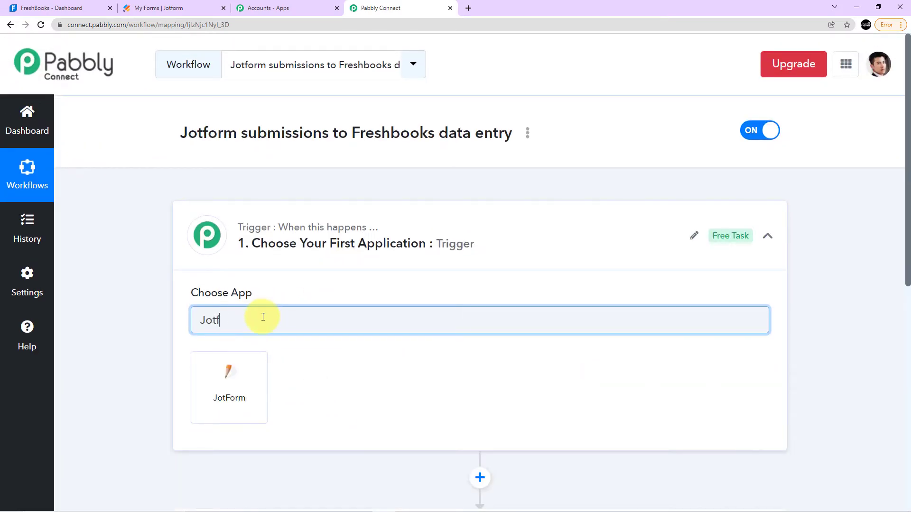
pyautogui.click(243, 365)
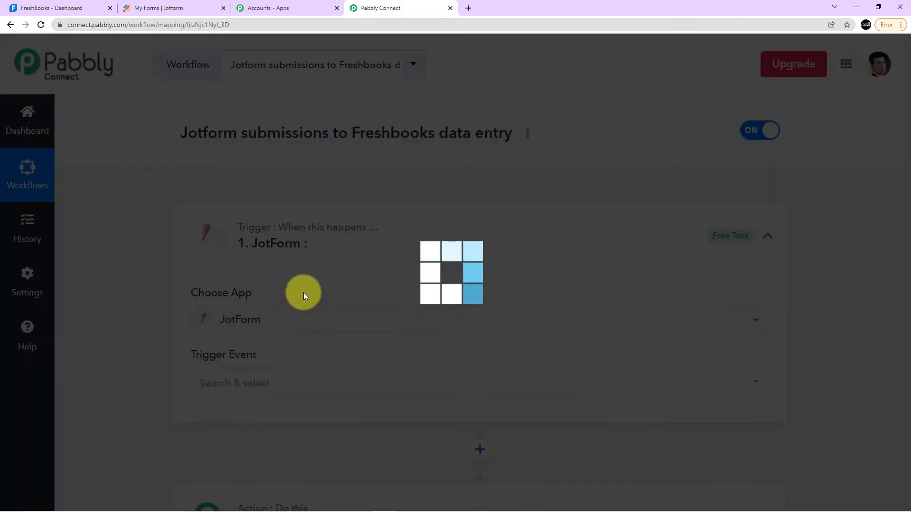
pyautogui.scroll(-4, 301, 295)
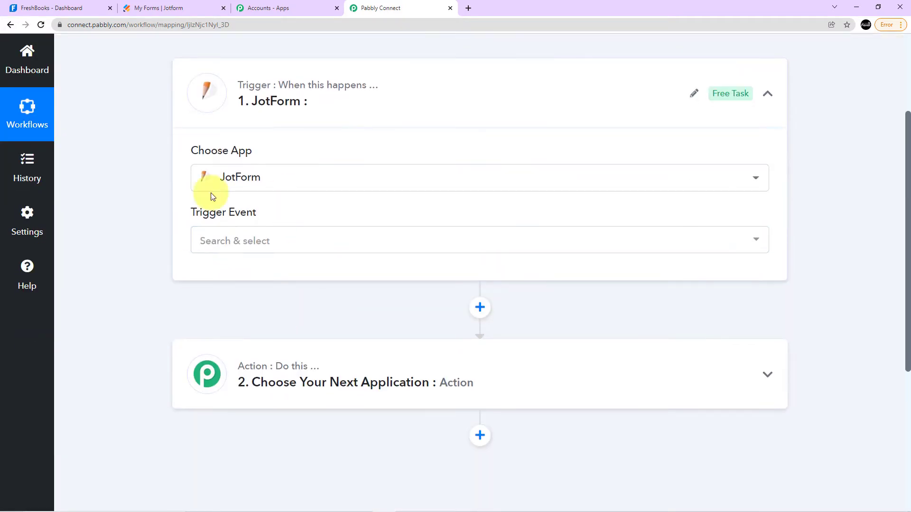
pyautogui.click(252, 242)
pyautogui.click(259, 313)
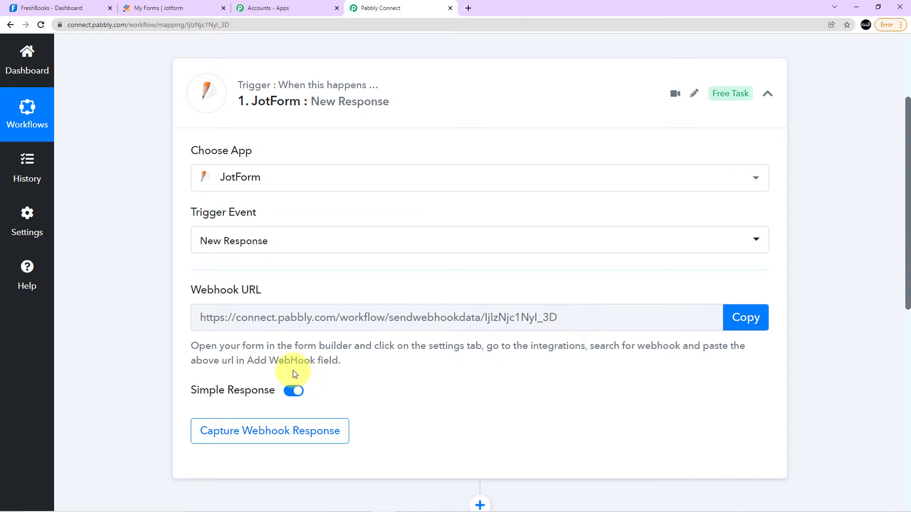
pyautogui.click(726, 322)
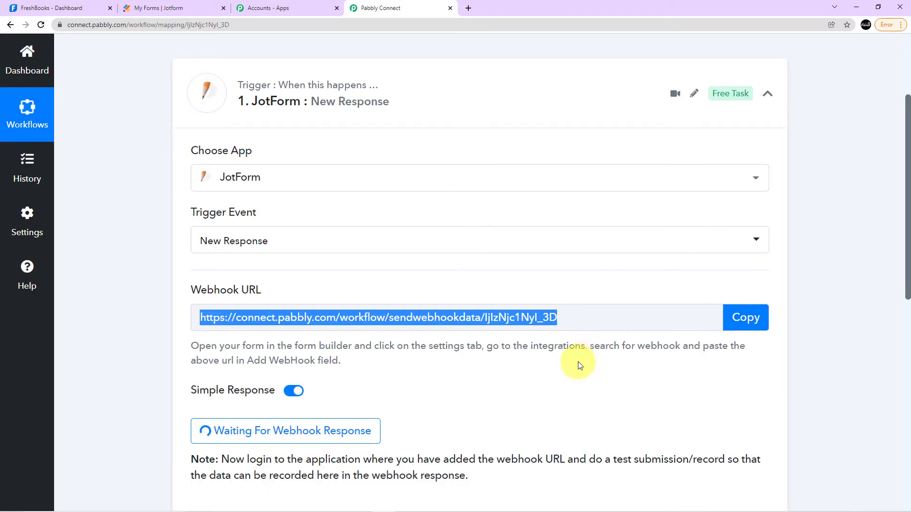
# Switch to Jotform, open the published New Customer Registration Form in a new tab, then return to My Forms and close the publishing options.
pyautogui.click(171, 4)
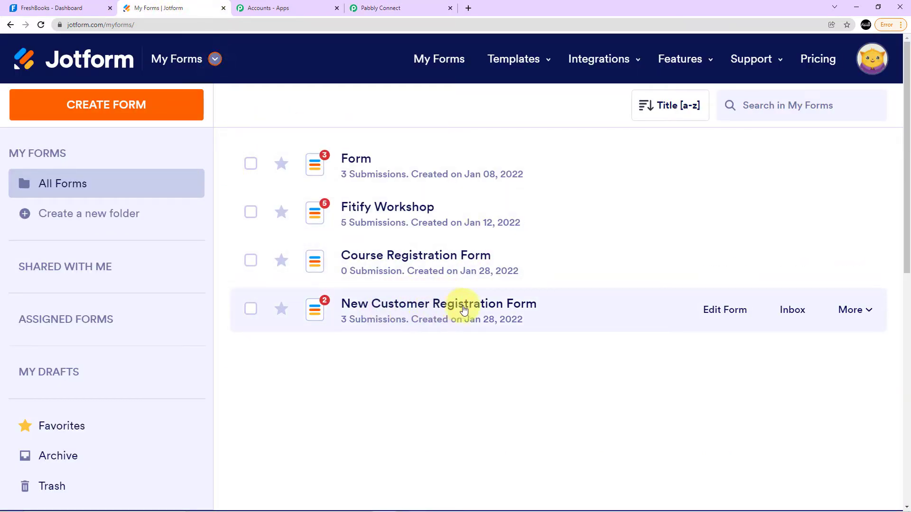
pyautogui.click(855, 311)
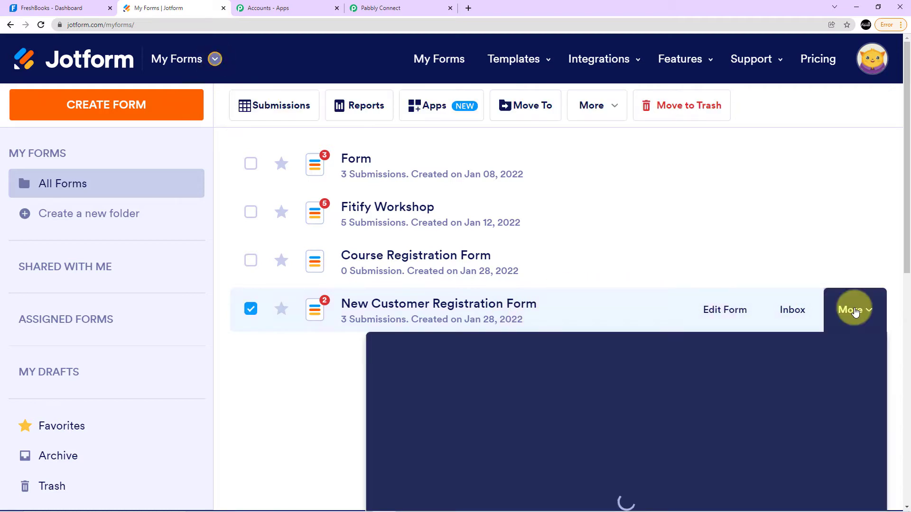
pyautogui.scroll(-2, 476, 316)
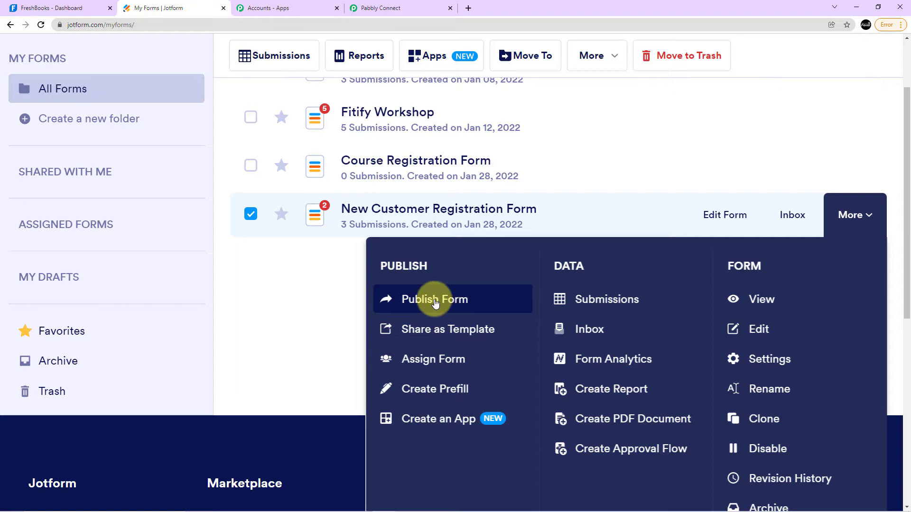
pyautogui.click(447, 308)
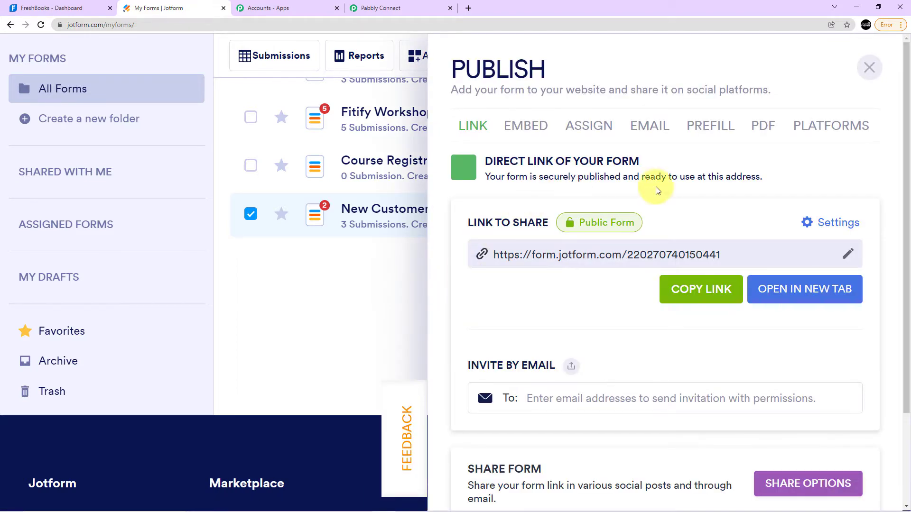
pyautogui.click(796, 289)
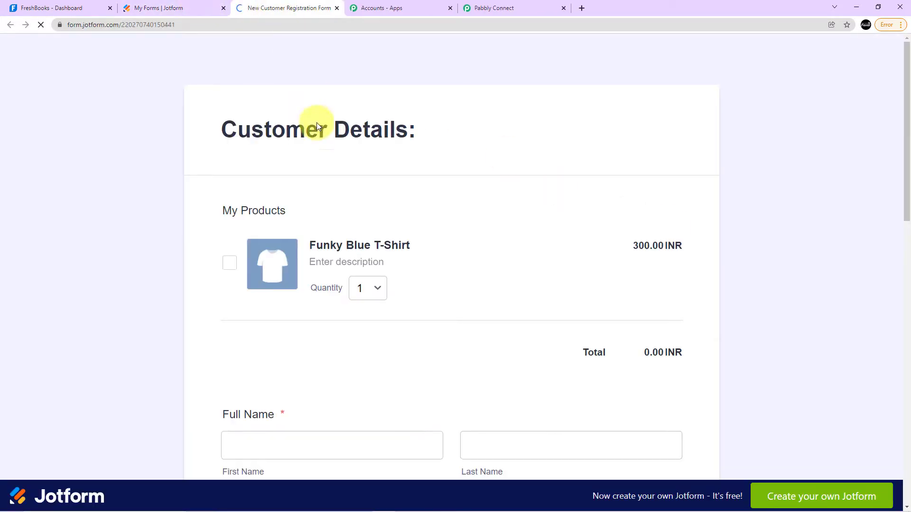
pyautogui.scroll(-5, 403, 130)
pyautogui.scroll(5, 407, 189)
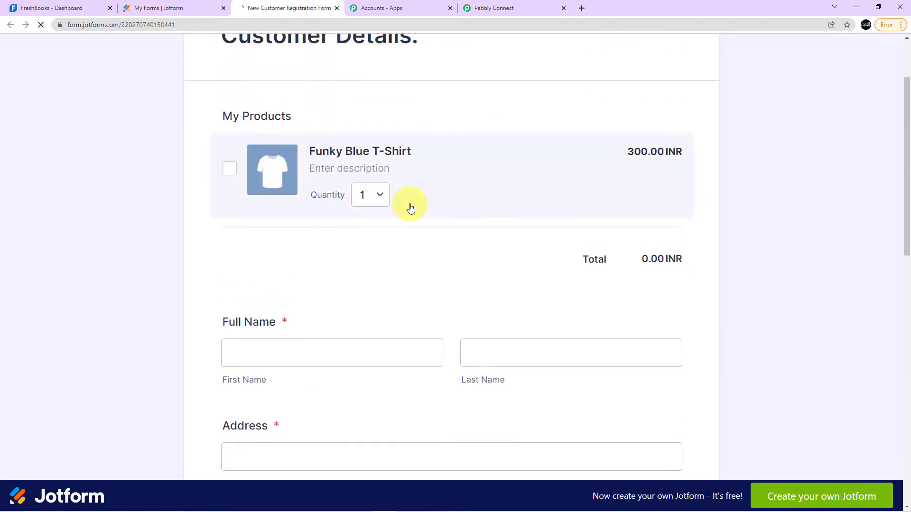
pyautogui.click(200, 10)
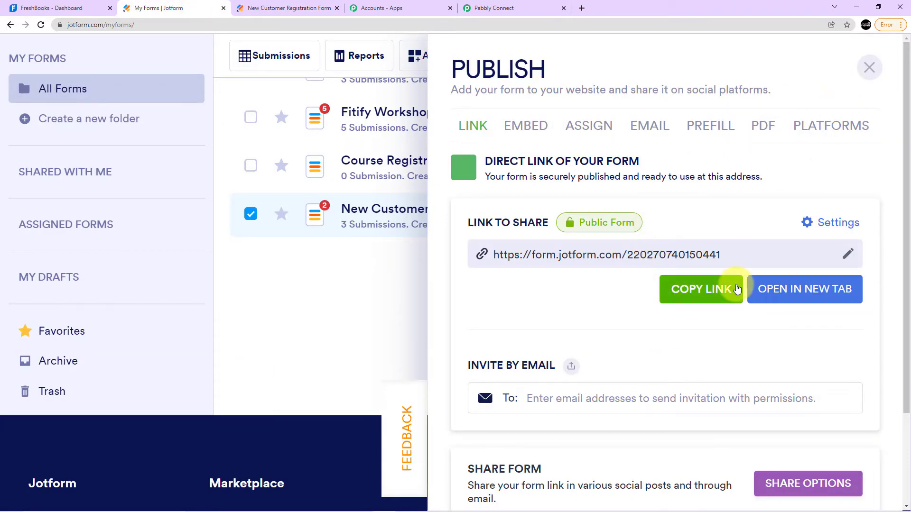
pyautogui.click(869, 68)
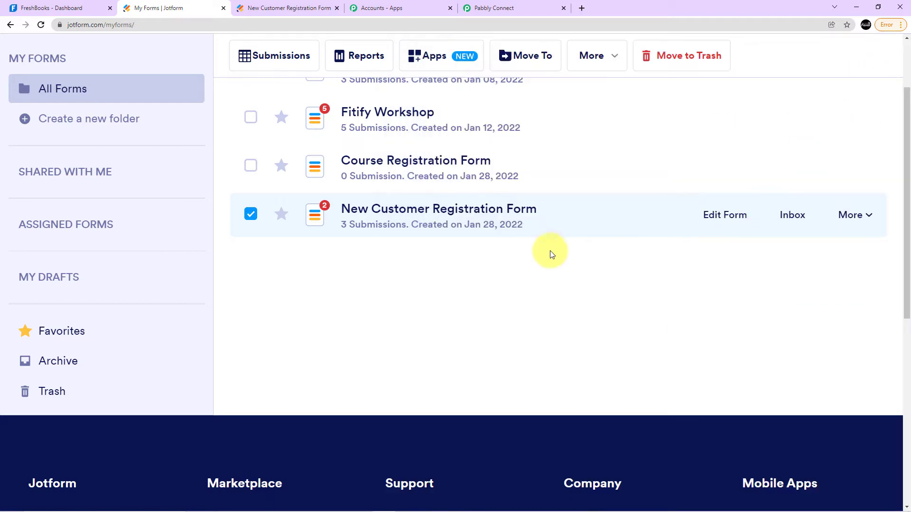
# Open the New Customer Registration Form for editing and go to its integration settings.
pyautogui.click(683, 222)
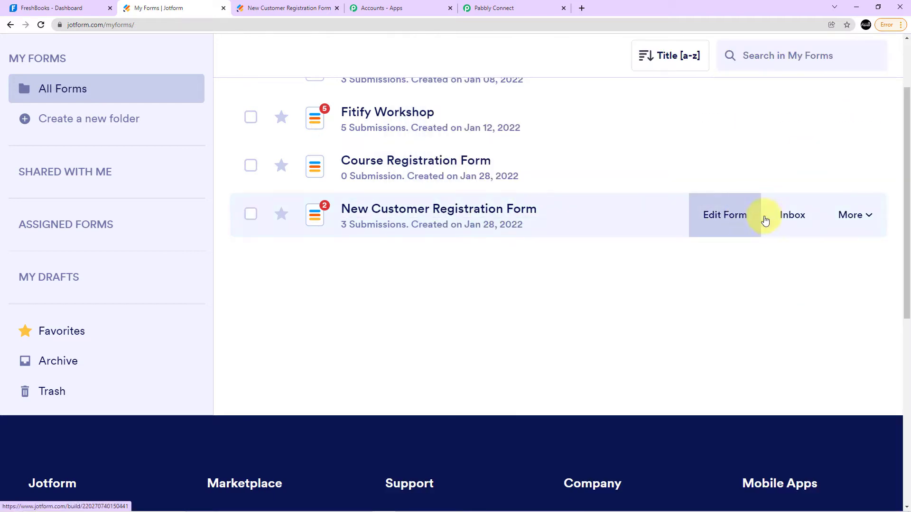
pyautogui.click(713, 220)
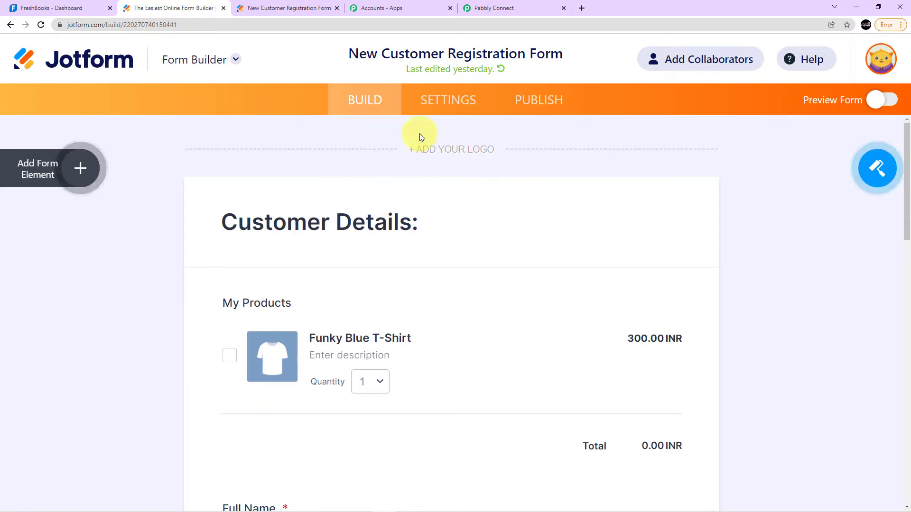
pyautogui.click(451, 101)
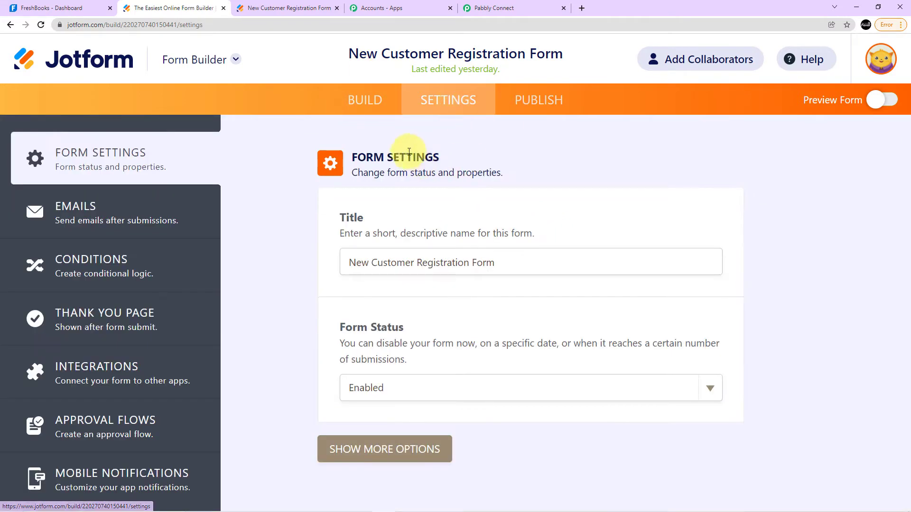
pyautogui.click(122, 376)
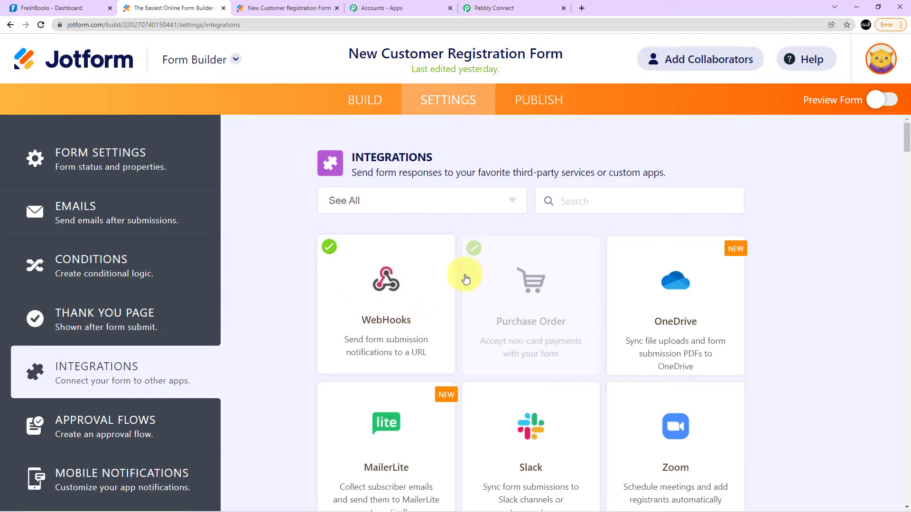
# Remove the existing WebHooks integration from the New Customer Registration Form.
pyautogui.click(382, 291)
pyautogui.scroll(-1, 446, 332)
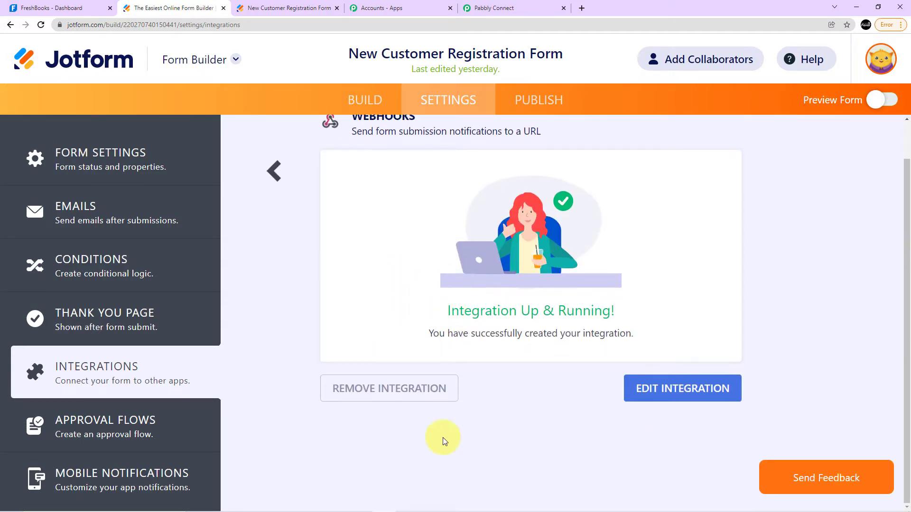
pyautogui.click(392, 389)
pyautogui.click(514, 284)
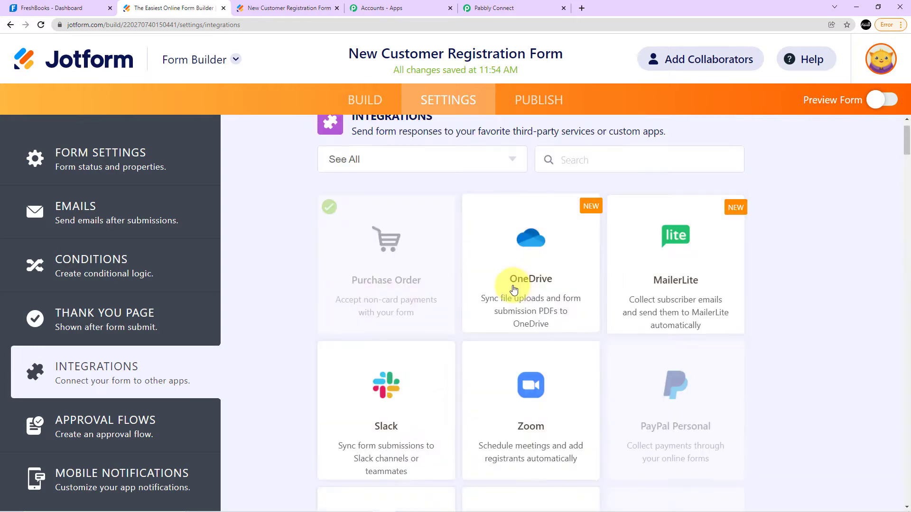
# Add a new WebHooks integration to the form using the copied Pabbly Connect webhook URL and complete the integration.
pyautogui.scroll(-19, 476, 340)
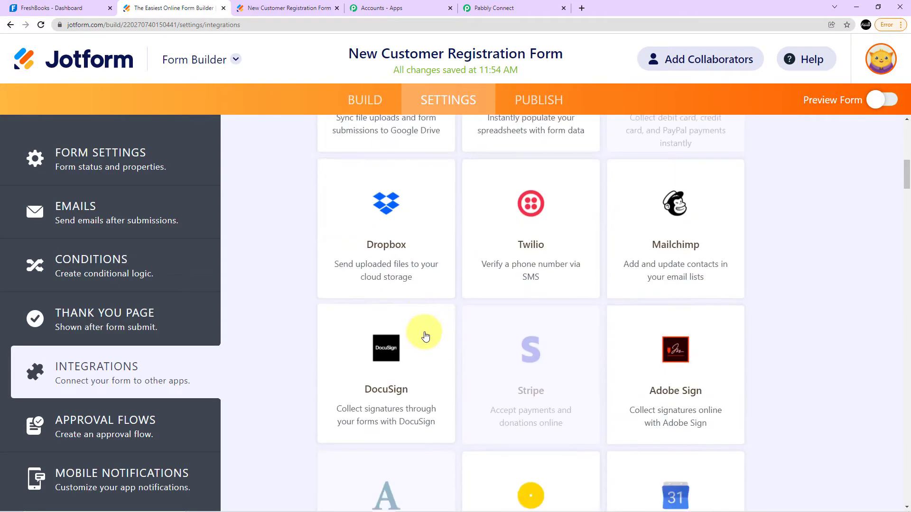
pyautogui.scroll(-20, 425, 336)
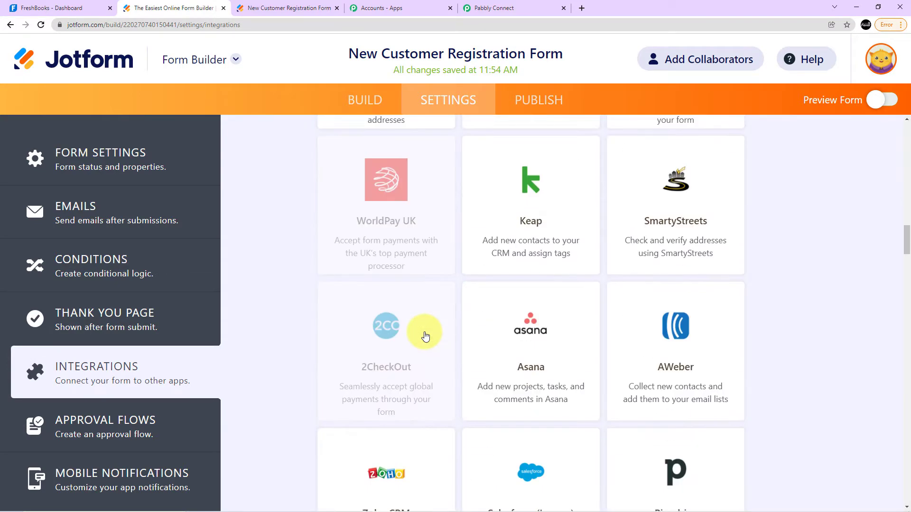
pyautogui.scroll(-20, 425, 336)
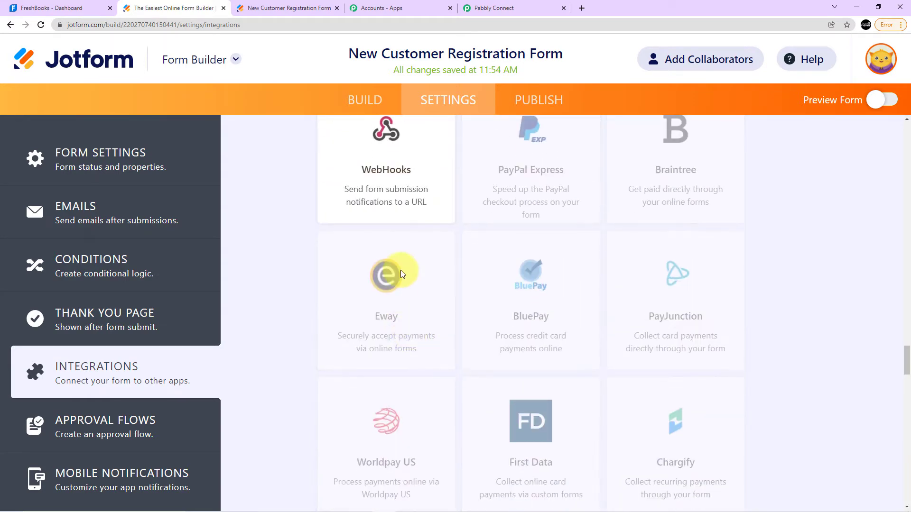
pyautogui.click(385, 172)
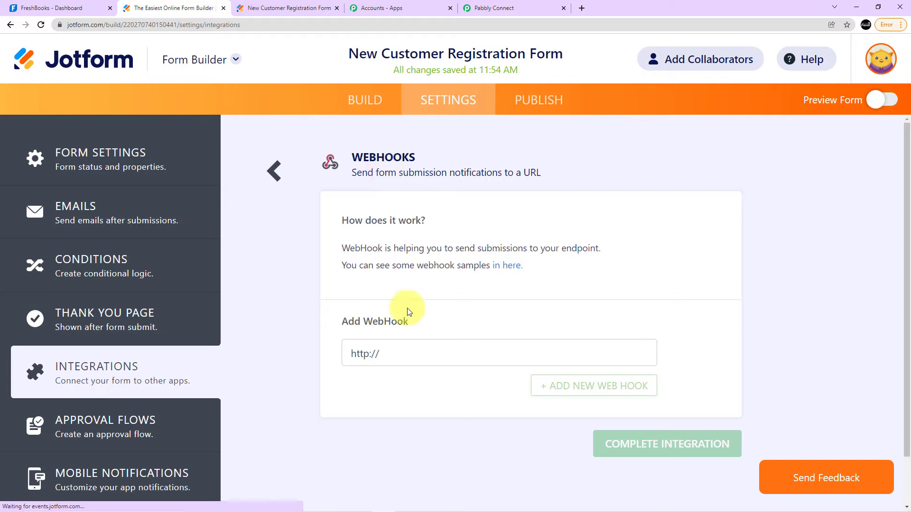
pyautogui.moveTo(380, 354); pyautogui.dragTo(369, 354)
pyautogui.press('BackSpace')
pyautogui.press('BackSpace')
pyautogui.press('BackSpace')
pyautogui.press('BackSpace')
pyautogui.press('BackSpace')
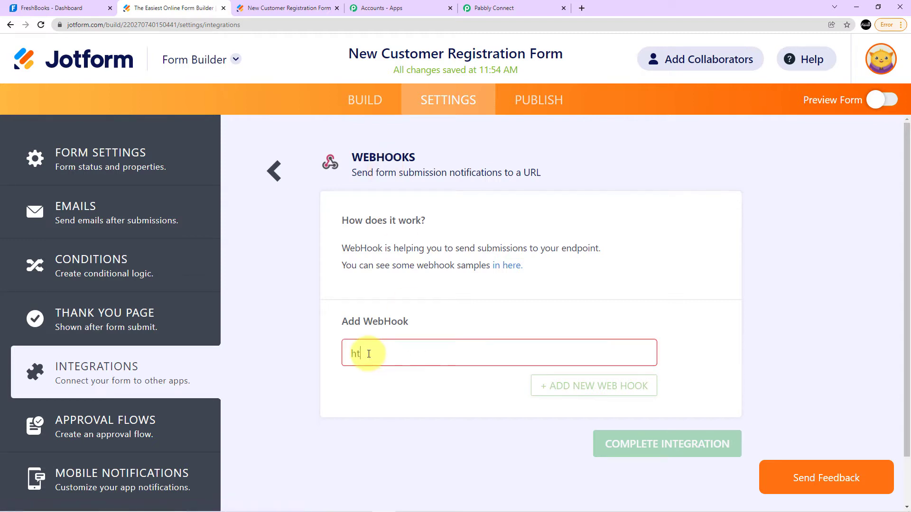
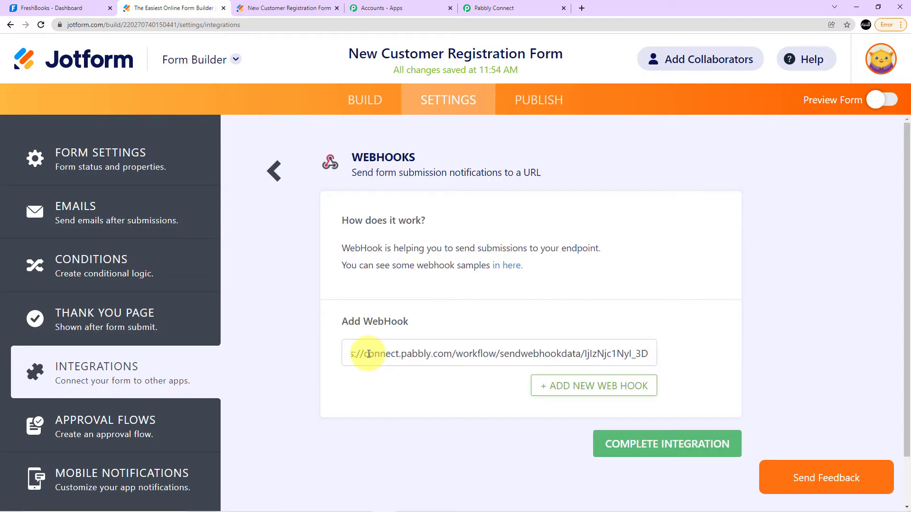
pyautogui.scroll(-2, 501, 290)
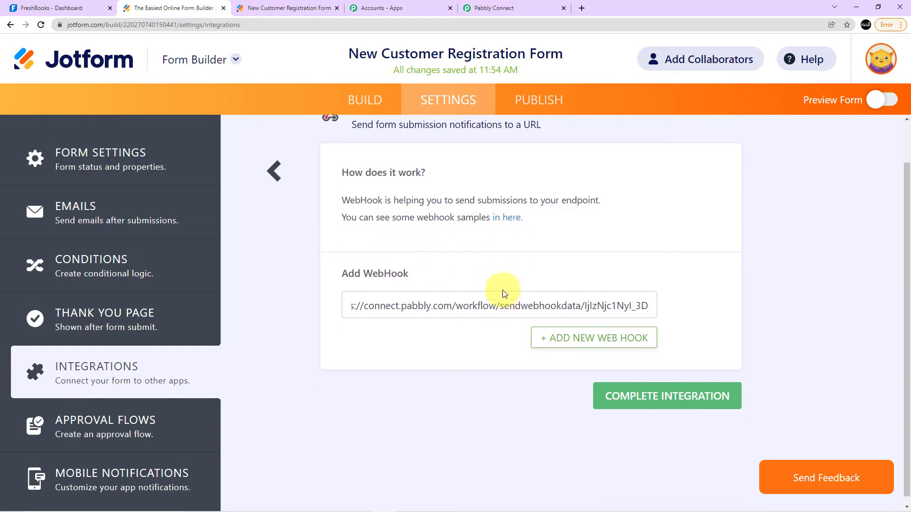
pyautogui.click(666, 394)
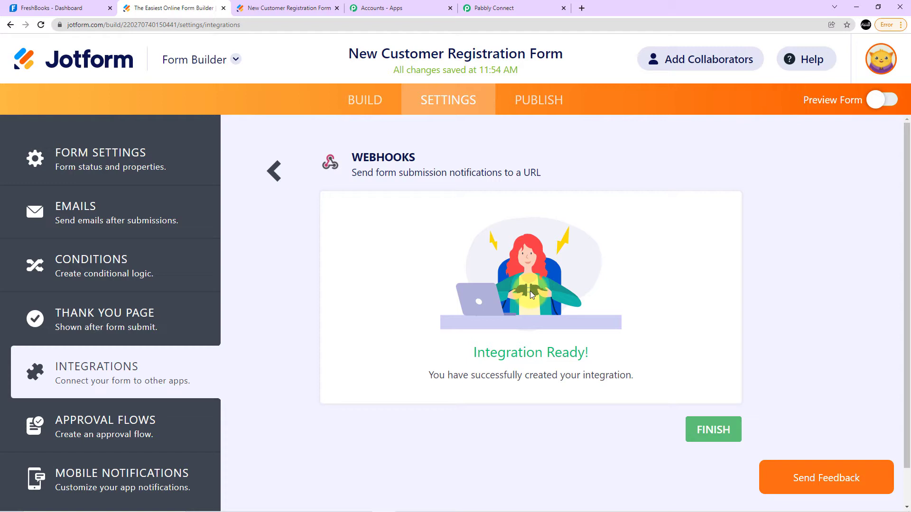
# Switch to Pabbly Connect and check the JotForm trigger's webhook response status and test submission note.
pyautogui.click(489, 8)
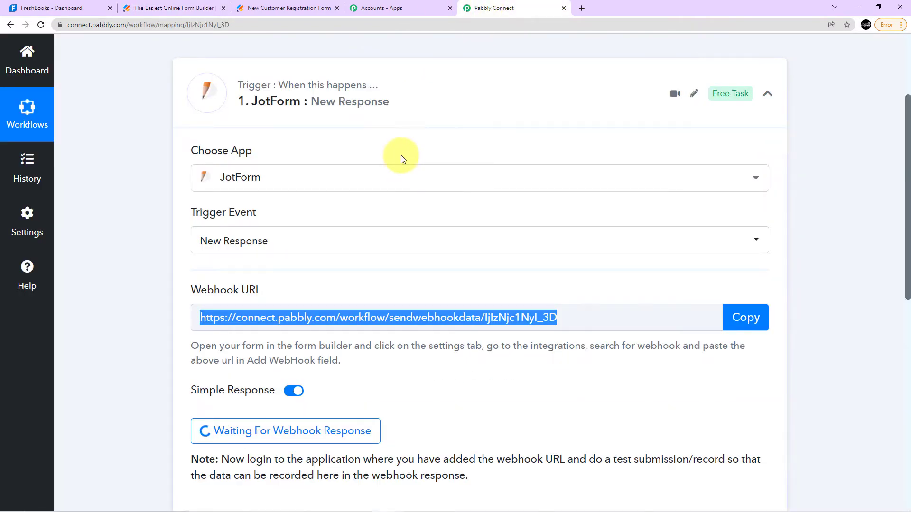
pyautogui.scroll(-3, 401, 158)
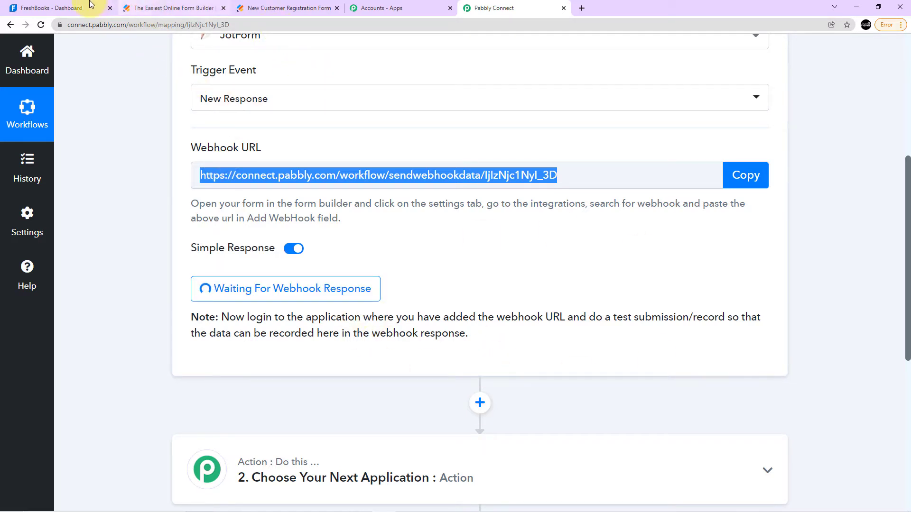
pyautogui.click(408, 5)
pyautogui.click(299, 8)
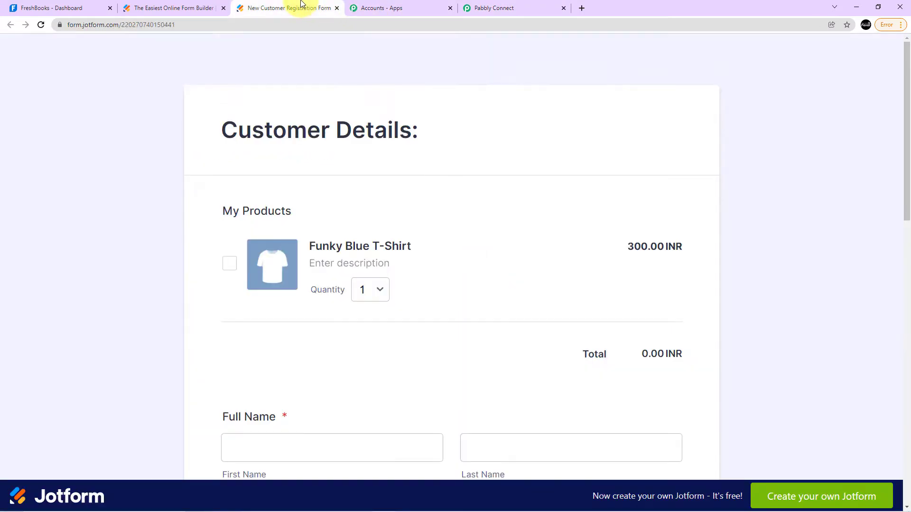
pyautogui.click(178, 7)
pyautogui.click(67, 7)
pyautogui.click(159, 5)
pyautogui.click(260, 6)
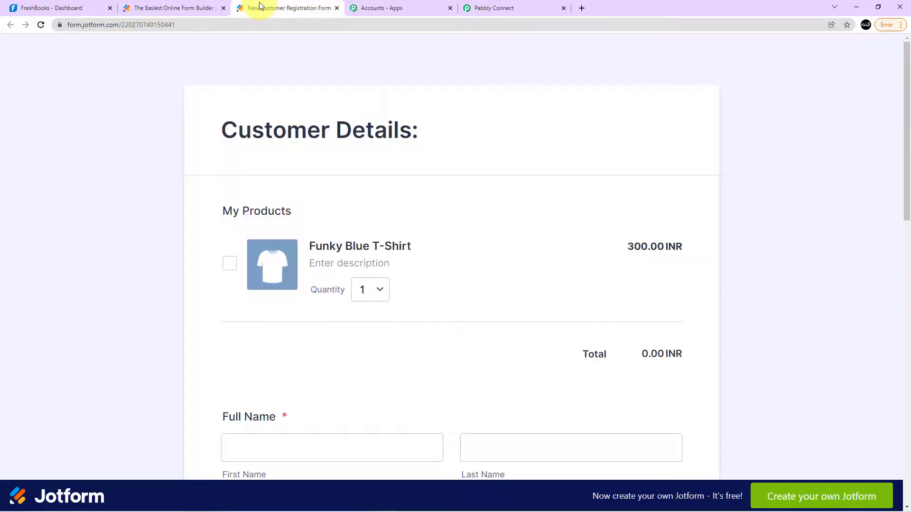
pyautogui.click(196, 4)
pyautogui.click(264, 7)
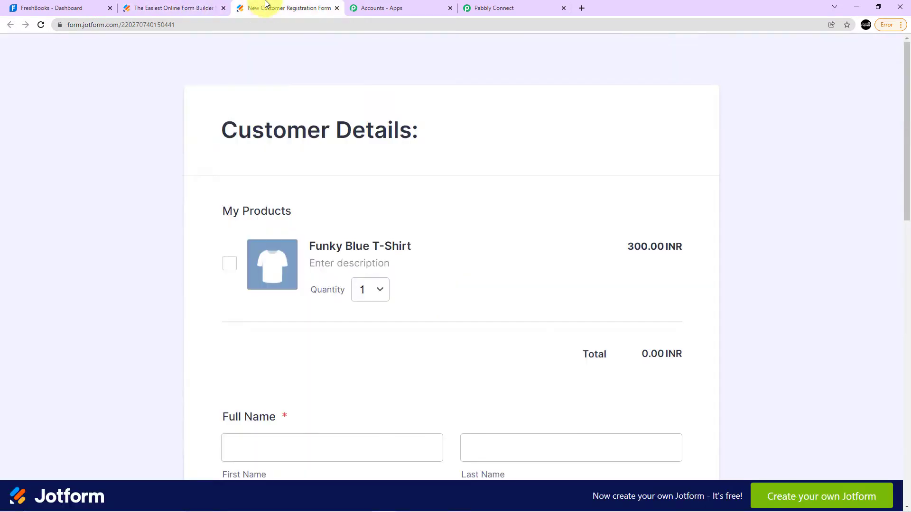
pyautogui.click(75, 7)
pyautogui.click(166, 5)
pyautogui.click(260, 7)
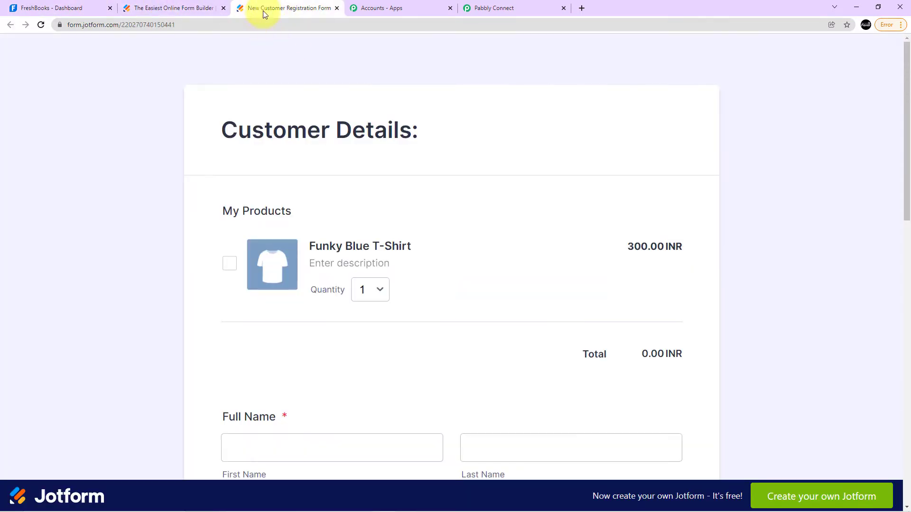
pyautogui.scroll(-2, 216, 58)
# Return to the Jotform builder and reopen the published New Customer Registration Form in a new tab.
pyautogui.click(175, 6)
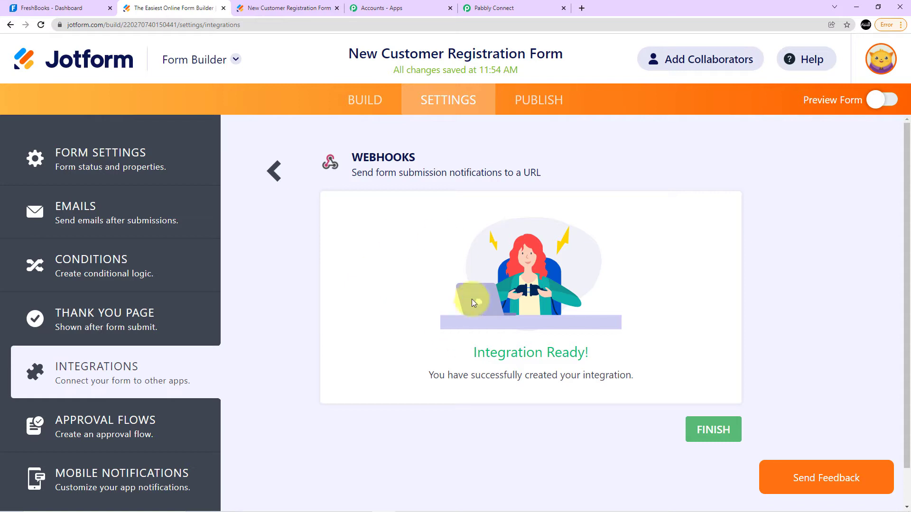
pyautogui.click(539, 100)
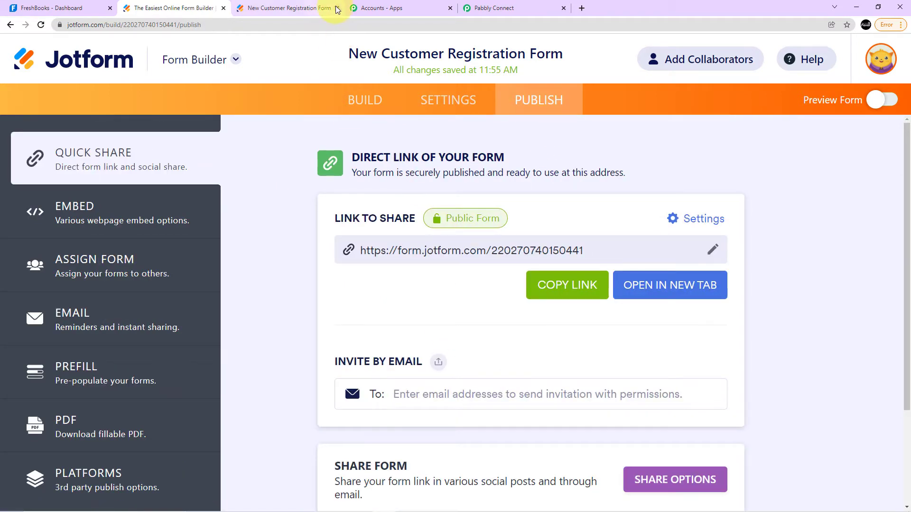
pyautogui.click(661, 285)
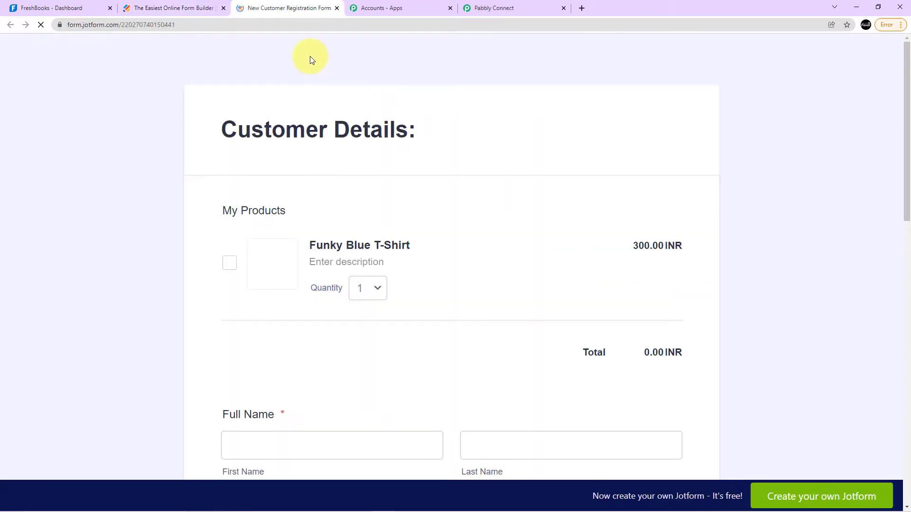
# Select the Funky Blue T-Shirt product on the customer form and go to the Full Name section.
pyautogui.scroll(-3, 413, 156)
pyautogui.scroll(3, 414, 156)
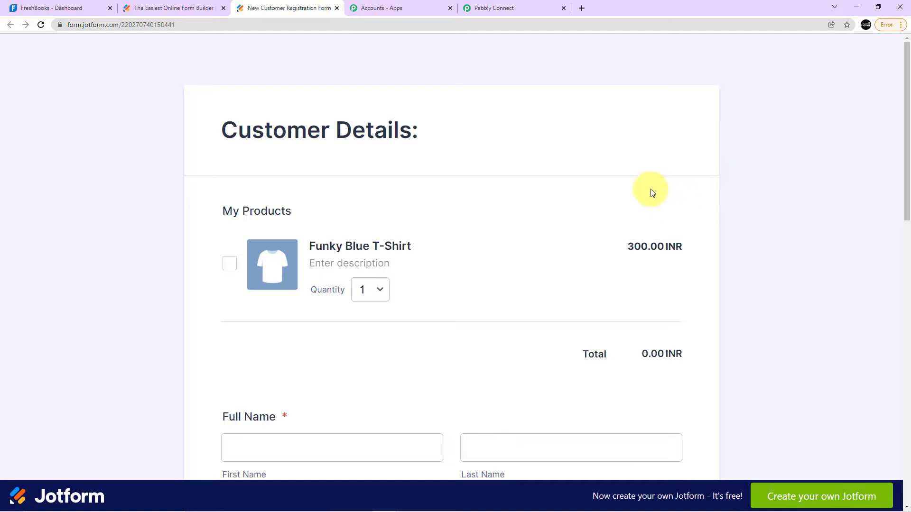
pyautogui.scroll(-4, 637, 185)
pyautogui.scroll(3, 571, 207)
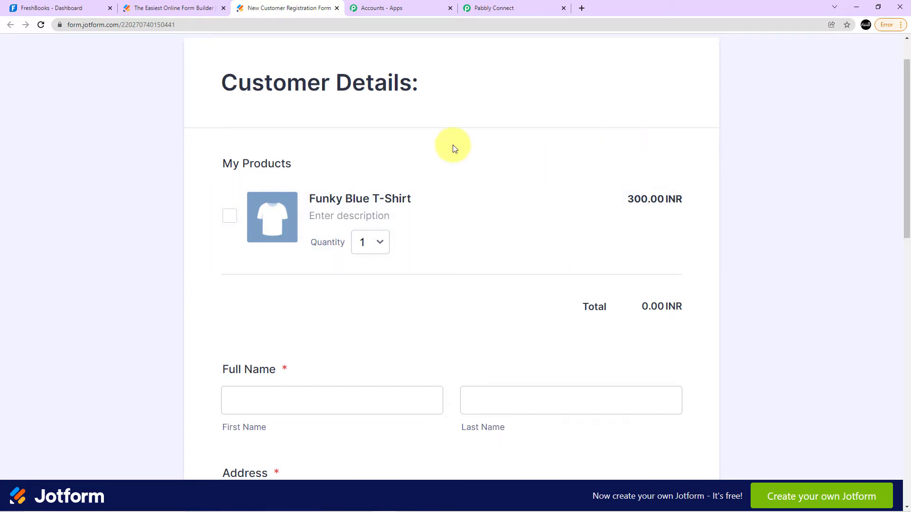
pyautogui.scroll(-2, 453, 146)
pyautogui.scroll(3, 318, 183)
pyautogui.scroll(-2, 280, 204)
pyautogui.click(230, 169)
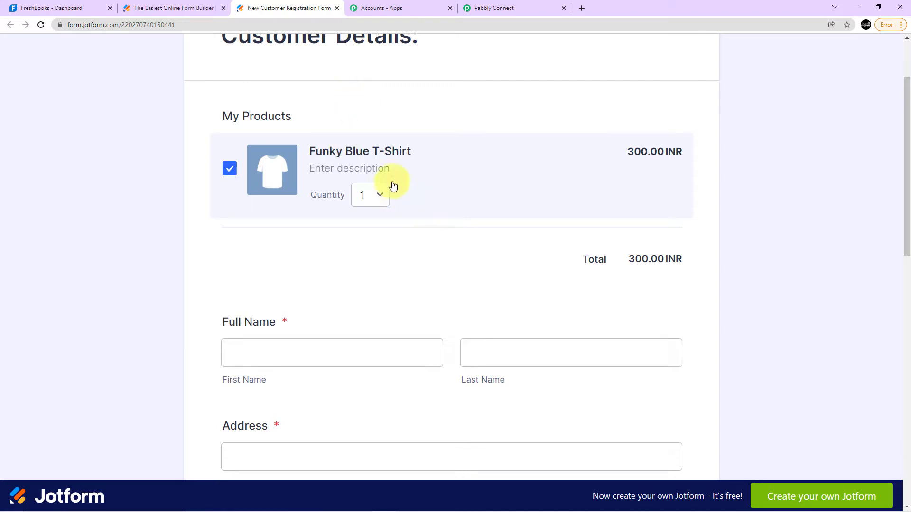
pyautogui.scroll(-3, 470, 130)
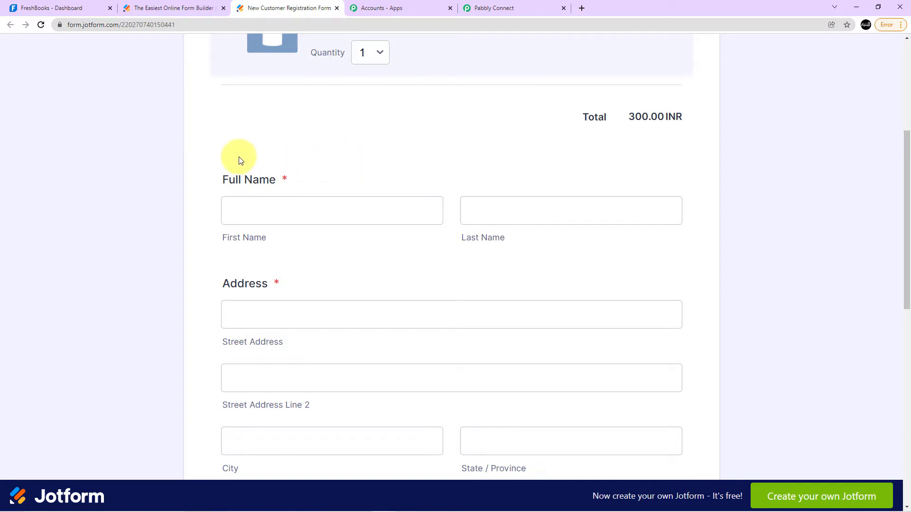
# Switch to FreshBooks and examine the recently active clients and the full list of existing clients.
pyautogui.click(71, 8)
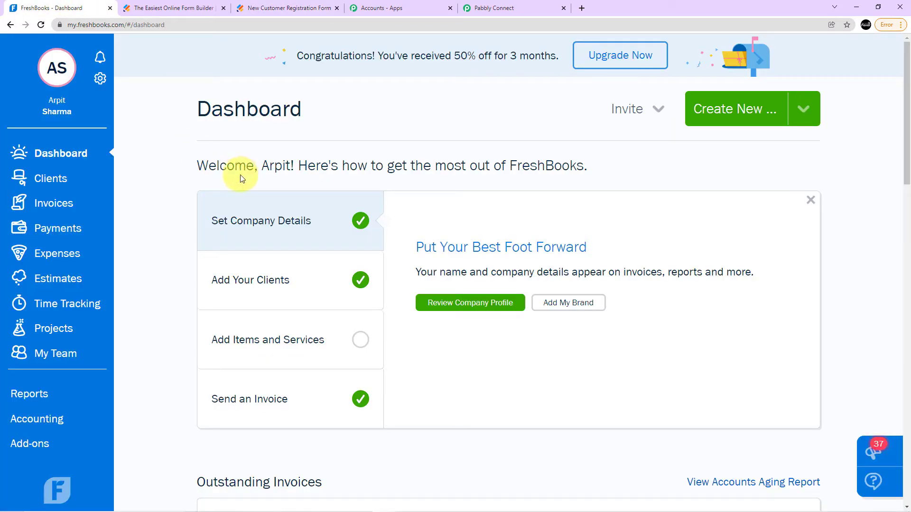
pyautogui.click(57, 178)
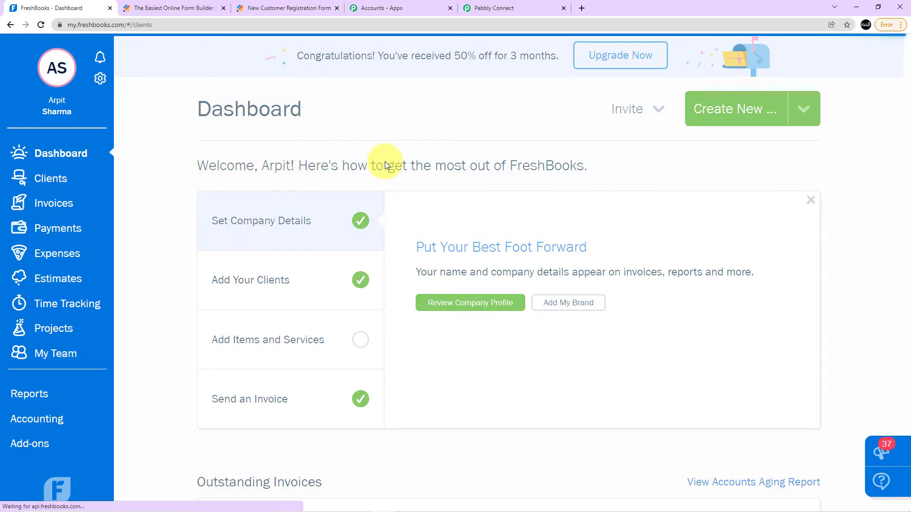
pyautogui.scroll(-4, 385, 161)
pyautogui.scroll(2, 625, 159)
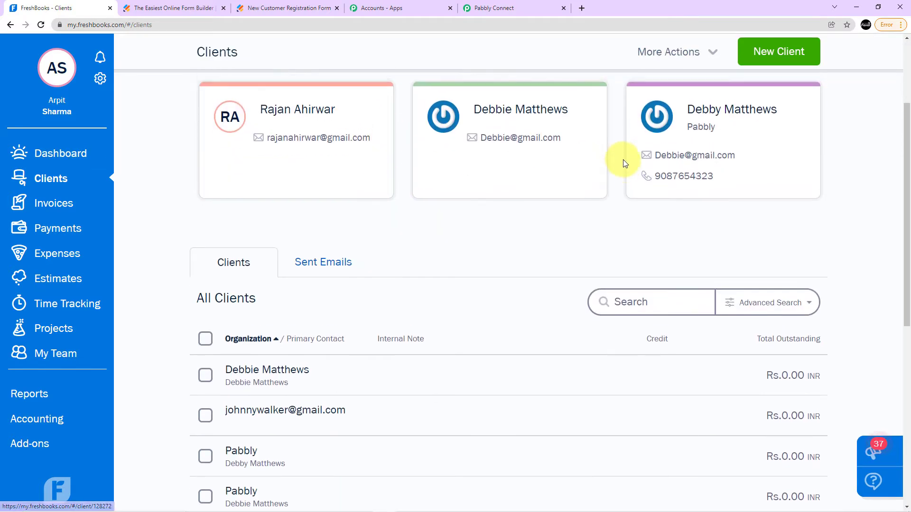
pyautogui.scroll(-9, 294, 218)
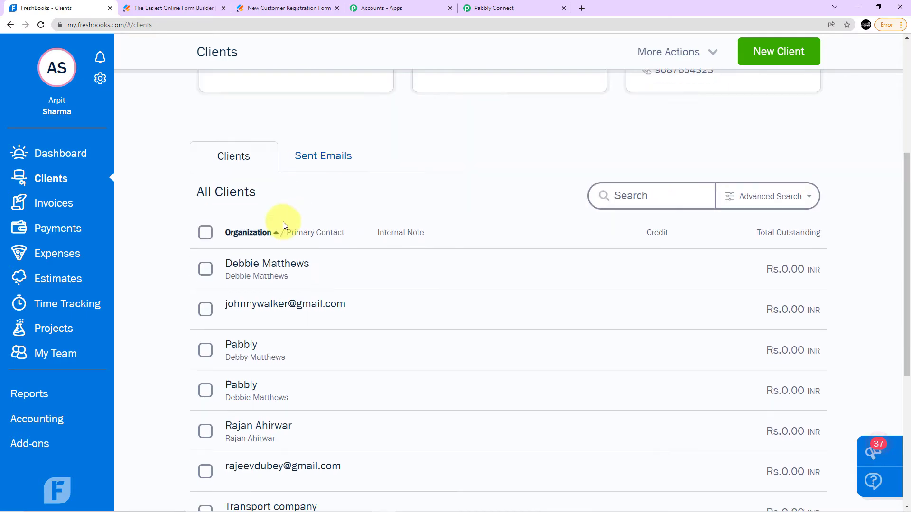
pyautogui.scroll(3, 267, 269)
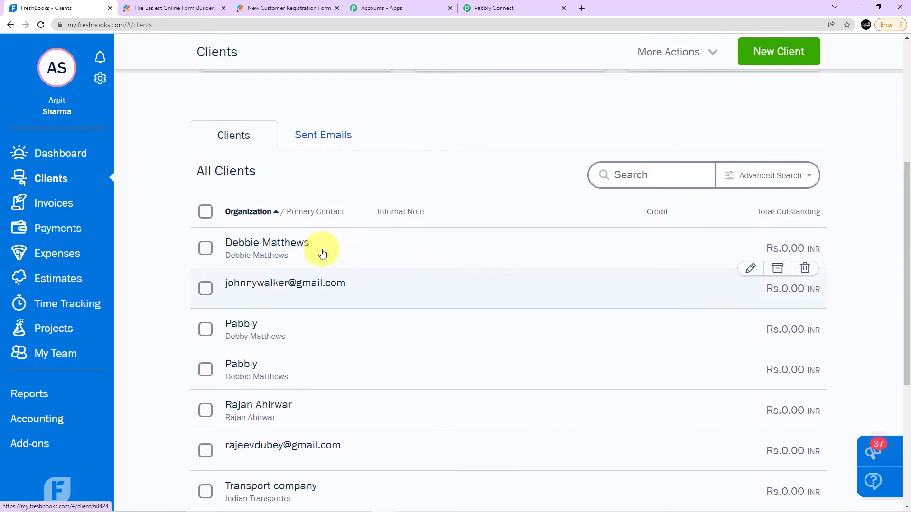
pyautogui.scroll(-1, 293, 247)
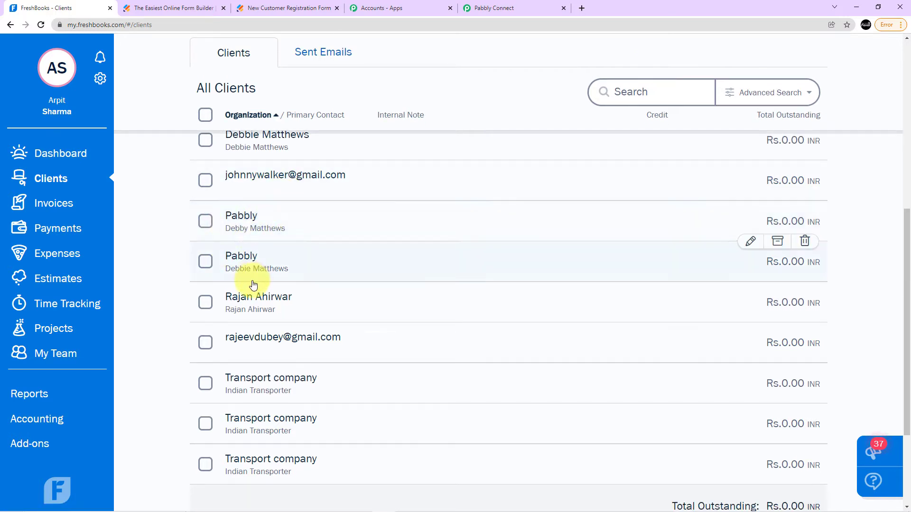
pyautogui.scroll(-1, 237, 280)
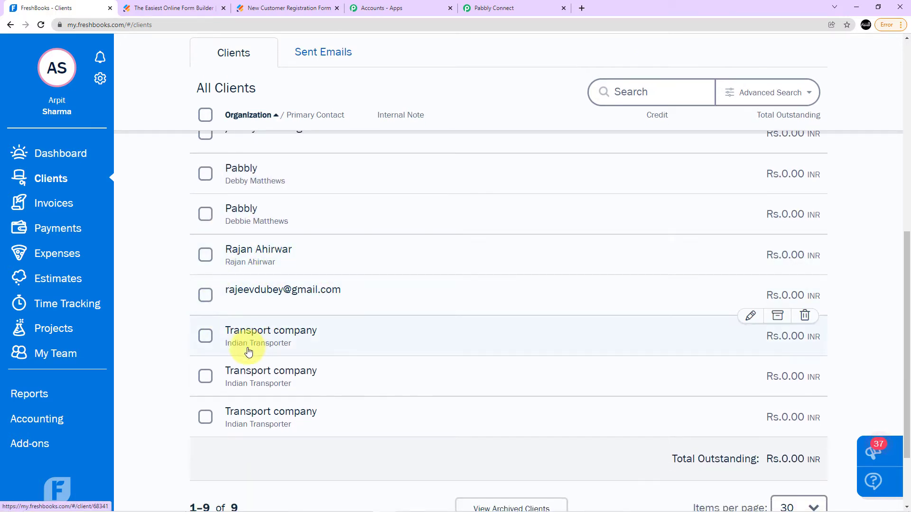
pyautogui.scroll(7, 248, 349)
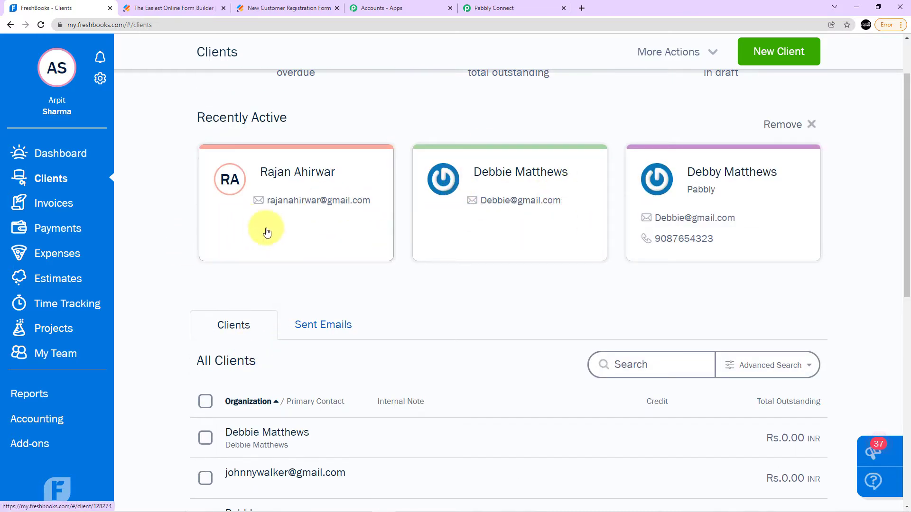
# Return to the open New Customer Registration Form and enter the customer's first and last name.
pyautogui.scroll(-1, 205, 193)
pyautogui.click(145, 6)
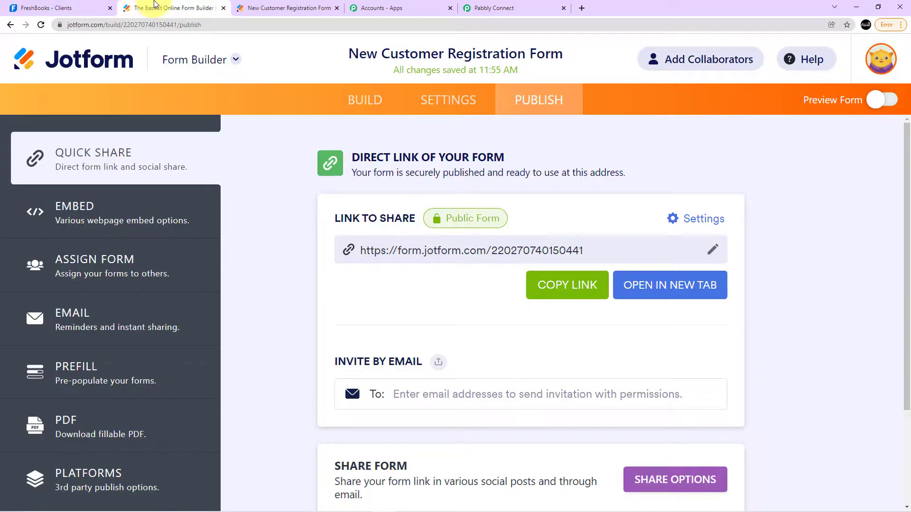
pyautogui.click(315, 8)
pyautogui.click(385, 5)
pyautogui.click(305, 8)
pyautogui.click(379, 219)
pyautogui.click(350, 219)
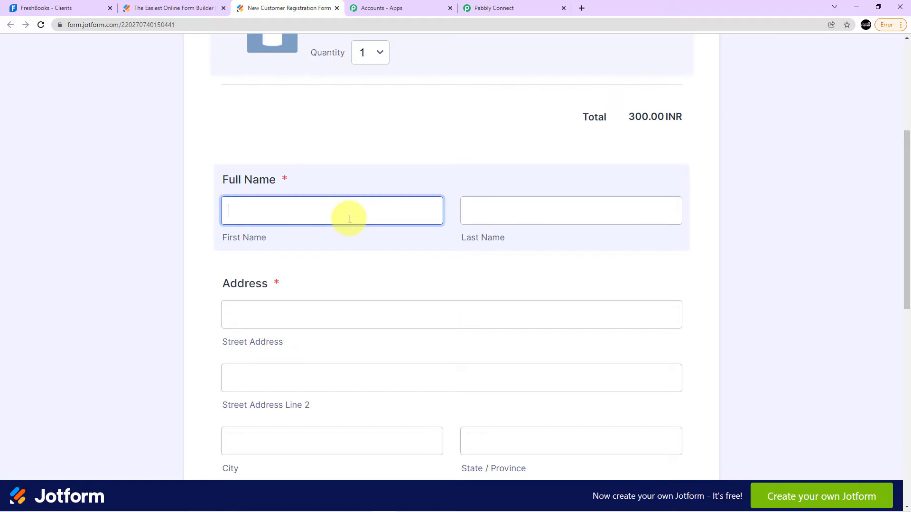
pyautogui.click(569, 209)
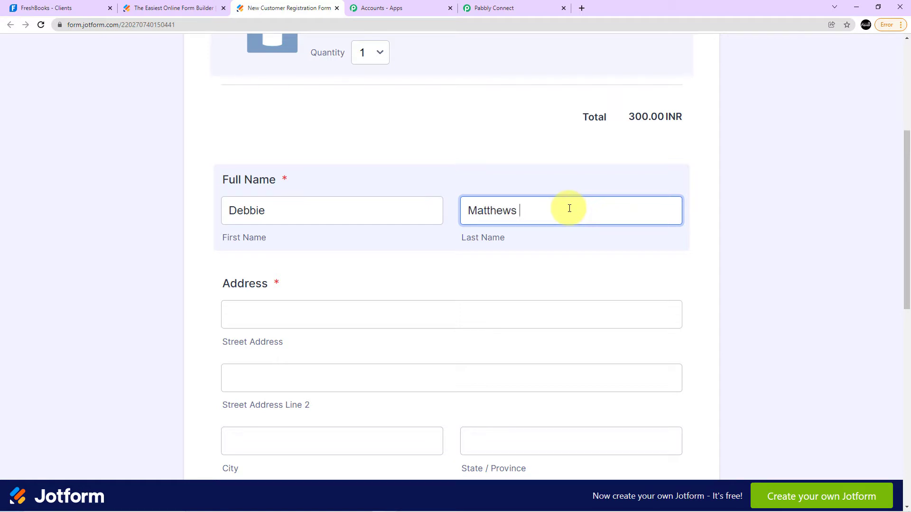
# Enter the customer's street address in the first address line of the form.
pyautogui.scroll(2, 412, 240)
pyautogui.click(373, 227)
pyautogui.scroll(-4, 372, 223)
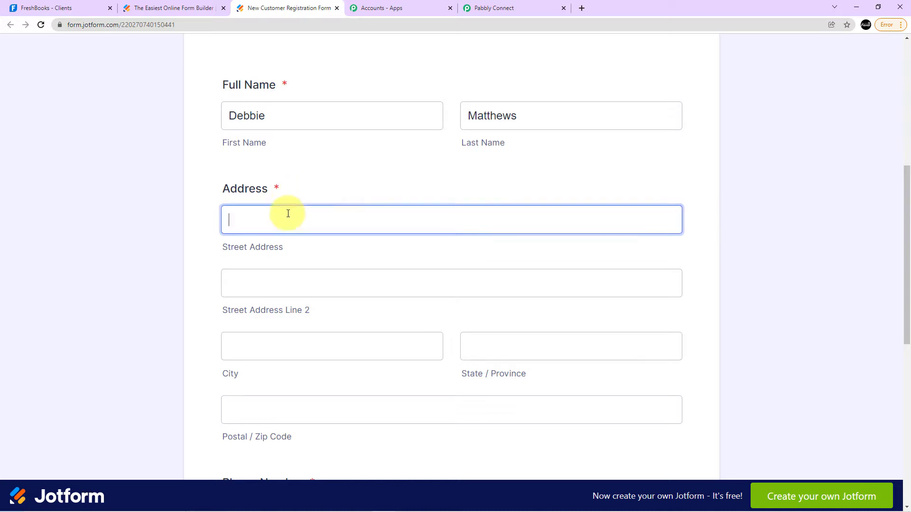
pyautogui.click(287, 213)
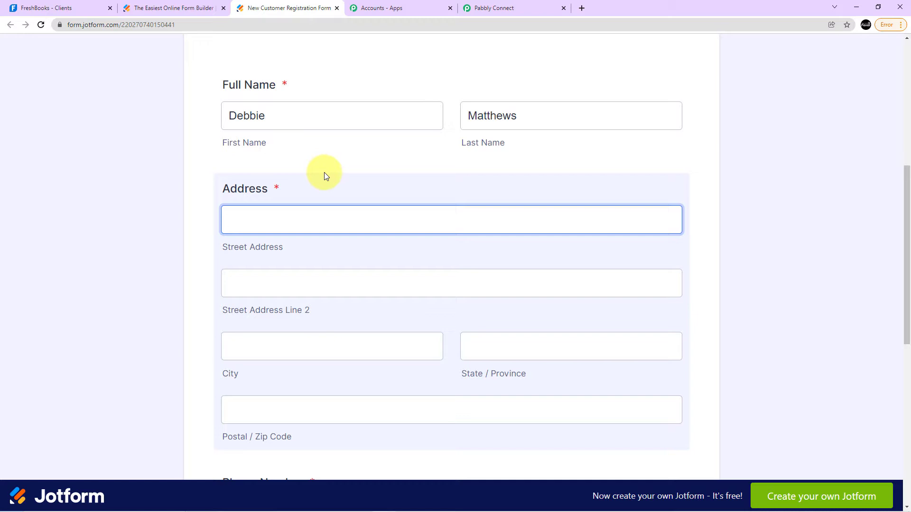
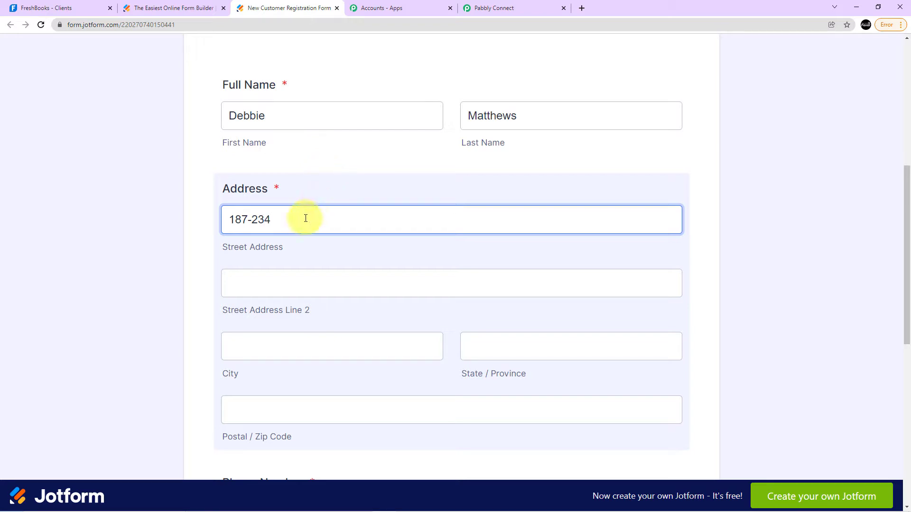
# Fill in the second street address line with the customer's street details.
pyautogui.click(297, 277)
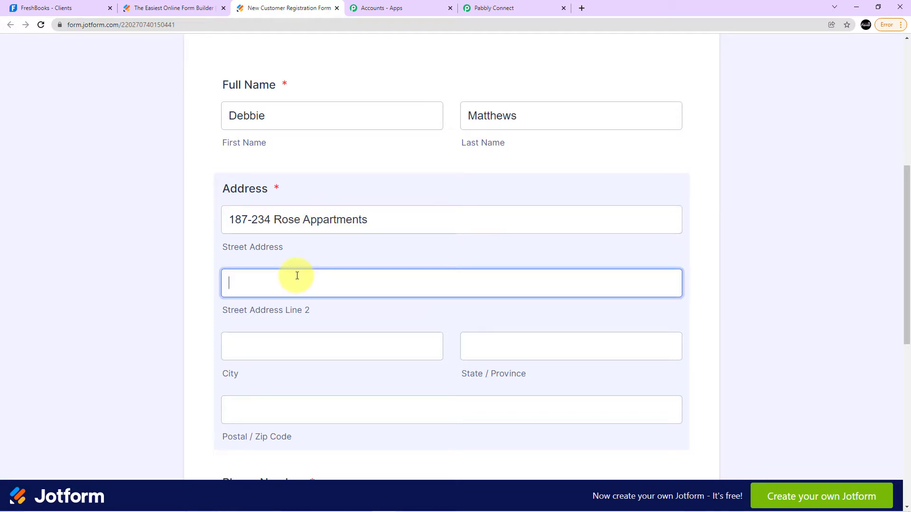
# Enter the customer's city in the Address section, replacing the mistaken first entry.
pyautogui.click(284, 341)
pyautogui.click(346, 311)
pyautogui.click(307, 344)
pyautogui.click(335, 312)
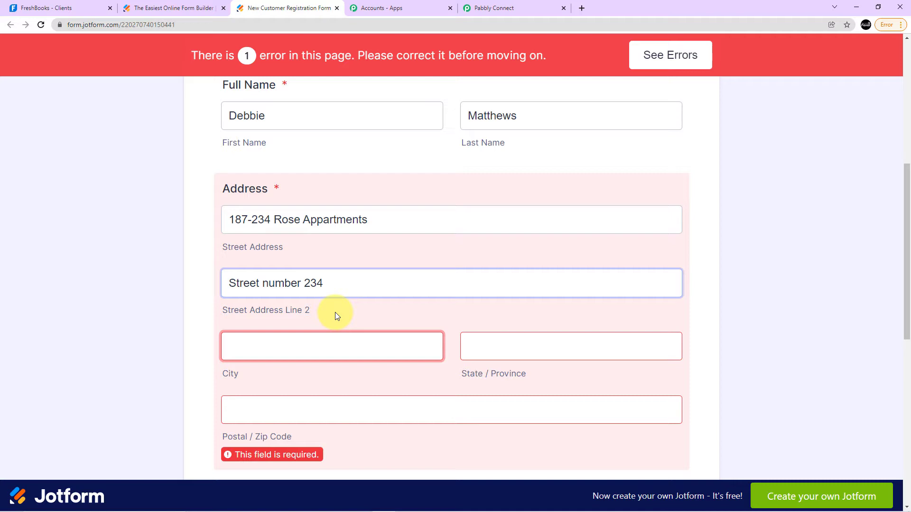
pyautogui.write('kolkata')
pyautogui.press('BackSpace')
pyautogui.press('BackSpace')
pyautogui.press('BackSpace')
pyautogui.press('BackSpace')
pyautogui.press('BackSpace')
pyautogui.press('BackSpace')
pyautogui.press('BackSpace')
pyautogui.press('BackSpace')
pyautogui.write('Indore')
# Fill in the customer's state or province and postal code in the Address section.
pyautogui.scroll(-3, 335, 312)
pyautogui.click(537, 199)
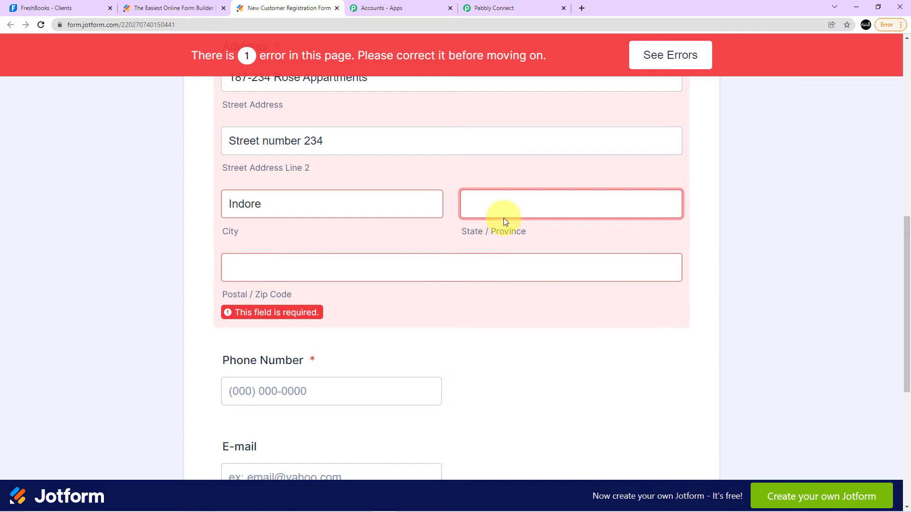
pyautogui.write('Madhya Pradesh')
pyautogui.click(329, 276)
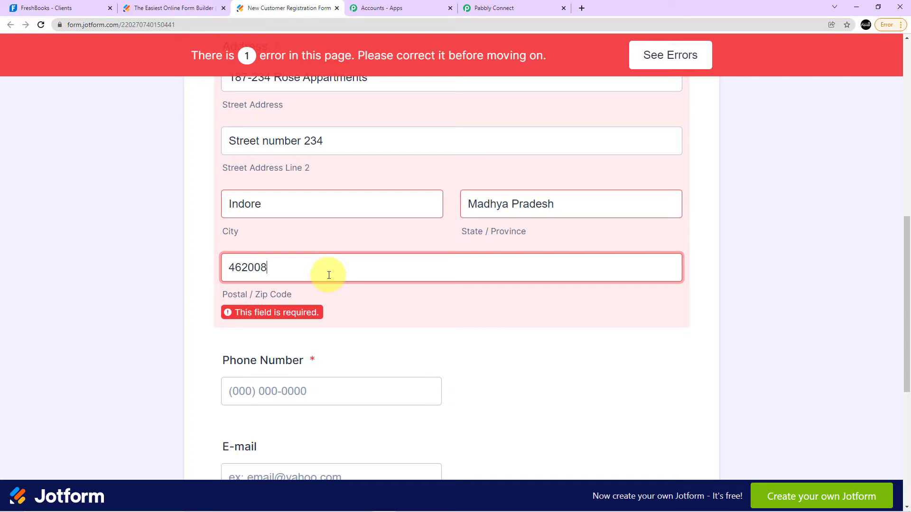
pyautogui.click(338, 238)
pyautogui.scroll(-3, 339, 239)
# Enter the customer's phone number in the required Phone Number field.
pyautogui.click(340, 242)
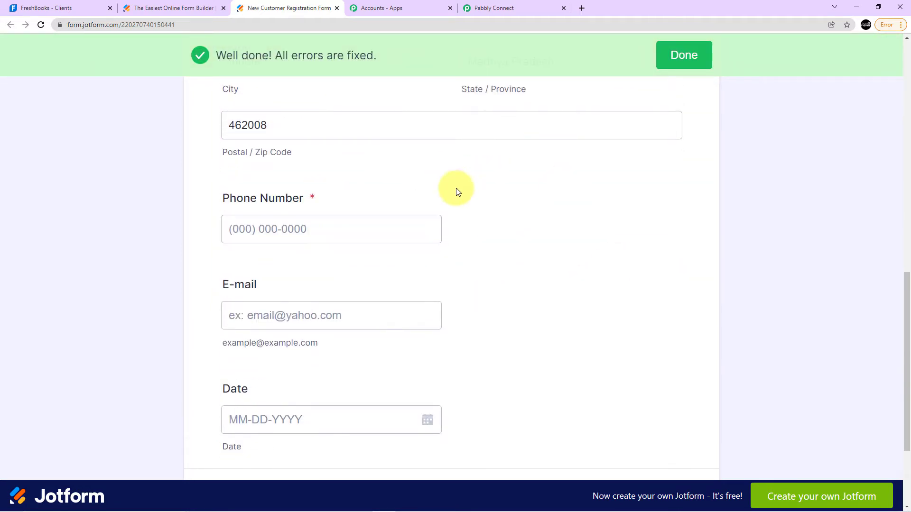
pyautogui.click(444, 172)
pyautogui.scroll(2, 400, 268)
pyautogui.scroll(1, 400, 271)
pyautogui.click(285, 366)
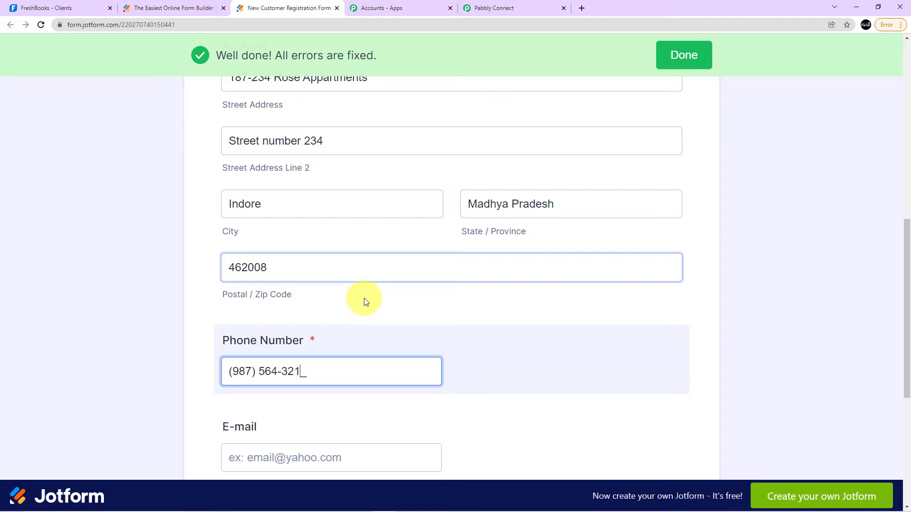
pyautogui.scroll(-4, 368, 299)
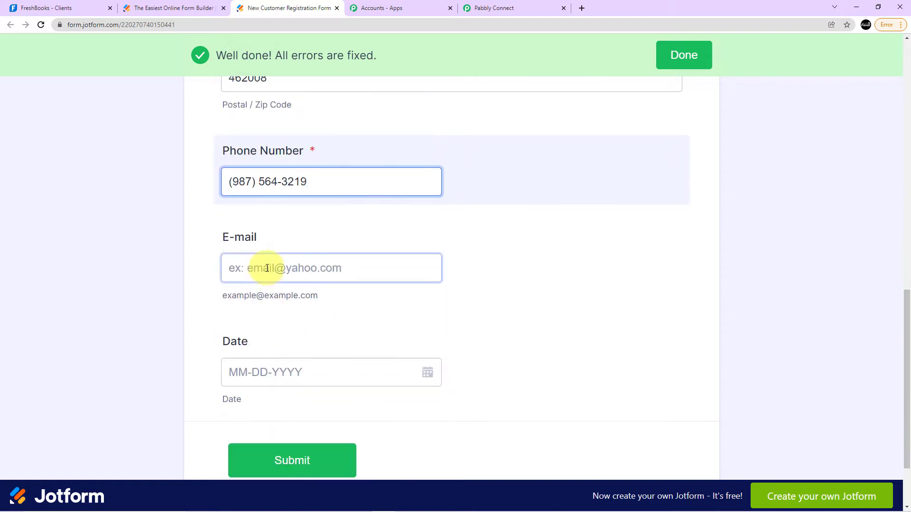
# Fill in the customer's e-mail address on the registration form.
pyautogui.click(267, 268)
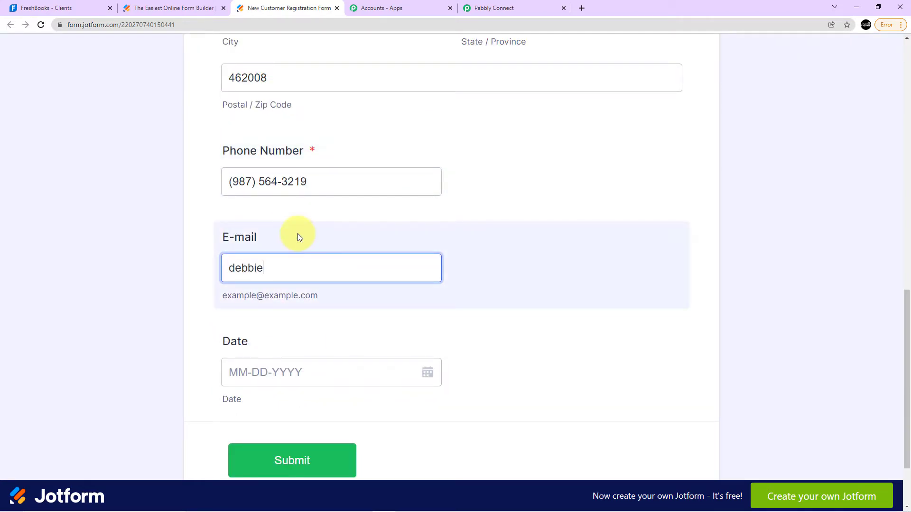
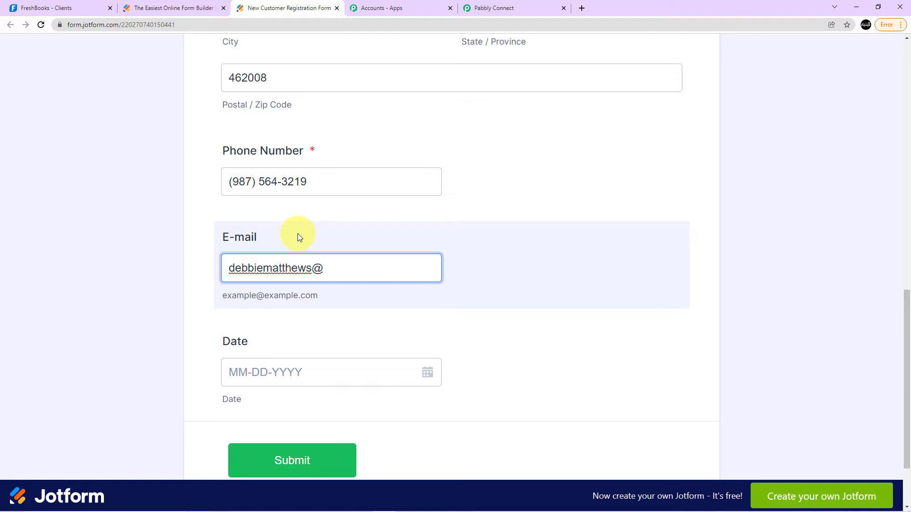
# Review the form entries, set the date to 01-28-2022, and submit the test registration.
pyautogui.scroll(4, 316, 268)
pyautogui.scroll(3, 316, 267)
pyautogui.scroll(-3, 311, 206)
pyautogui.scroll(4, 338, 206)
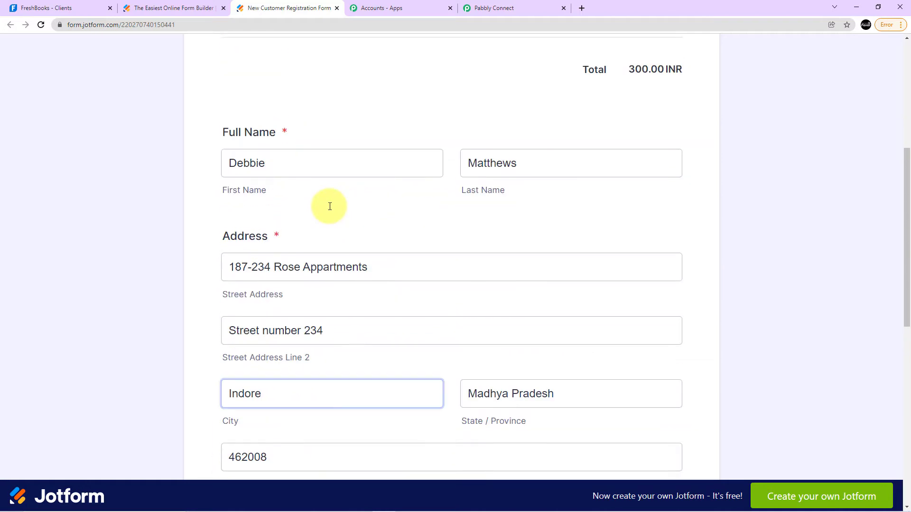
pyautogui.scroll(-10, 377, 247)
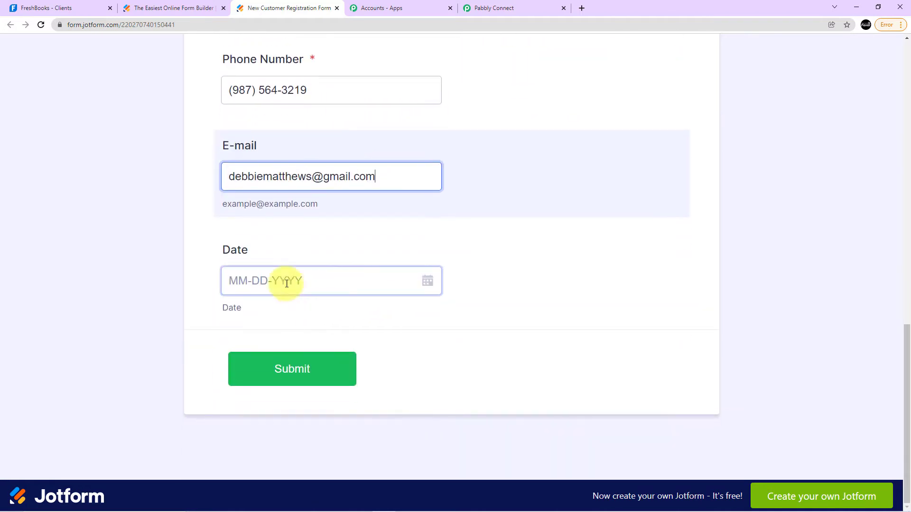
pyautogui.click(433, 287)
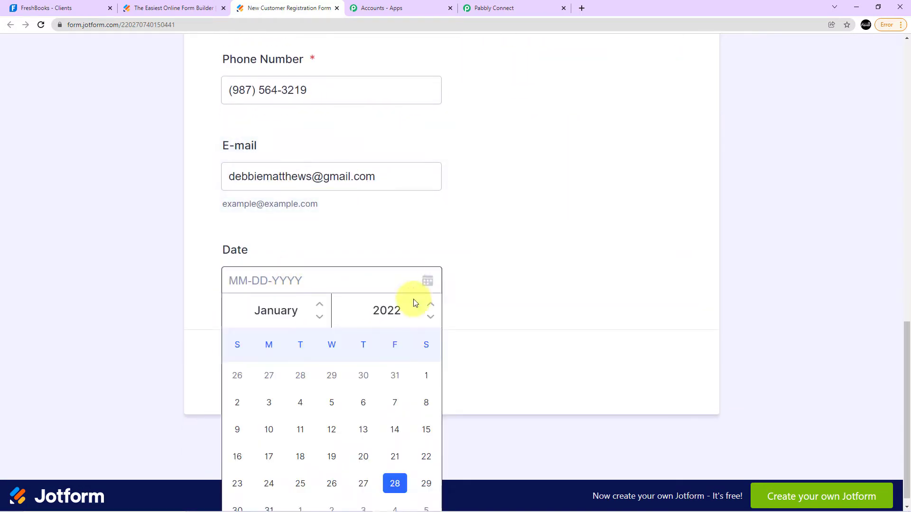
pyautogui.click(398, 485)
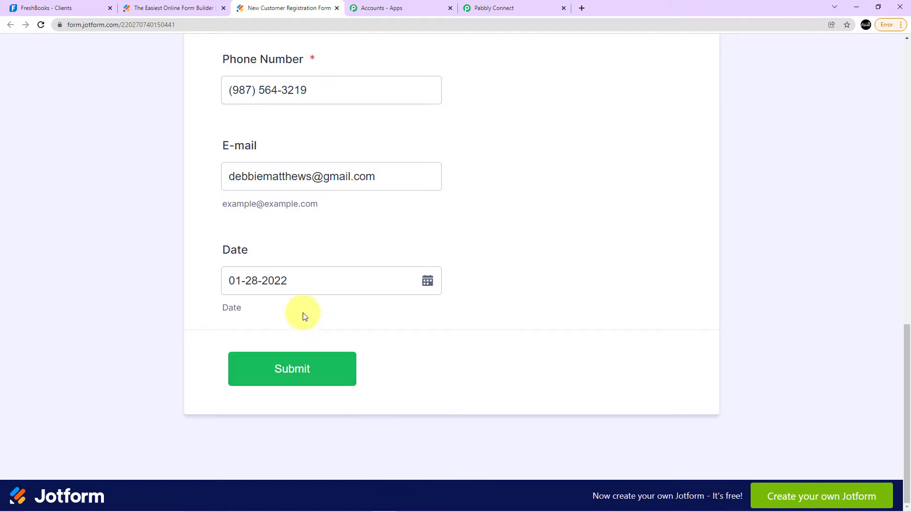
pyautogui.click(289, 376)
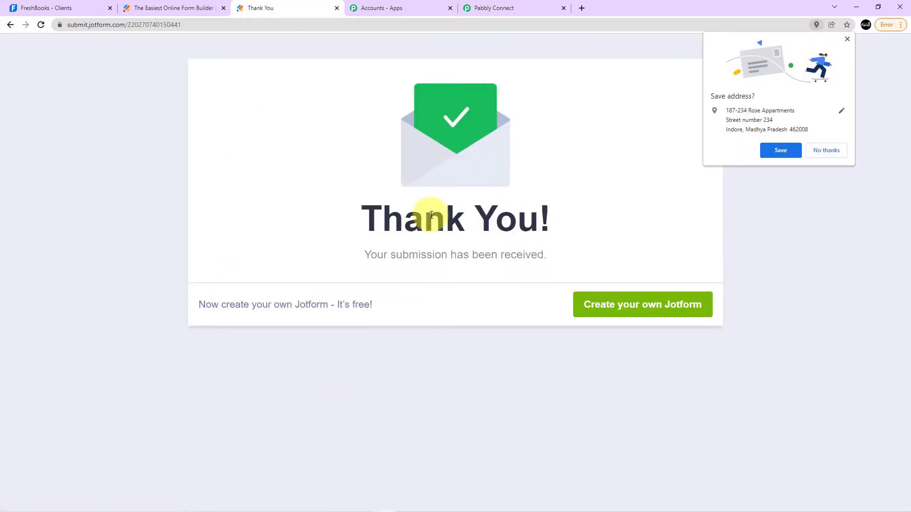
# Switch to Pabbly Connect and examine the product, name, address, contact and date values in the received webhook response.
pyautogui.click(485, 3)
pyautogui.scroll(-3, 443, 206)
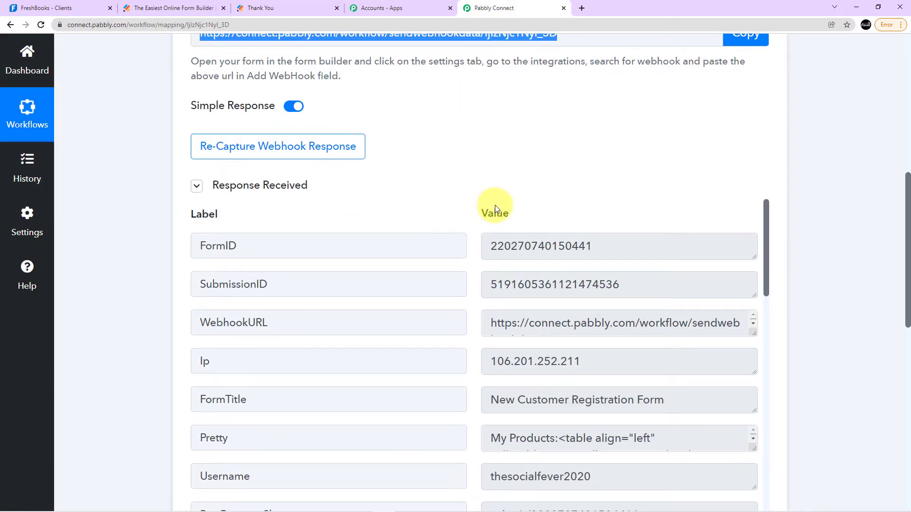
pyautogui.scroll(-1, 427, 209)
pyautogui.scroll(-4, 247, 332)
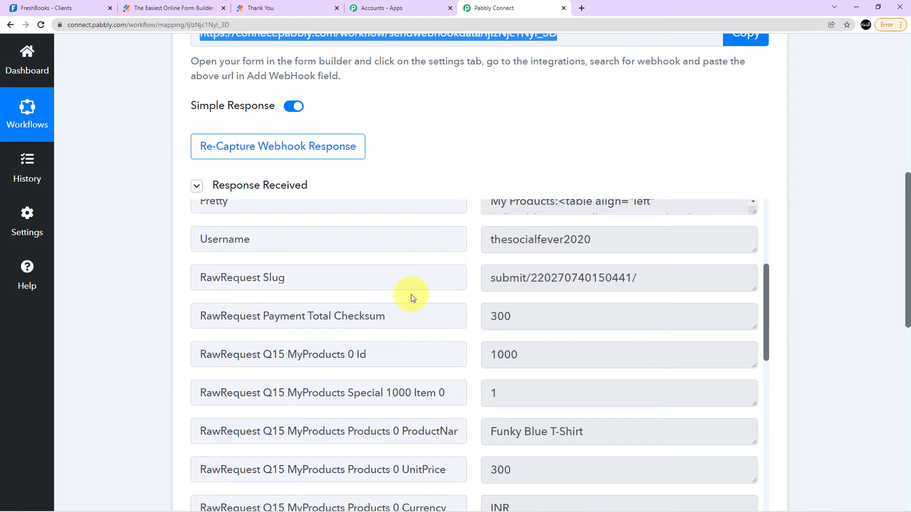
pyautogui.scroll(-1, 397, 274)
pyautogui.scroll(-1, 332, 273)
pyautogui.scroll(1, 266, 270)
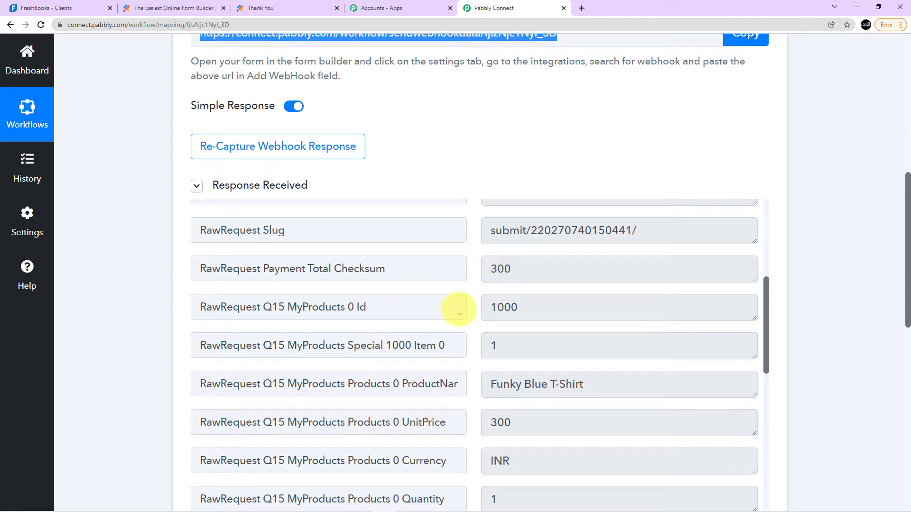
pyautogui.scroll(-1, 475, 306)
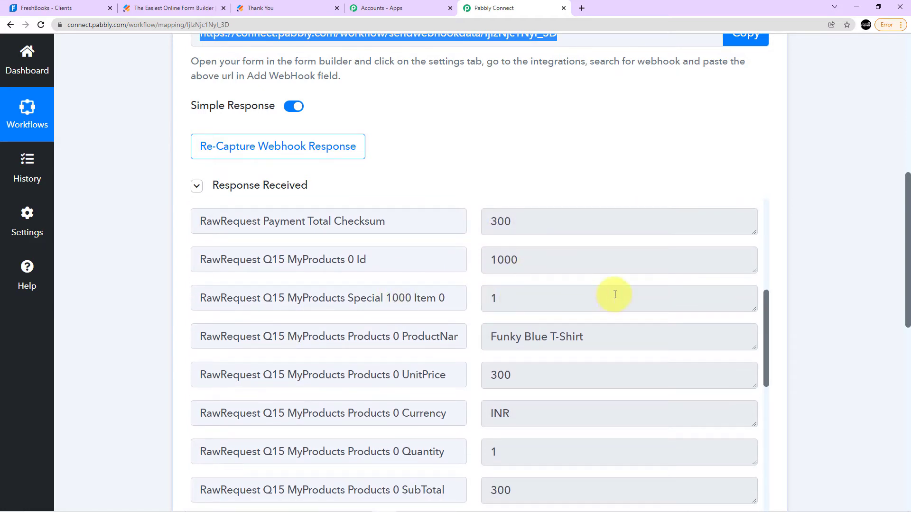
pyautogui.scroll(-3, 546, 266)
pyautogui.scroll(2, 589, 294)
pyautogui.scroll(-7, 590, 305)
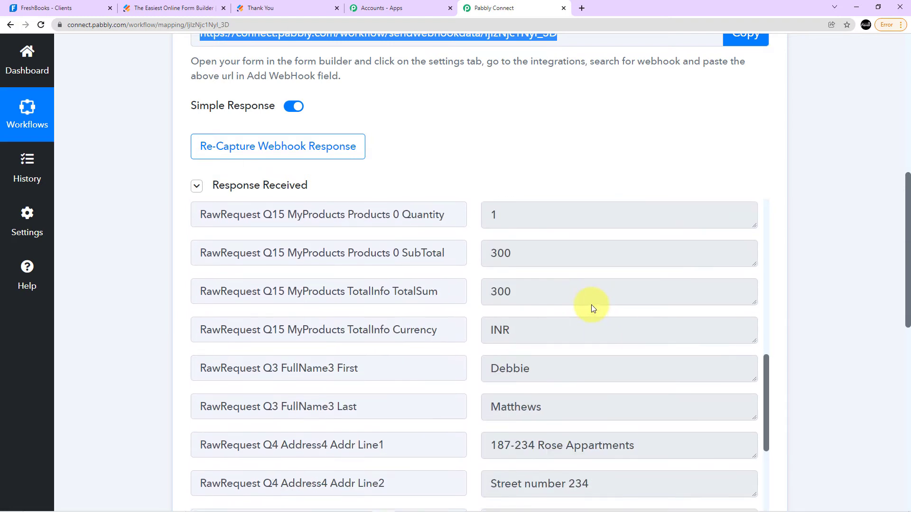
pyautogui.scroll(1, 531, 265)
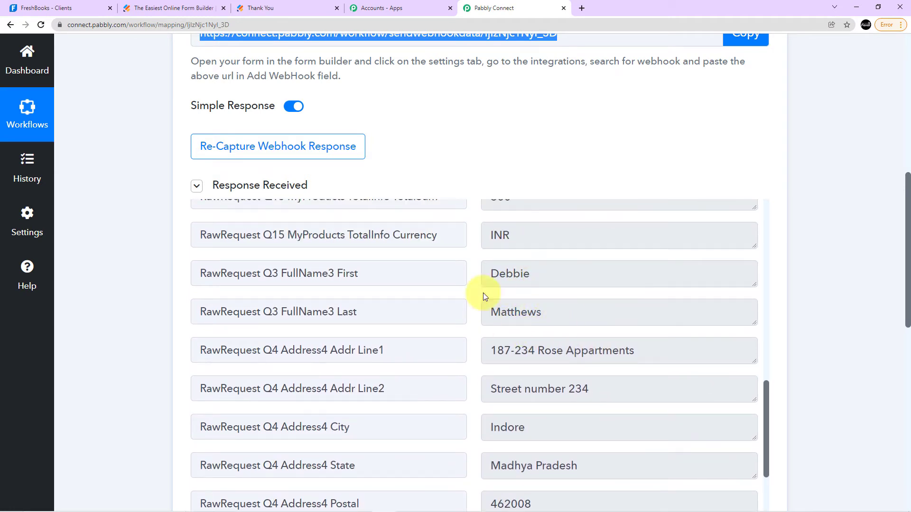
pyautogui.scroll(-2, 569, 280)
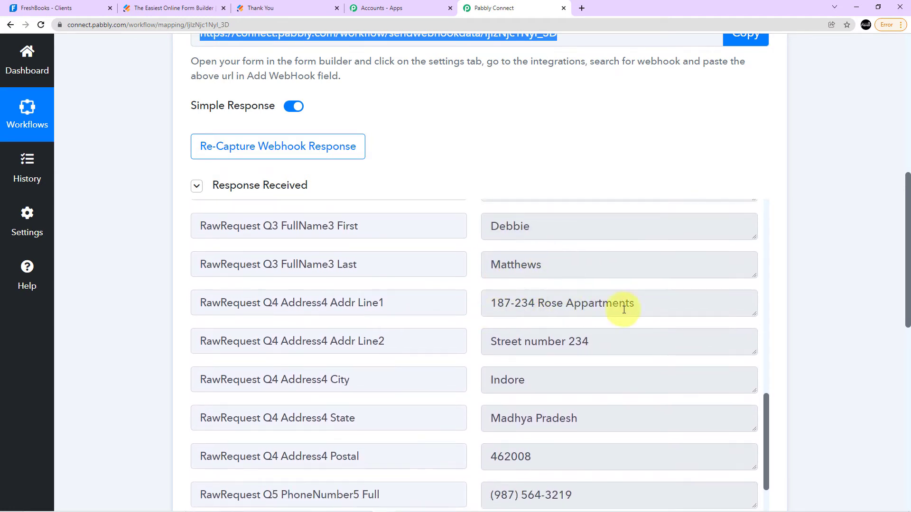
pyautogui.scroll(-3, 550, 360)
pyautogui.scroll(-4, 569, 361)
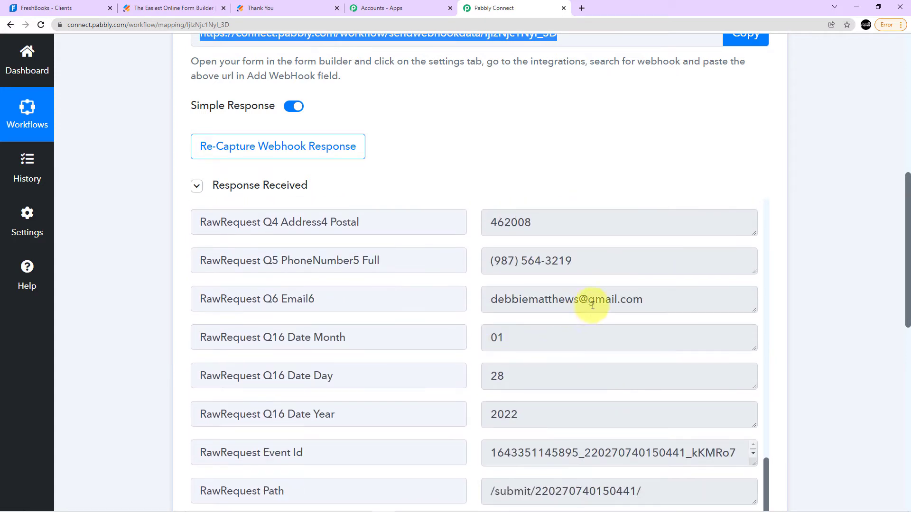
pyautogui.scroll(-2, 626, 366)
pyautogui.scroll(-1, 628, 365)
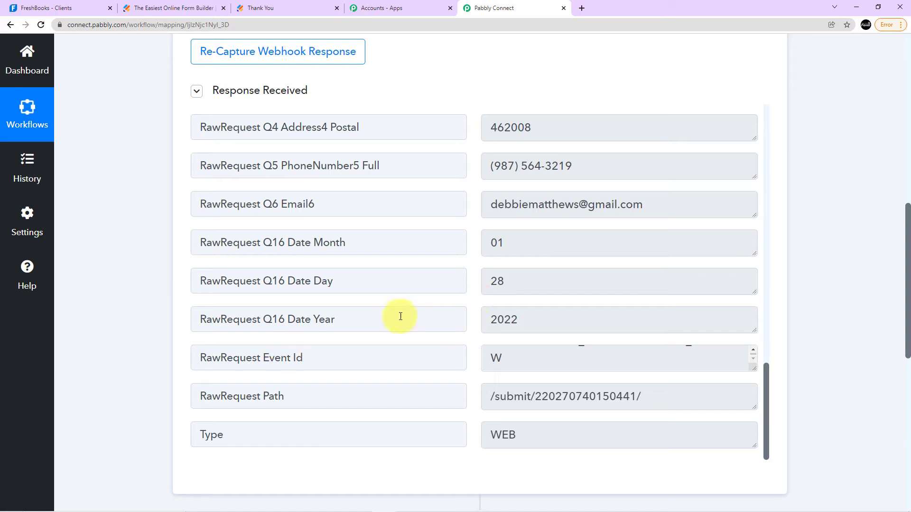
# Choose FreshBooks as the app for the workflow's second step and open its list of action events.
pyautogui.scroll(-5, 400, 316)
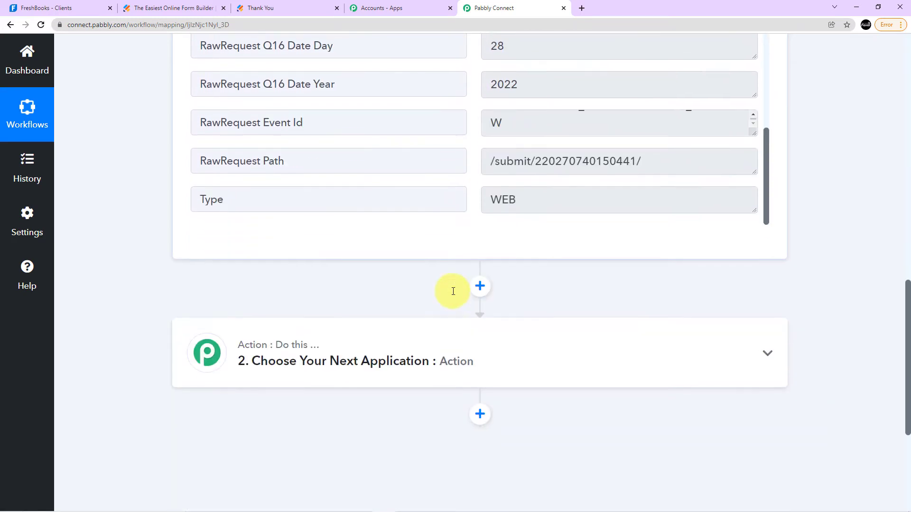
pyautogui.scroll(-2, 383, 311)
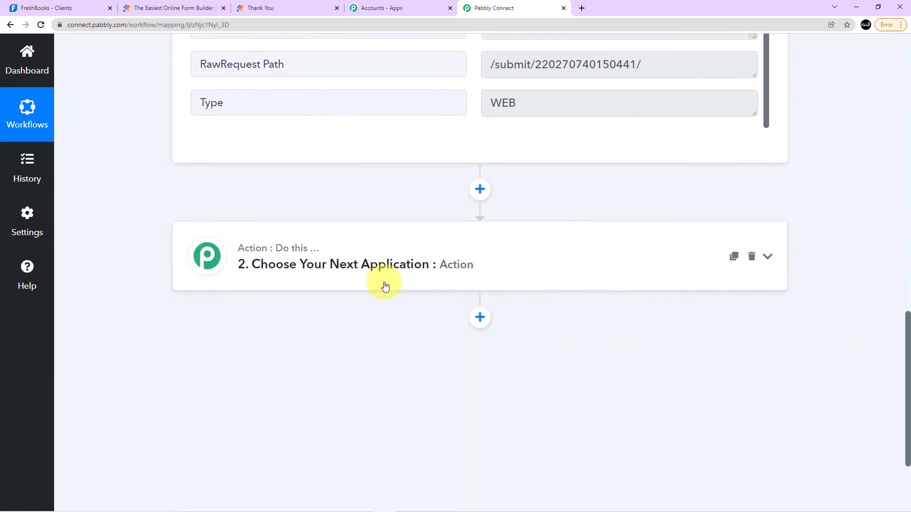
pyautogui.click(384, 287)
pyautogui.click(344, 333)
pyautogui.write('Fresh')
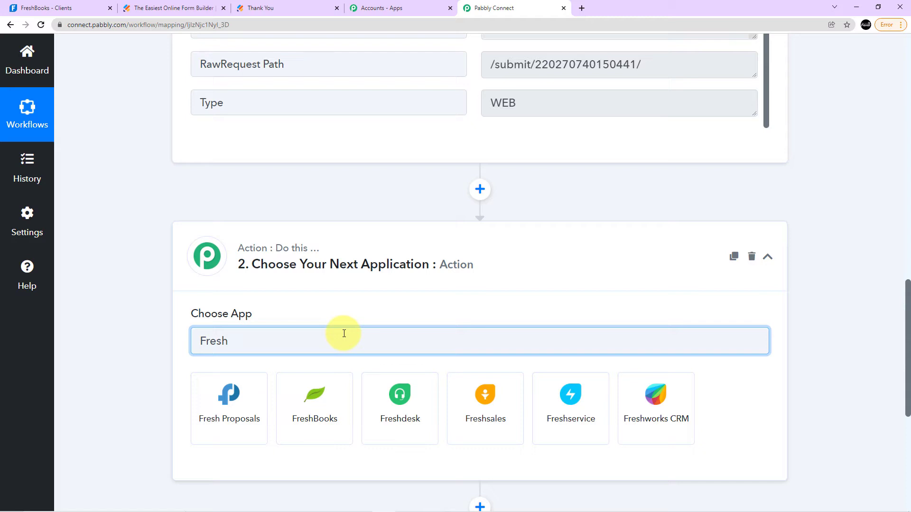
pyautogui.write('books')
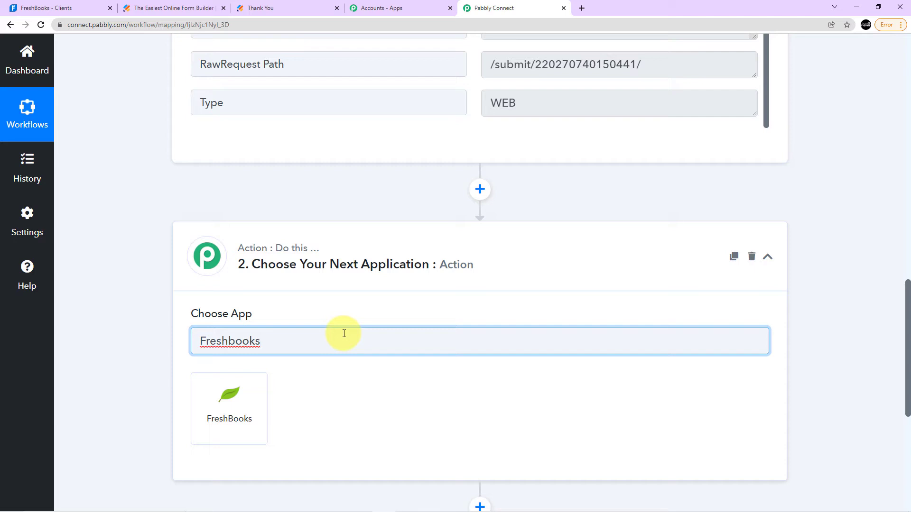
pyautogui.click(243, 405)
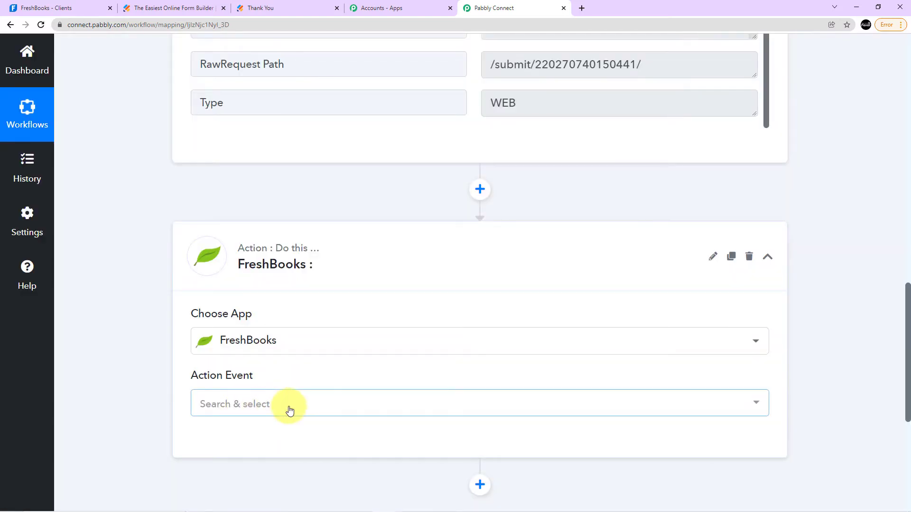
pyautogui.click(290, 410)
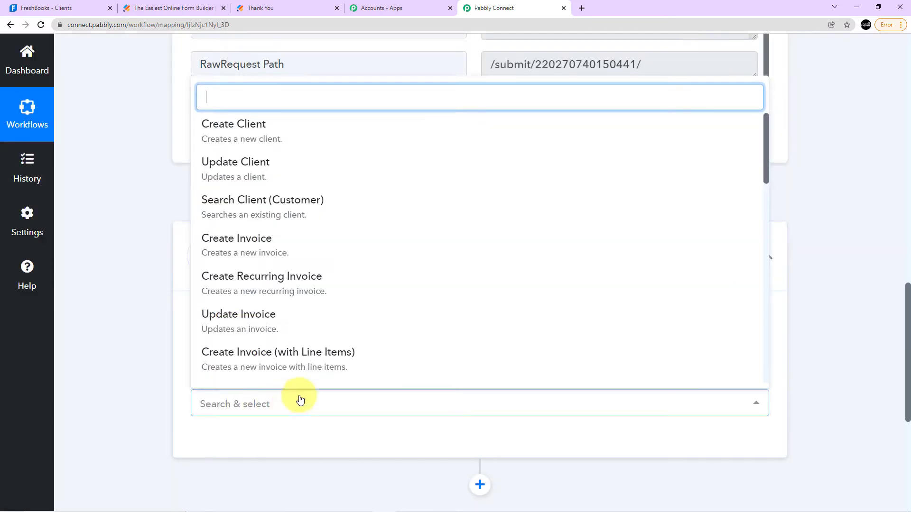
# Set the FreshBooks action event to Search Client (Customer) and delete the existing FreshBooks #37 connection.
pyautogui.click(269, 213)
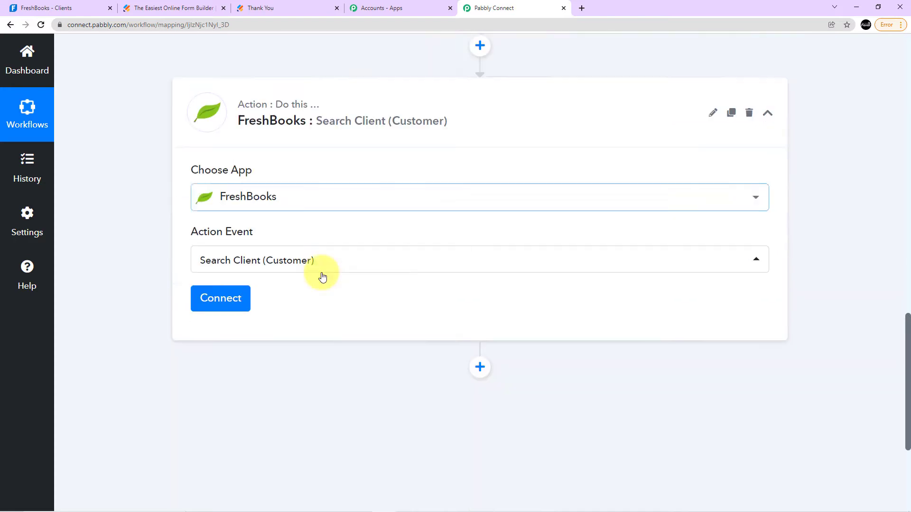
pyautogui.click(222, 253)
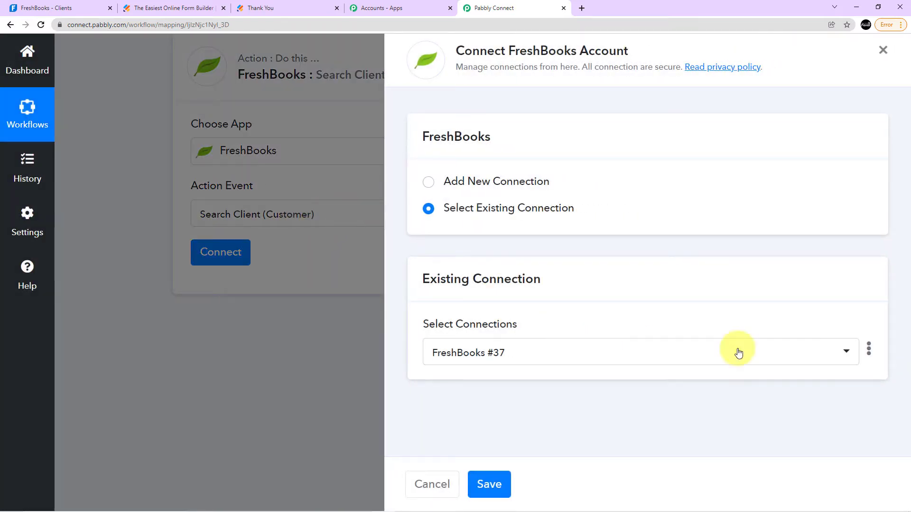
pyautogui.click(869, 349)
pyautogui.click(812, 401)
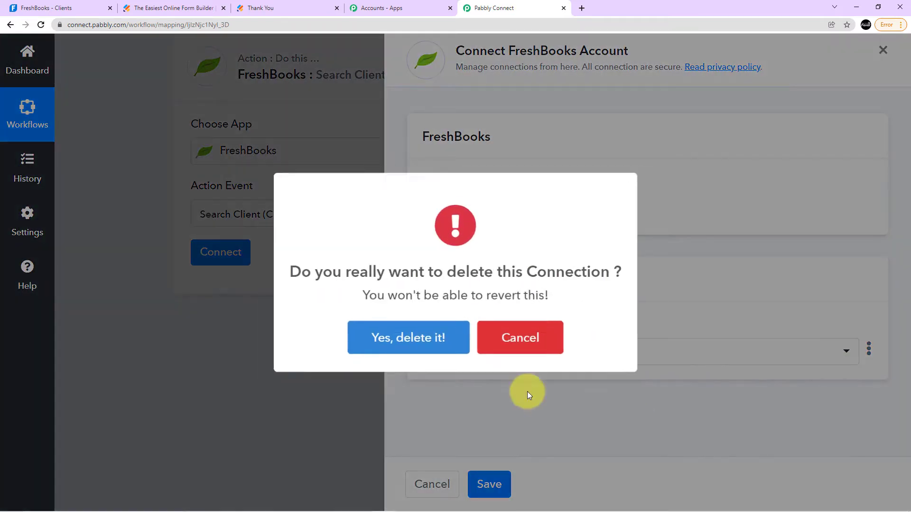
pyautogui.click(414, 335)
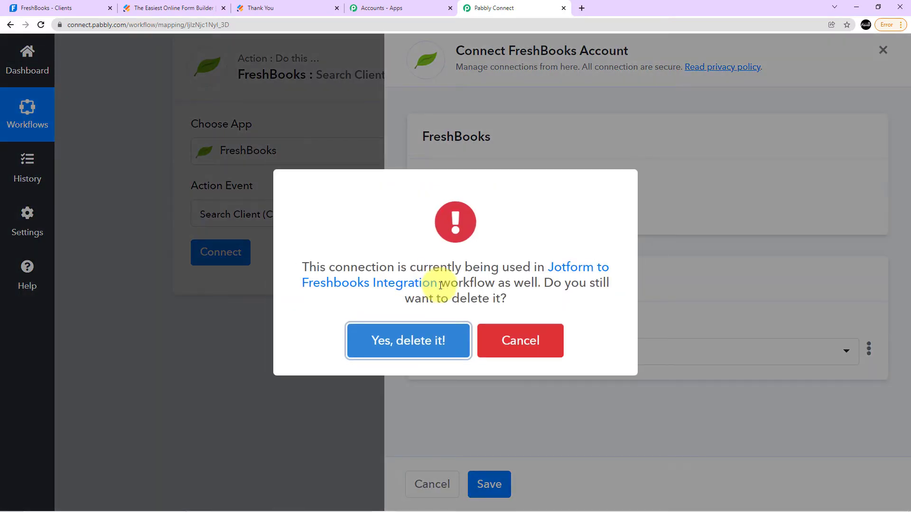
pyautogui.click(433, 332)
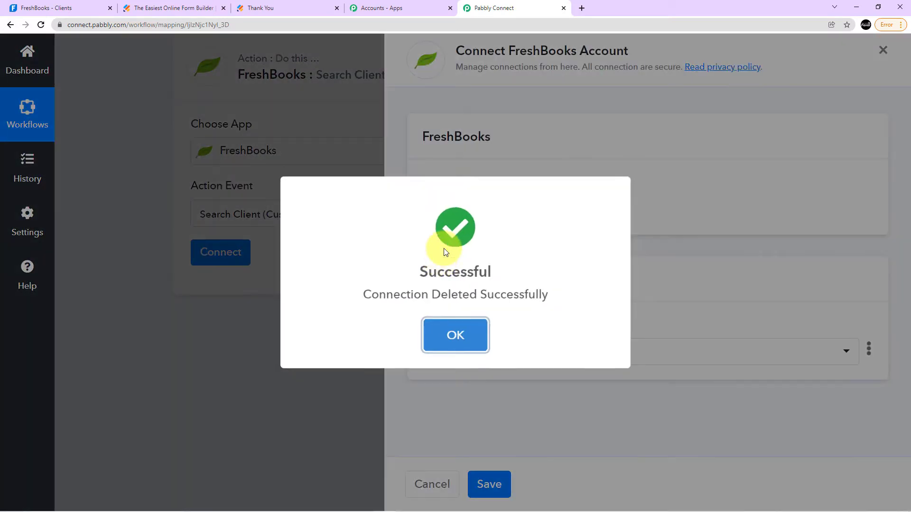
pyautogui.click(455, 328)
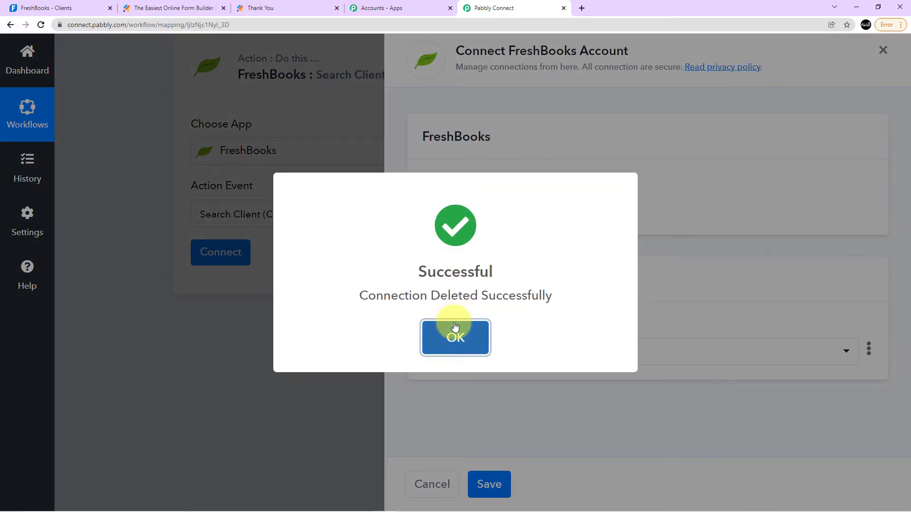
# Add a new FreshBooks connection and authenticate the FreshBooks account for the Search Client action.
pyautogui.click(463, 182)
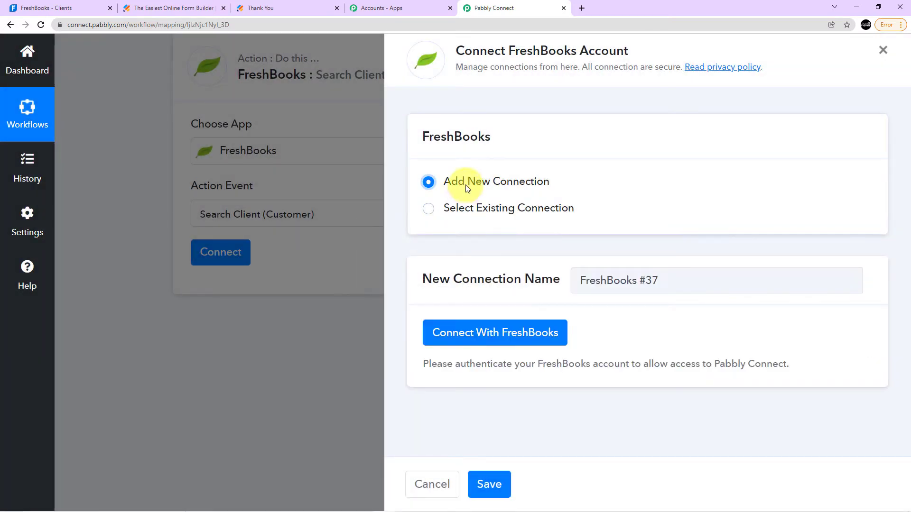
pyautogui.click(489, 330)
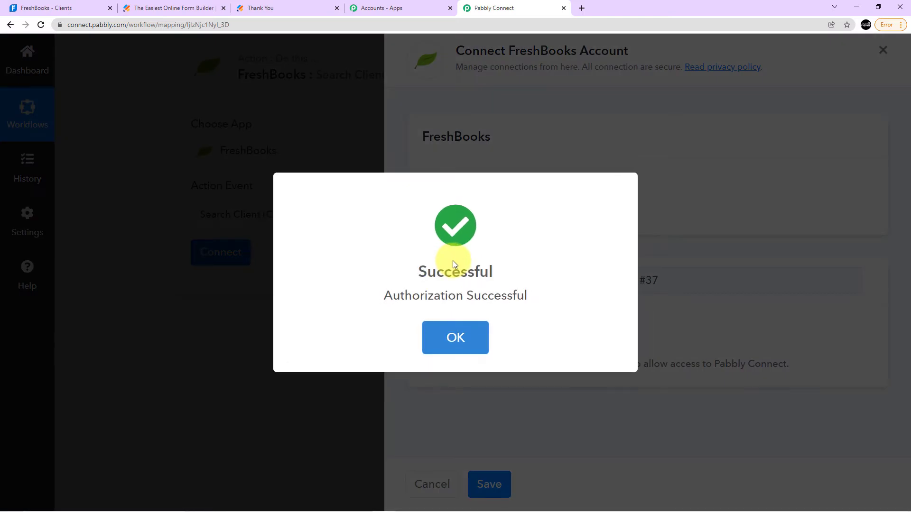
pyautogui.click(468, 343)
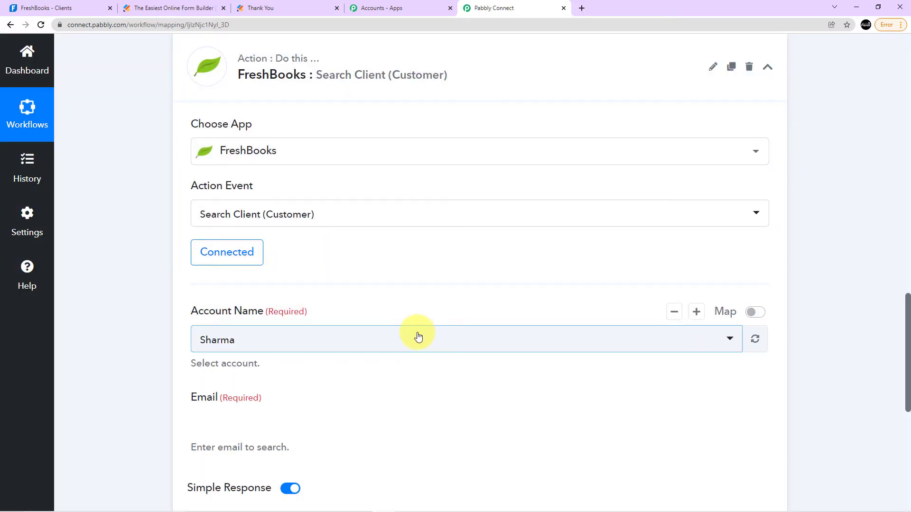
# Map the Email field to the JotForm response's RawRequest Q6 Email6 value, then save and send a test request.
pyautogui.scroll(-2, 417, 336)
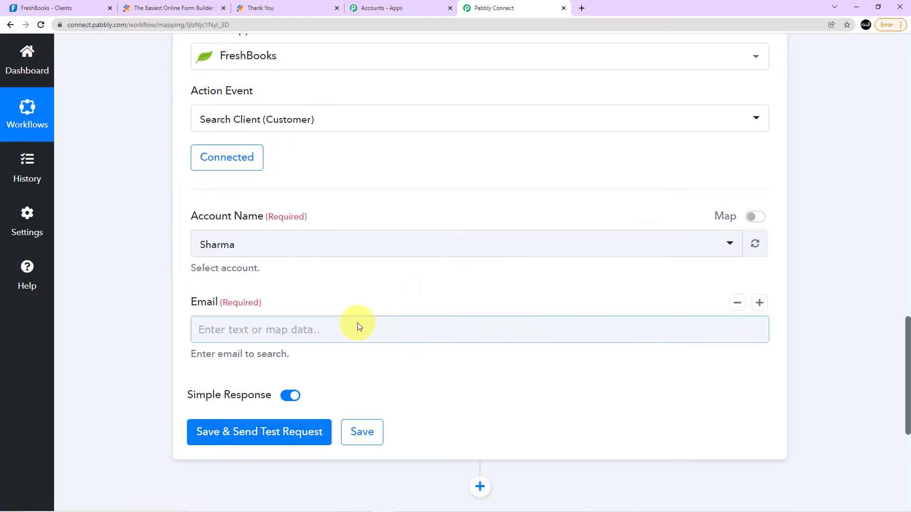
pyautogui.scroll(-2, 358, 323)
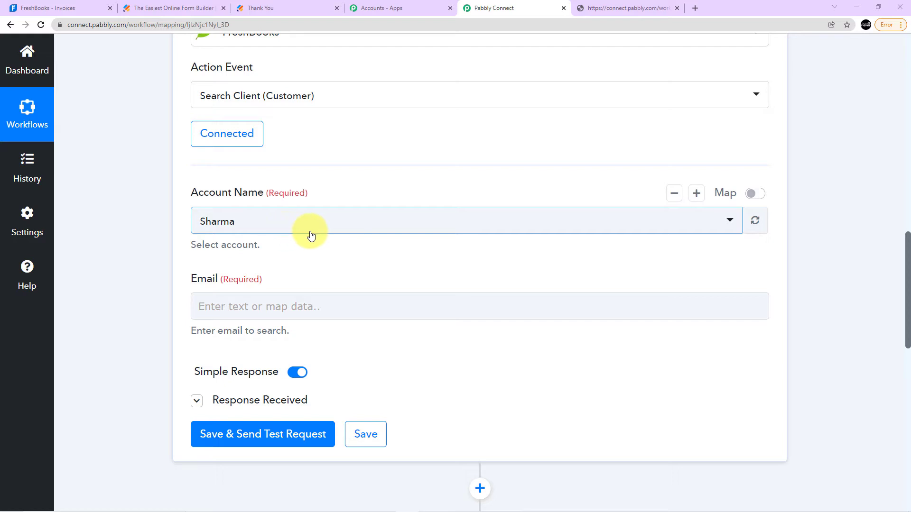
pyautogui.click(289, 312)
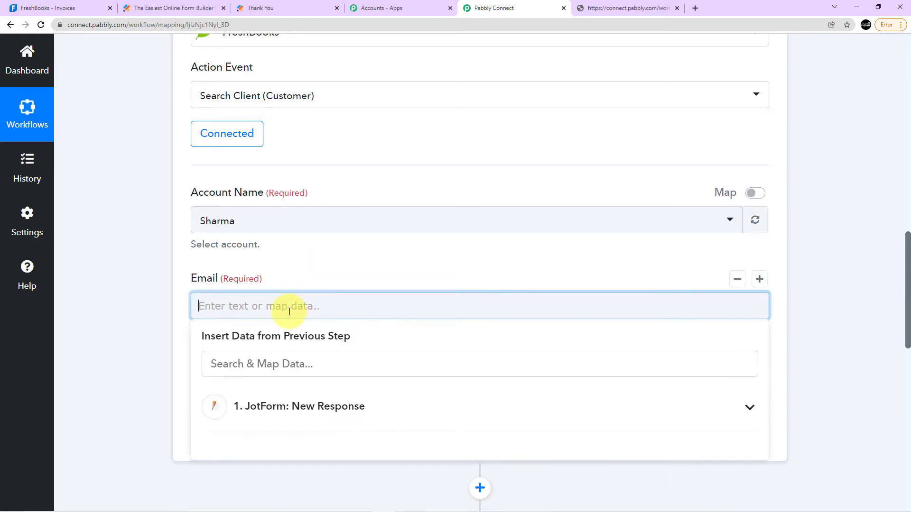
pyautogui.click(292, 409)
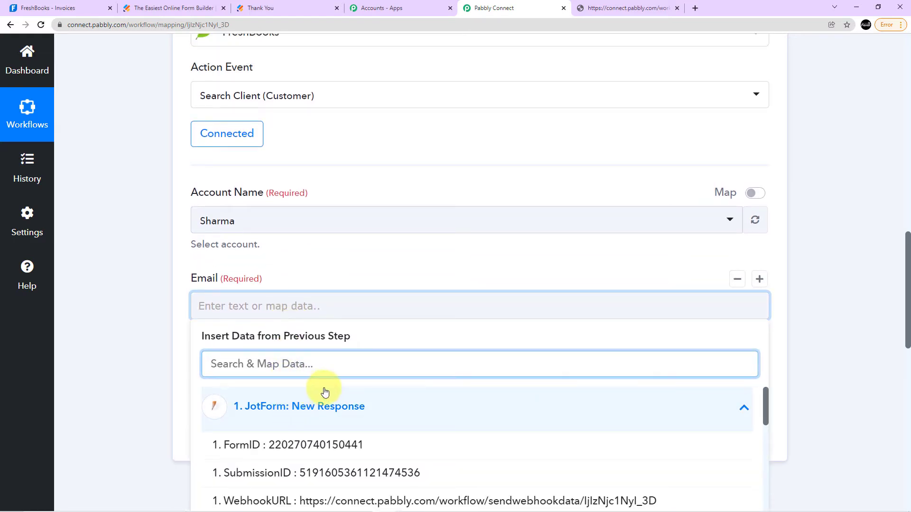
pyautogui.scroll(-3, 332, 394)
pyautogui.scroll(-4, 351, 404)
pyautogui.scroll(-4, 384, 407)
pyautogui.scroll(-5, 430, 424)
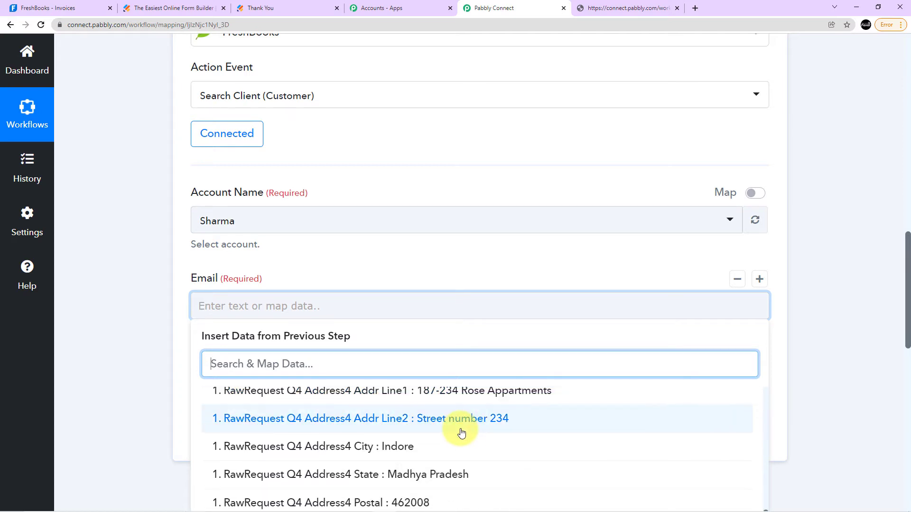
pyautogui.scroll(-3, 435, 378)
pyautogui.click(413, 409)
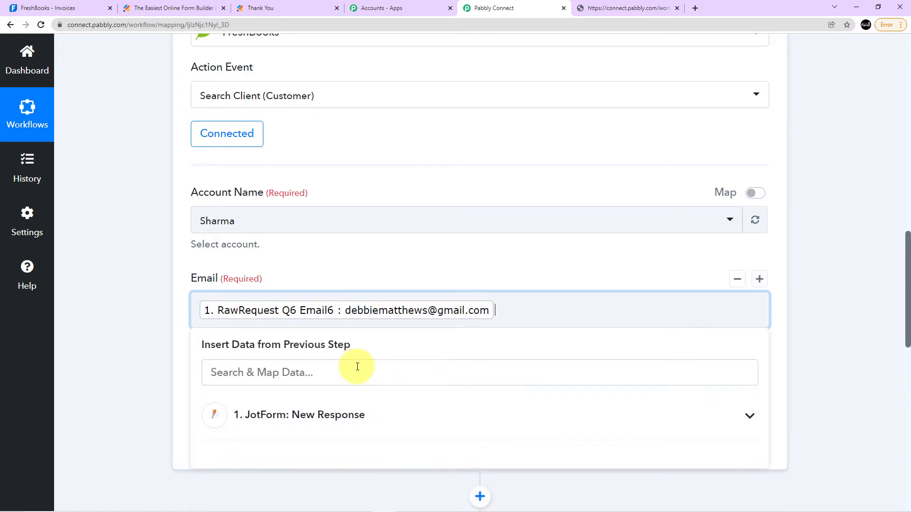
pyautogui.click(351, 246)
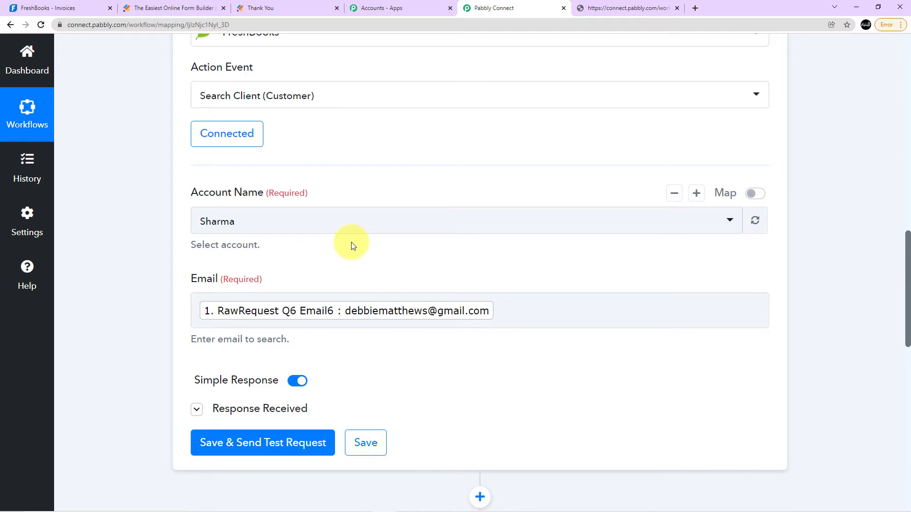
pyautogui.click(301, 443)
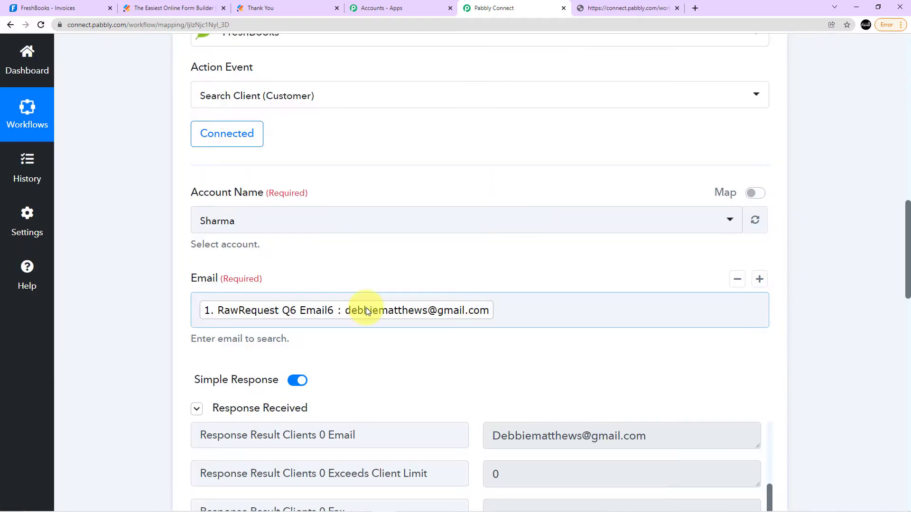
# Examine the client name, ID, signup date and result total in the received FreshBooks search response.
pyautogui.scroll(-3, 556, 396)
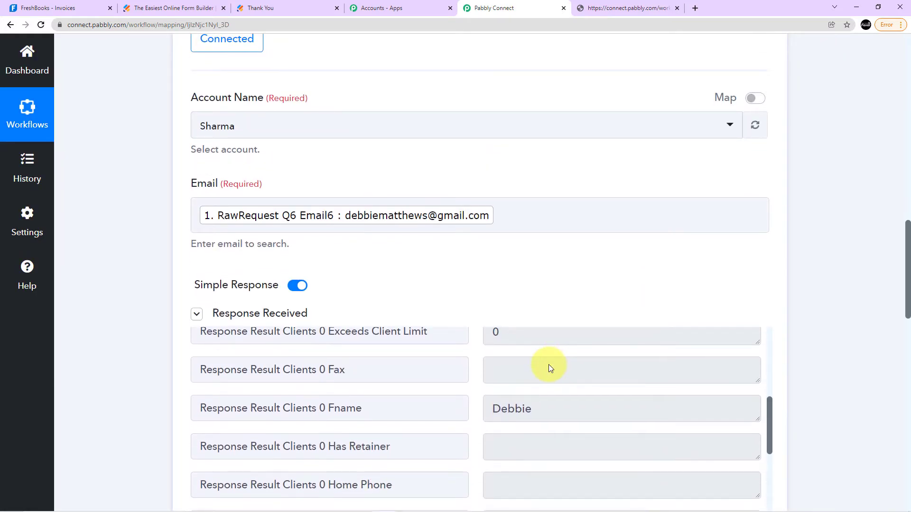
pyautogui.scroll(-1, 617, 367)
pyautogui.scroll(-3, 853, 308)
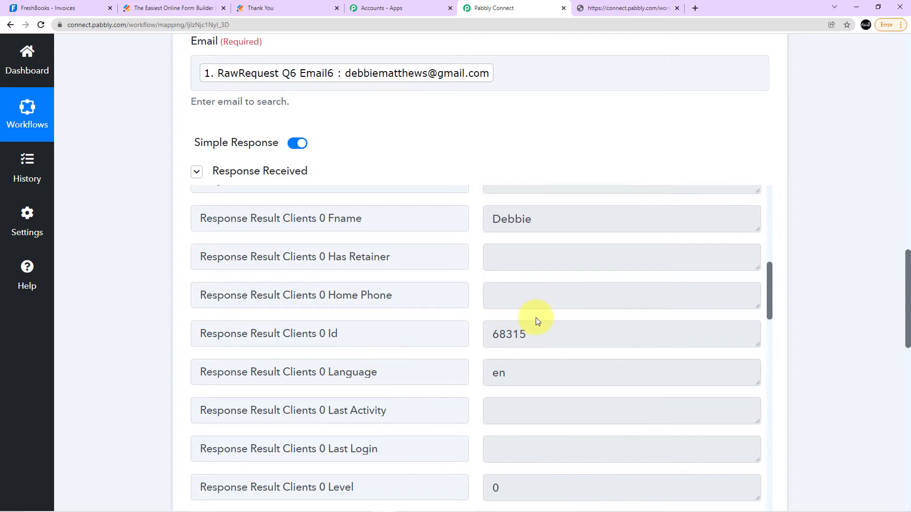
pyautogui.scroll(-2, 537, 320)
pyautogui.moveTo(907, 315); pyautogui.dragTo(907, 356)
pyautogui.scroll(-9, 483, 292)
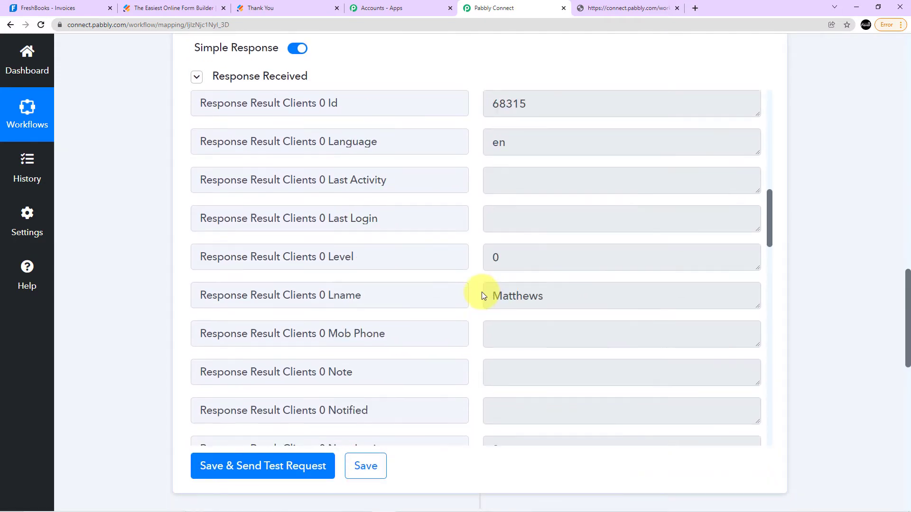
pyautogui.scroll(1, 526, 294)
pyautogui.scroll(-3, 536, 284)
pyautogui.scroll(-9, 541, 264)
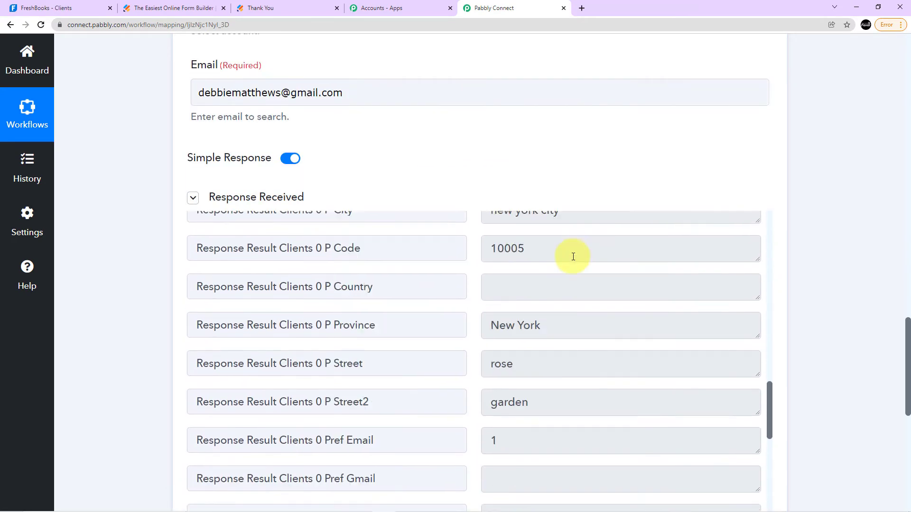
pyautogui.scroll(-5, 573, 257)
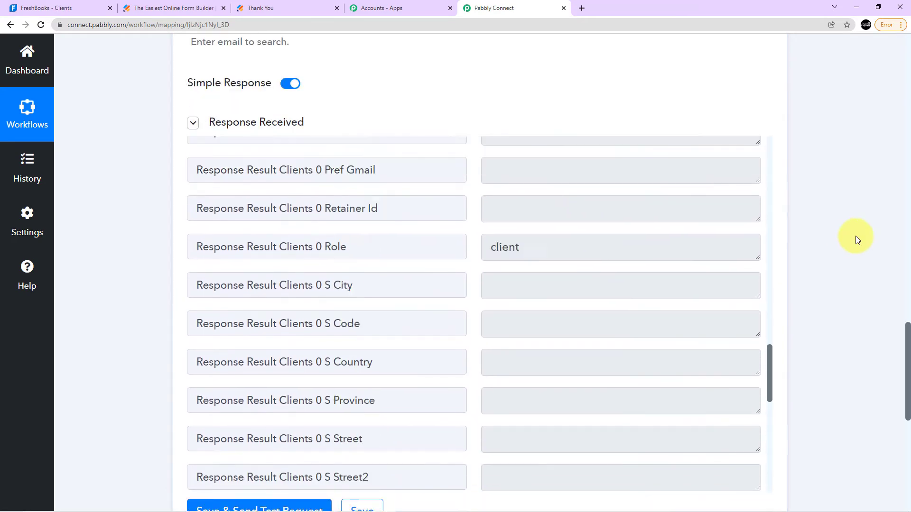
pyautogui.scroll(-5, 854, 238)
pyautogui.scroll(-10, 662, 158)
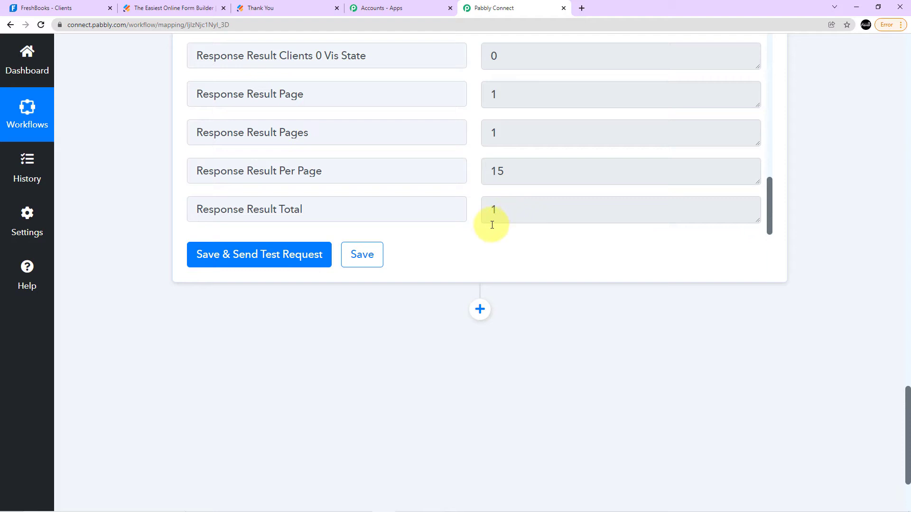
pyautogui.scroll(2, 497, 212)
pyautogui.scroll(3, 855, 184)
pyautogui.scroll(5, 849, 186)
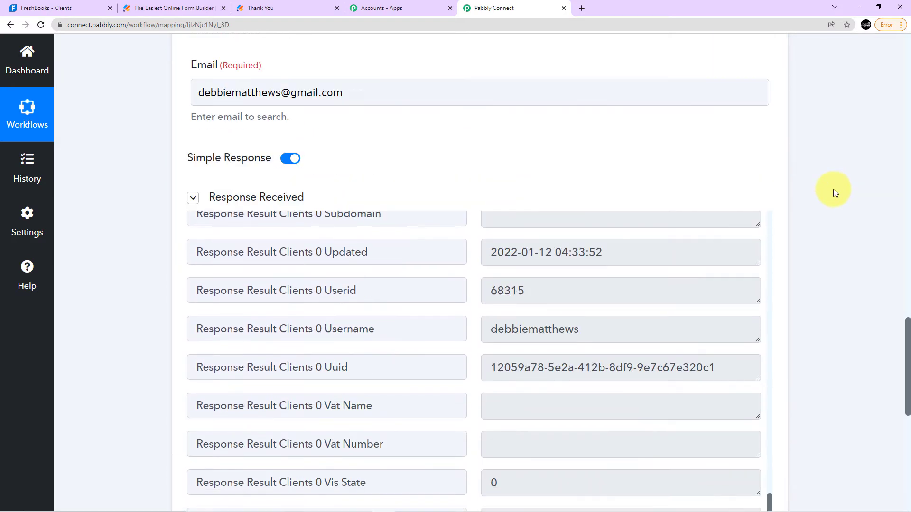
pyautogui.scroll(3, 833, 189)
pyautogui.scroll(4, 387, 153)
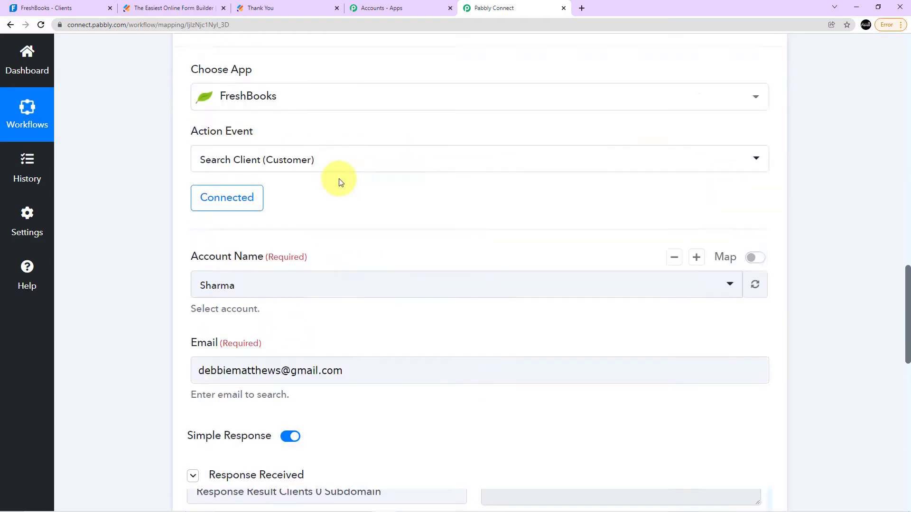
# Add another action step after the FreshBooks client search and choose Router as its app.
pyautogui.scroll(-5, 397, 194)
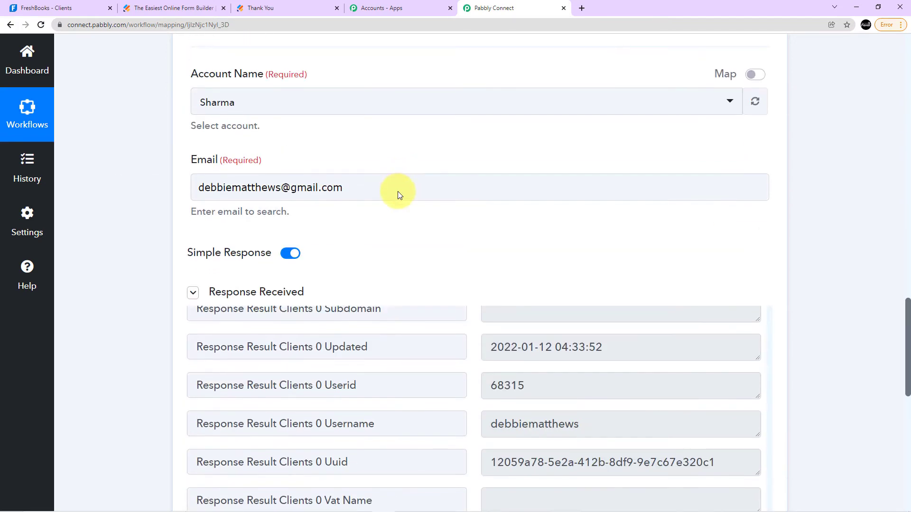
pyautogui.scroll(-6, 737, 240)
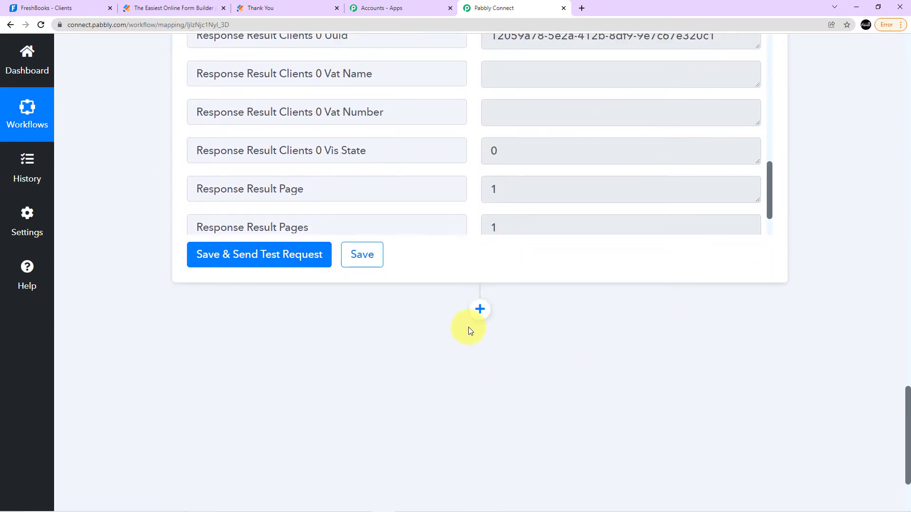
pyautogui.click(479, 310)
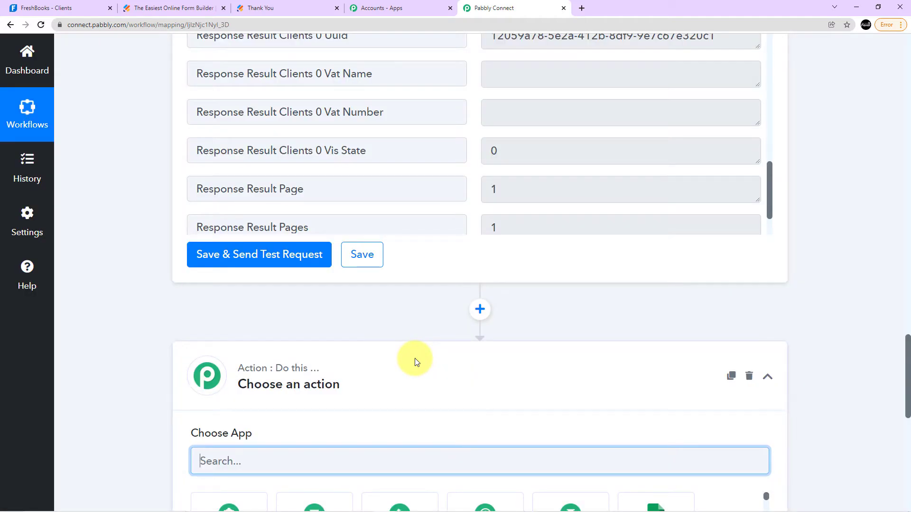
pyautogui.scroll(-2, 415, 360)
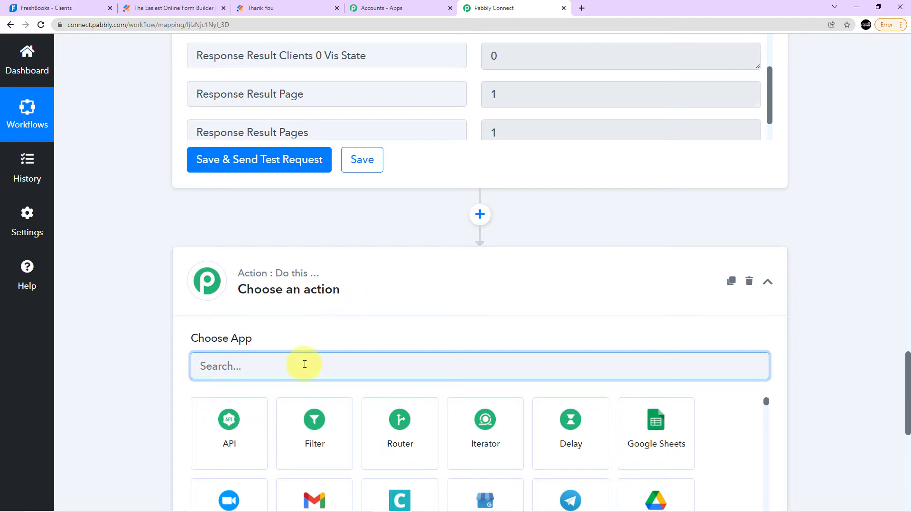
pyautogui.write('Router')
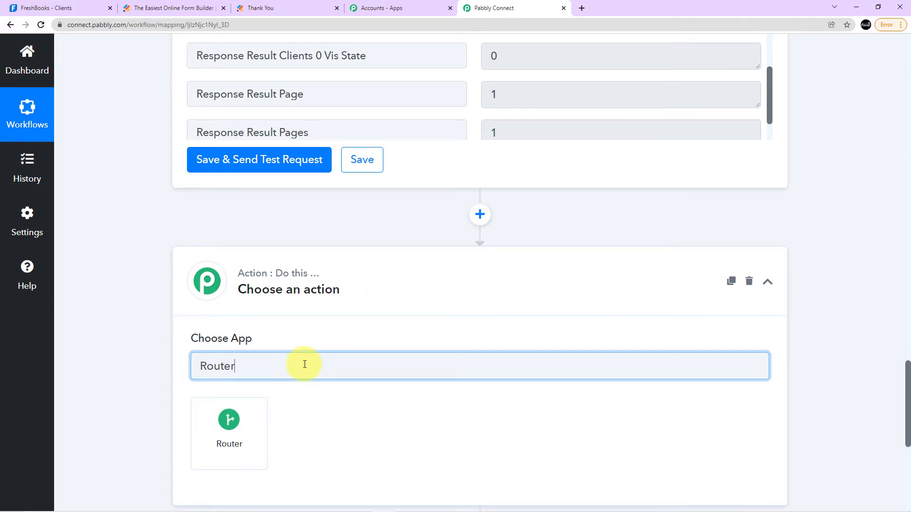
pyautogui.click(244, 430)
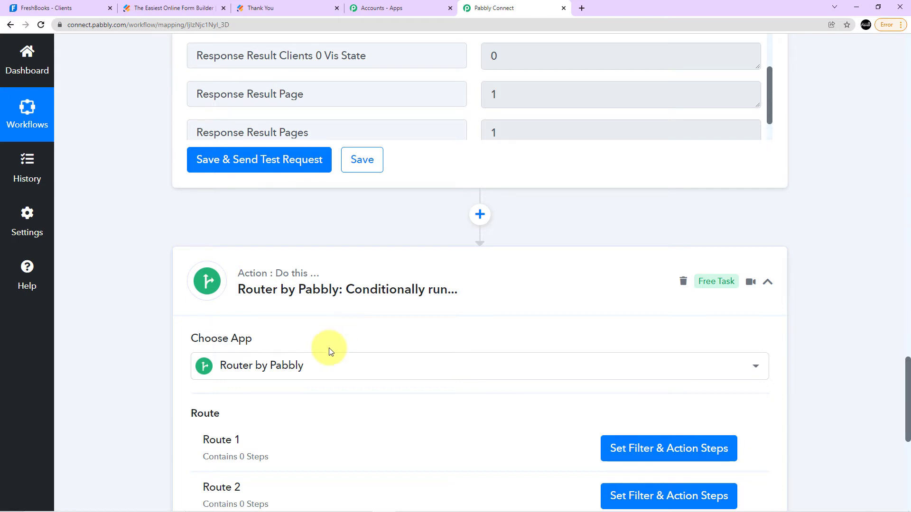
# Rename Route 1 of the router as "If Client already exist".
pyautogui.scroll(-2, 329, 348)
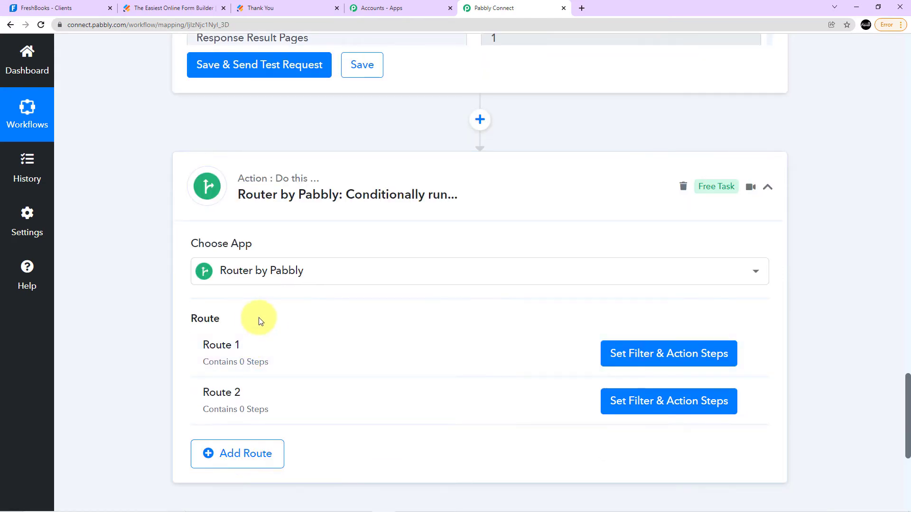
pyautogui.click(750, 353)
pyautogui.click(682, 384)
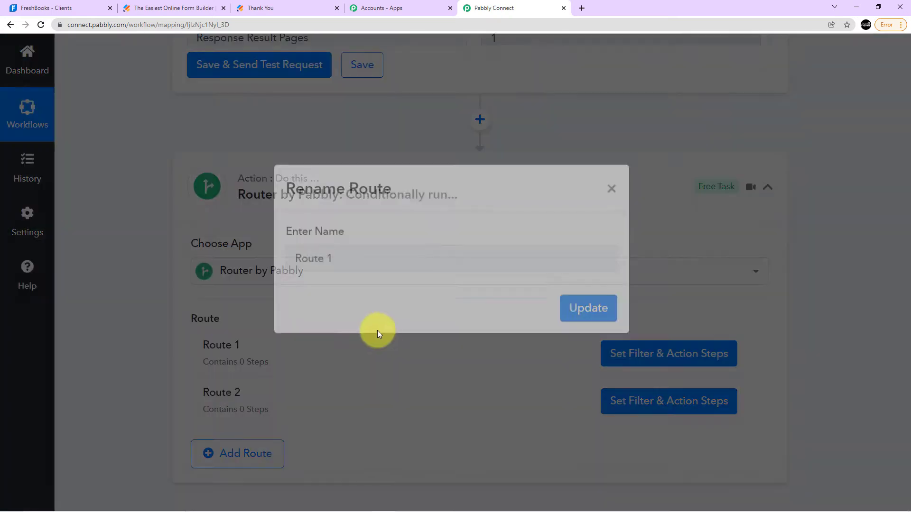
pyautogui.moveTo(376, 280); pyautogui.dragTo(290, 280)
pyautogui.press('BackSpace')
pyautogui.write('If Client already exist')
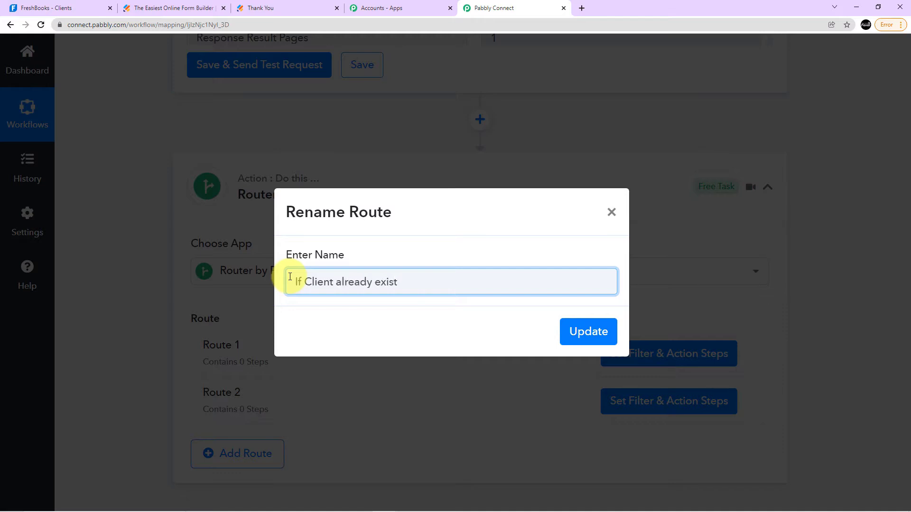
pyautogui.click(570, 333)
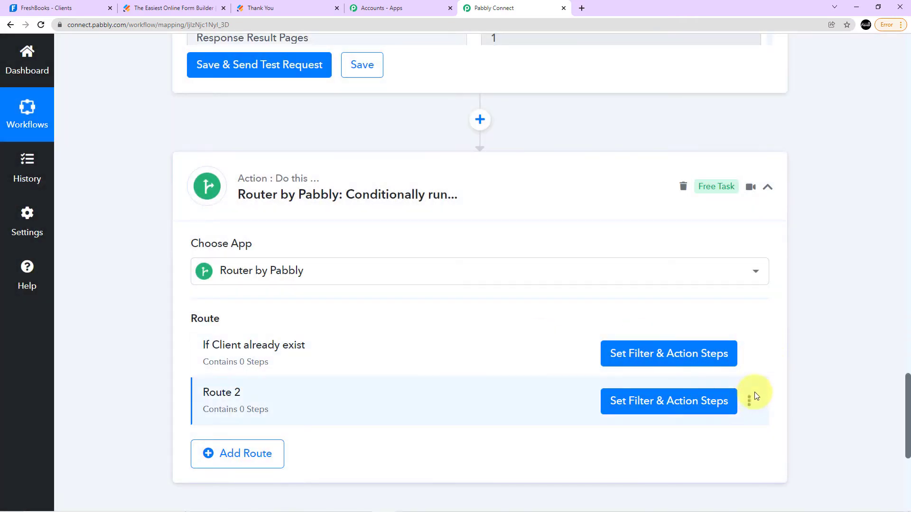
# Rename the router's first route as "If client already exist", with a lowercase "client".
pyautogui.click(749, 401)
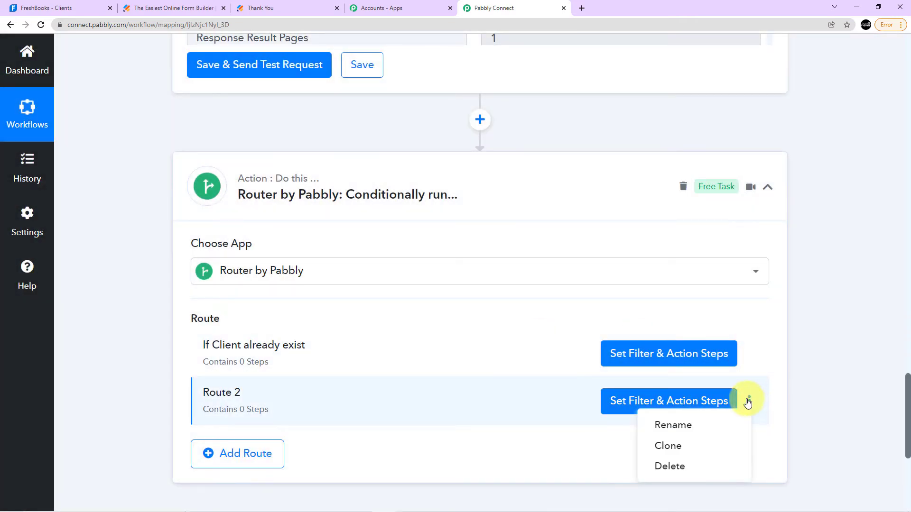
pyautogui.click(750, 356)
pyautogui.click(694, 378)
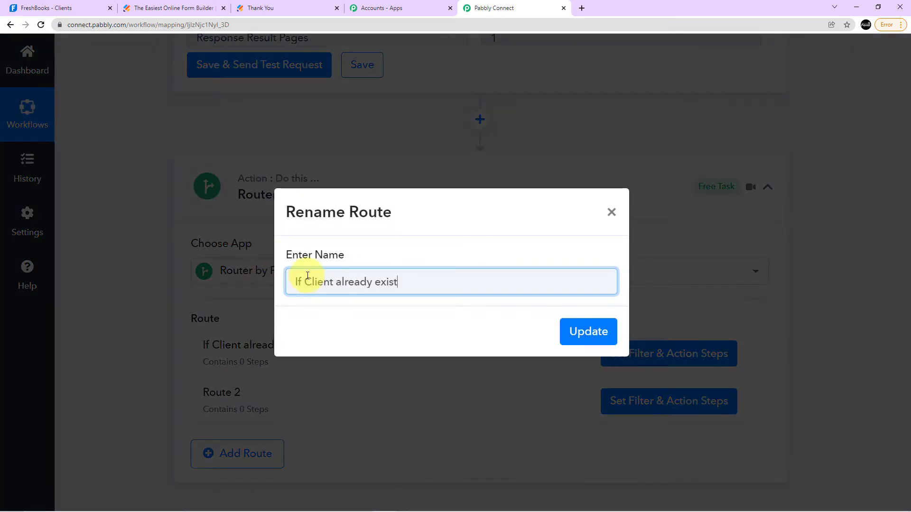
pyautogui.doubleClick(313, 281)
pyautogui.write('client')
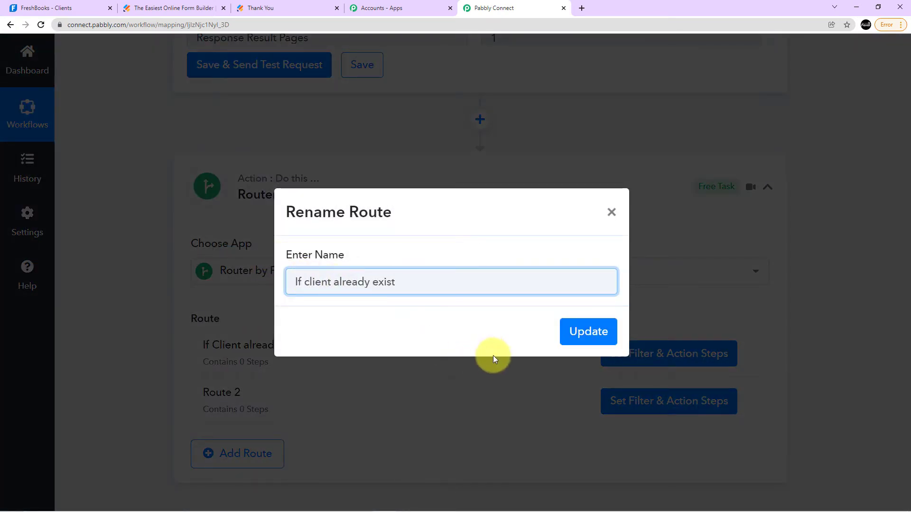
pyautogui.click(588, 331)
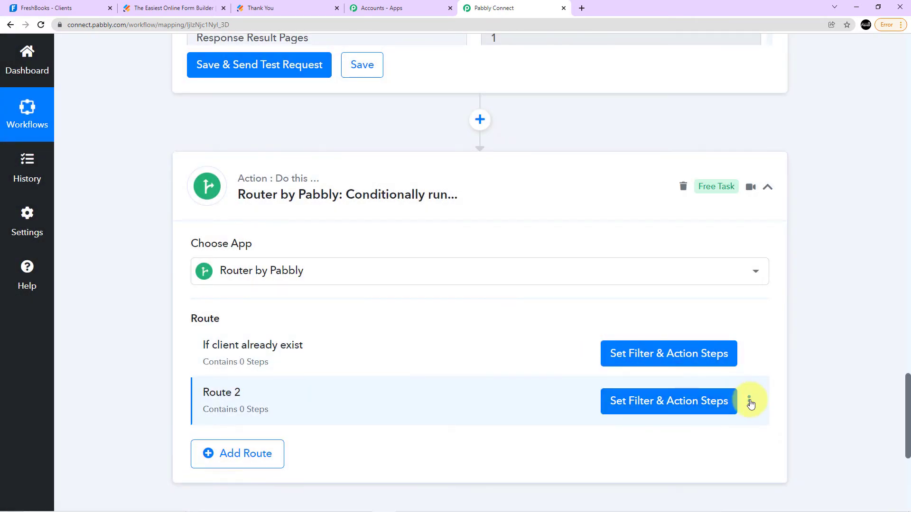
# Rename Route 2 of the router as "If client doesn't exist".
pyautogui.click(749, 401)
pyautogui.click(672, 425)
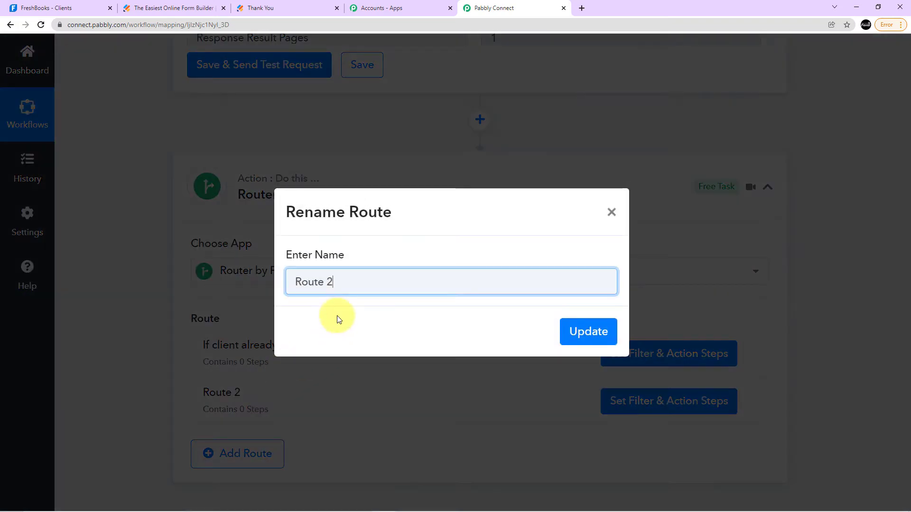
pyautogui.press('BackSpace')
pyautogui.press('BackSpace')
pyautogui.press('BackSpace')
pyautogui.press('BackSpace')
pyautogui.press('BackSpace')
pyautogui.press('BackSpace')
pyautogui.press('BackSpace')
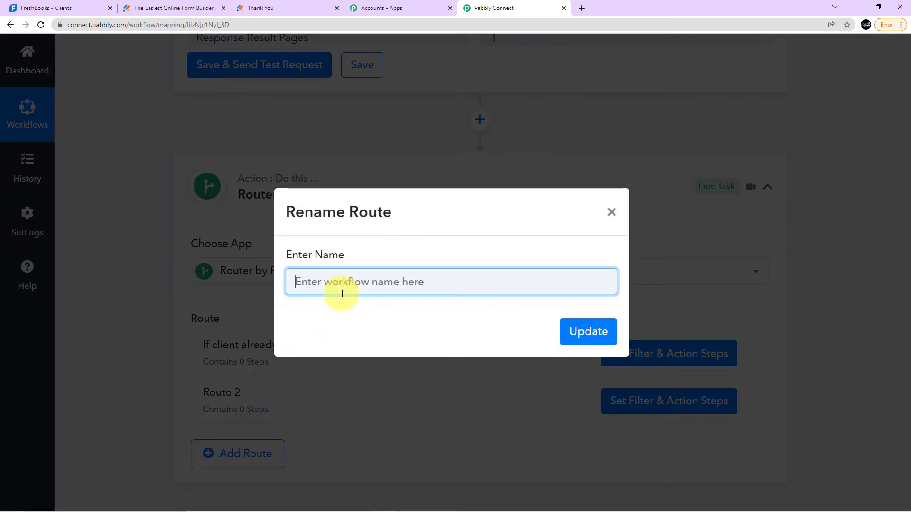
pyautogui.write('If client doesnt exist')
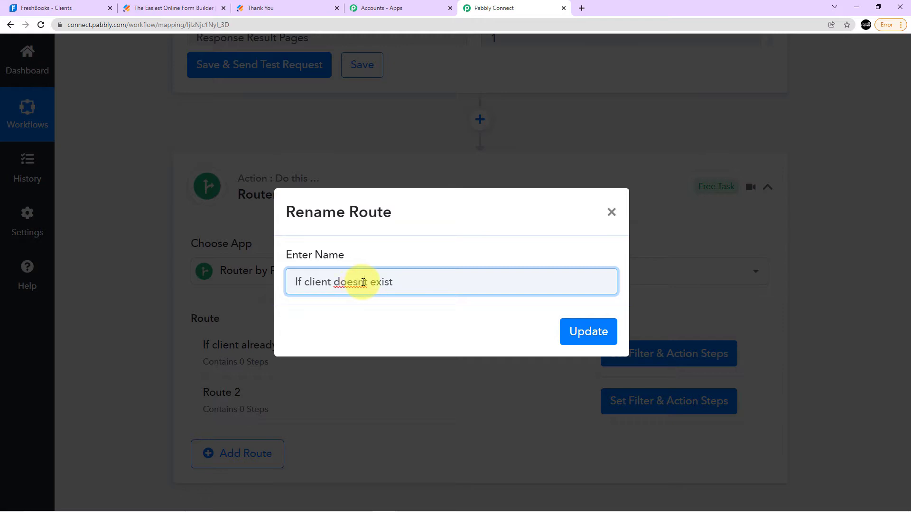
pyautogui.click(363, 282)
pyautogui.write("'")
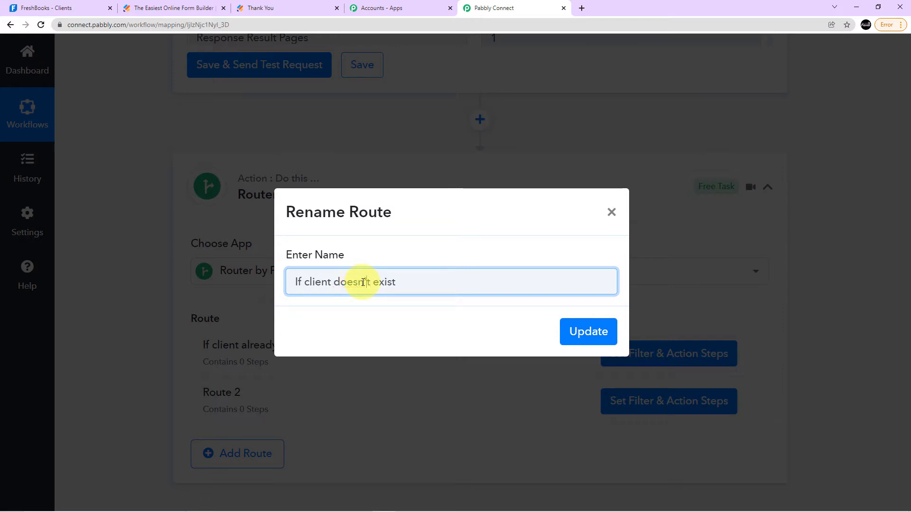
pyautogui.click(576, 330)
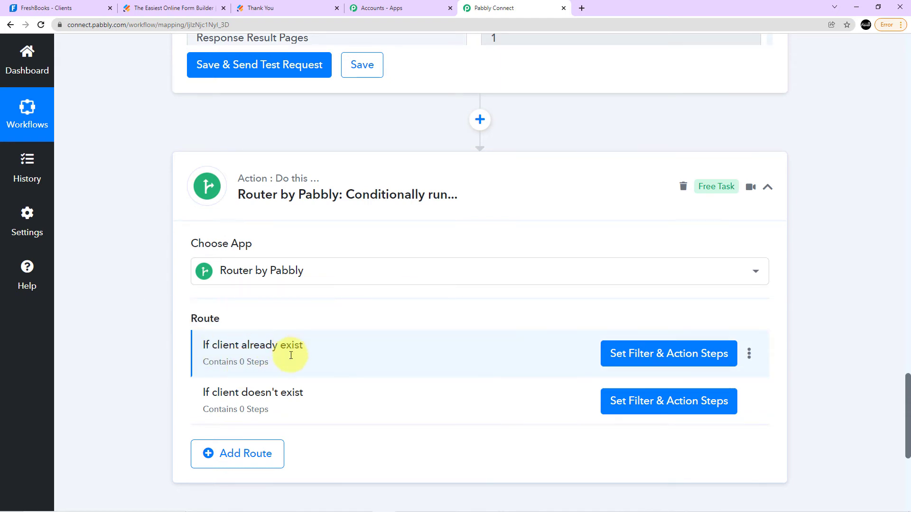
# Open the filter of the "If client already exist" route and choose the FreshBooks search's Response Result Total as its label.
pyautogui.click(634, 354)
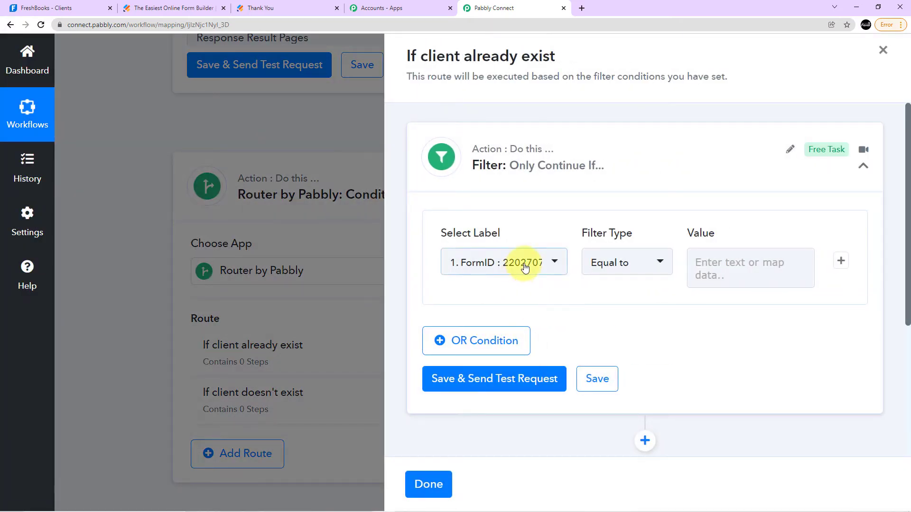
pyautogui.click(524, 268)
pyautogui.scroll(-1, 544, 322)
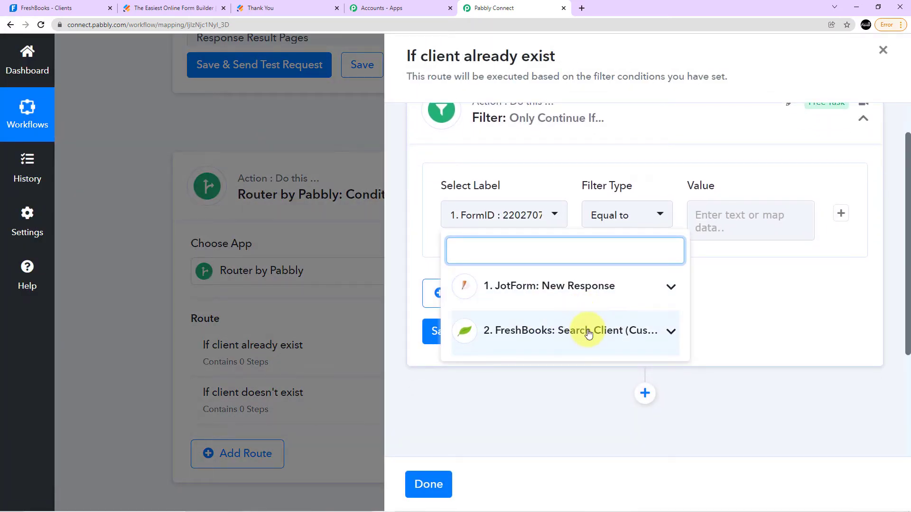
pyautogui.click(588, 333)
pyautogui.scroll(-6, 595, 330)
pyautogui.scroll(-10, 606, 327)
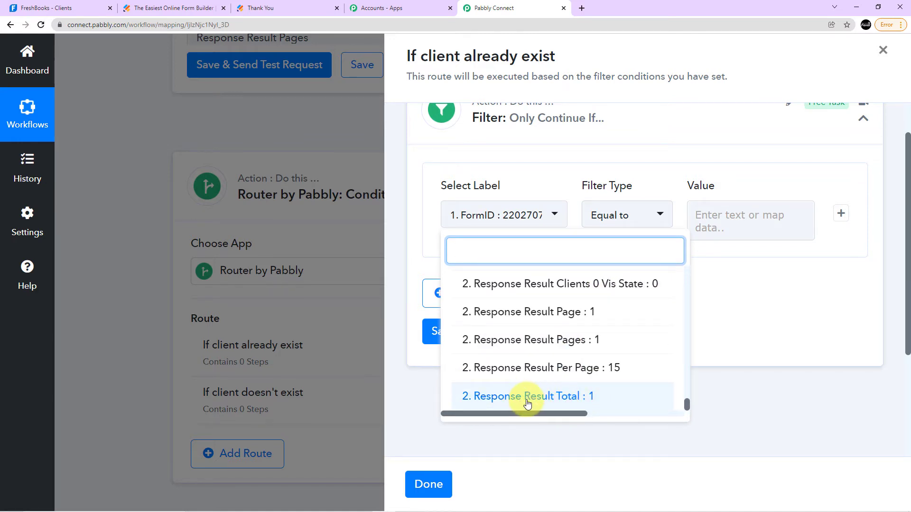
pyautogui.click(528, 398)
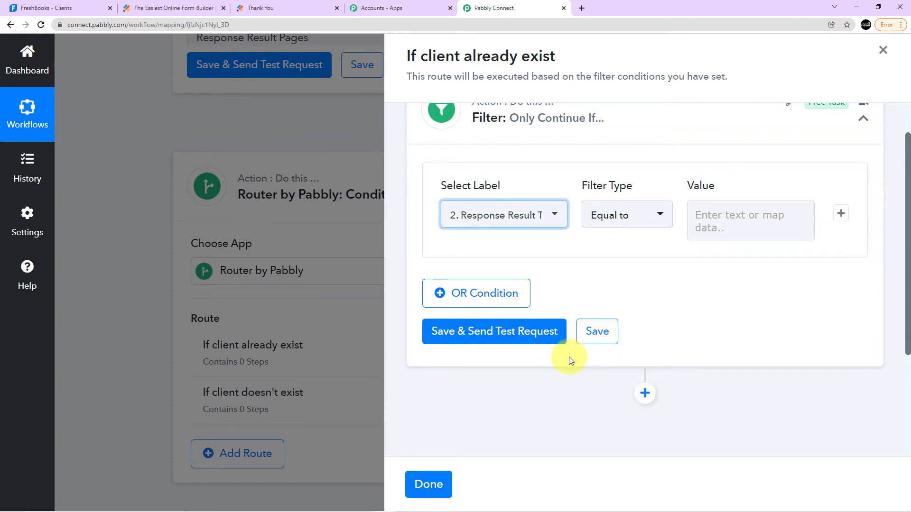
# Set the filter condition to "Does not equal to" 0, then save and send a test request.
pyautogui.click(661, 214)
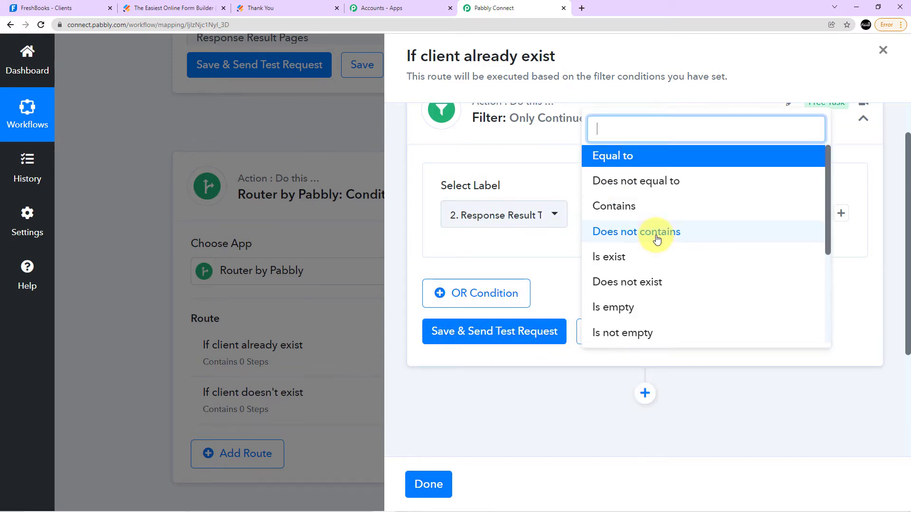
pyautogui.click(642, 190)
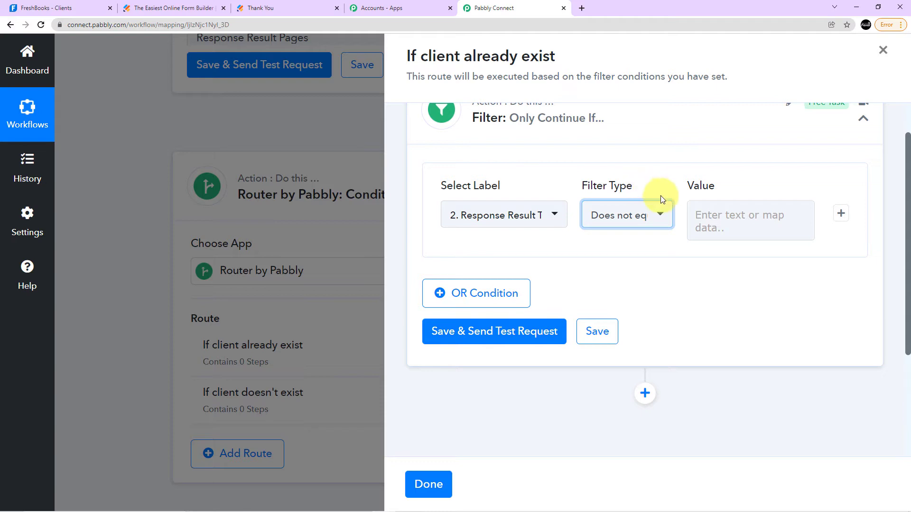
pyautogui.click(741, 216)
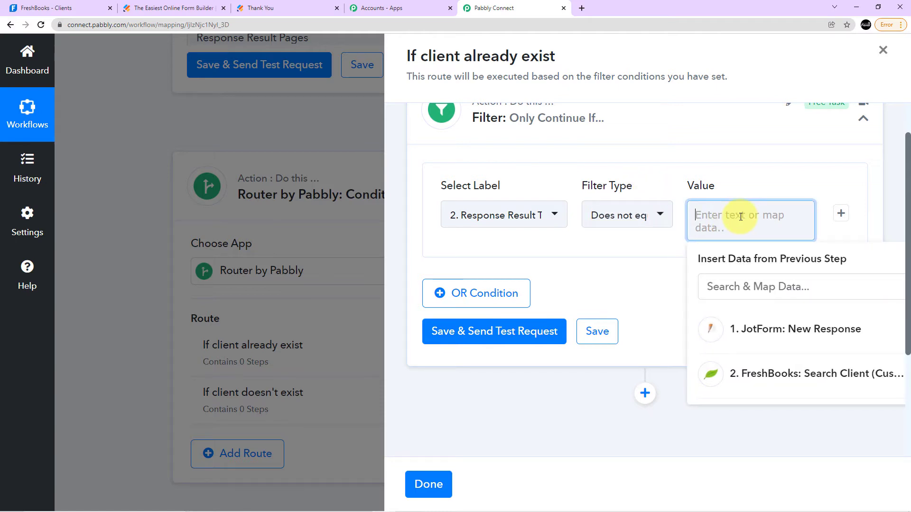
pyautogui.write('0')
pyautogui.click(751, 183)
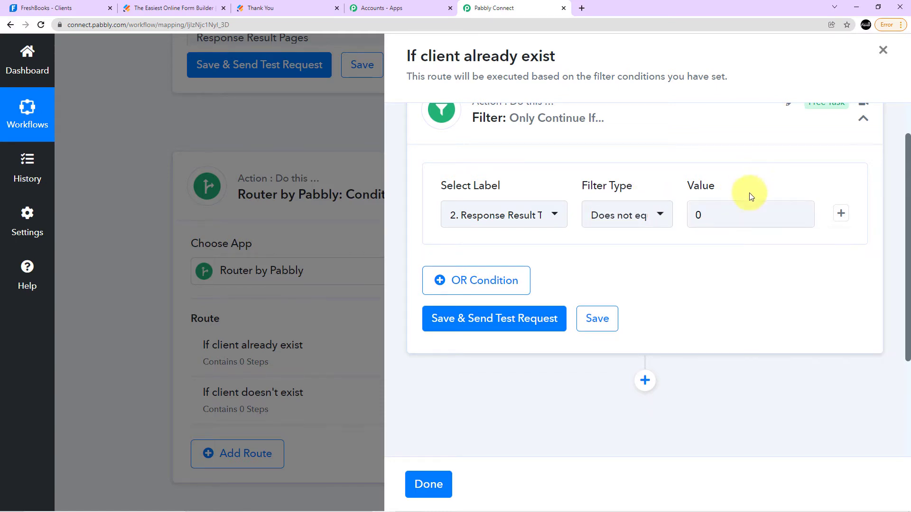
pyautogui.scroll(-2, 702, 264)
pyautogui.click(494, 234)
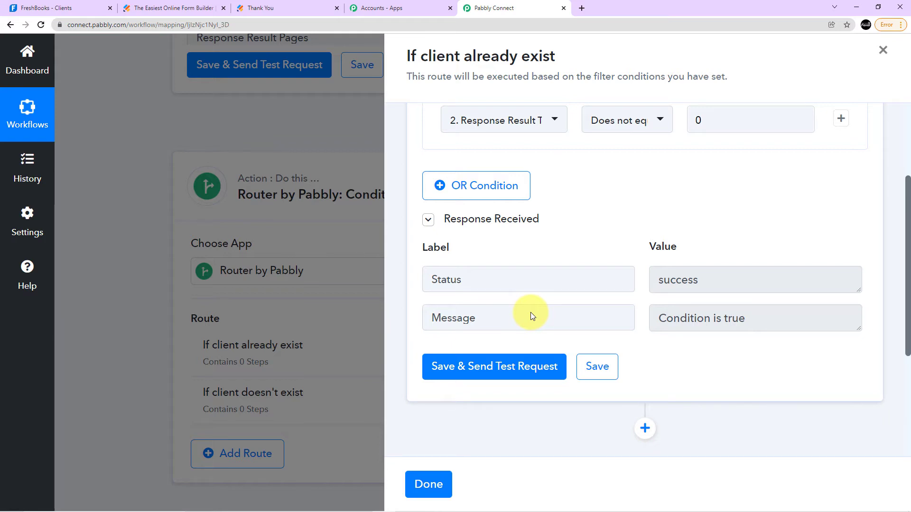
# Add an action step after the route's filter and choose FreshBooks as its app.
pyautogui.scroll(-3, 488, 368)
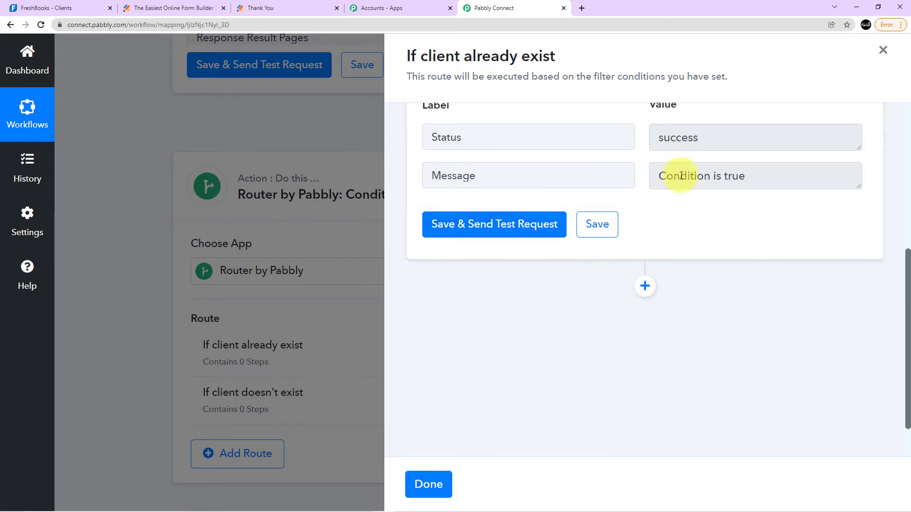
pyautogui.click(645, 285)
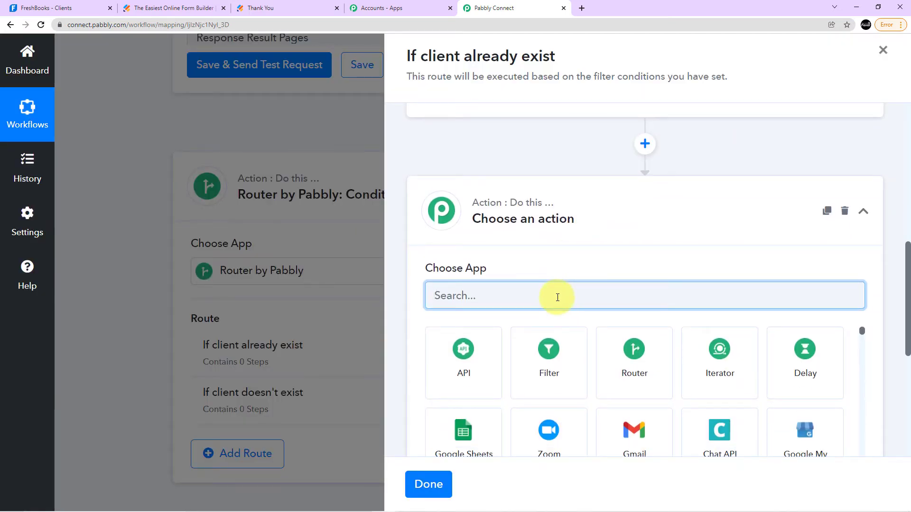
pyautogui.write('Freshboks')
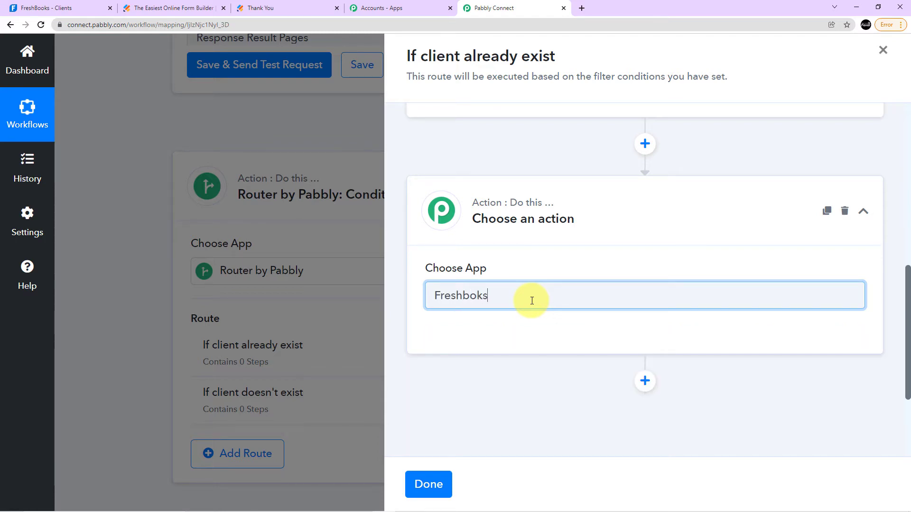
pyautogui.press('BackSpace')
pyautogui.press('BackSpace')
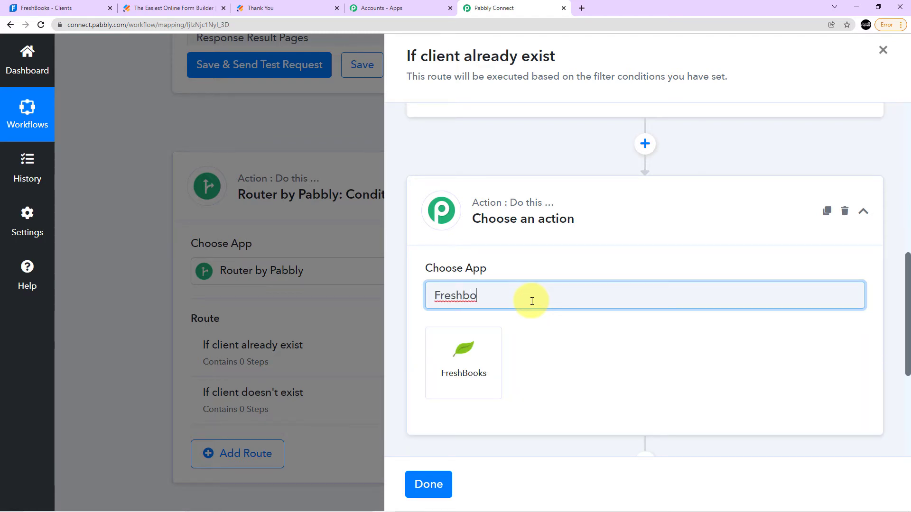
pyautogui.click(478, 353)
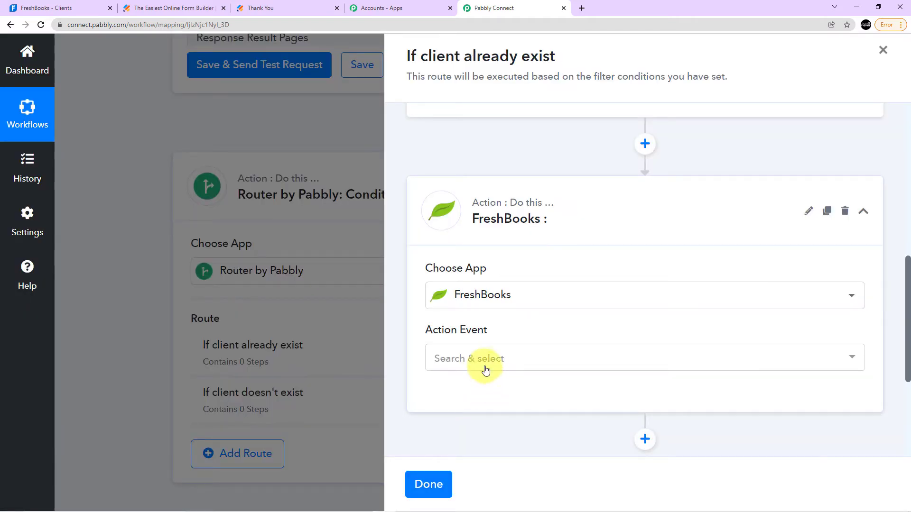
# Set the FreshBooks action event to Create Invoice and connect it through the existing connection FreshBooks #37.
pyautogui.click(488, 367)
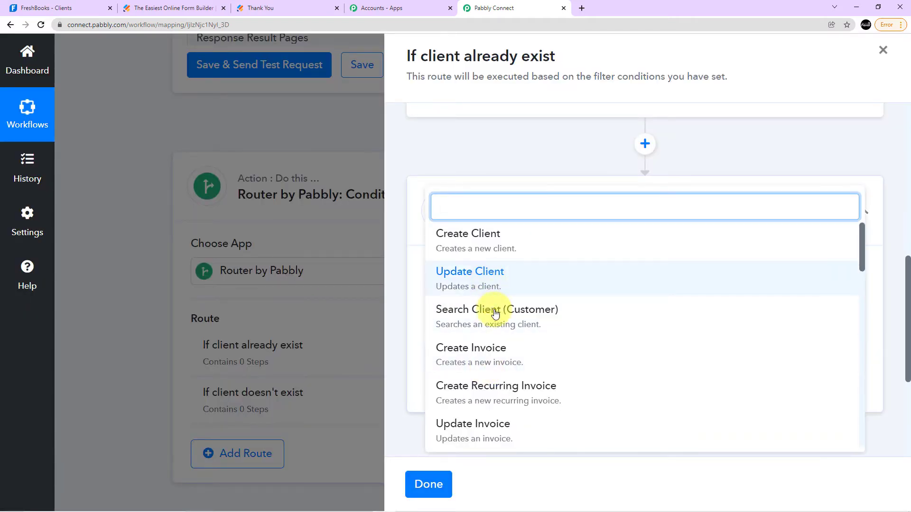
pyautogui.click(501, 356)
pyautogui.click(474, 396)
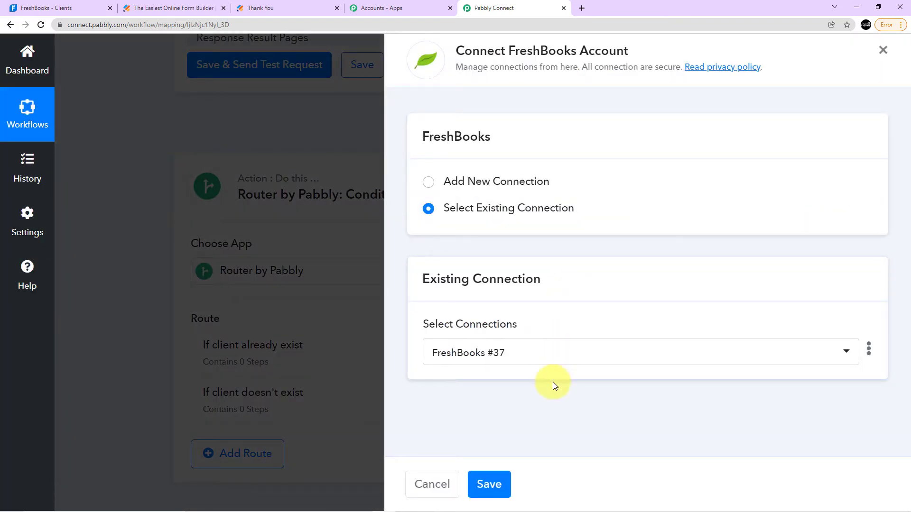
pyautogui.click(497, 493)
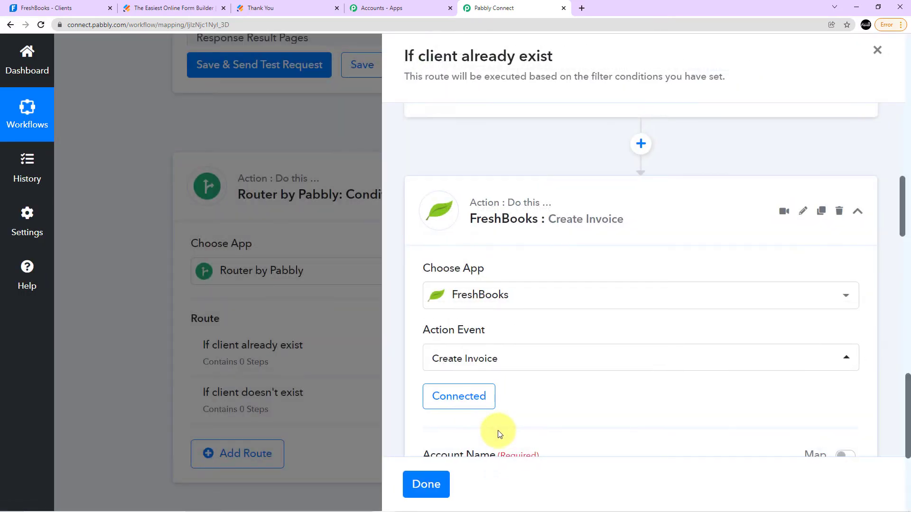
# Refresh the invoice's Customer Email options, enable mapping for that field and clear its value.
pyautogui.scroll(-6, 499, 432)
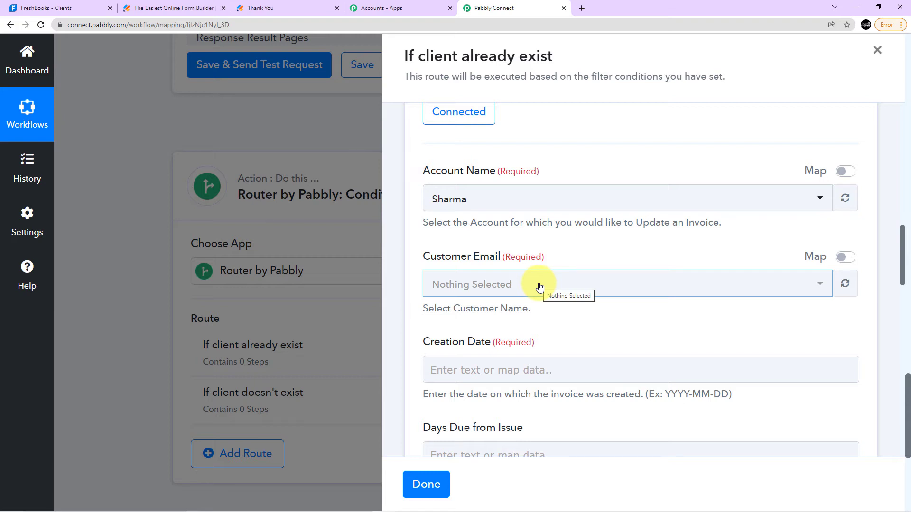
pyautogui.click(844, 283)
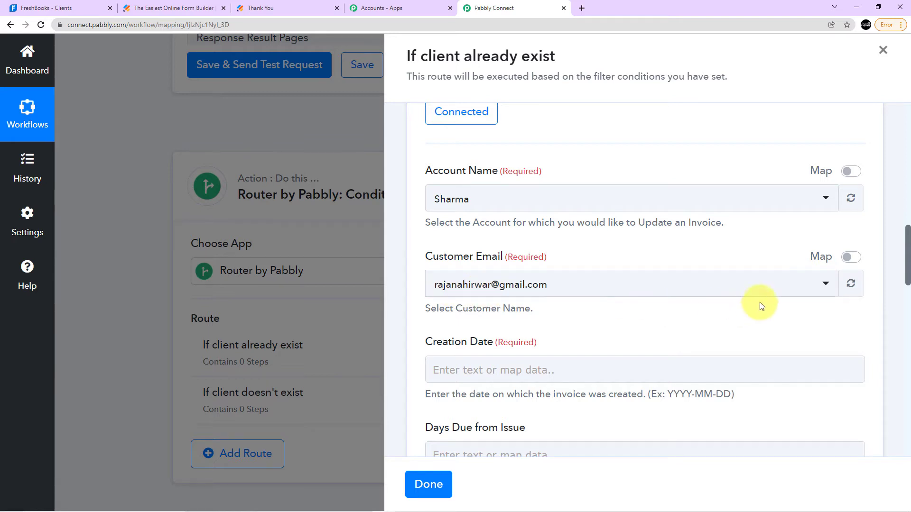
pyautogui.click(849, 259)
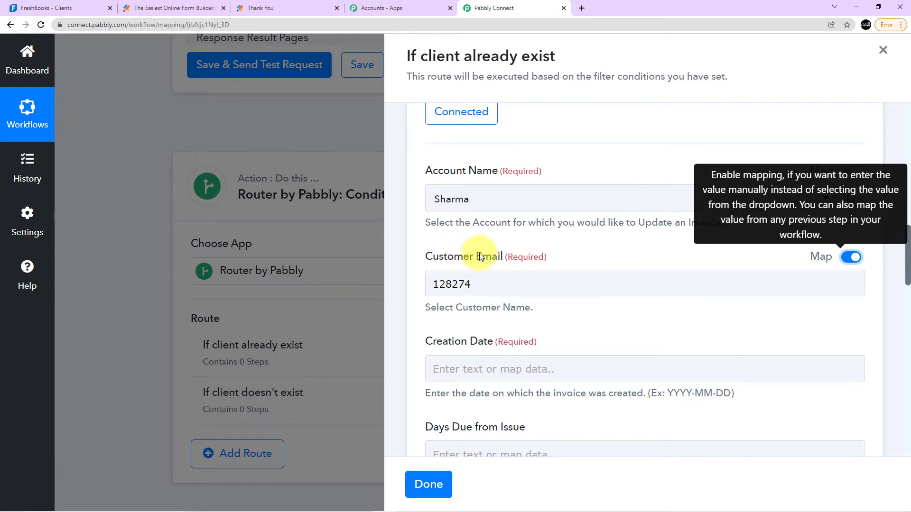
pyautogui.click(498, 285)
pyautogui.press('BackSpace')
pyautogui.press('BackSpace')
pyautogui.press('BackSpace')
pyautogui.press('BackSpace')
pyautogui.press('BackSpace')
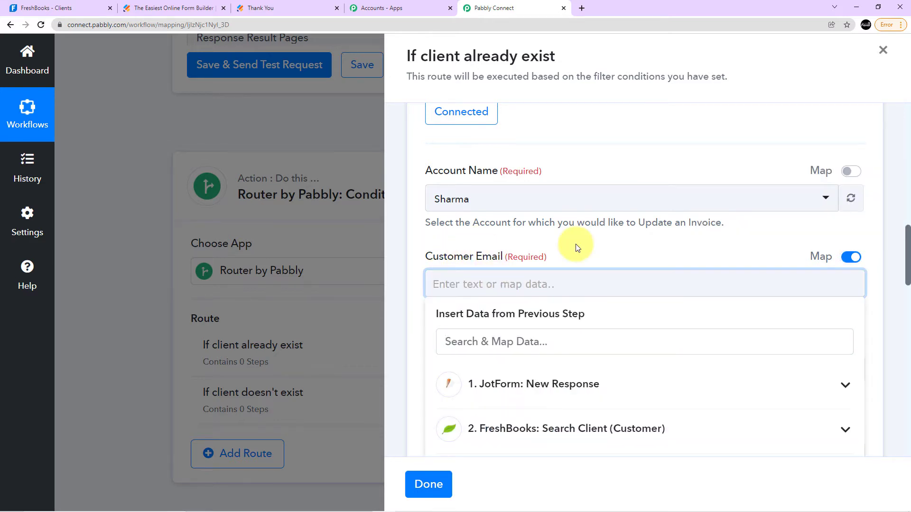
pyautogui.scroll(-1, 574, 242)
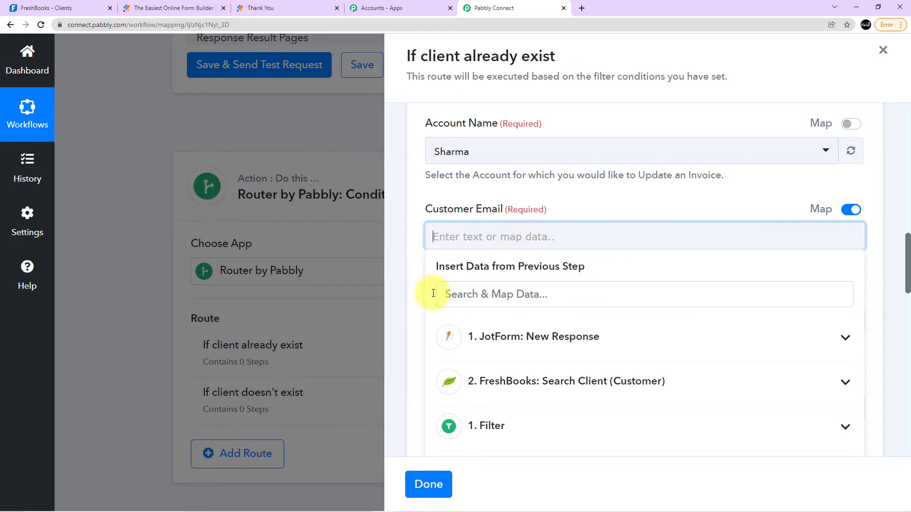
pyautogui.scroll(3, 472, 295)
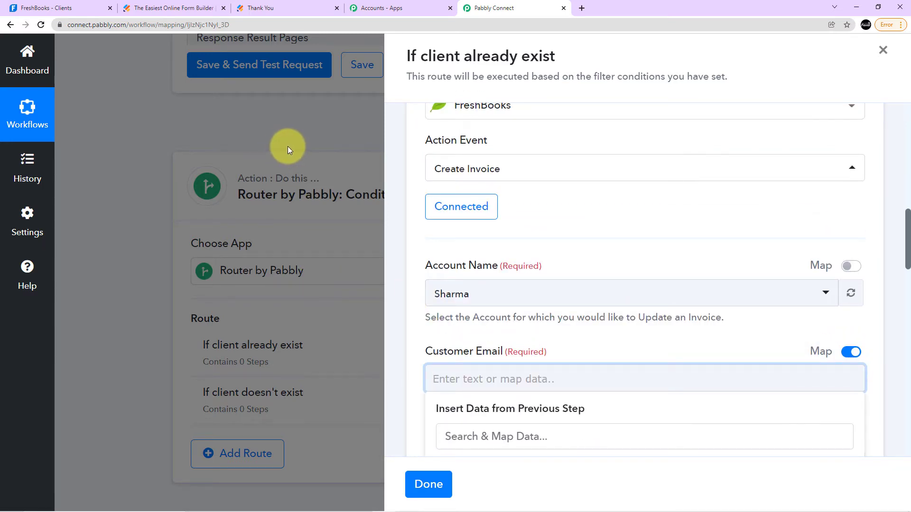
pyautogui.scroll(-2, 569, 199)
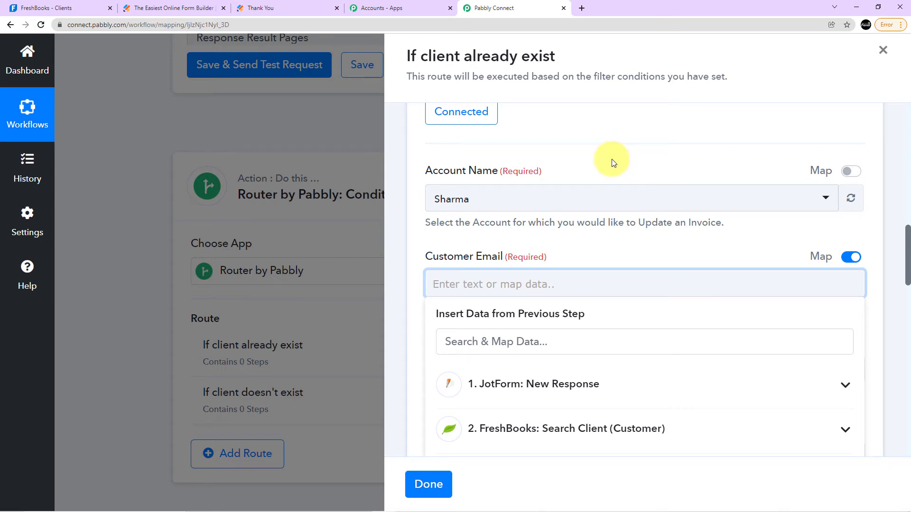
pyautogui.scroll(4, 612, 163)
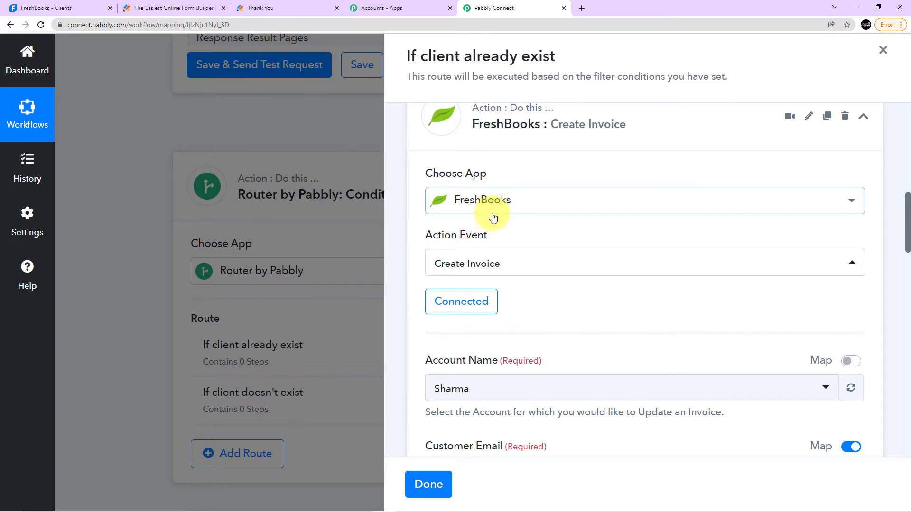
pyautogui.scroll(-3, 522, 204)
pyautogui.scroll(-2, 654, 260)
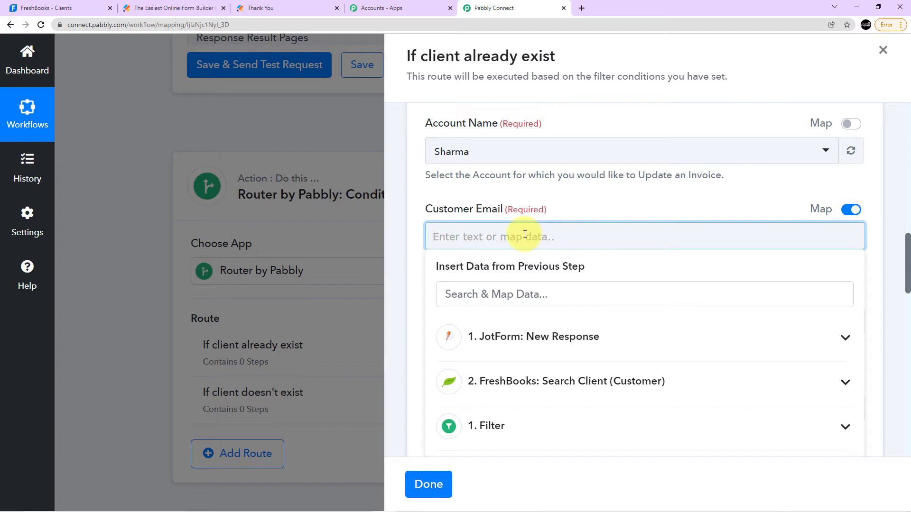
# Map the invoice's Customer Email field to "Response Result Clients 0 Id" from the FreshBooks Search Client step.
pyautogui.scroll(-1, 572, 318)
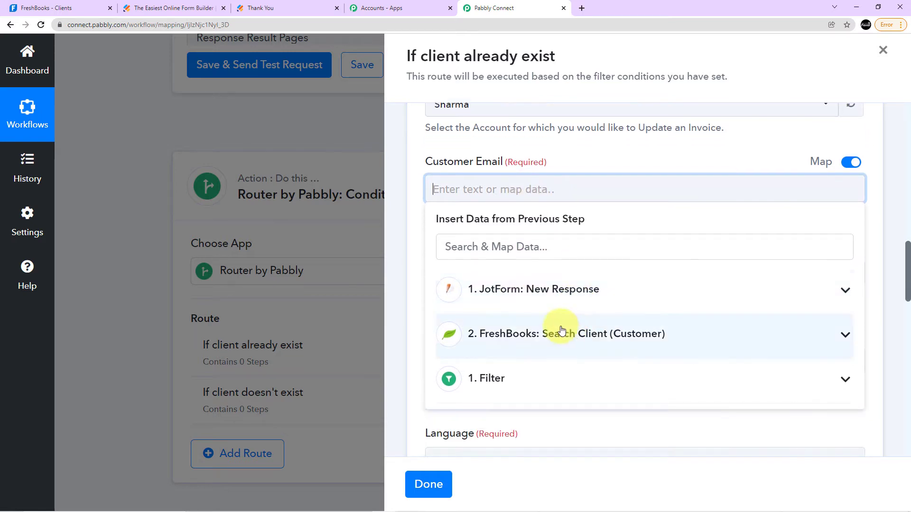
pyautogui.scroll(2, 553, 286)
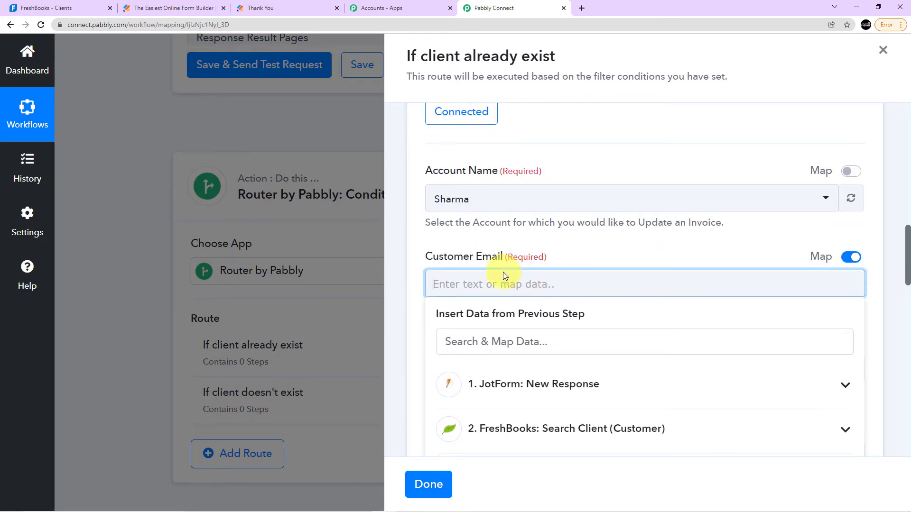
pyautogui.scroll(-3, 522, 275)
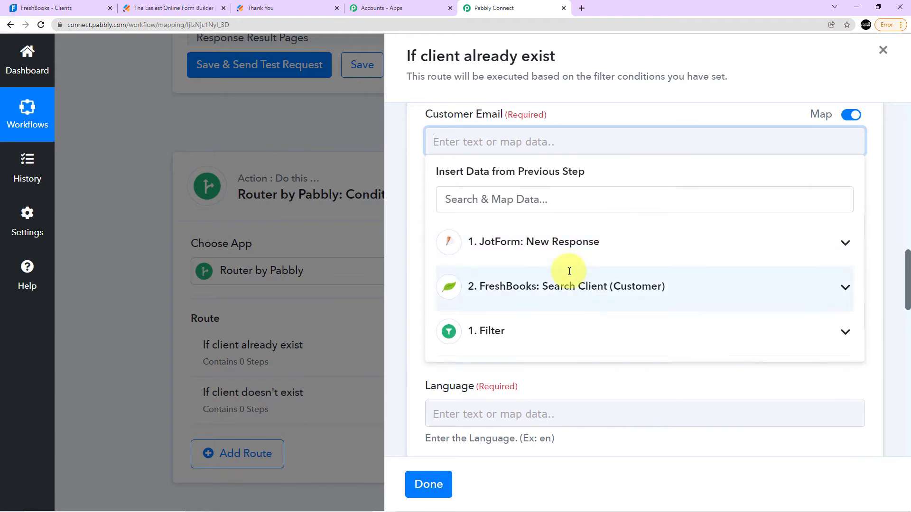
pyautogui.click(526, 297)
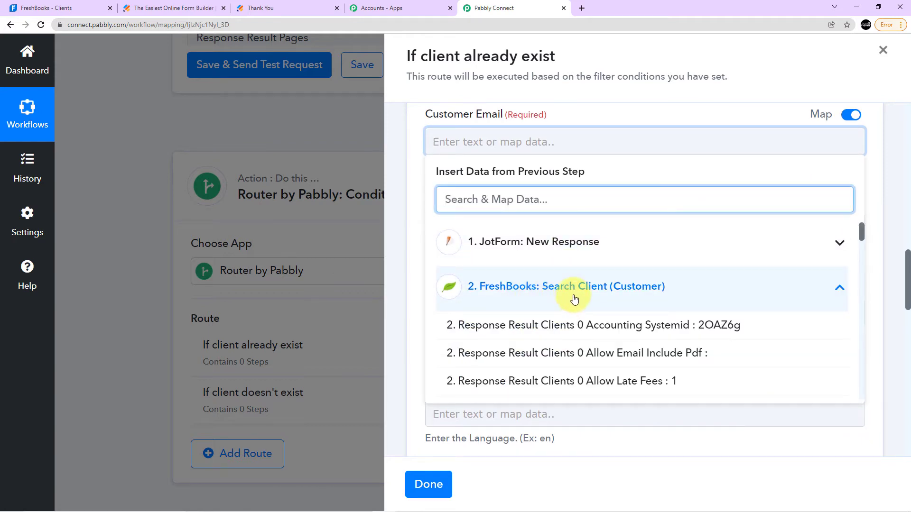
pyautogui.scroll(-4, 591, 270)
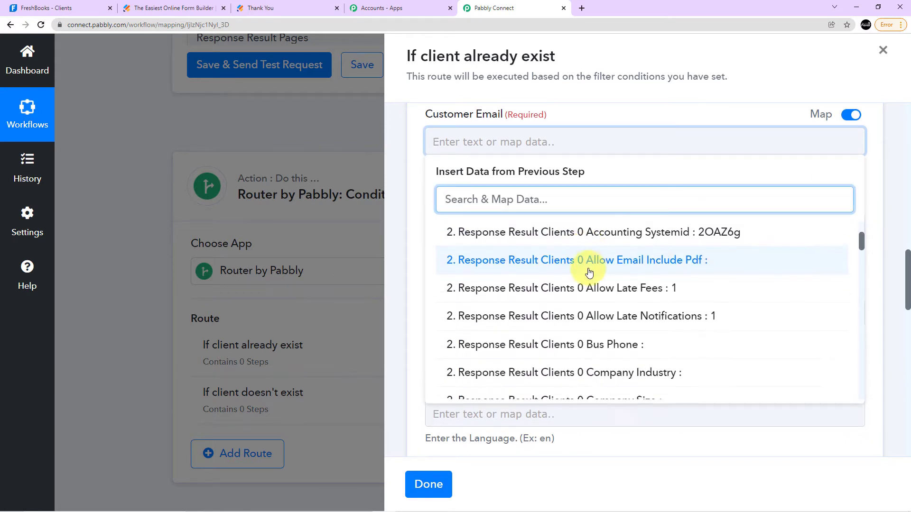
pyautogui.scroll(-5, 592, 269)
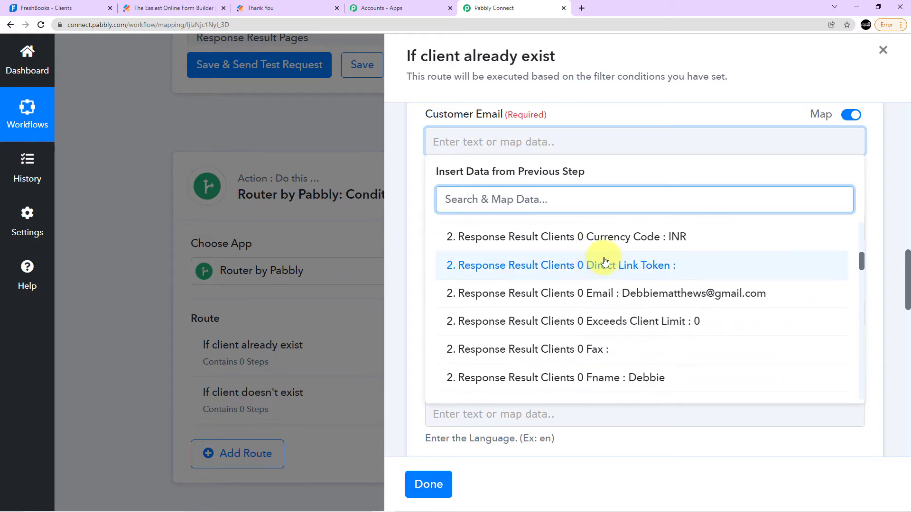
pyautogui.scroll(-1, 630, 284)
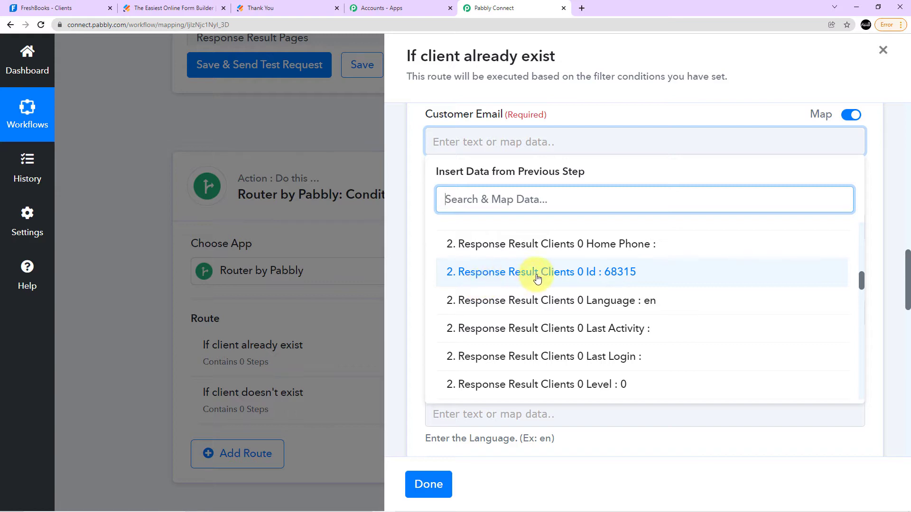
pyautogui.click(608, 274)
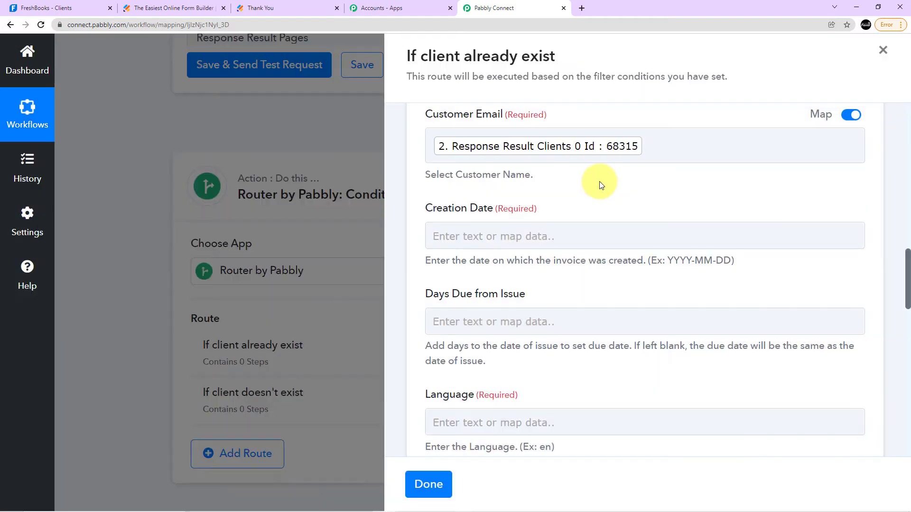
# Start the invoice's Creation Date with the JotForm response's "RawRequest Q16 Date Year" value followed by a slash.
pyautogui.scroll(-1, 600, 181)
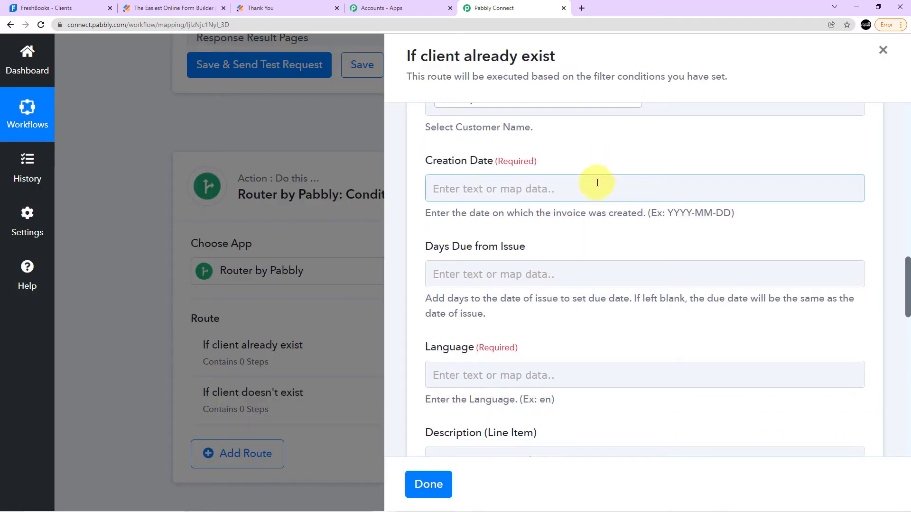
pyautogui.click(528, 190)
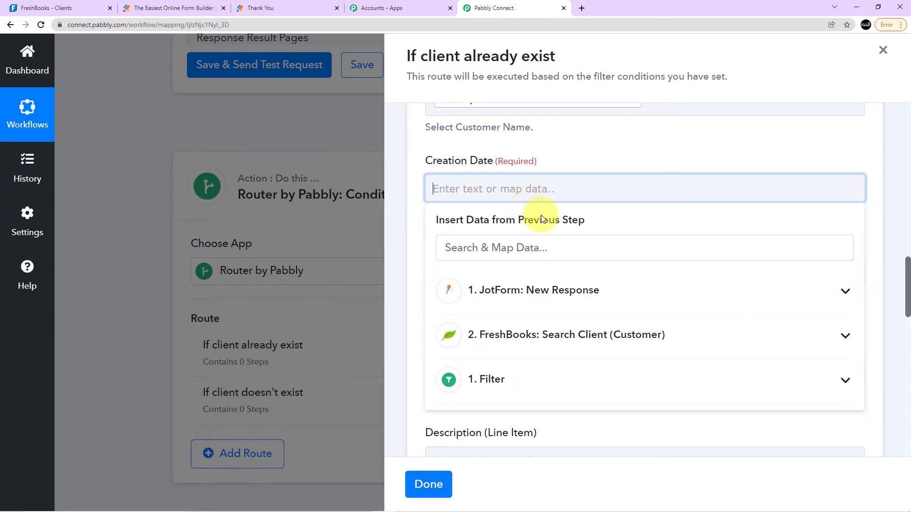
pyautogui.click(584, 156)
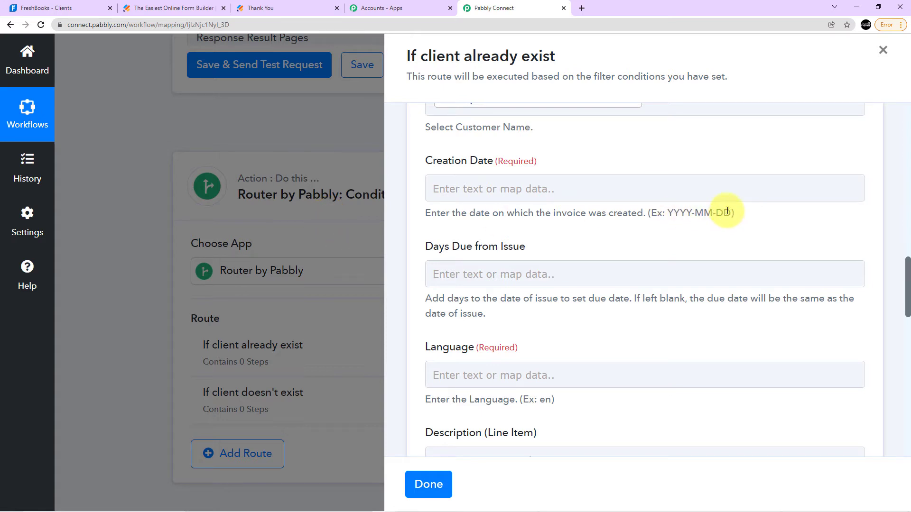
pyautogui.click(465, 191)
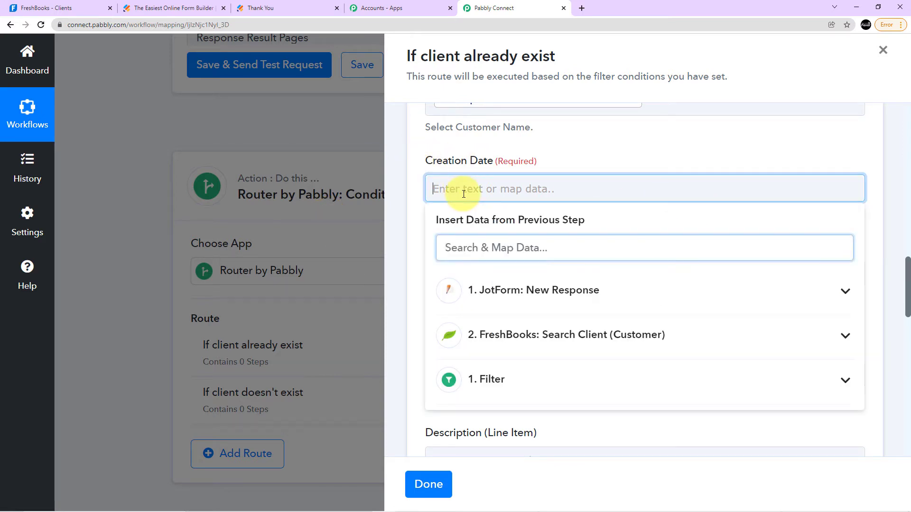
pyautogui.click(532, 297)
pyautogui.scroll(-5, 612, 332)
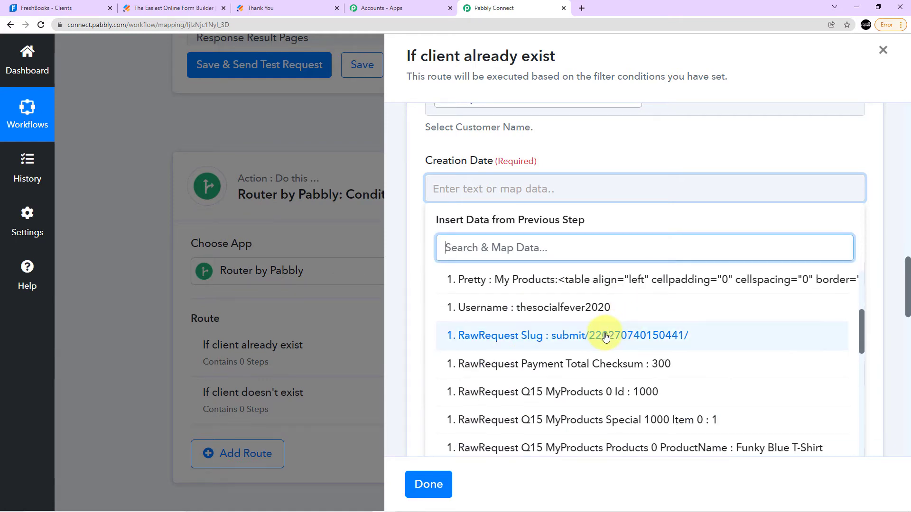
pyautogui.scroll(-2, 610, 337)
pyautogui.scroll(3, 610, 337)
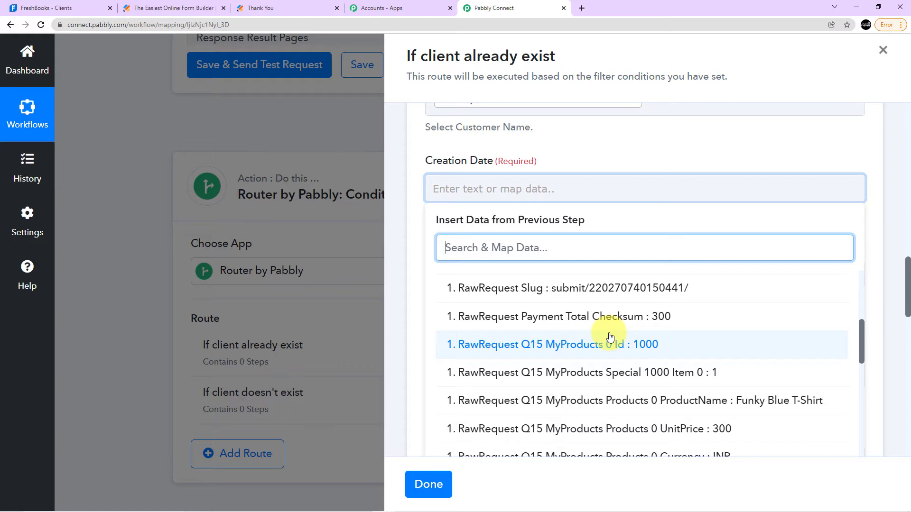
pyautogui.scroll(-8, 610, 336)
pyautogui.scroll(-5, 657, 325)
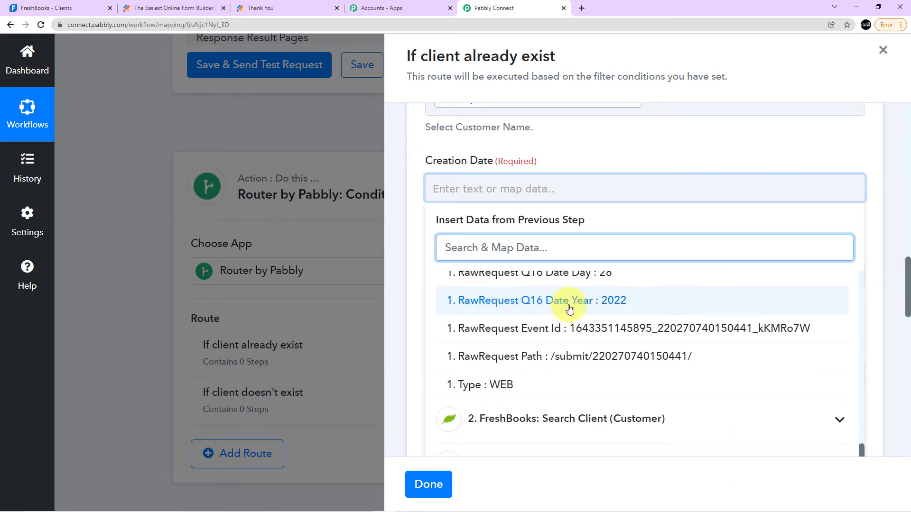
pyautogui.click(614, 305)
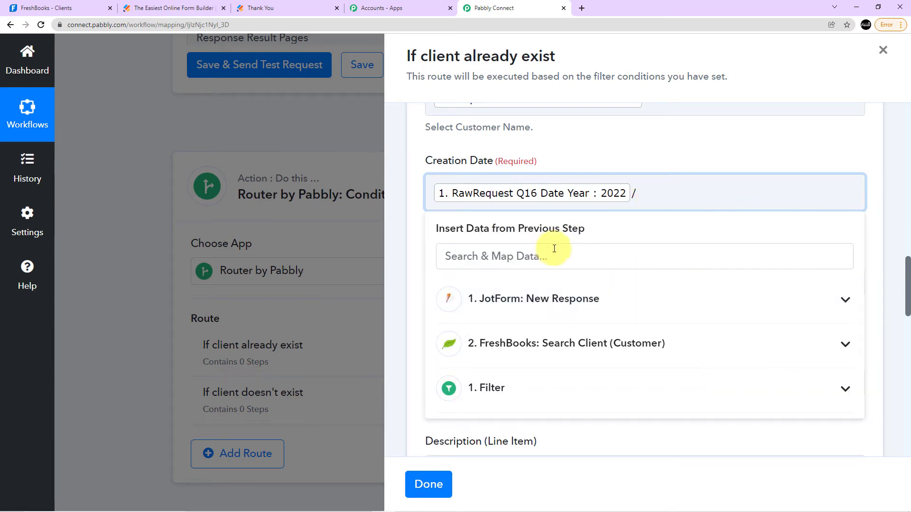
# Add the JotForm "RawRequest Q16 Date Month" value and a slash after the year in Creation Date.
pyautogui.click(545, 305)
pyautogui.scroll(-6, 579, 340)
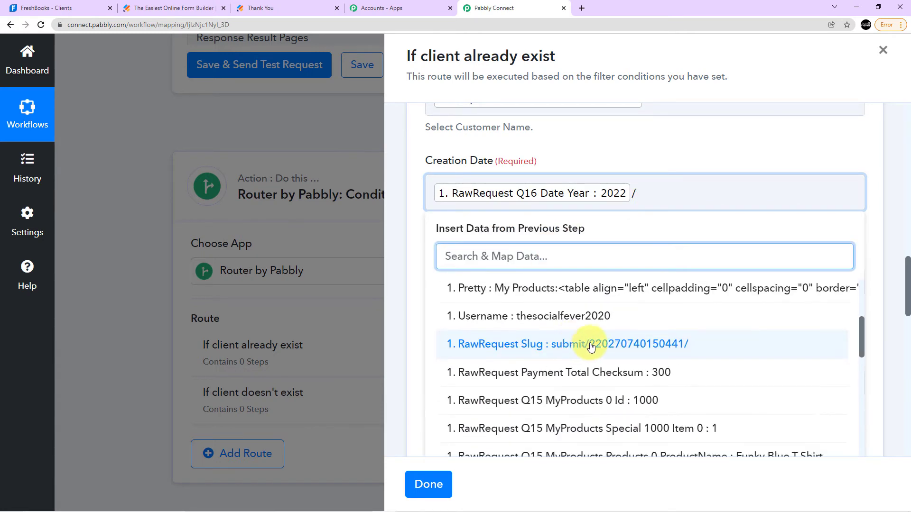
pyautogui.scroll(-5, 602, 347)
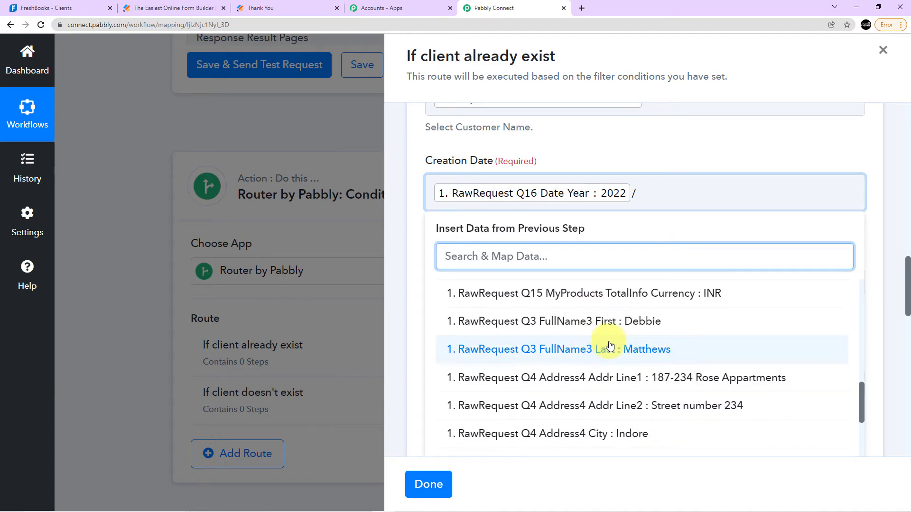
pyautogui.scroll(-5, 643, 361)
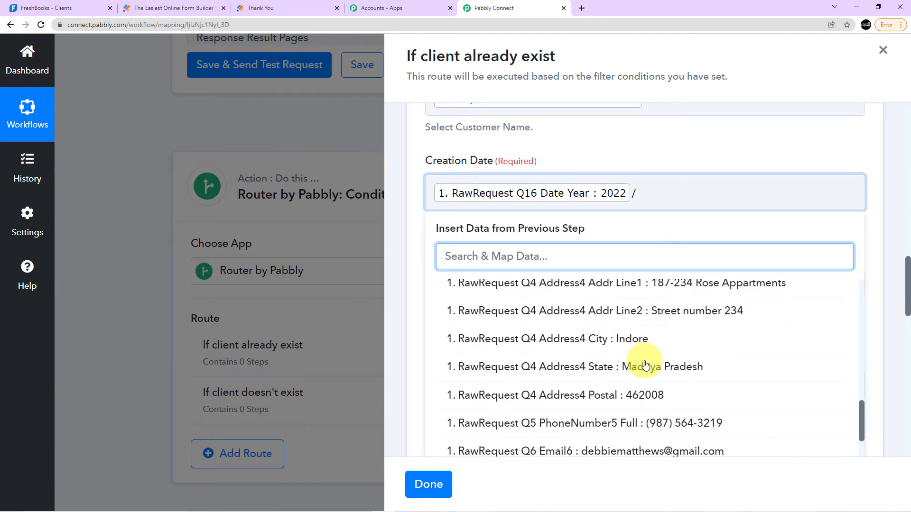
pyautogui.click(608, 290)
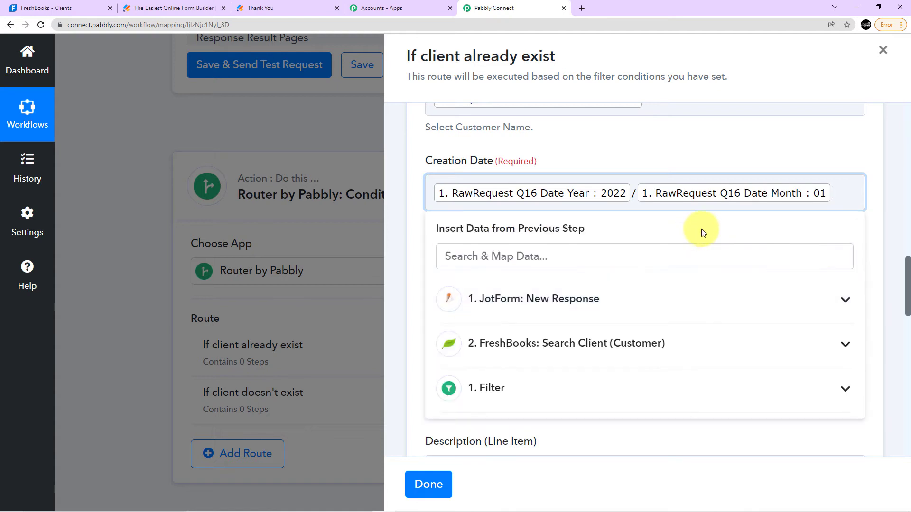
pyautogui.write('/')
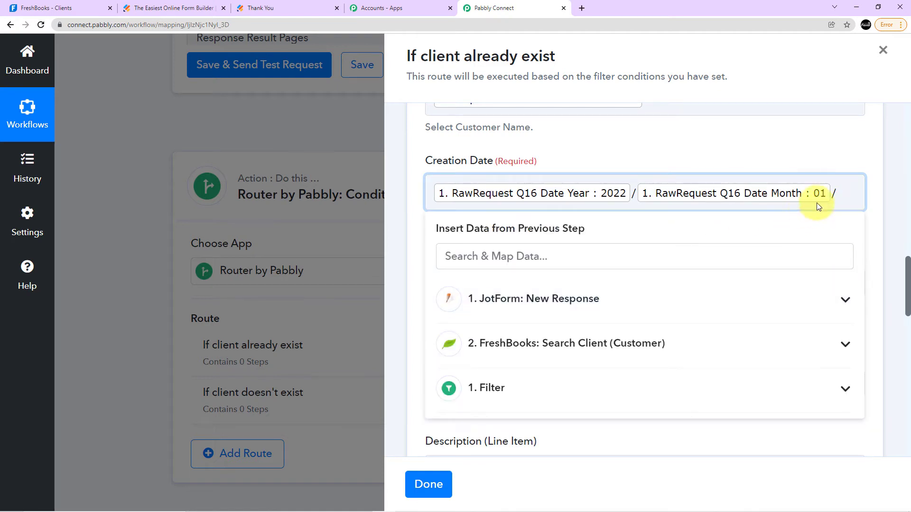
# Complete the Creation Date by appending the JotForm "RawRequest Q16 Date Day" value after the month.
pyautogui.click(575, 299)
pyautogui.scroll(-8, 584, 323)
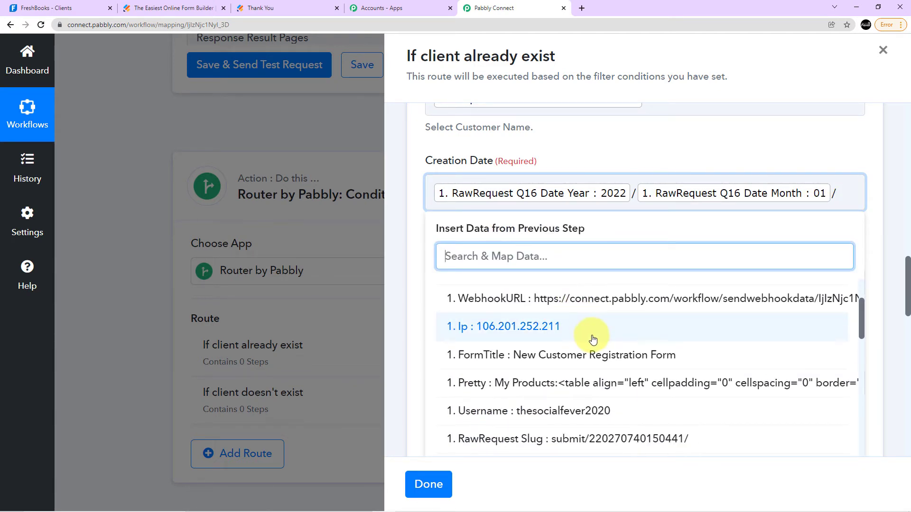
pyautogui.scroll(-5, 593, 339)
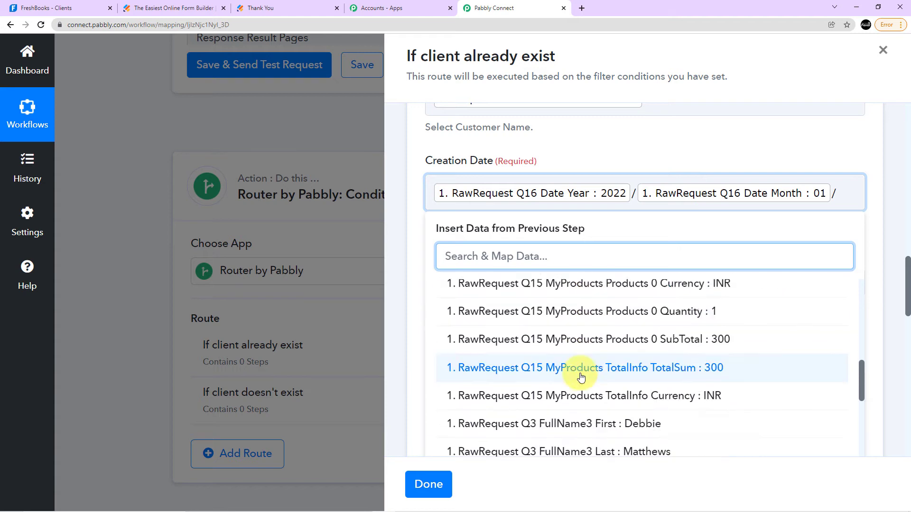
pyautogui.scroll(-2, 617, 379)
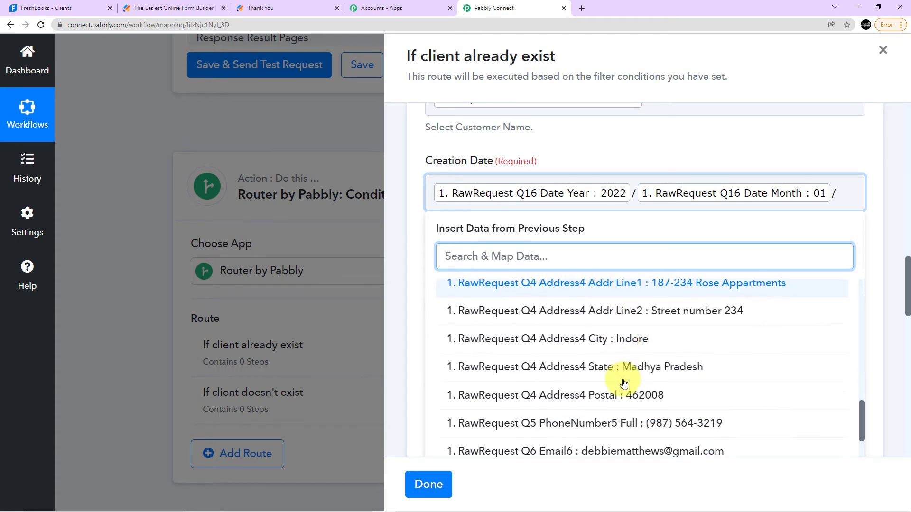
pyautogui.scroll(-2, 636, 393)
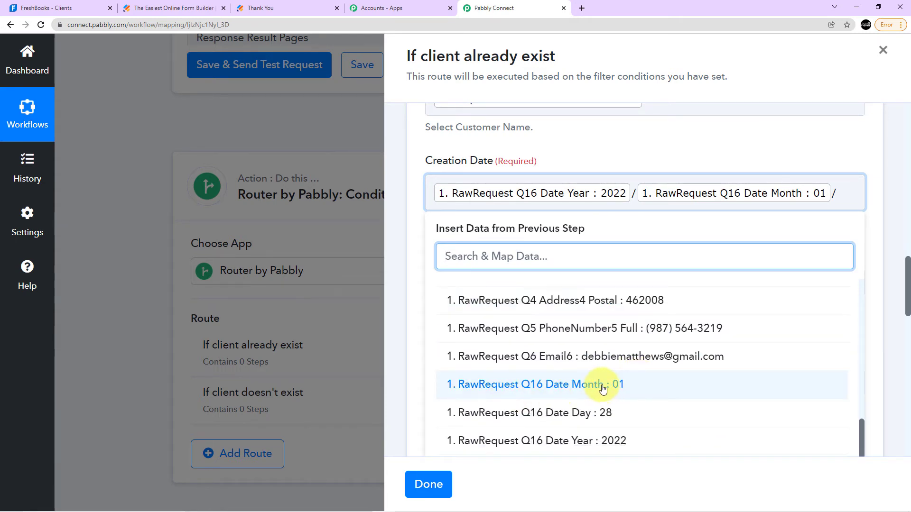
pyautogui.click(583, 416)
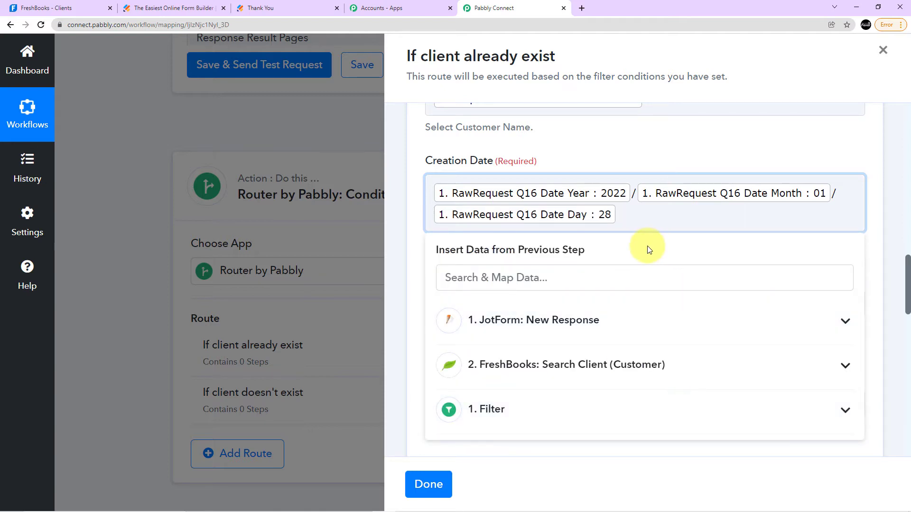
pyautogui.click(639, 152)
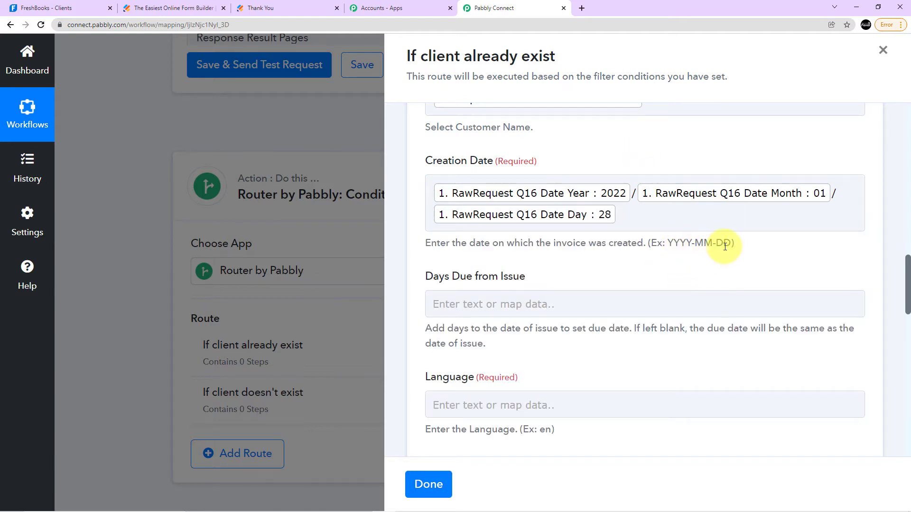
pyautogui.click(626, 224)
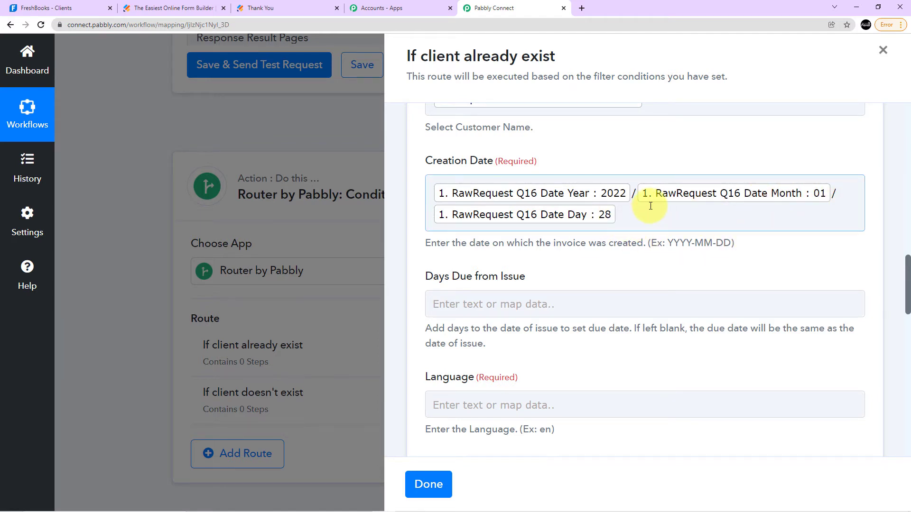
# Set the invoice's Language to "en", leaving Days Due from Issue blank.
pyautogui.scroll(-3, 650, 206)
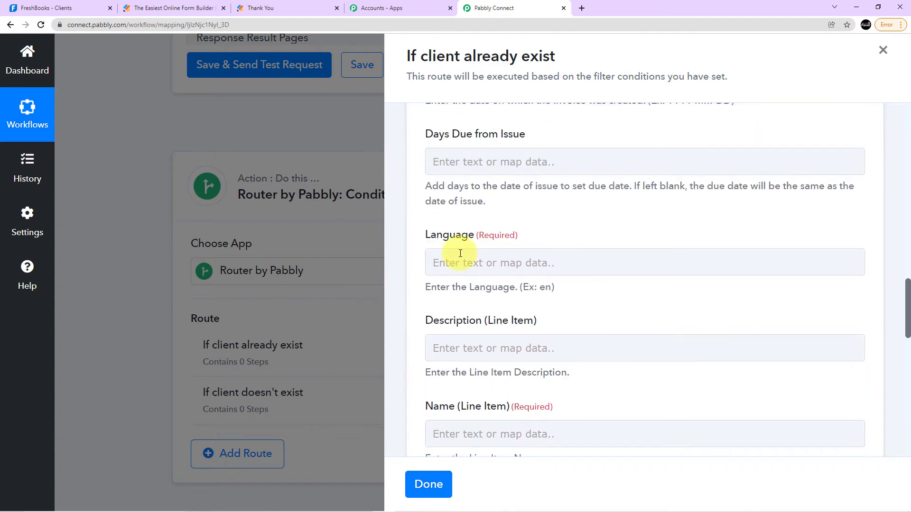
pyautogui.scroll(-2, 490, 126)
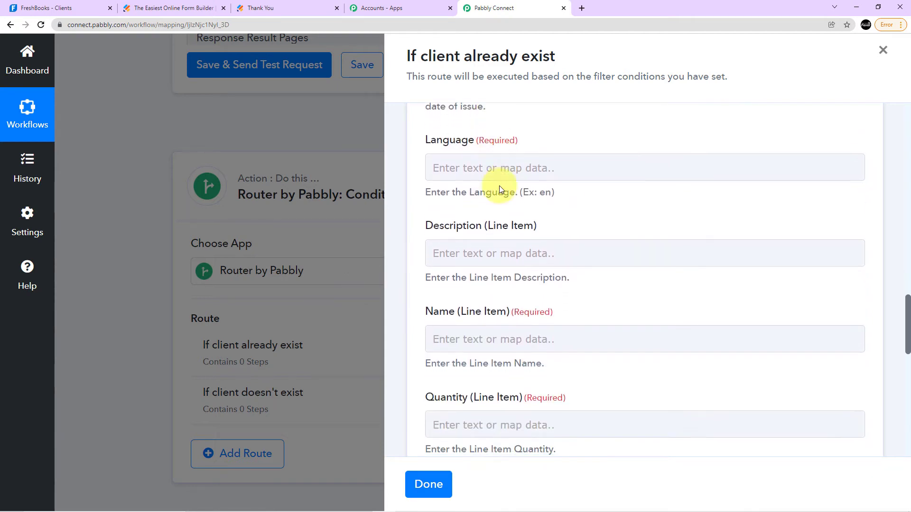
pyautogui.click(489, 162)
pyautogui.write('en')
pyautogui.click(567, 127)
# Map the line item's Name to the JotForm "RawRequest Q15 MyProducts Products 0 ProductName" value, leaving its Description empty.
pyautogui.scroll(-2, 545, 159)
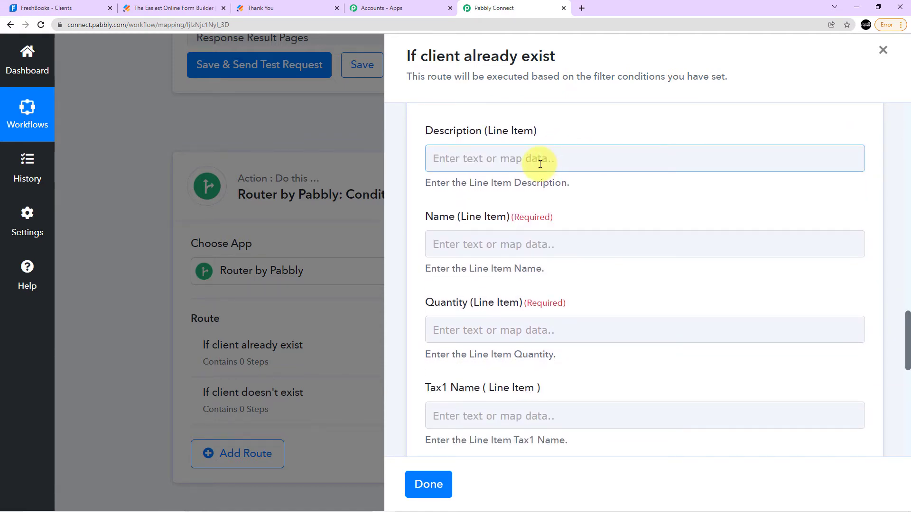
pyautogui.click(472, 244)
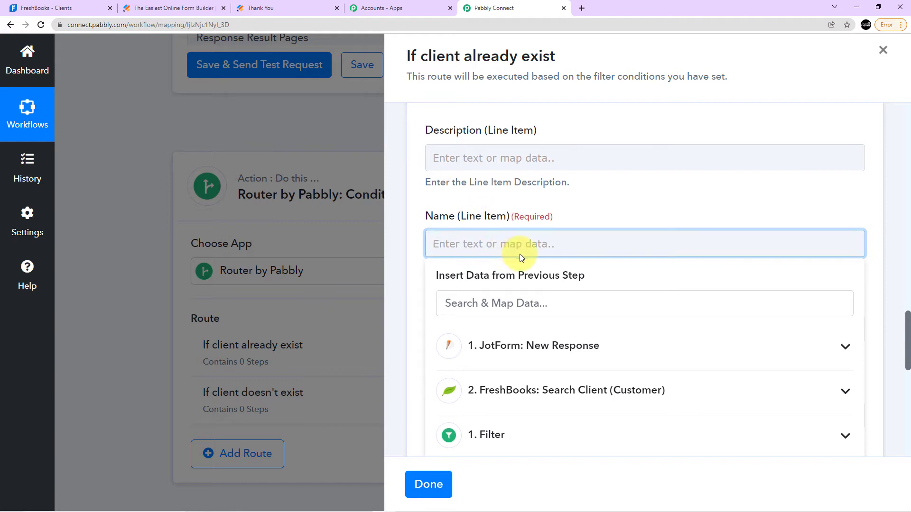
pyautogui.scroll(-2, 519, 254)
pyautogui.click(538, 254)
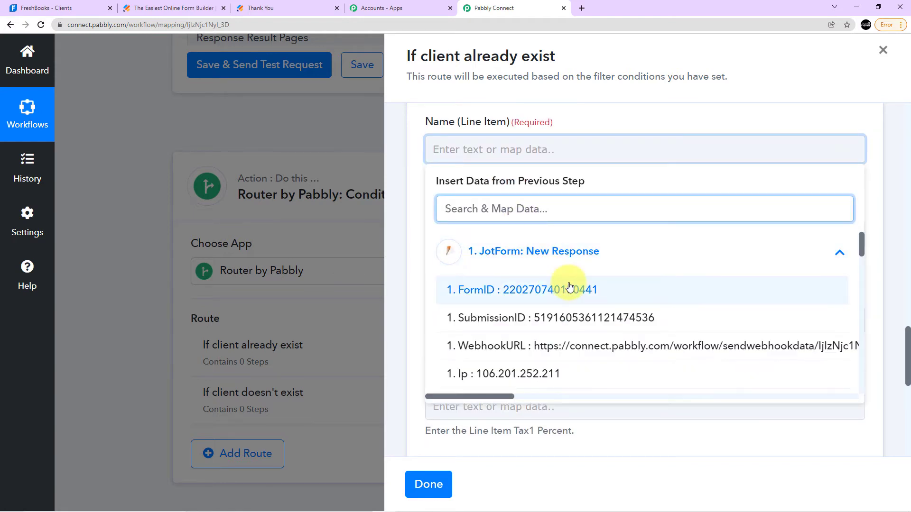
pyautogui.scroll(-10, 571, 282)
pyautogui.scroll(-1, 617, 294)
pyautogui.scroll(2, 569, 266)
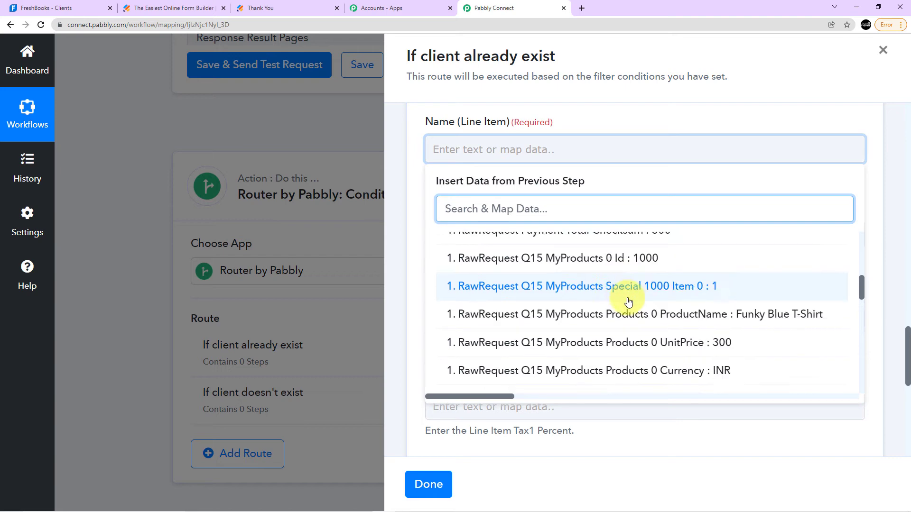
pyautogui.click(776, 315)
pyautogui.click(612, 194)
pyautogui.scroll(-2, 570, 180)
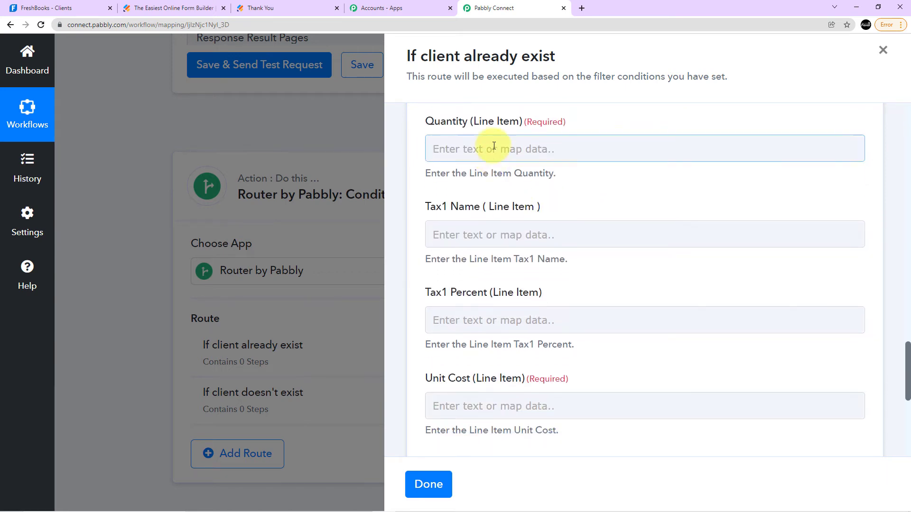
# Map the line item's Quantity to the JotForm "RawRequest Q15 MyProducts Products 0 Quantity" value.
pyautogui.click(493, 146)
pyautogui.click(560, 248)
pyautogui.scroll(-2, 602, 307)
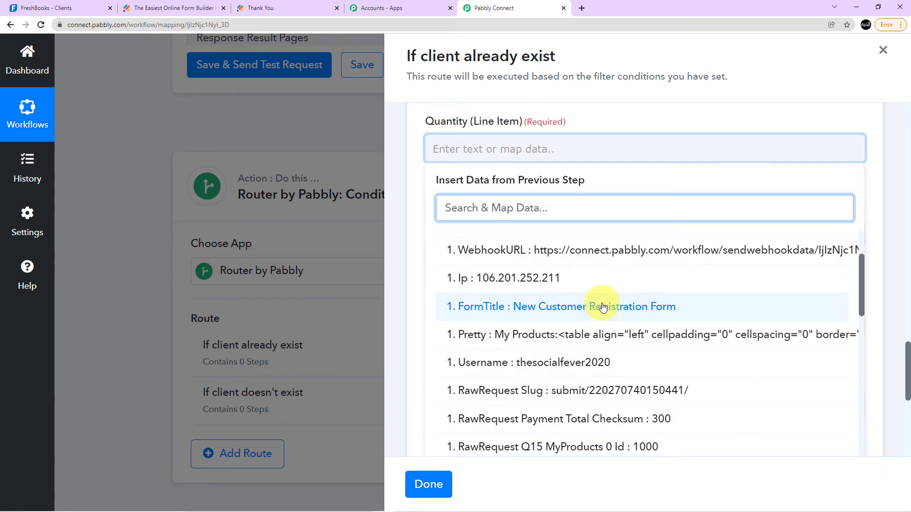
pyautogui.scroll(-3, 603, 307)
pyautogui.scroll(-1, 683, 332)
pyautogui.scroll(-2, 676, 340)
pyautogui.click(716, 350)
pyautogui.click(599, 219)
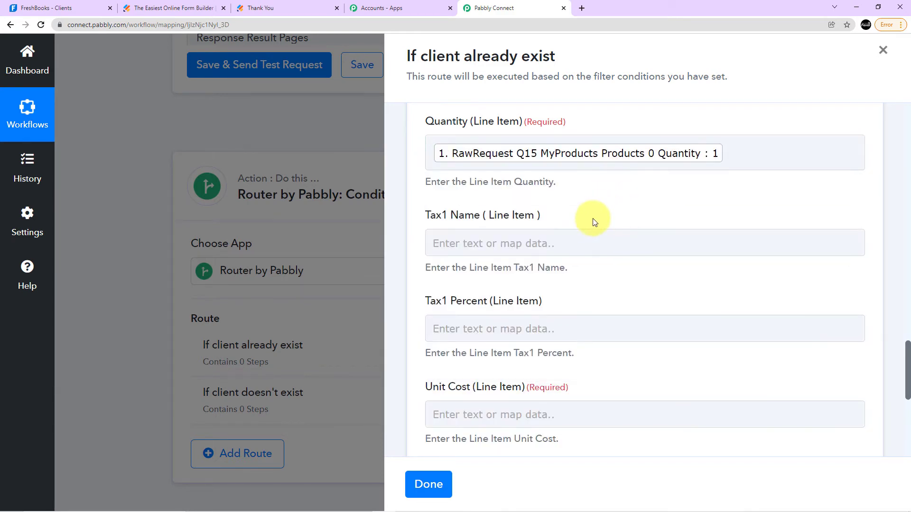
# Map the line item's Unit Cost to the JotForm "RawRequest Q15 MyProducts Products 0 UnitPrice" value, leaving both Tax1 fields empty.
pyautogui.scroll(-2, 504, 189)
pyautogui.scroll(2, 523, 244)
pyautogui.scroll(-1, 482, 223)
pyautogui.scroll(-3, 494, 243)
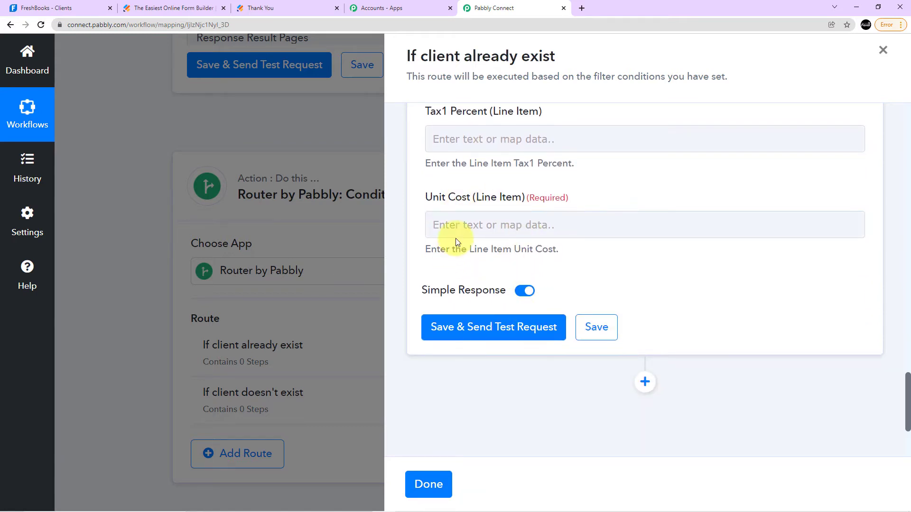
pyautogui.click(456, 226)
pyautogui.scroll(-1, 541, 285)
pyautogui.click(531, 278)
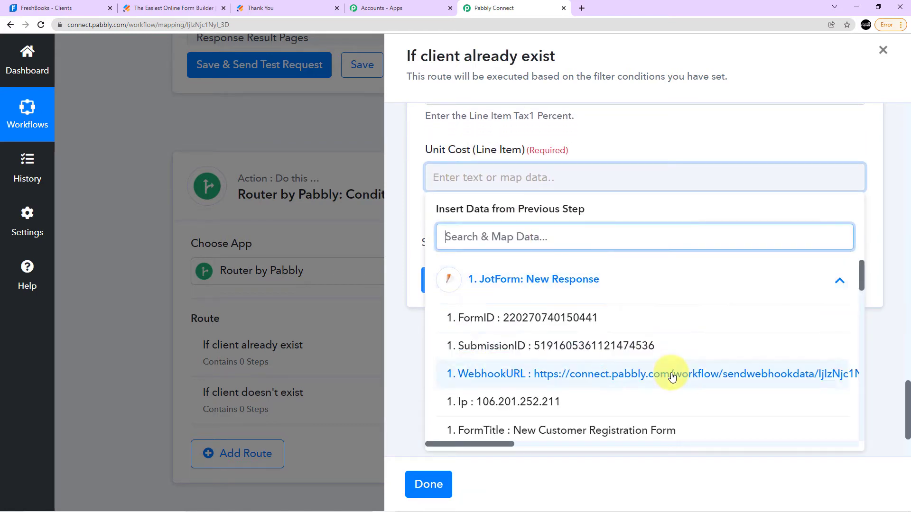
pyautogui.scroll(-5, 665, 370)
pyautogui.scroll(4, 617, 327)
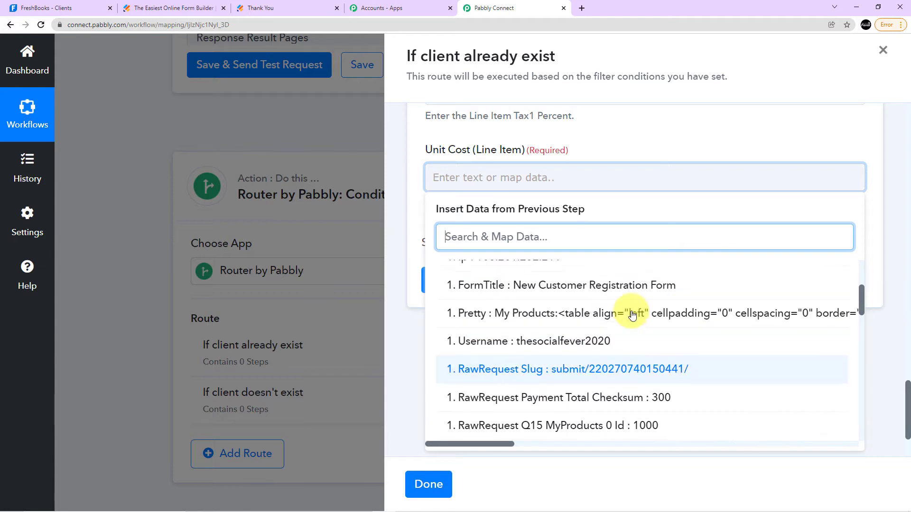
pyautogui.scroll(-5, 613, 332)
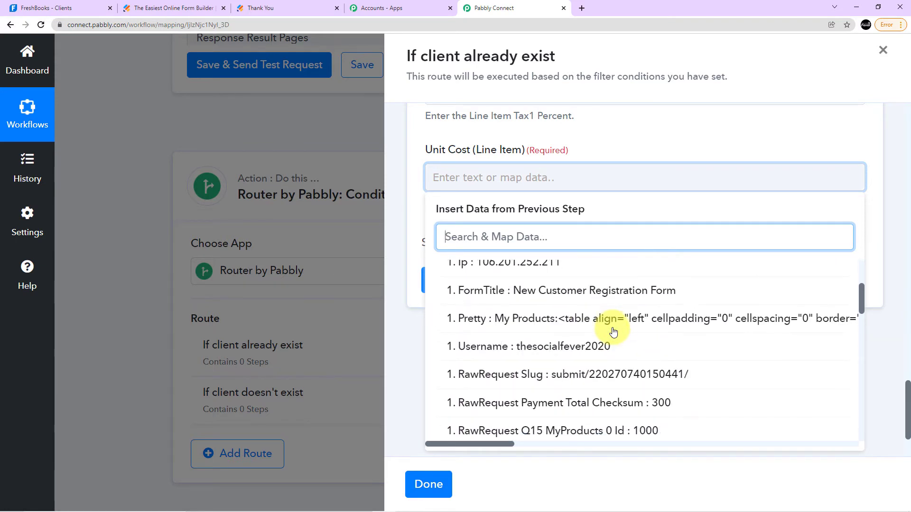
pyautogui.scroll(-2, 676, 312)
pyautogui.scroll(3, 664, 332)
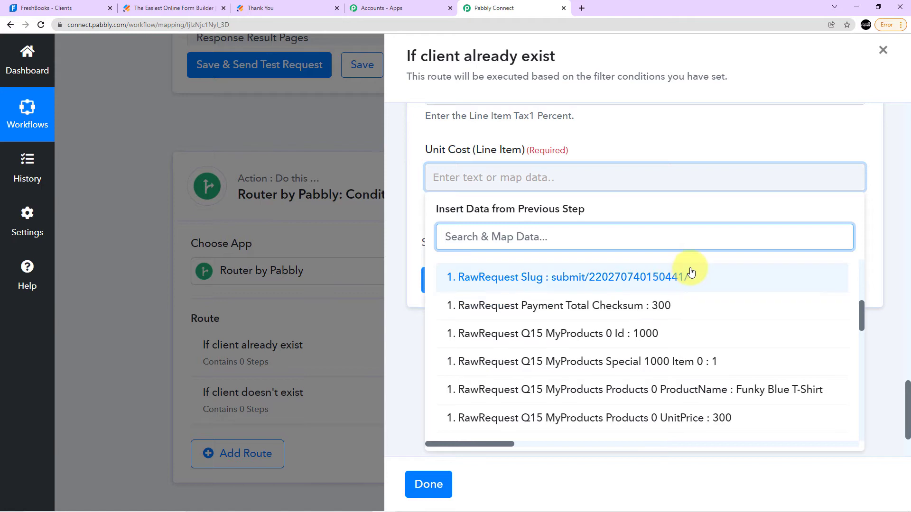
pyautogui.scroll(-1, 660, 349)
pyautogui.scroll(-1, 661, 349)
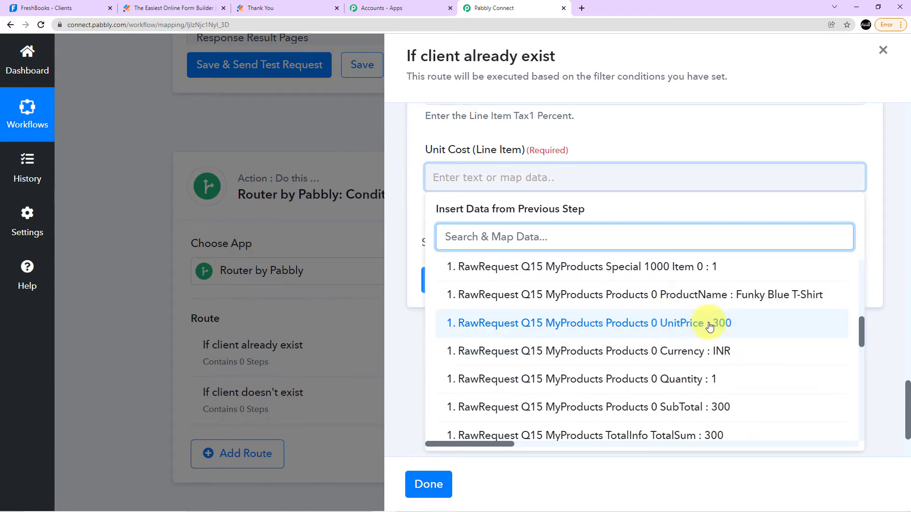
pyautogui.click(670, 327)
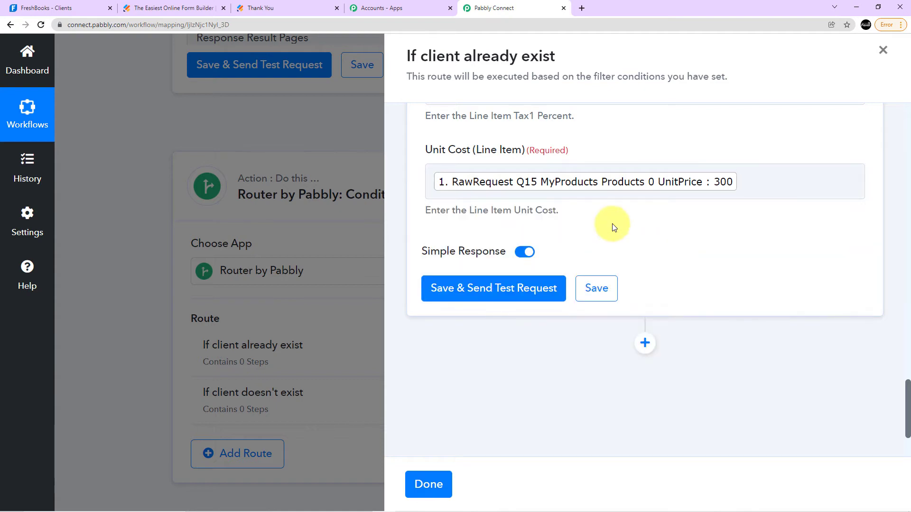
# Save the invoice action with a test request and expand the returned Response Errors 0 Message to read it in full.
pyautogui.scroll(-1, 522, 285)
pyautogui.click(490, 203)
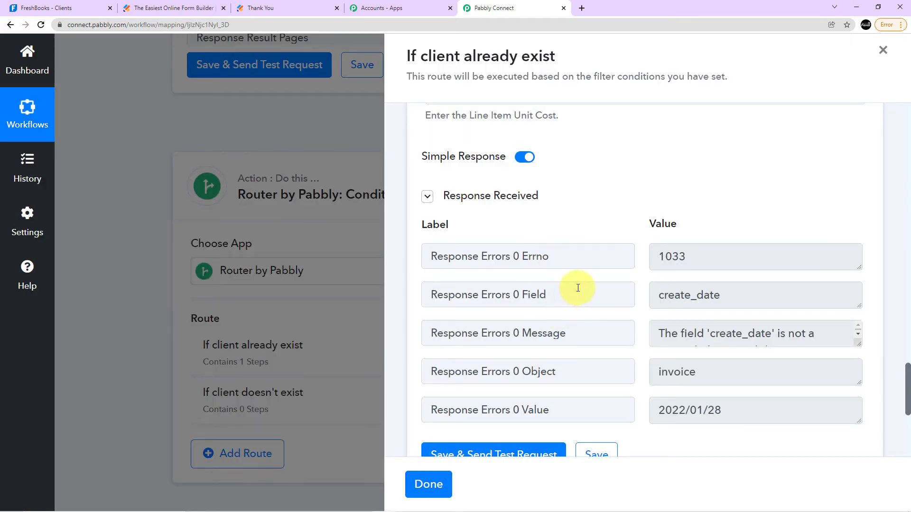
pyautogui.scroll(-2, 577, 289)
pyautogui.scroll(3, 579, 285)
pyautogui.scroll(-2, 664, 293)
pyautogui.moveTo(858, 294); pyautogui.dragTo(859, 334)
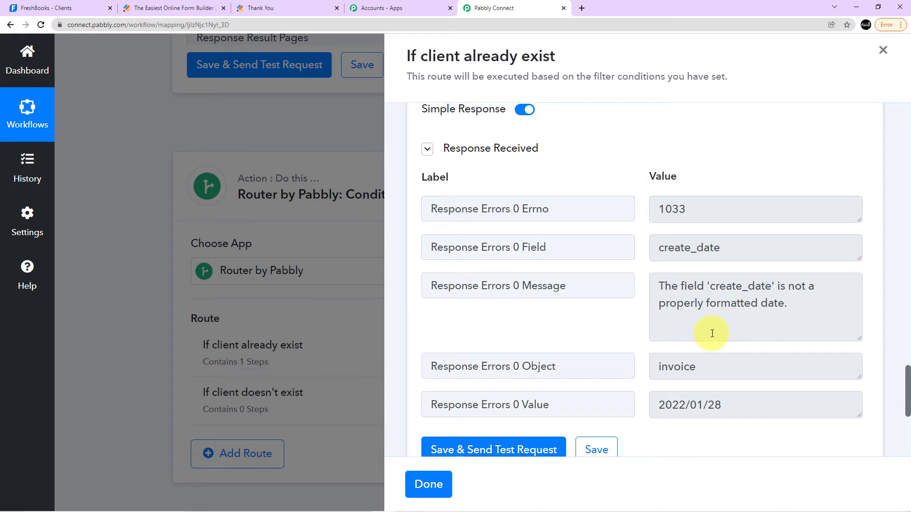
# Check the mapped Creation Date against its example format and resend the test request.
pyautogui.scroll(-1, 709, 338)
pyautogui.scroll(5, 631, 358)
pyautogui.scroll(9, 601, 366)
pyautogui.scroll(5, 603, 370)
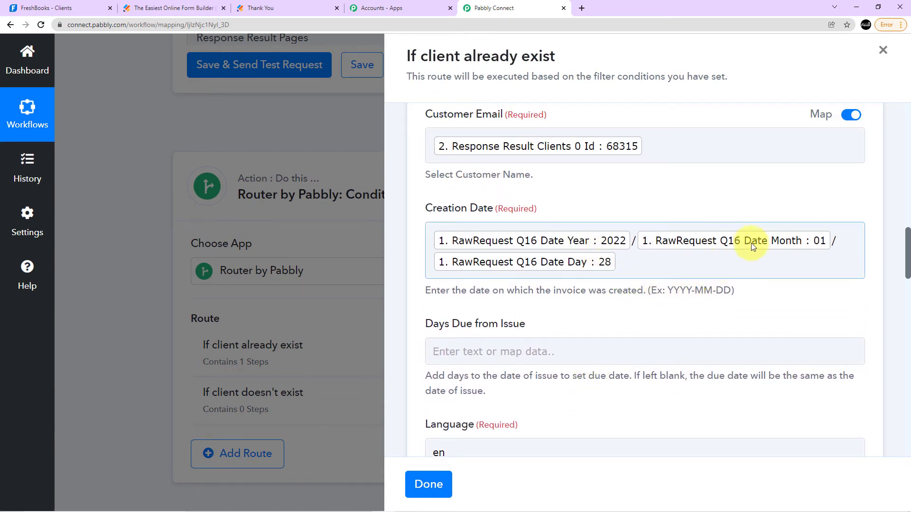
pyautogui.scroll(5, 571, 305)
pyautogui.scroll(-15, 570, 303)
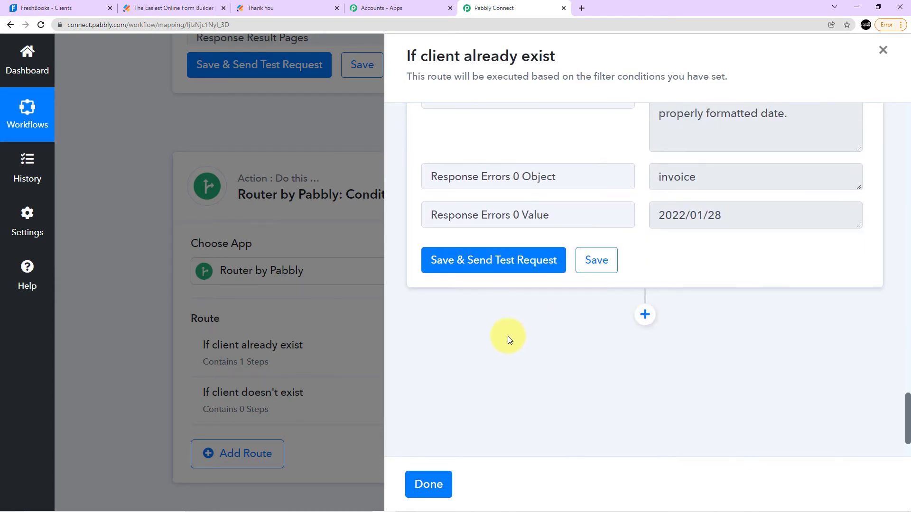
pyautogui.click(504, 267)
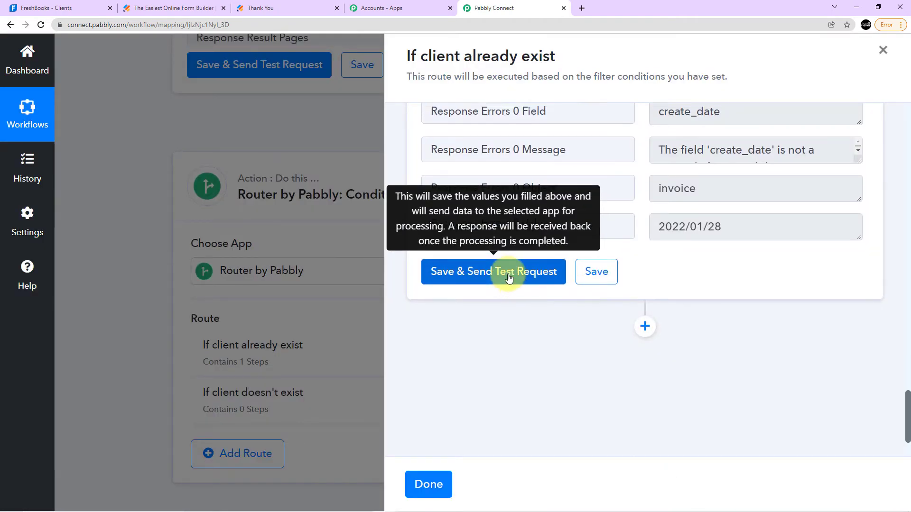
# Replace both slashes in the invoice's Creation Date with hyphens to match the YYYY-MM-DD format.
pyautogui.scroll(4, 522, 280)
pyautogui.scroll(8, 570, 294)
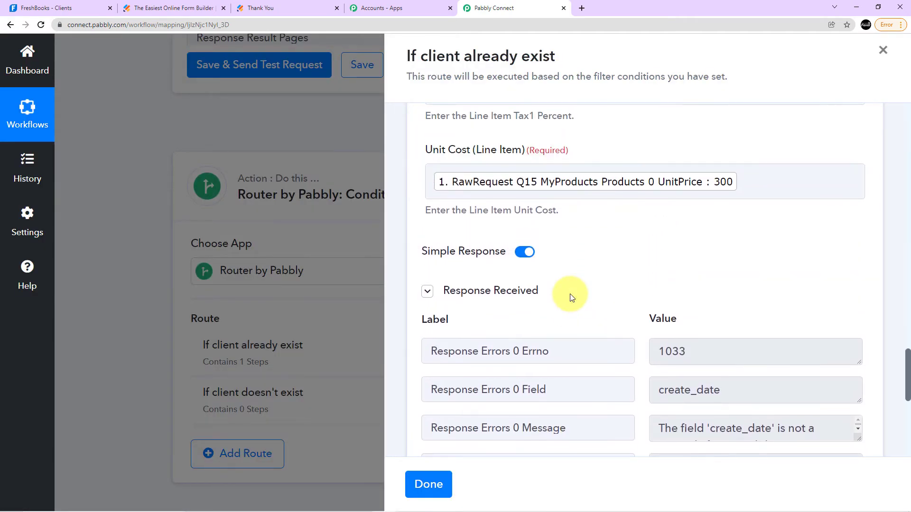
pyautogui.scroll(7, 577, 356)
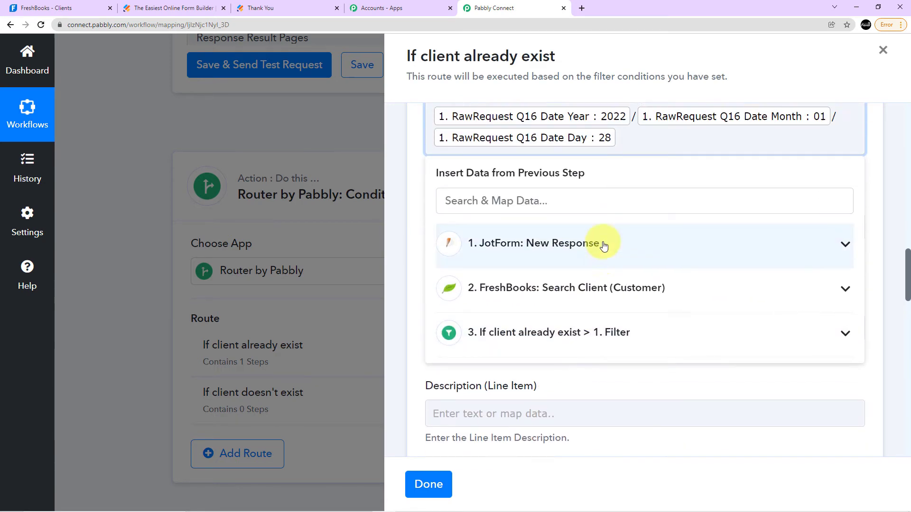
pyautogui.scroll(2, 628, 247)
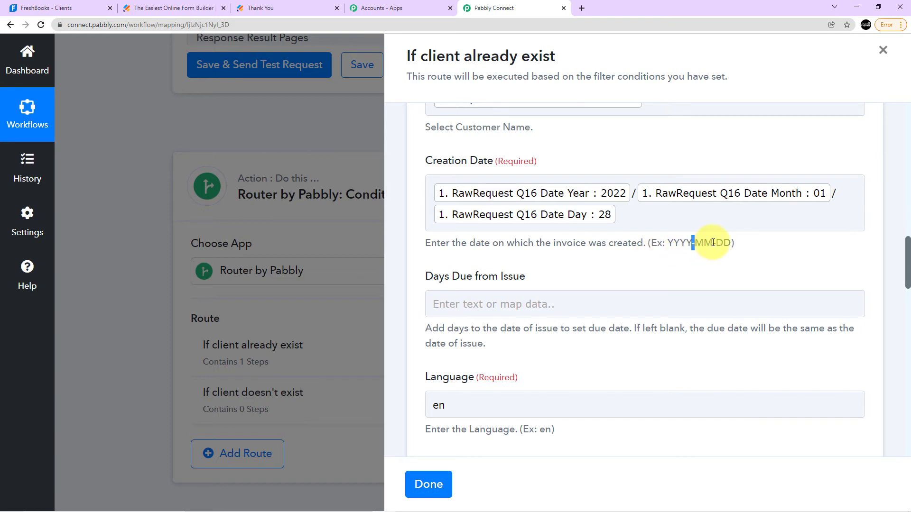
pyautogui.click(633, 193)
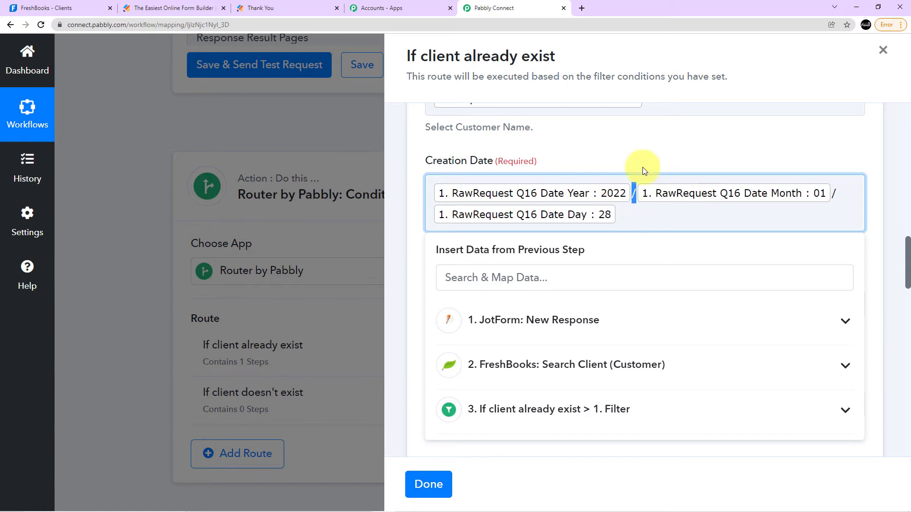
pyautogui.click(643, 148)
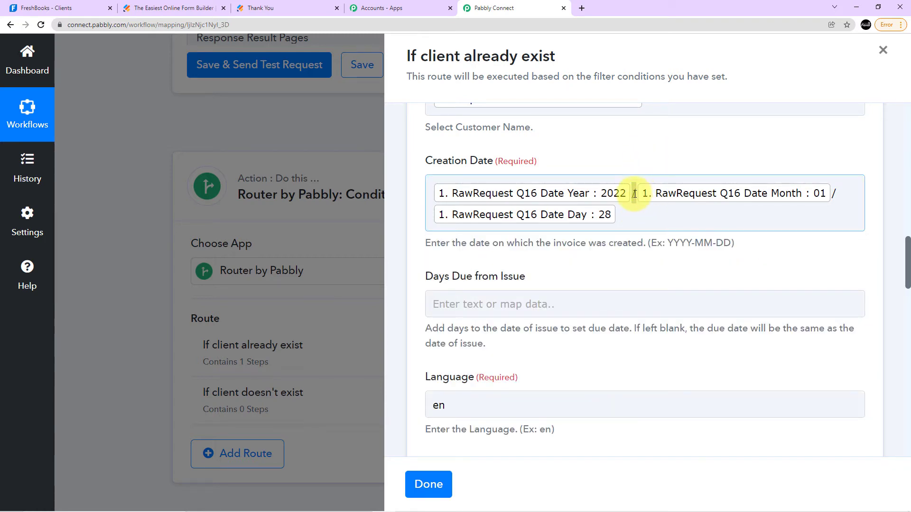
pyautogui.click(635, 193)
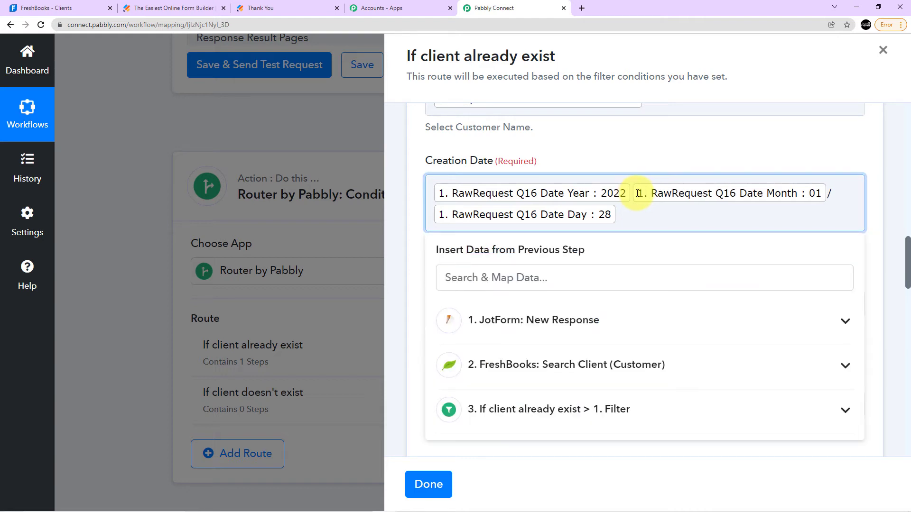
pyautogui.write('----')
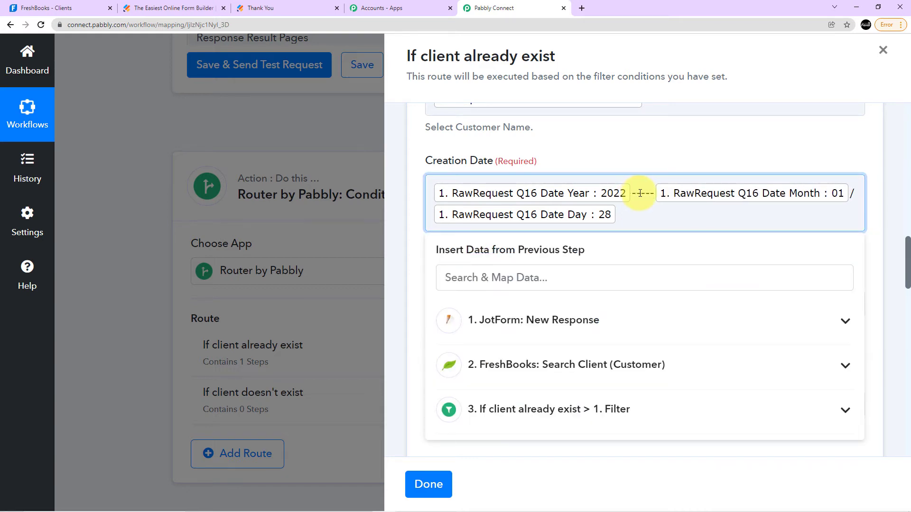
pyautogui.press('BackSpace')
pyautogui.press('BackSpace')
pyautogui.press('BackSpace')
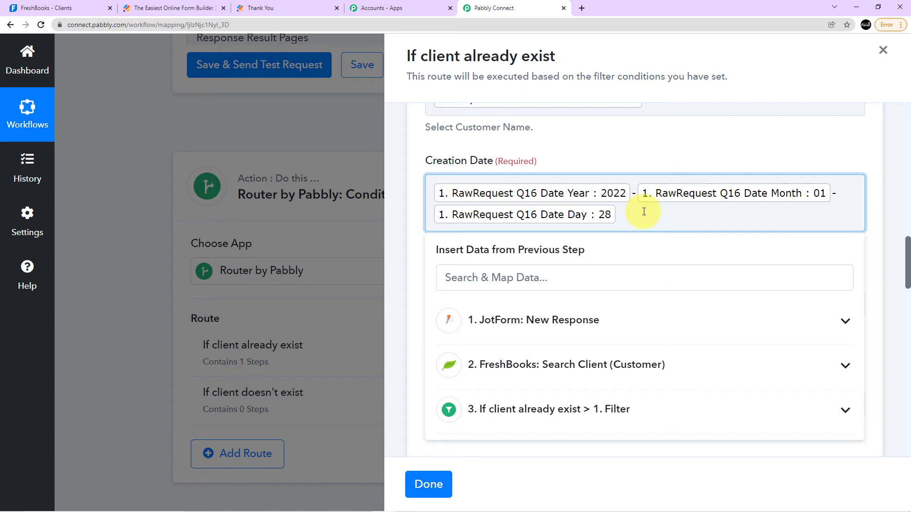
# Save the invoice action, send a new test request and review the invoice details in the response.
pyautogui.scroll(-3, 598, 294)
pyautogui.scroll(-3, 592, 311)
pyautogui.scroll(-15, 592, 312)
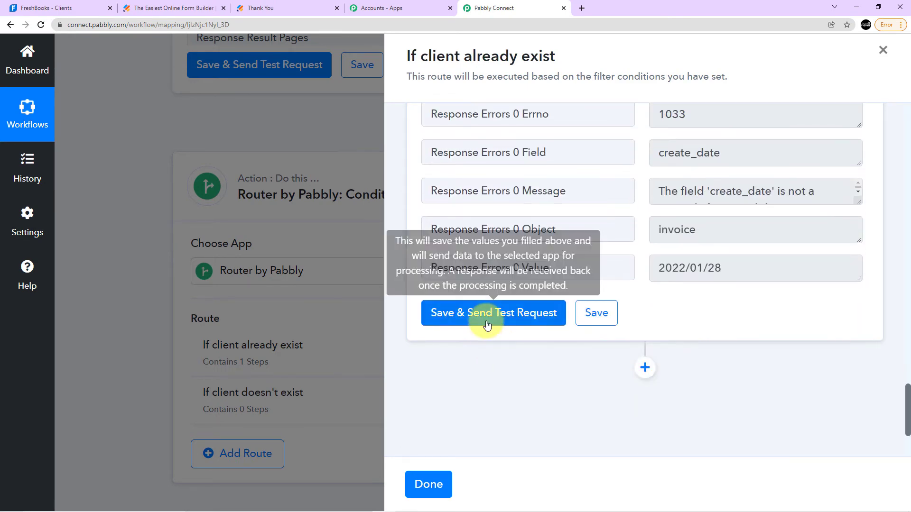
pyautogui.click(487, 325)
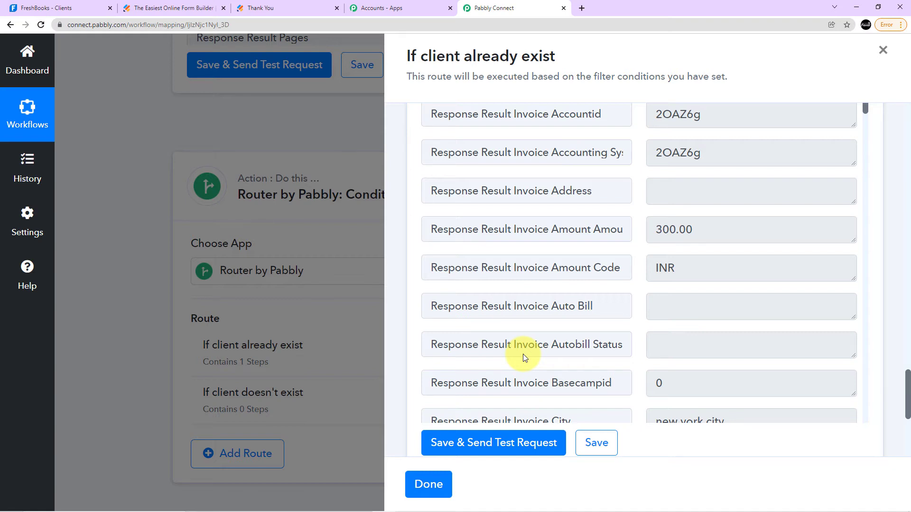
pyautogui.scroll(3, 603, 289)
pyautogui.scroll(-2, 663, 232)
pyautogui.scroll(-12, 701, 242)
pyautogui.scroll(-14, 570, 248)
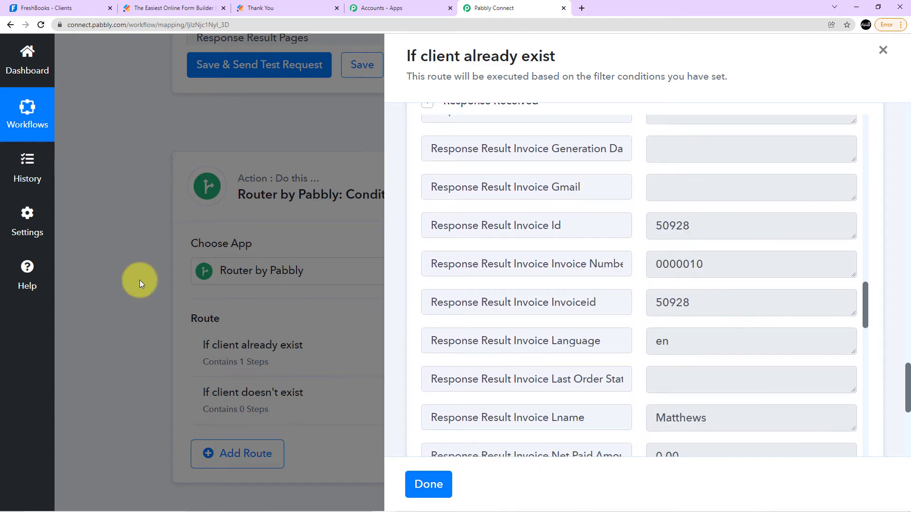
# Switch to FreshBooks, reload the Clients page and look through the client list.
pyautogui.click(60, 8)
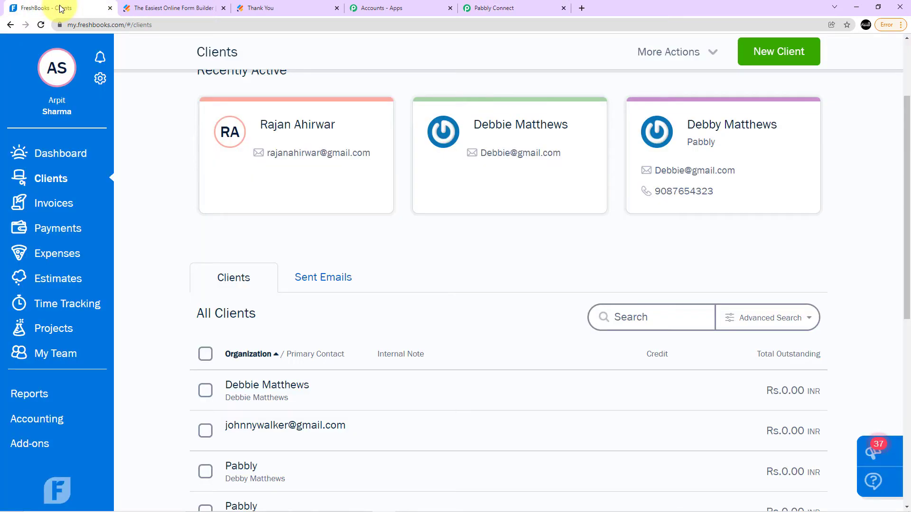
pyautogui.scroll(-3, 230, 90)
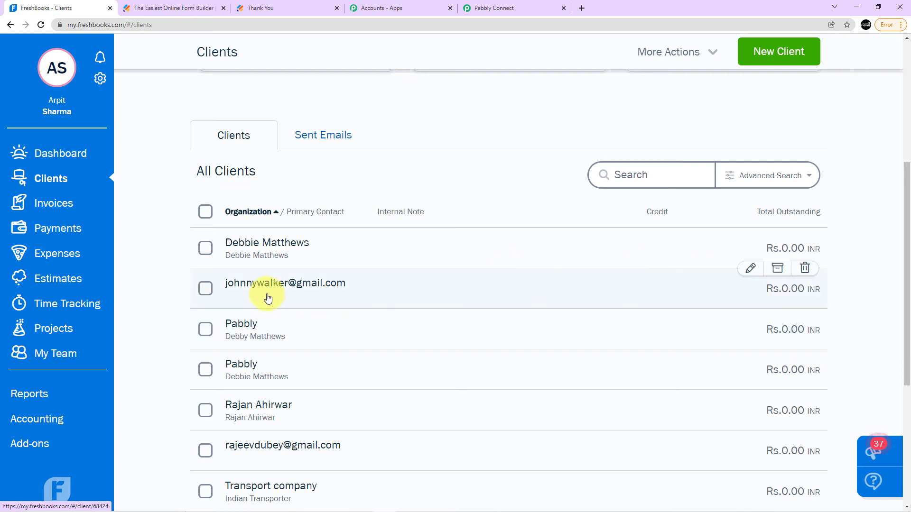
pyautogui.click(40, 25)
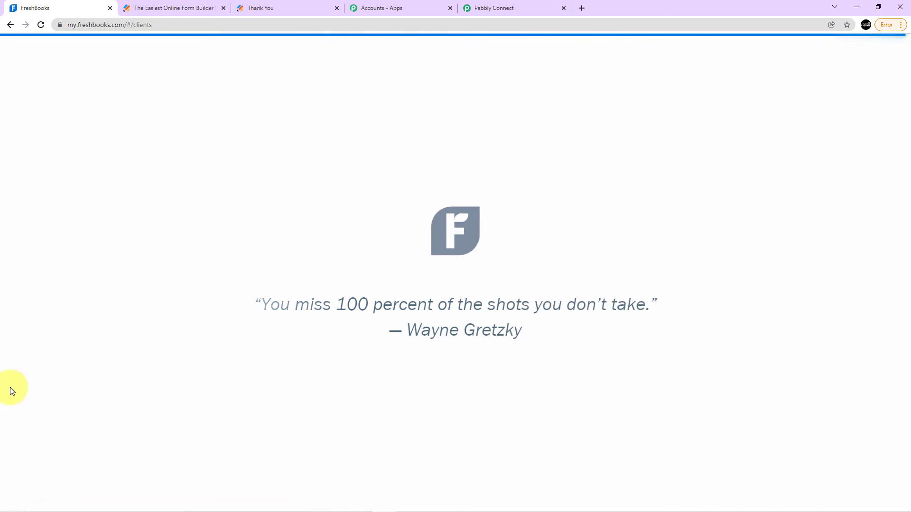
pyautogui.scroll(-3, 269, 285)
pyautogui.scroll(-2, 284, 266)
pyautogui.scroll(5, 280, 278)
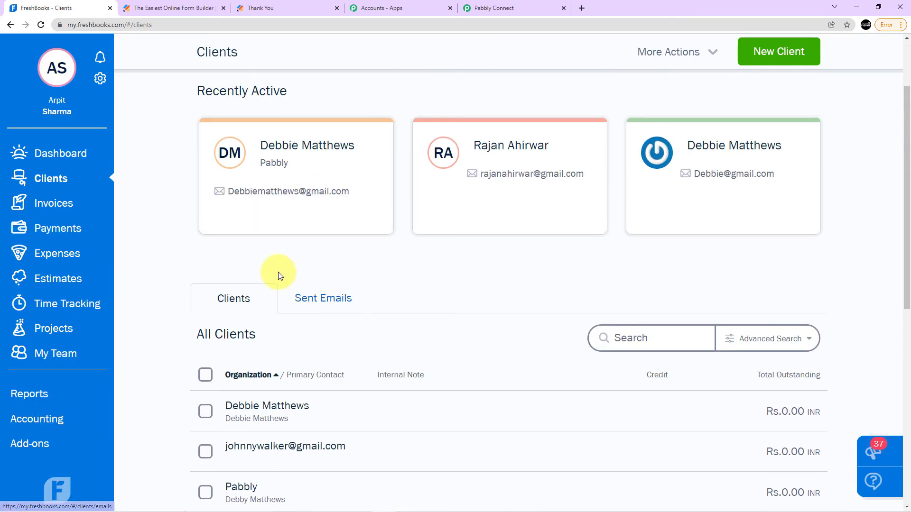
pyautogui.scroll(-5, 321, 283)
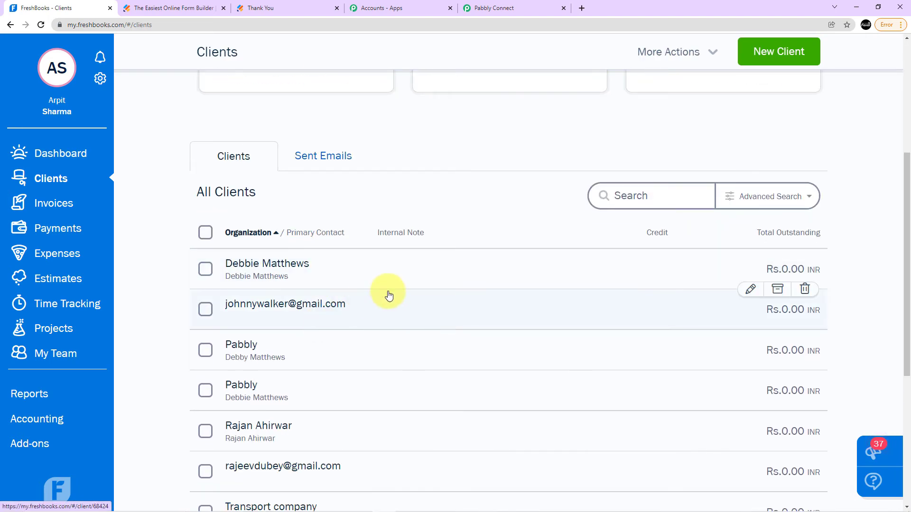
pyautogui.scroll(-2, 380, 293)
pyautogui.scroll(4, 306, 309)
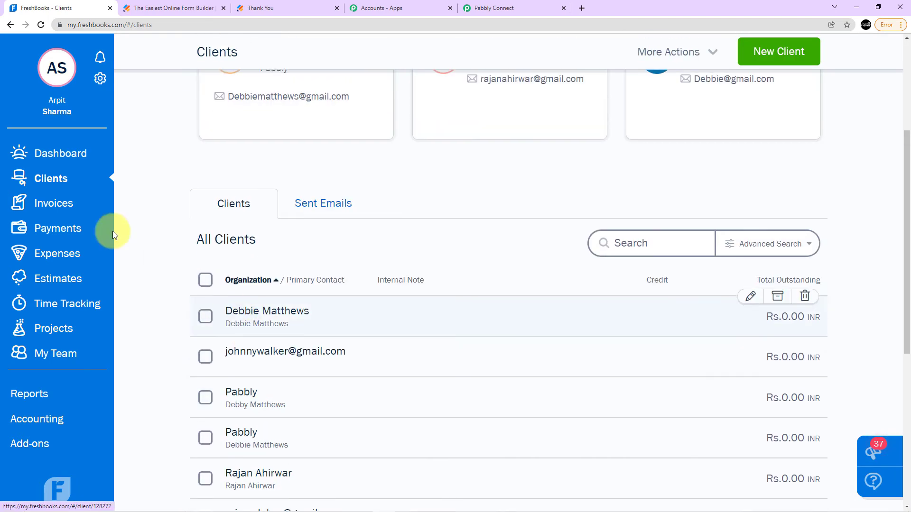
# Open the newest Pabbly invoice in the FreshBooks invoice list and review its dates, line item and totals.
pyautogui.click(63, 203)
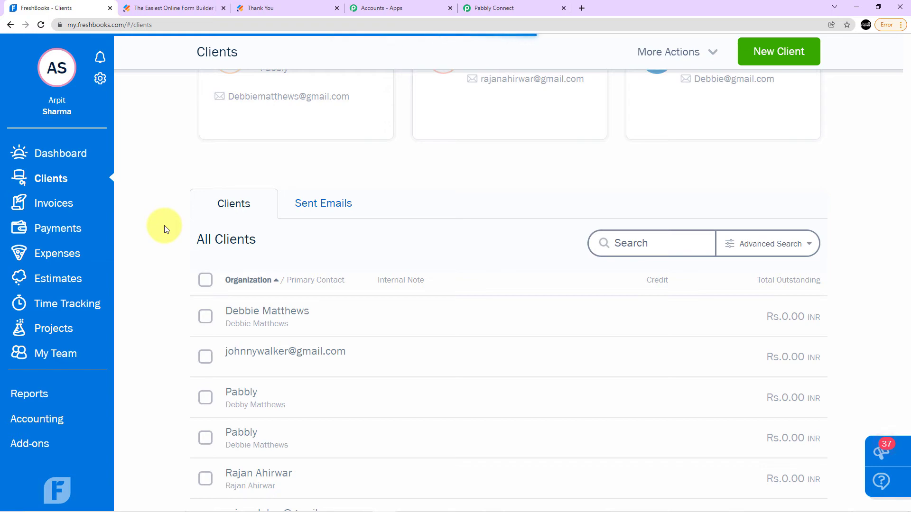
pyautogui.scroll(-3, 211, 206)
pyautogui.scroll(-6, 214, 170)
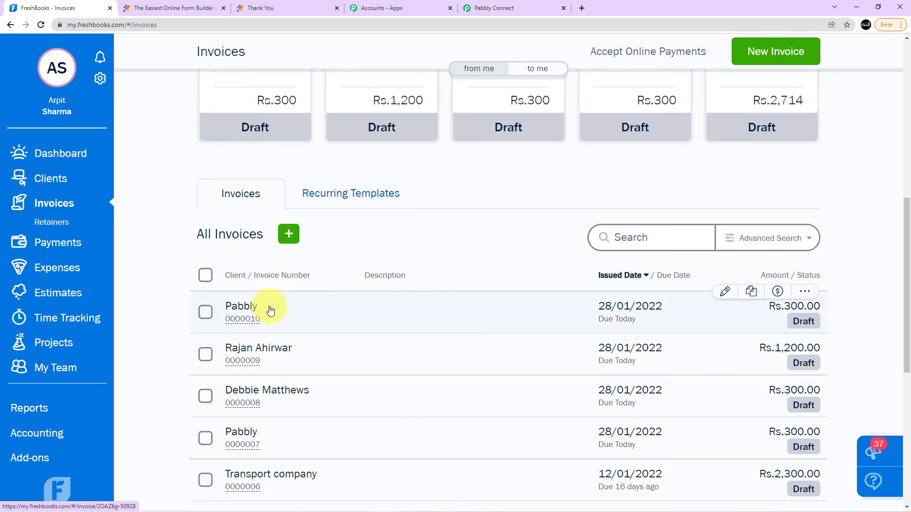
pyautogui.click(266, 308)
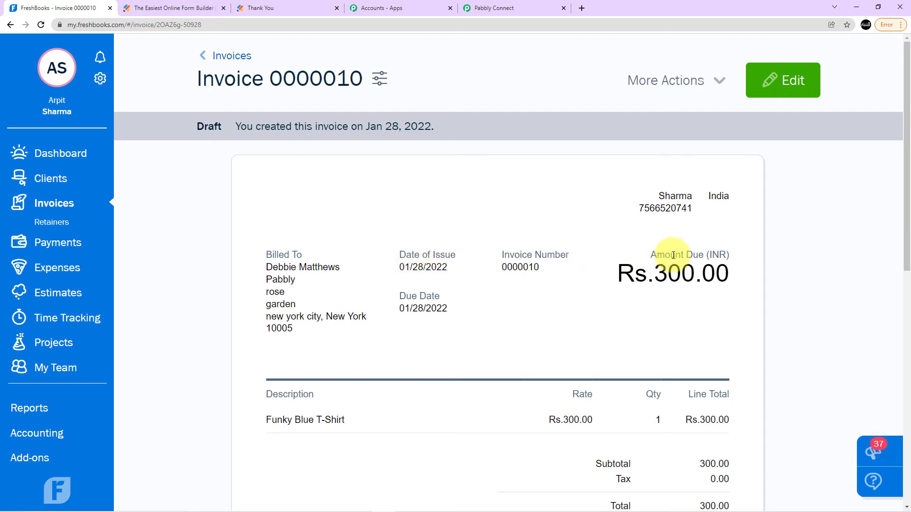
pyautogui.scroll(-3, 639, 271)
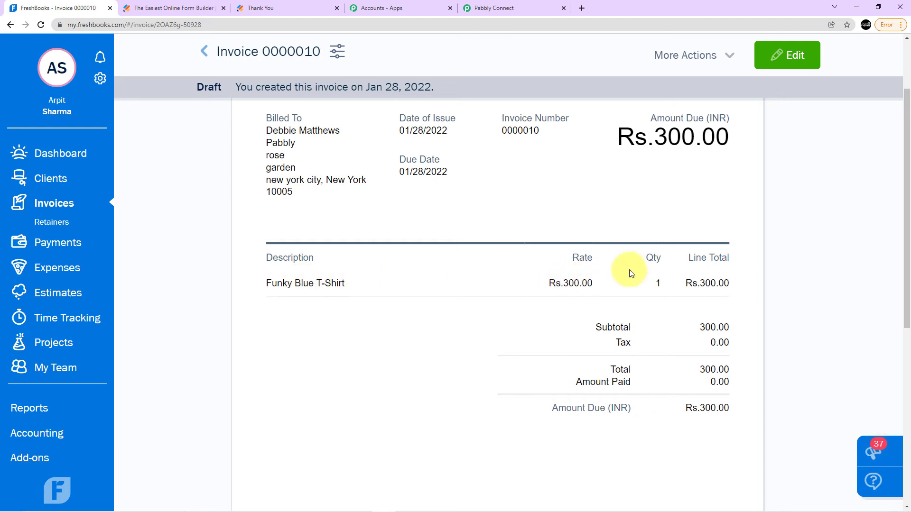
# Leave the reviewed invoice for the FreshBooks dashboard and switch back to the Pabbly Connect workflow.
pyautogui.scroll(3, 521, 332)
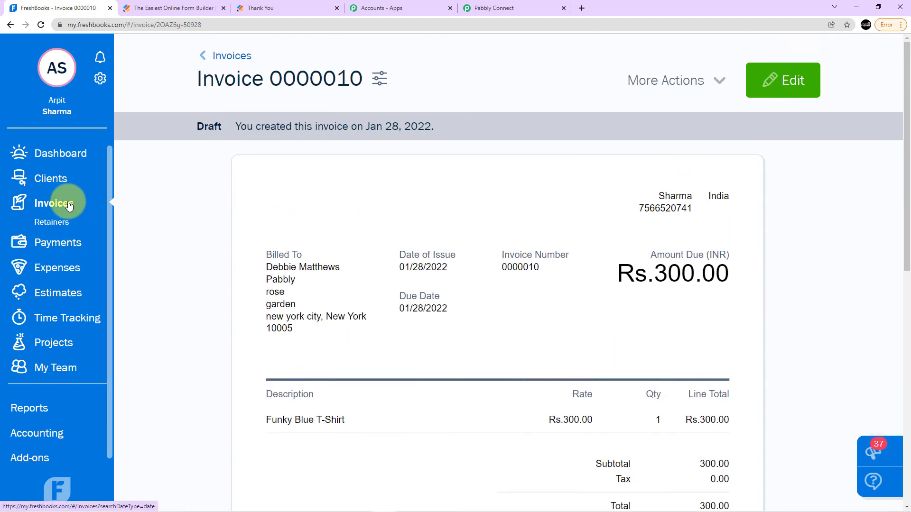
pyautogui.click(62, 156)
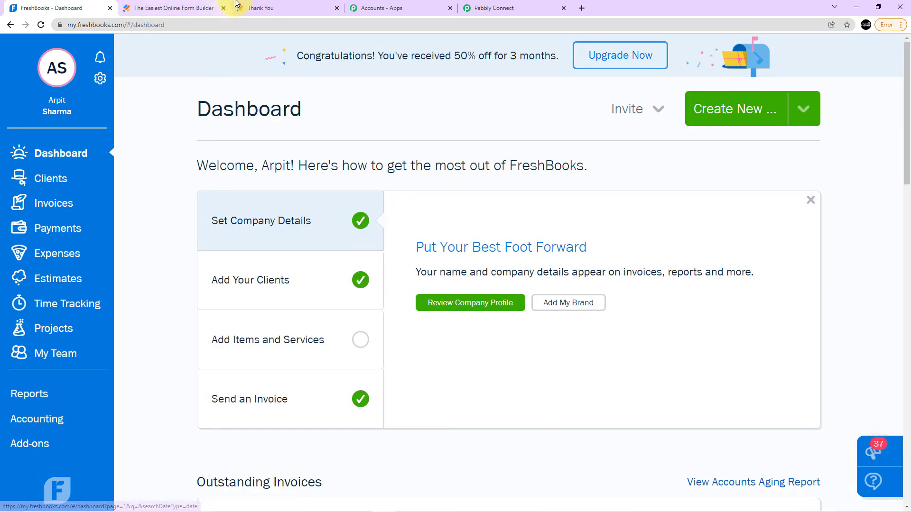
pyautogui.click(406, 6)
pyautogui.click(490, 6)
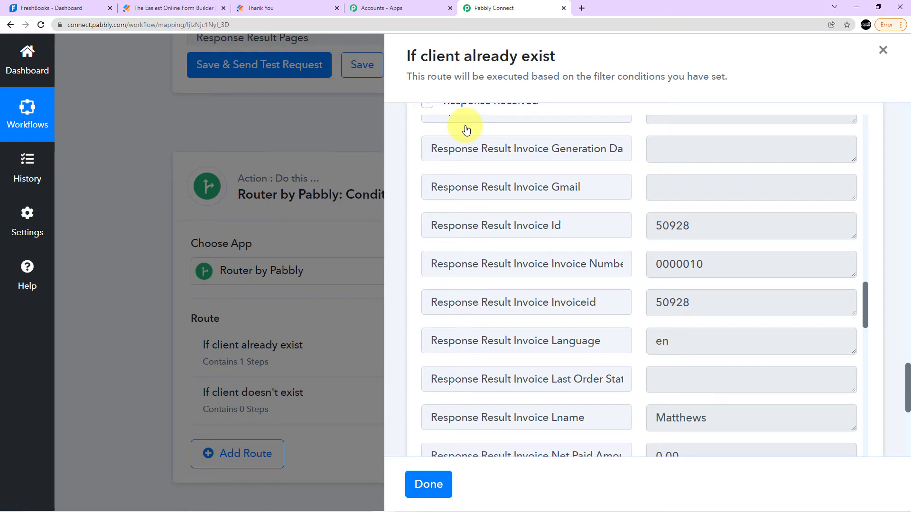
# Save the invoice action and finish editing the "If client already exist" route.
pyautogui.scroll(-12, 469, 130)
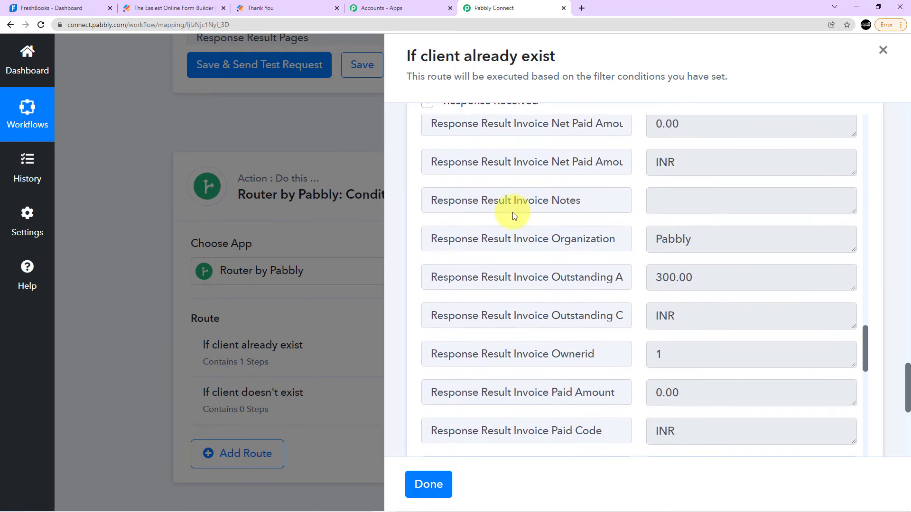
pyautogui.scroll(-14, 513, 214)
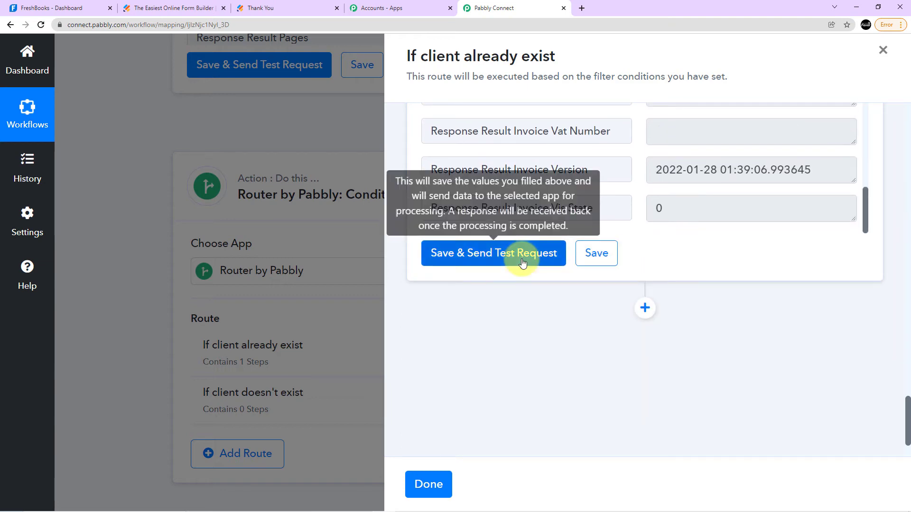
pyautogui.click(615, 261)
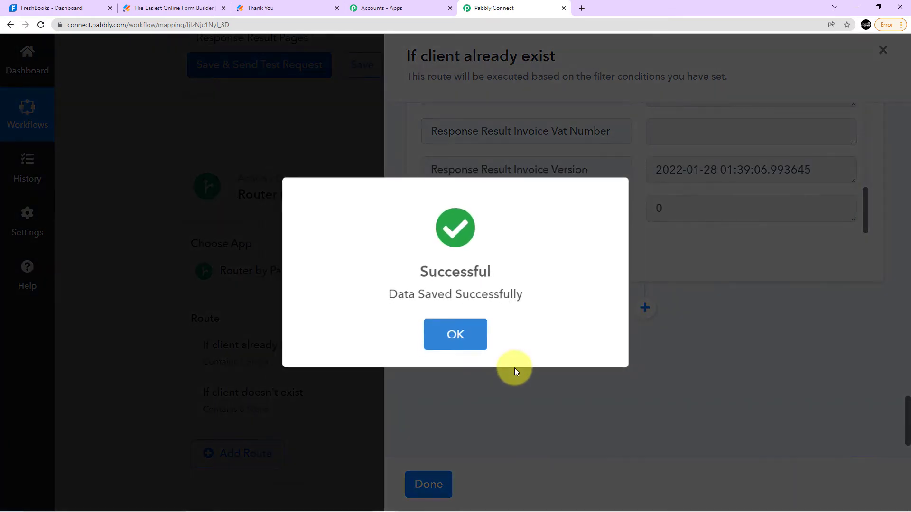
pyautogui.click(466, 352)
pyautogui.click(429, 484)
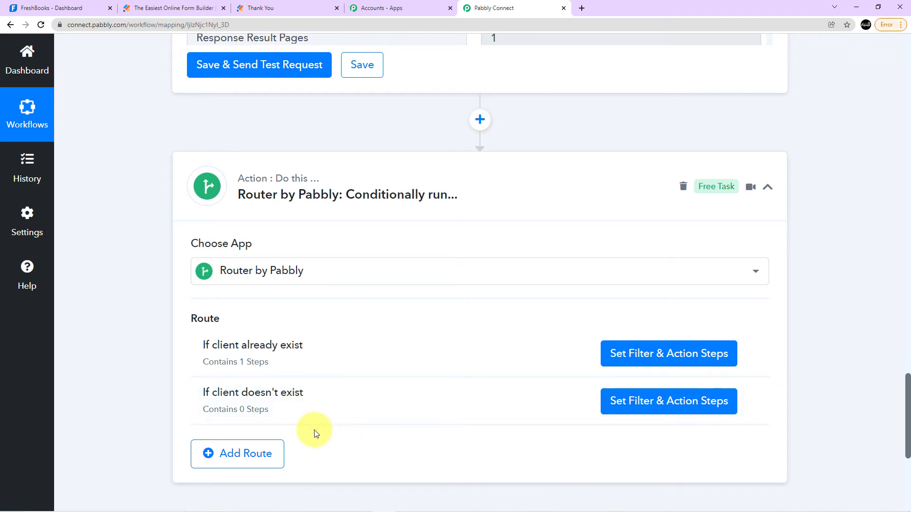
# Open the "If client doesn't exist" route and choose Response Result Total from FreshBooks: Search Client as the filter label.
pyautogui.click(617, 400)
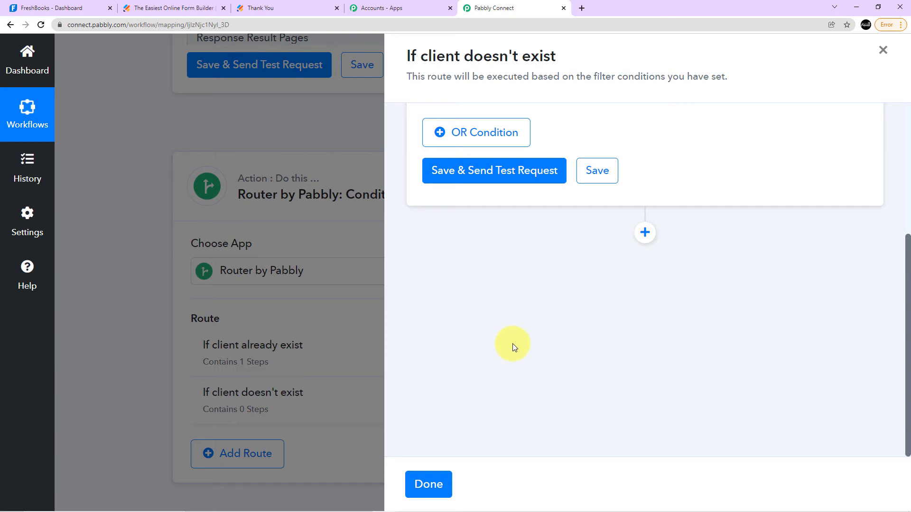
pyautogui.click(554, 262)
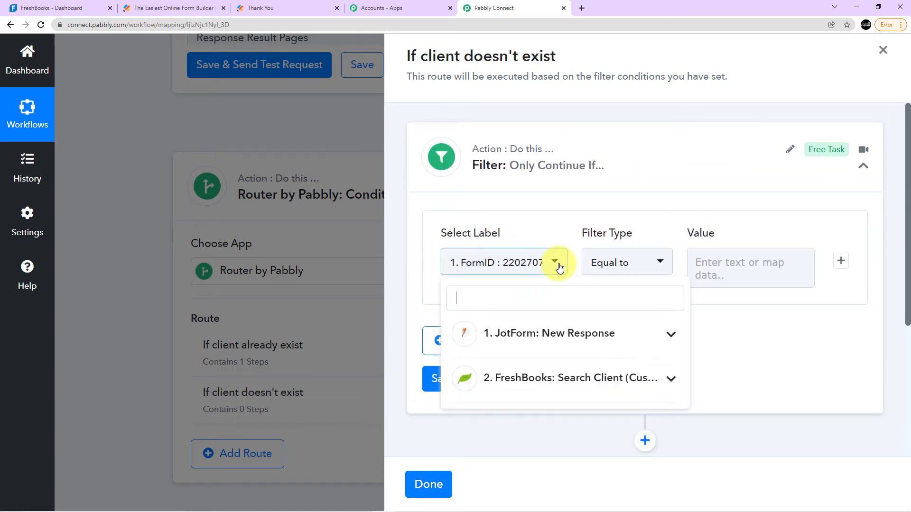
pyautogui.scroll(-1, 541, 336)
pyautogui.click(549, 333)
pyautogui.scroll(-5, 551, 332)
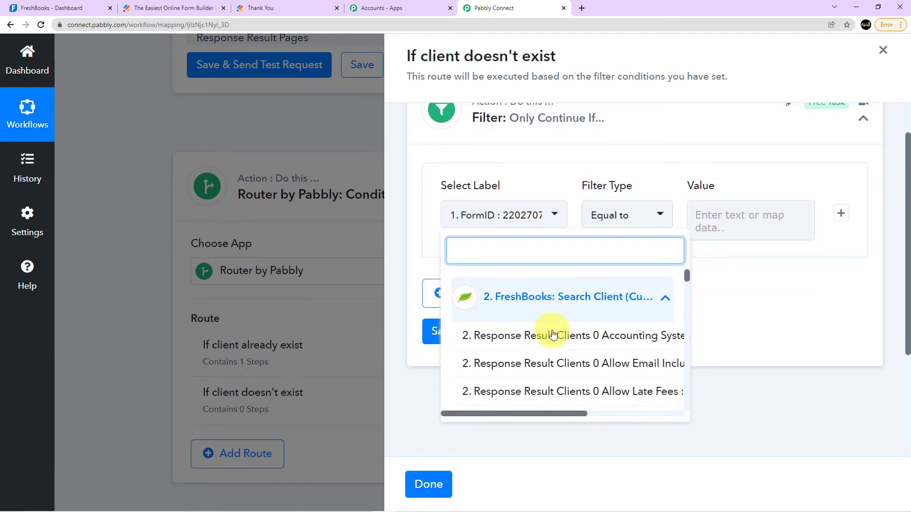
pyautogui.scroll(-10, 551, 332)
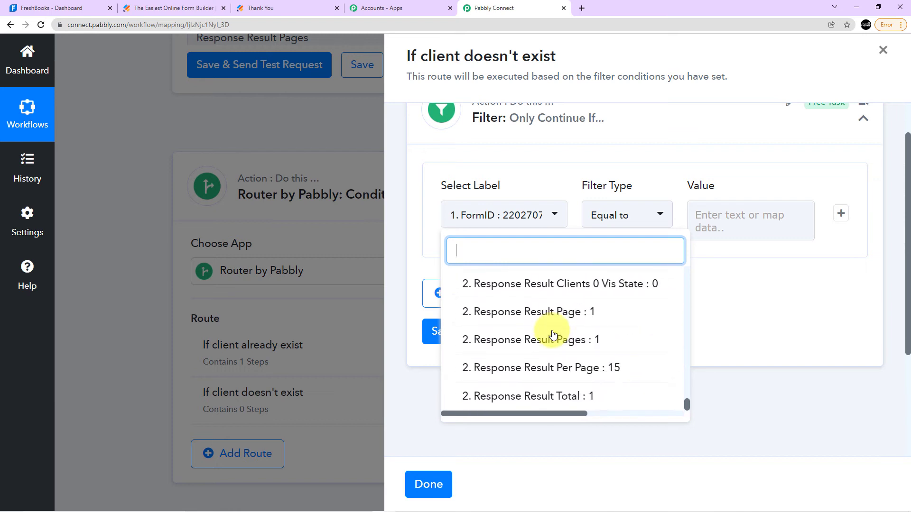
pyautogui.click(545, 397)
# Set the filter condition to Equal to 0, then save it and send a test request.
pyautogui.click(667, 213)
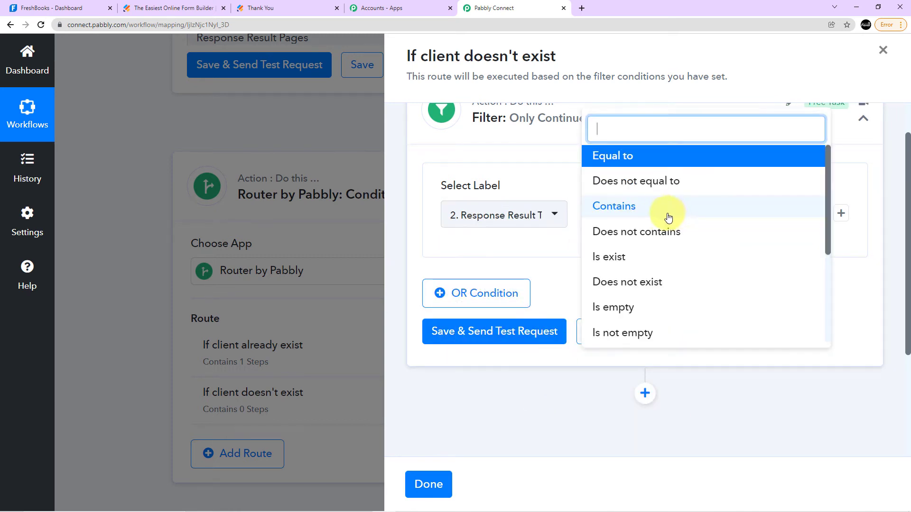
pyautogui.click(628, 158)
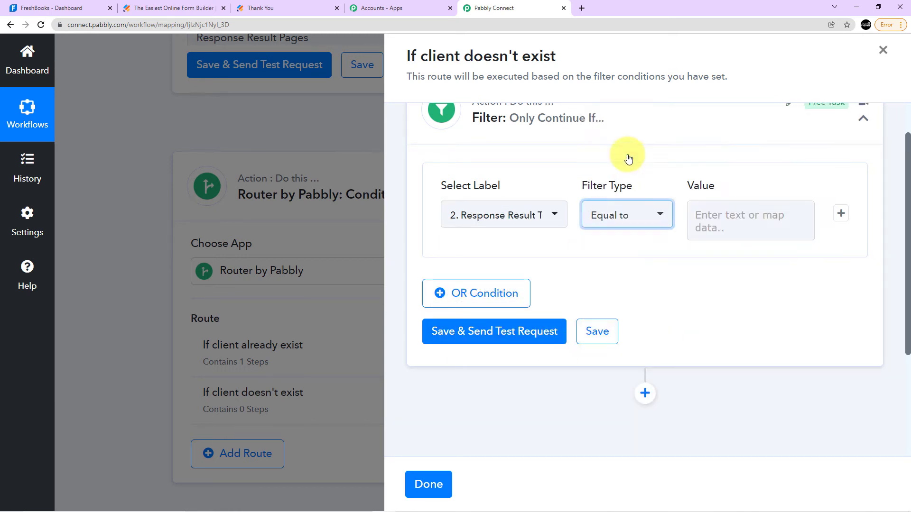
pyautogui.click(712, 212)
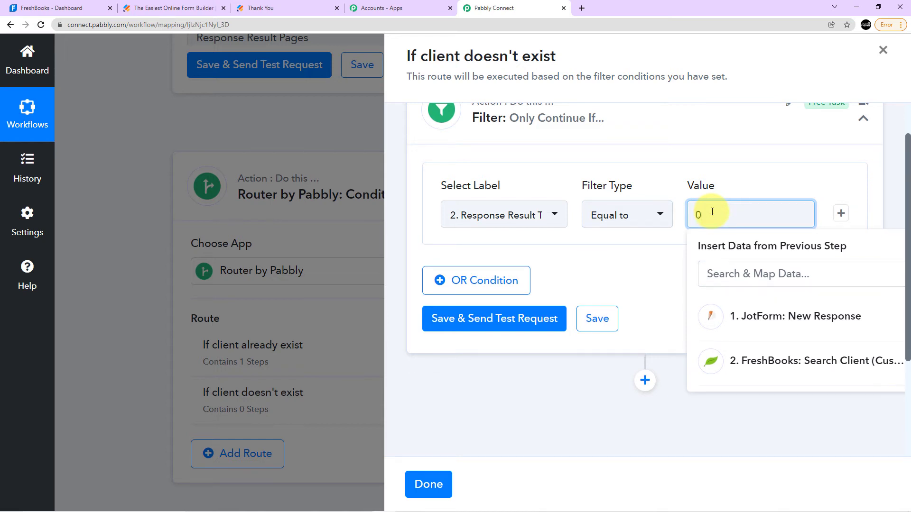
pyautogui.click(661, 183)
pyautogui.scroll(-2, 661, 183)
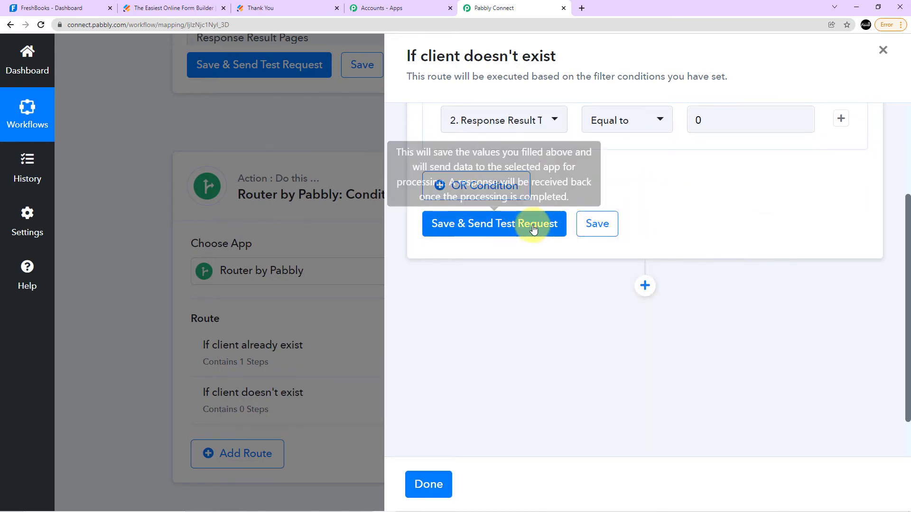
pyautogui.click(533, 224)
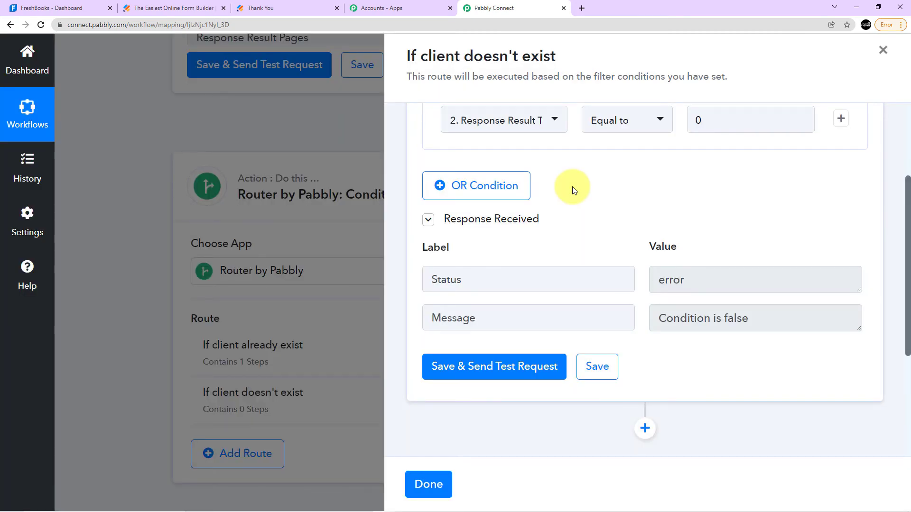
# Add an action step after the filter and choose FreshBooks as its app.
pyautogui.scroll(-3, 572, 187)
pyautogui.click(643, 286)
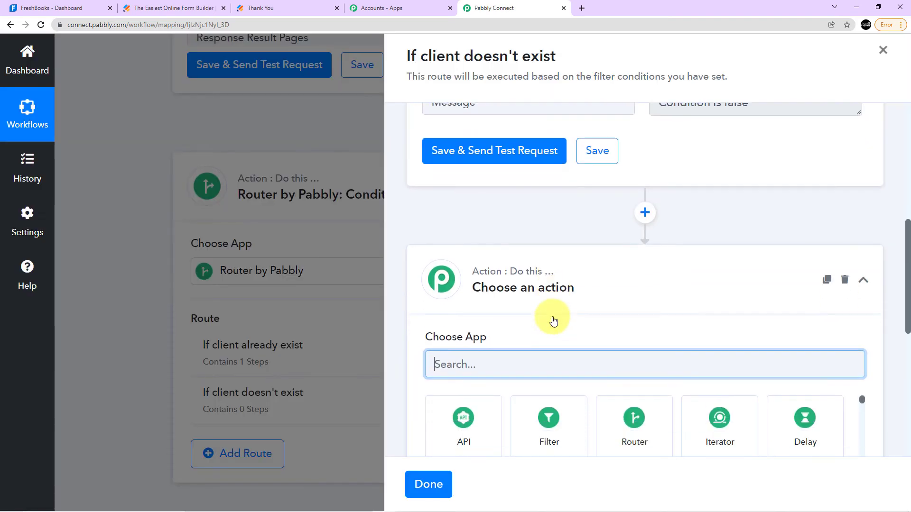
pyautogui.write('fresh')
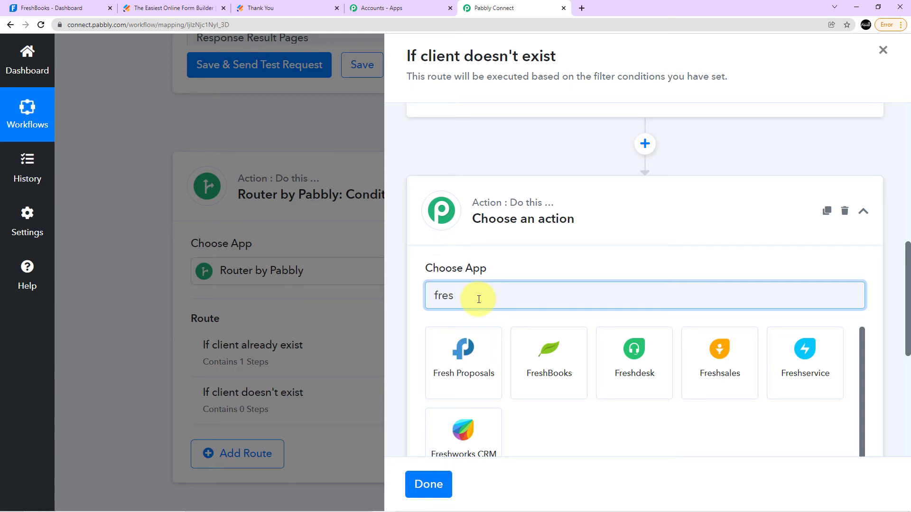
pyautogui.press('BackSpace')
pyautogui.press('BackSpace')
pyautogui.press('BackSpace')
pyautogui.press('BackSpace')
pyautogui.write('Fresh')
pyautogui.click(562, 377)
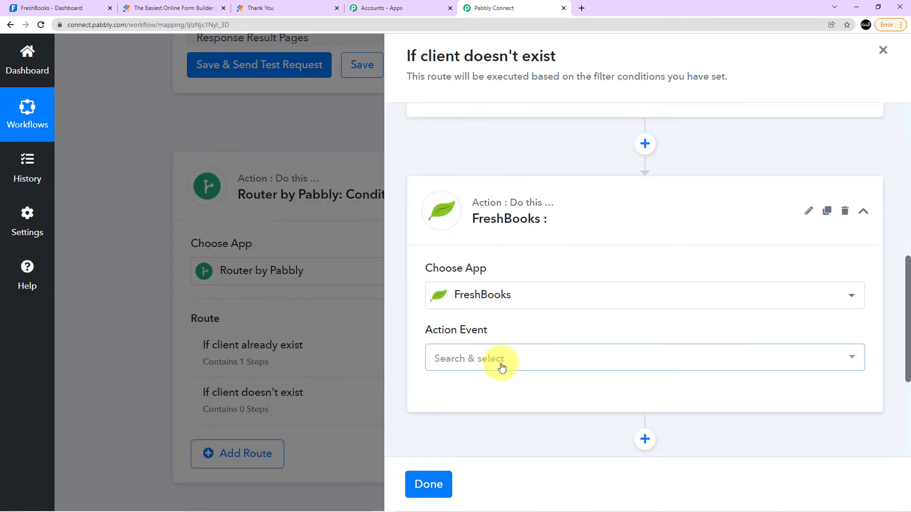
# Set the action event to Create Client and connect it through the existing FreshBooks #37 connection.
pyautogui.click(501, 365)
pyautogui.click(489, 245)
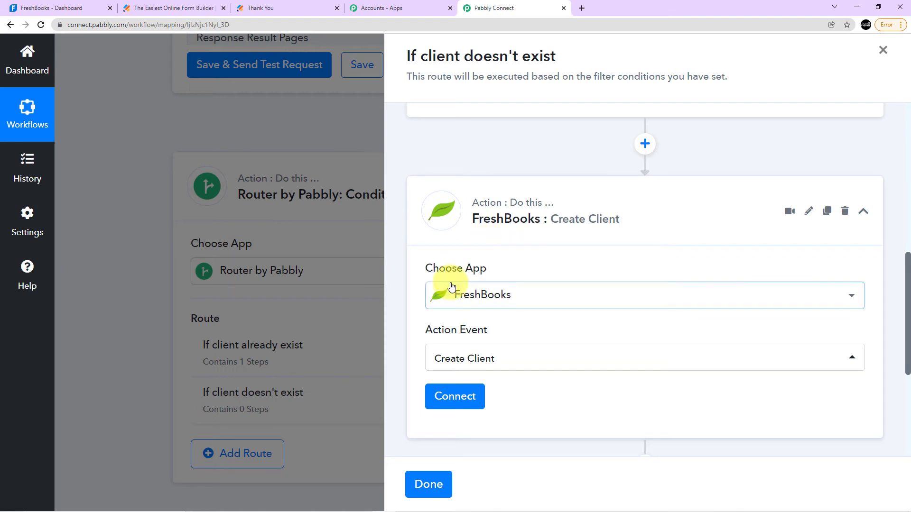
pyautogui.scroll(-2, 457, 289)
pyautogui.click(457, 305)
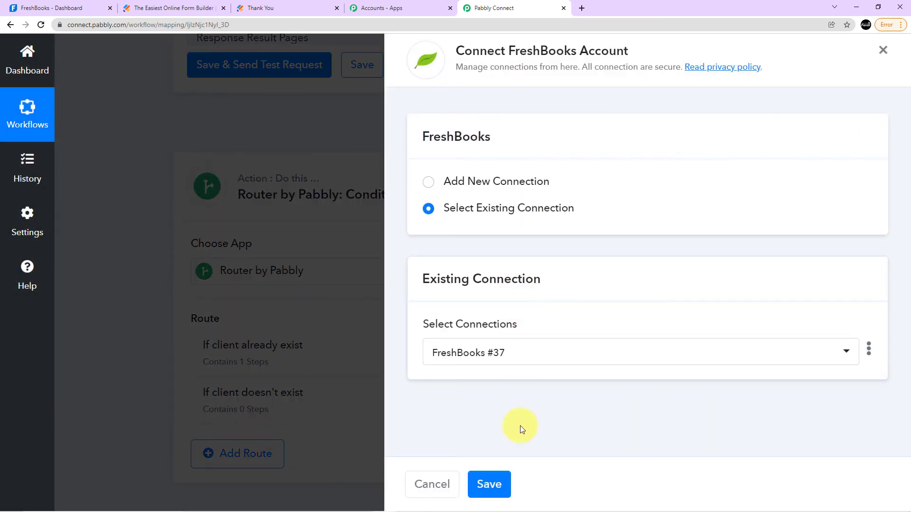
pyautogui.click(496, 484)
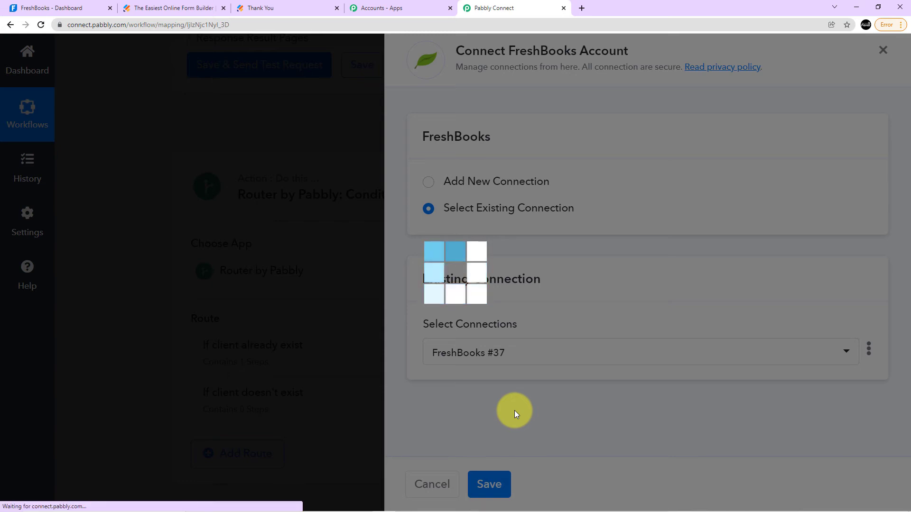
# Look through the Create Client action's account, email, name and phone fields.
pyautogui.scroll(-3, 469, 377)
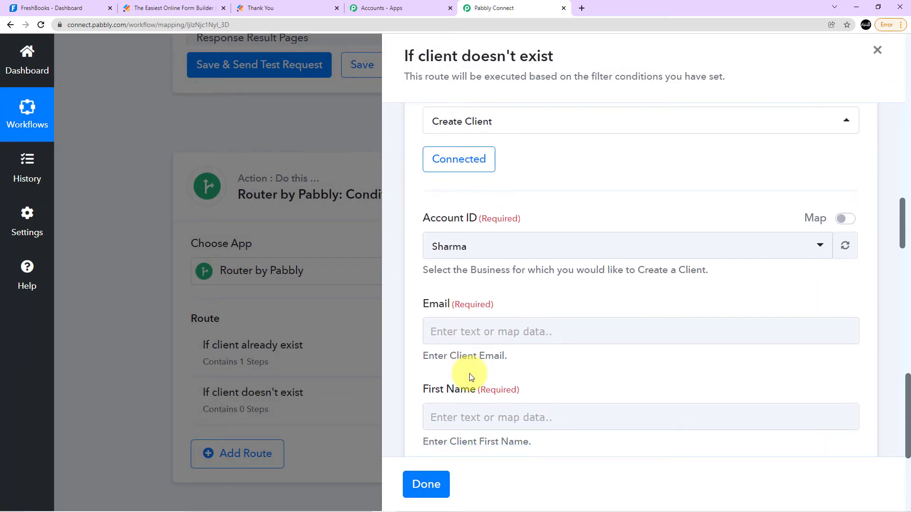
pyautogui.scroll(-2, 555, 295)
pyautogui.scroll(-1, 567, 279)
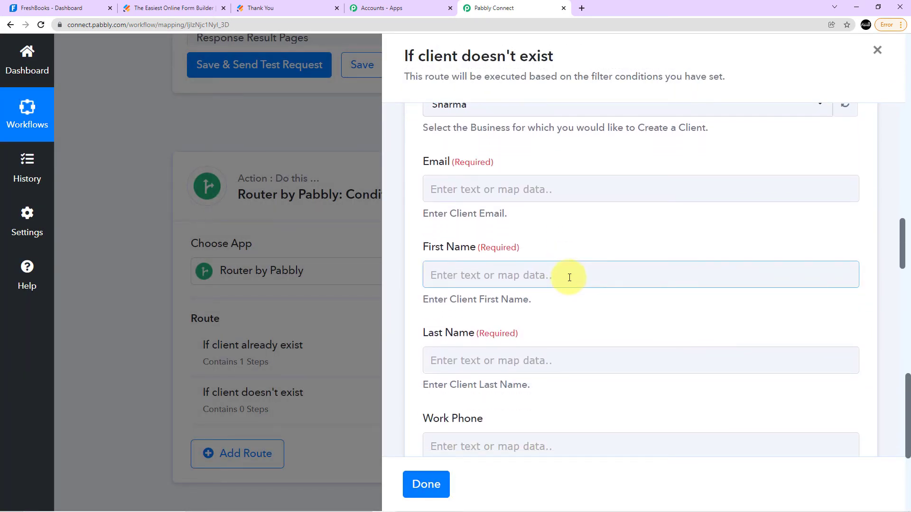
pyautogui.scroll(2, 602, 316)
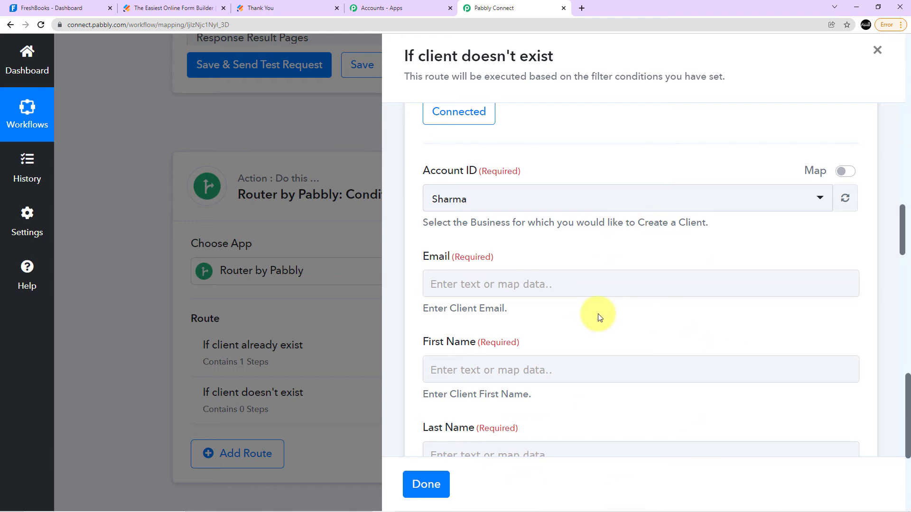
pyautogui.scroll(-1, 583, 299)
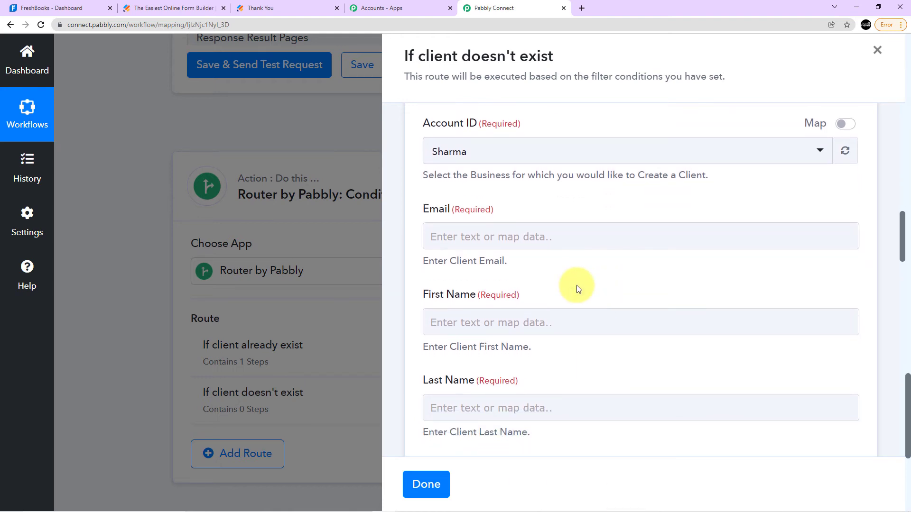
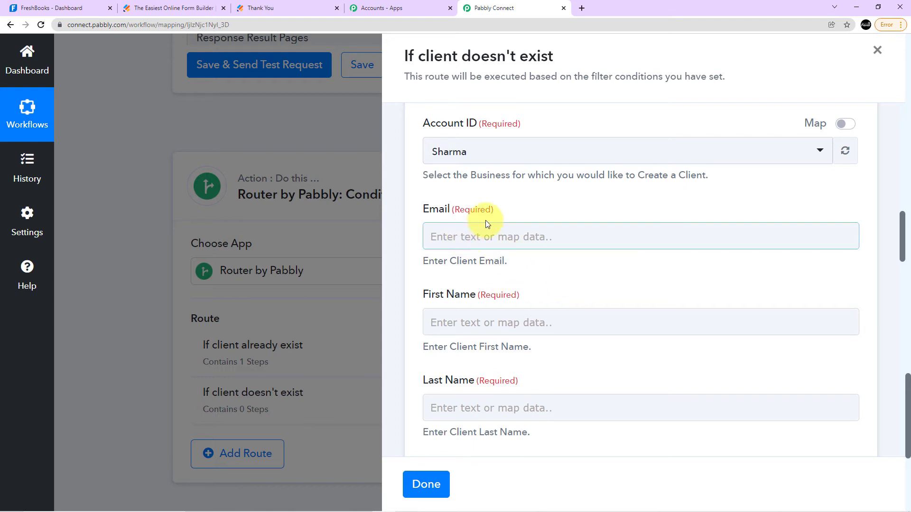
# Map the client's Email field to the RawRequest Q6 Email6 value from the JotForm response.
pyautogui.click(468, 235)
pyautogui.scroll(-3, 474, 237)
pyautogui.click(546, 197)
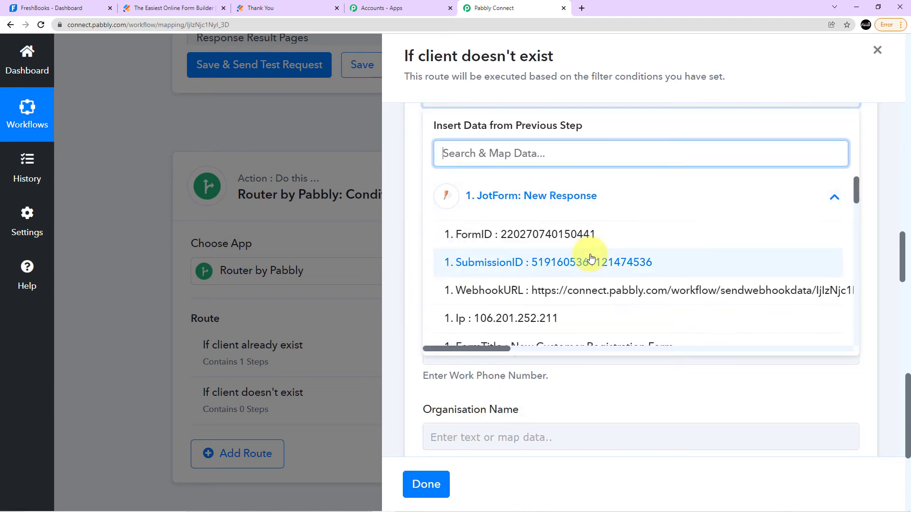
pyautogui.scroll(-3, 593, 259)
pyautogui.scroll(-6, 593, 259)
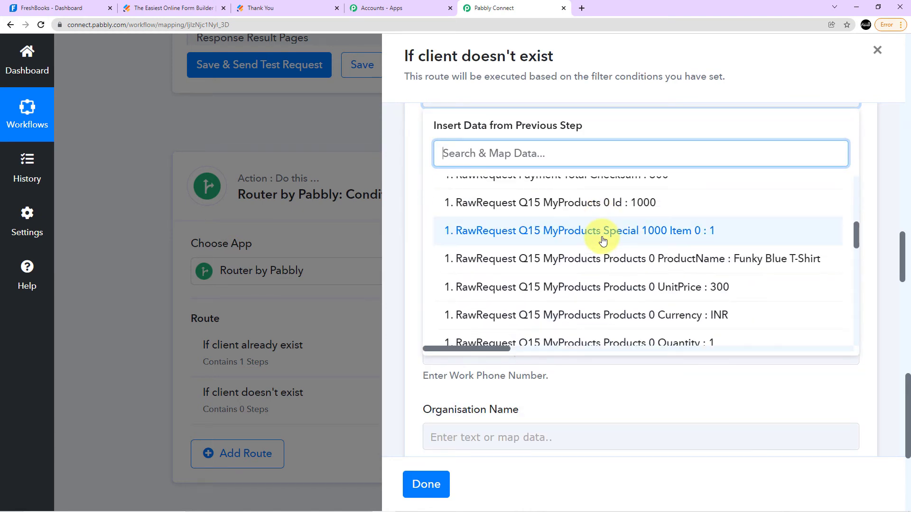
pyautogui.scroll(-7, 602, 241)
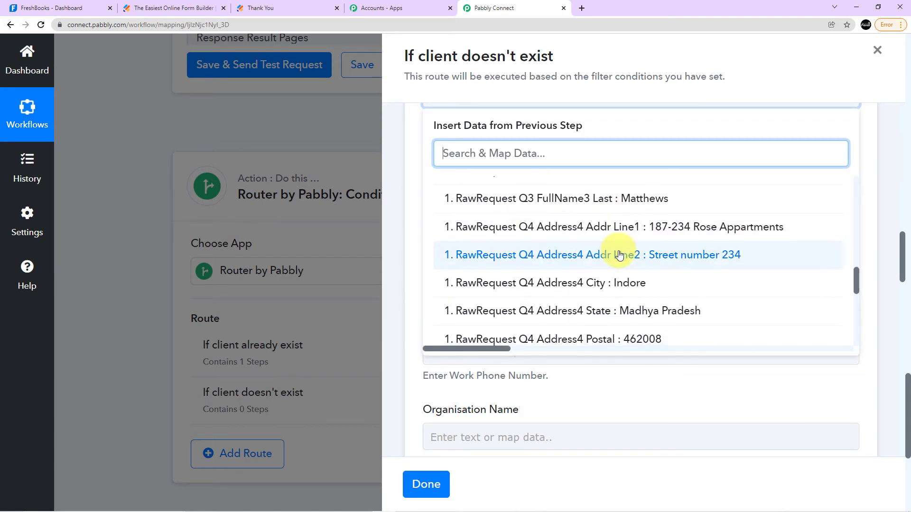
pyautogui.click(631, 211)
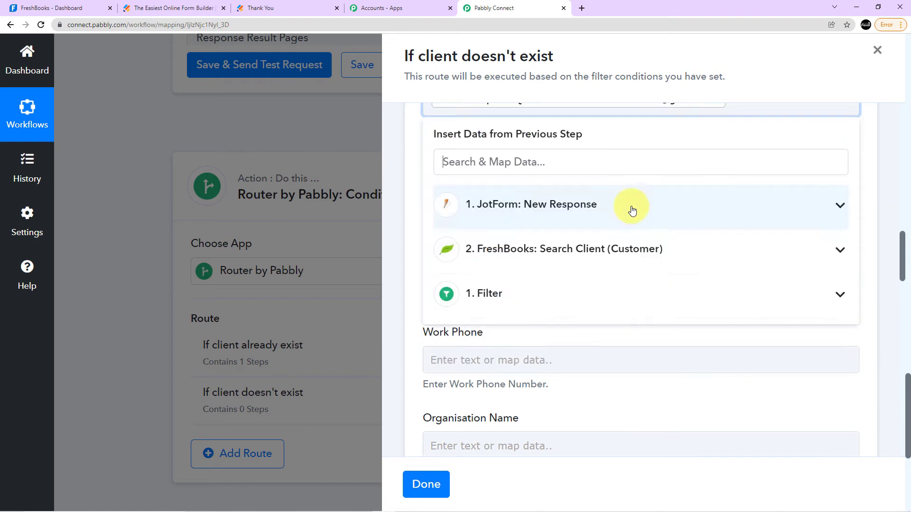
pyautogui.click(610, 142)
# Map First Name to the RawRequest Q3 FullName3 First value from the JotForm response.
pyautogui.click(506, 191)
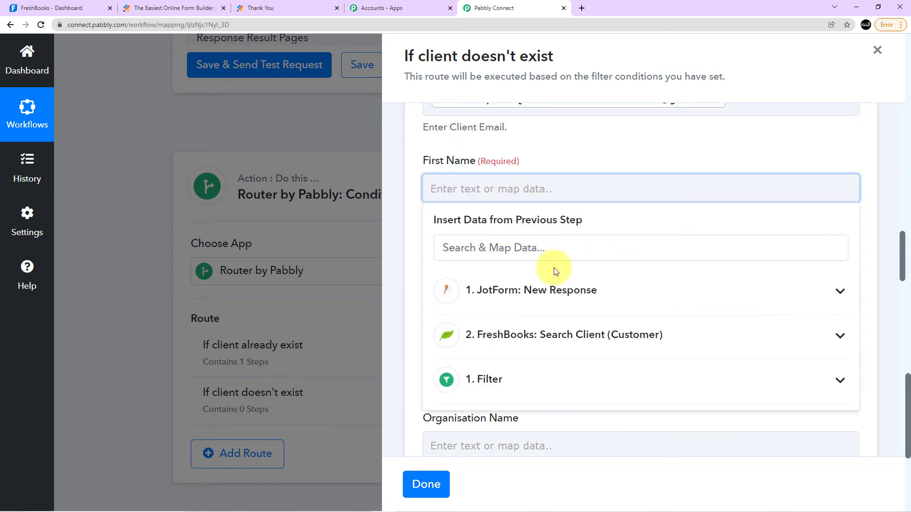
pyautogui.click(549, 290)
pyautogui.scroll(-3, 557, 289)
pyautogui.scroll(-8, 589, 327)
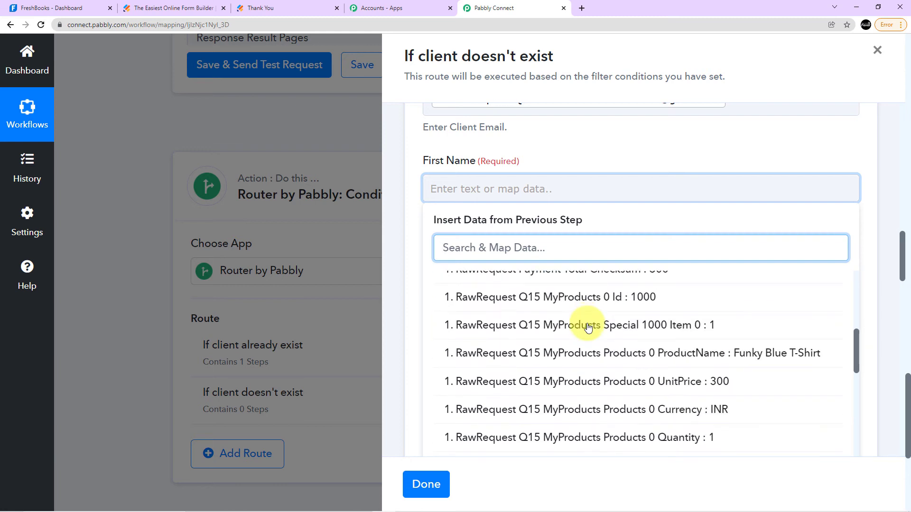
pyautogui.scroll(-3, 634, 326)
pyautogui.scroll(3, 634, 305)
pyautogui.click(637, 313)
pyautogui.click(674, 151)
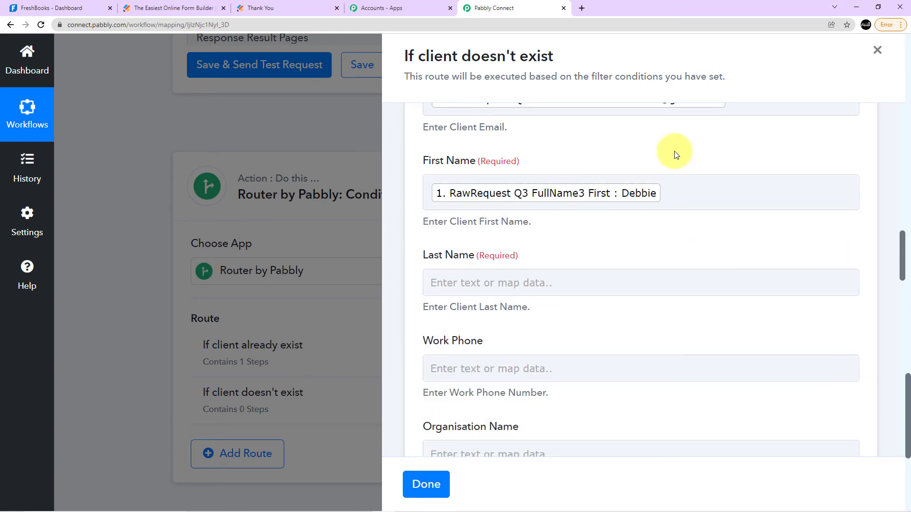
# Map Last Name to the RawRequest Q3 FullName3 Last value from the JotForm response.
pyautogui.scroll(-2, 664, 161)
pyautogui.click(463, 188)
pyautogui.click(590, 295)
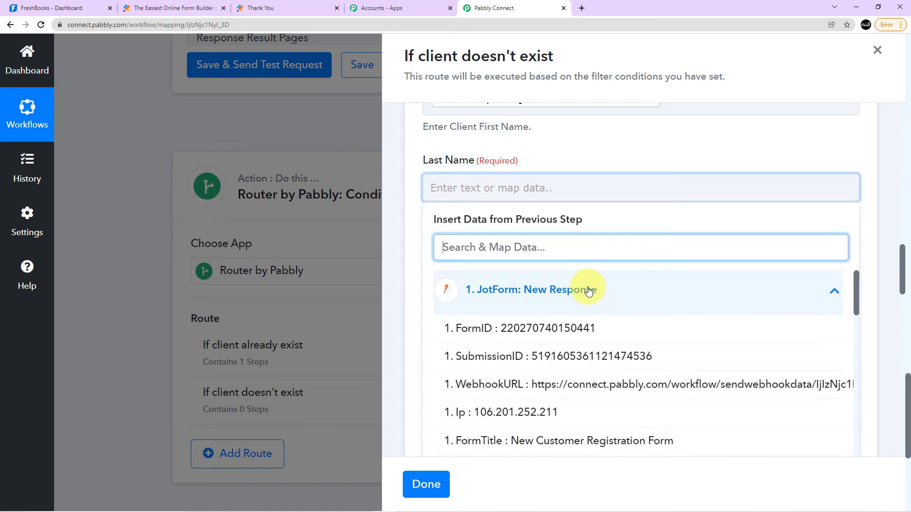
pyautogui.scroll(-10, 612, 326)
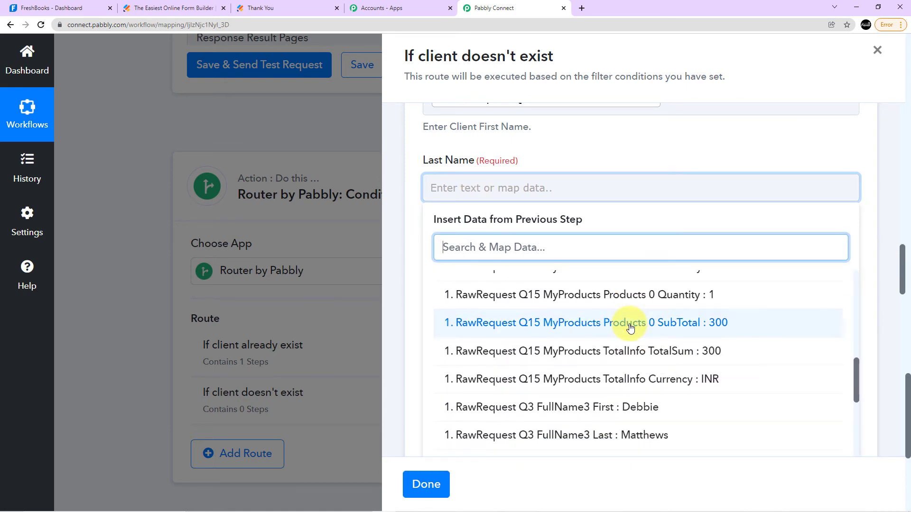
pyautogui.scroll(-3, 631, 322)
pyautogui.click(647, 297)
pyautogui.click(587, 140)
# Map Work Phone to the RawRequest Q5 PhoneNumber5 Full value from the JotForm response.
pyautogui.click(459, 280)
pyautogui.scroll(-2, 489, 281)
pyautogui.click(517, 287)
pyautogui.scroll(-3, 586, 315)
pyautogui.scroll(3, 578, 319)
pyautogui.scroll(-8, 579, 317)
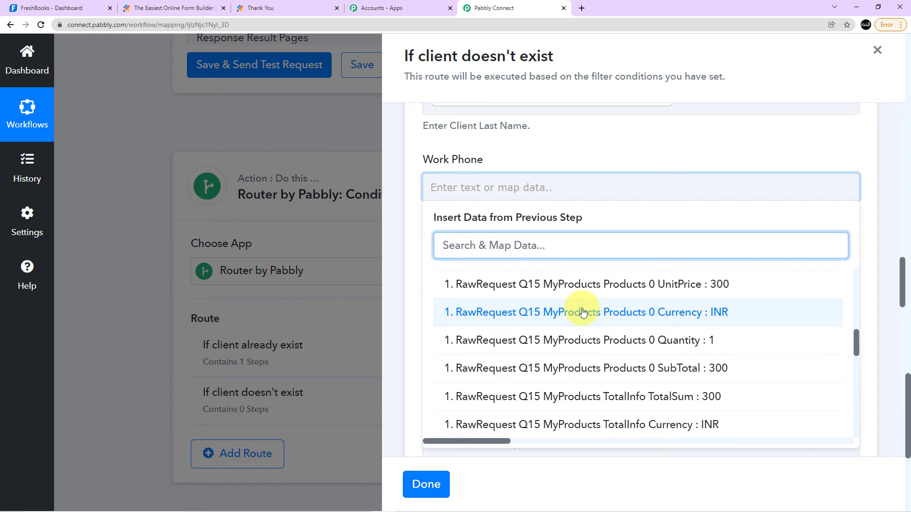
pyautogui.scroll(-5, 582, 313)
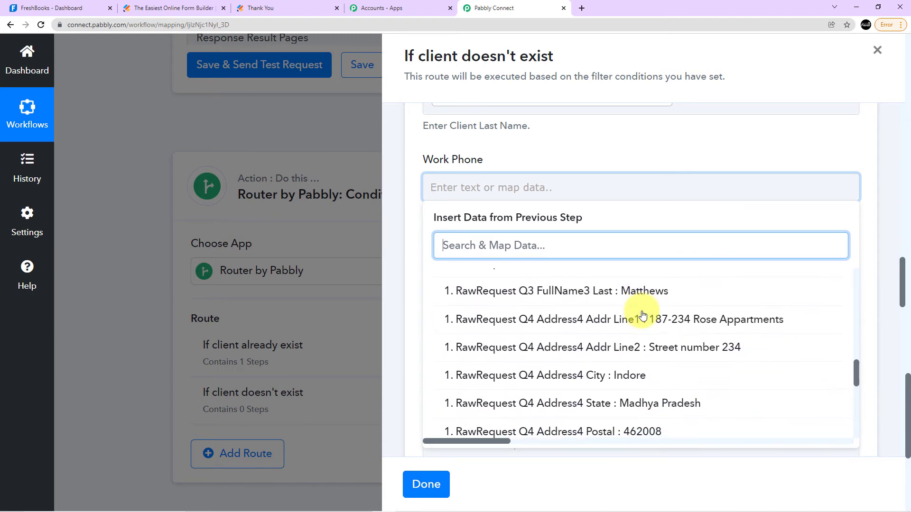
pyautogui.scroll(-3, 664, 337)
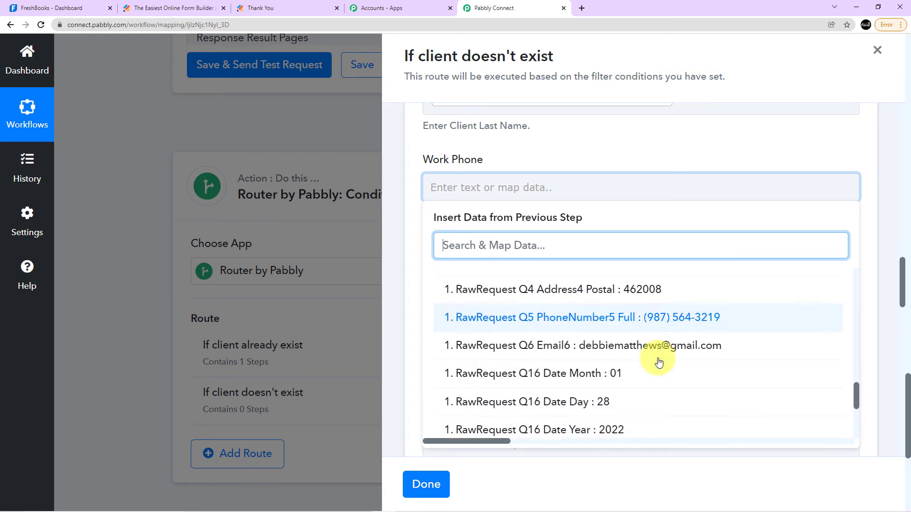
pyautogui.click(669, 318)
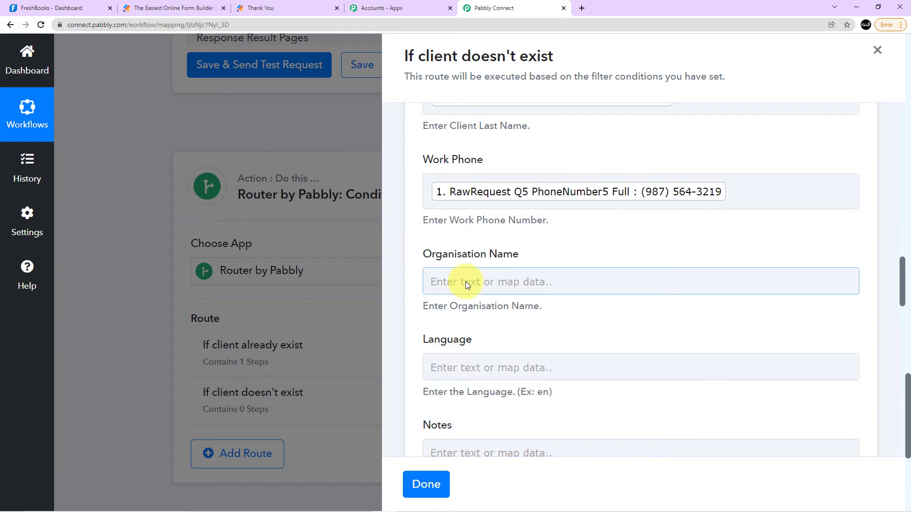
# Leave Organisation Name empty and set the client's Language to en.
pyautogui.scroll(-2, 482, 251)
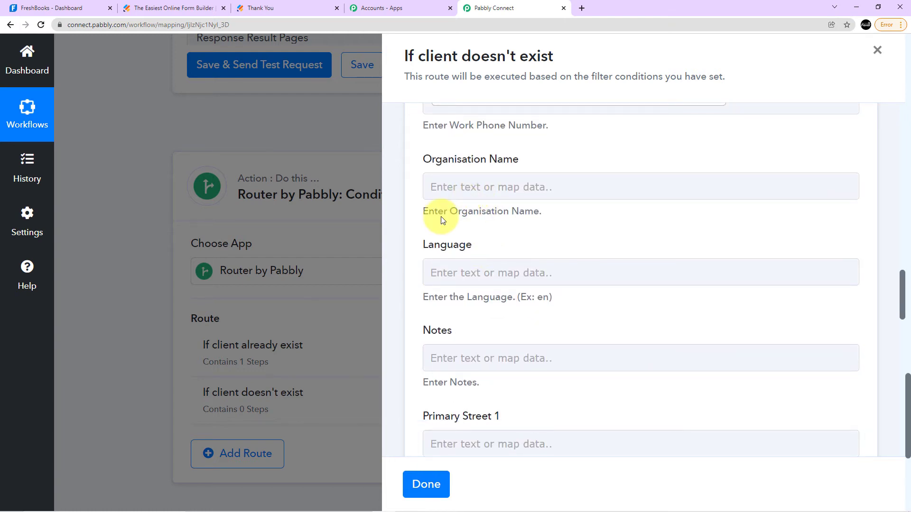
pyautogui.scroll(-3, 442, 220)
pyautogui.click(436, 179)
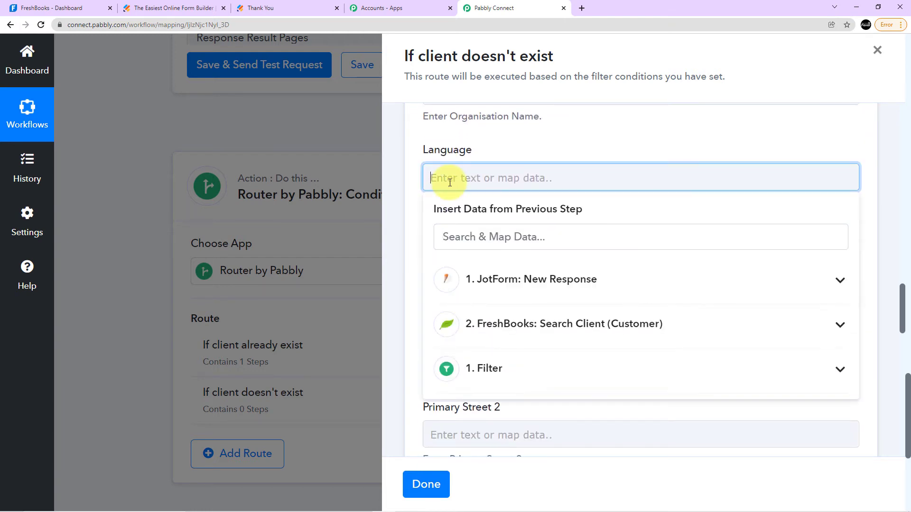
pyautogui.write('en')
pyautogui.click(484, 134)
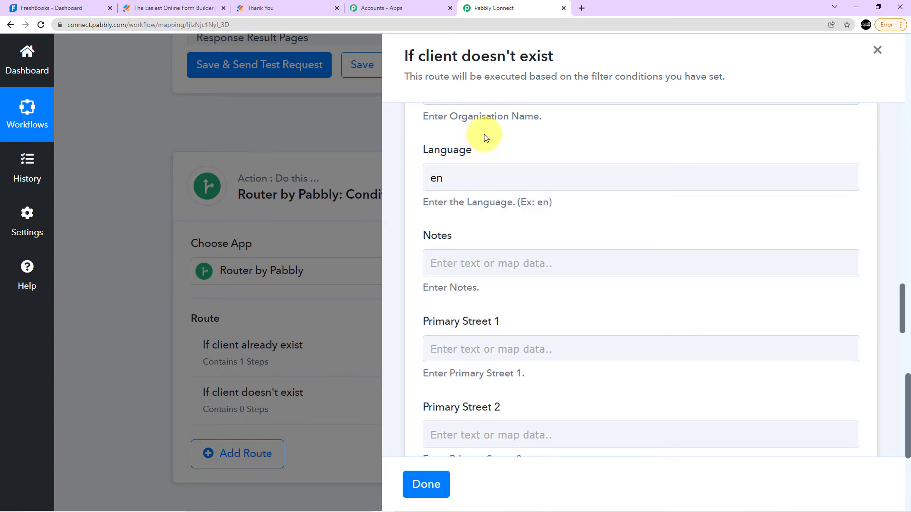
# Map Primary Street 1 to the RawRequest Q4 Address4 Addr Line1 value from the JotForm response.
pyautogui.scroll(-1, 484, 133)
pyautogui.scroll(-3, 481, 195)
pyautogui.click(468, 159)
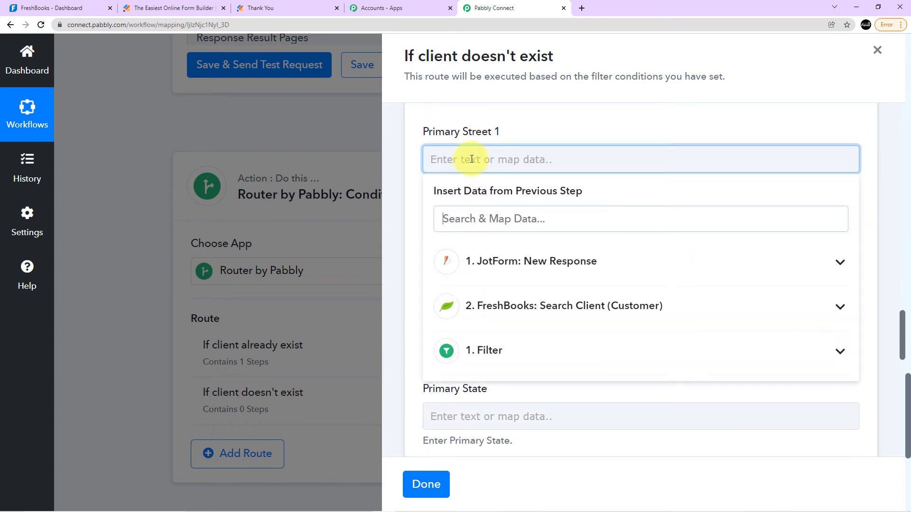
pyautogui.click(526, 265)
pyautogui.scroll(-10, 588, 318)
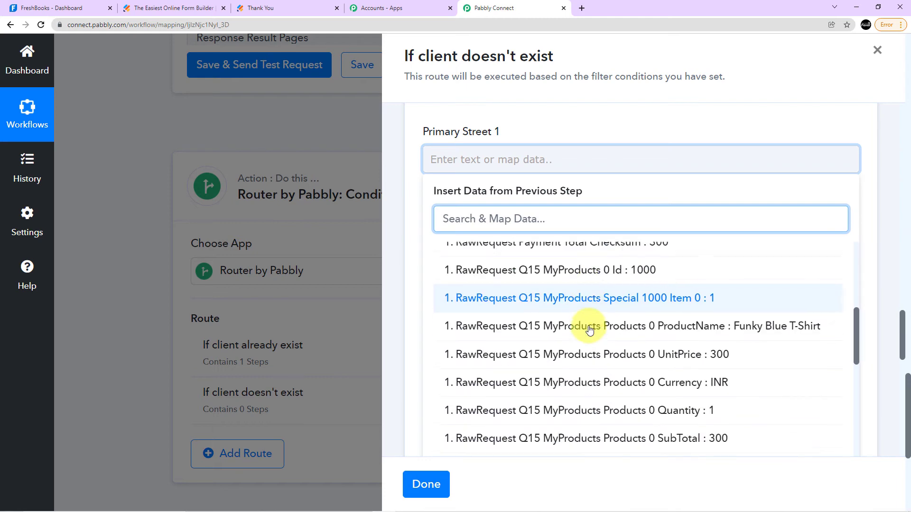
pyautogui.scroll(-5, 605, 328)
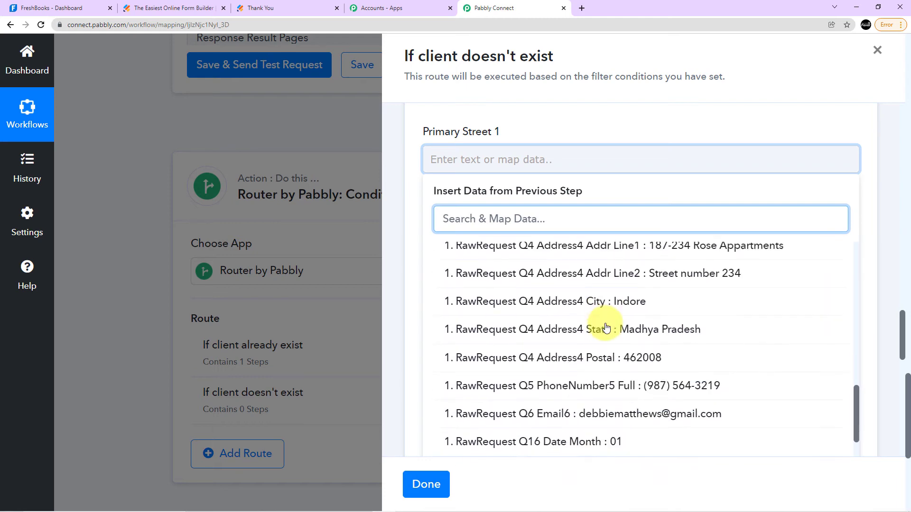
pyautogui.scroll(1, 593, 294)
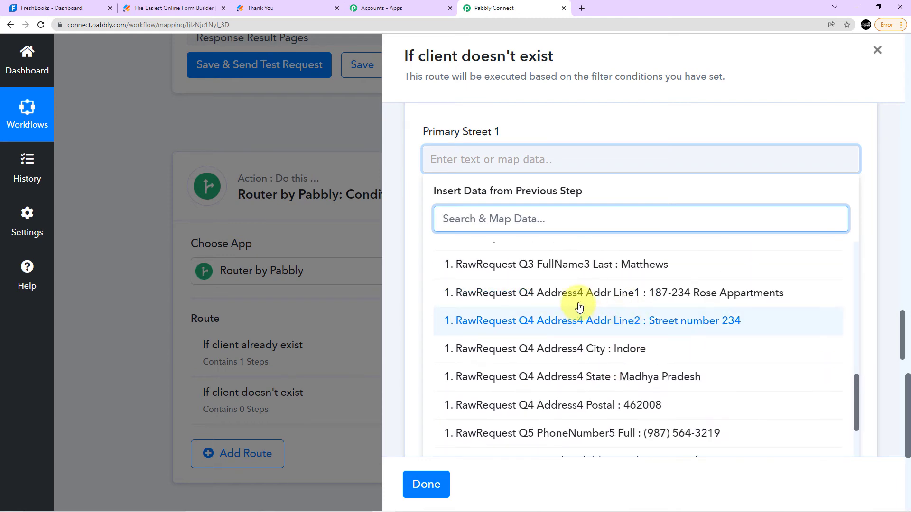
pyautogui.click(685, 296)
pyautogui.click(616, 130)
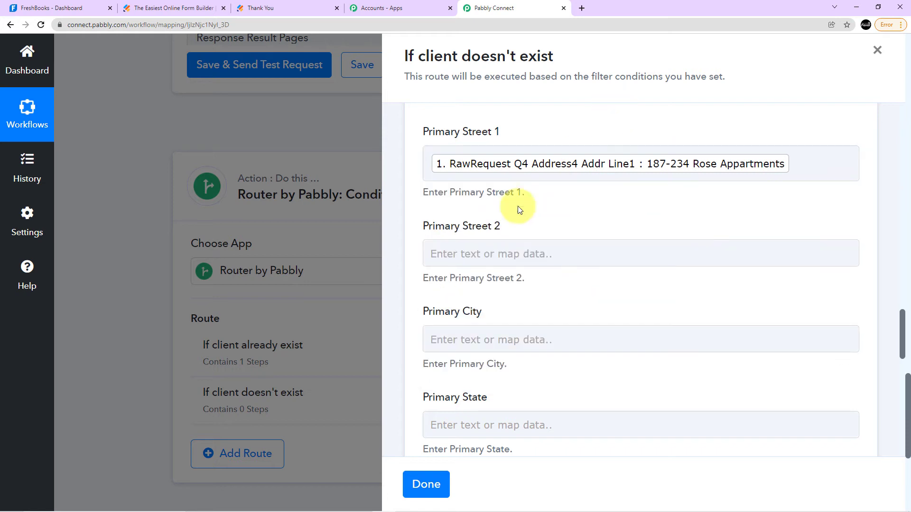
# Map Primary Street 2 to the RawRequest Q4 Address4 Addr Line2 value from the JotForm response.
pyautogui.click(463, 254)
pyautogui.click(576, 351)
pyautogui.scroll(-3, 590, 351)
pyautogui.scroll(-10, 589, 352)
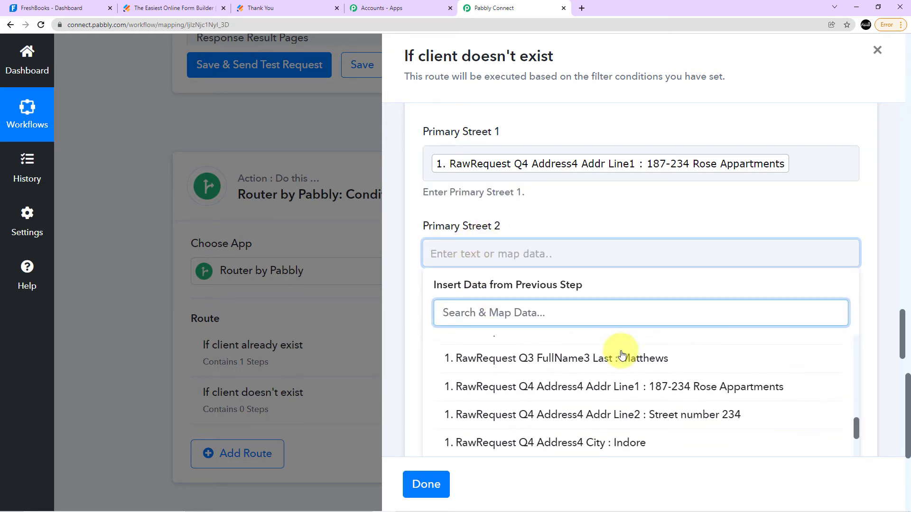
pyautogui.scroll(-2, 627, 352)
pyautogui.scroll(2, 688, 365)
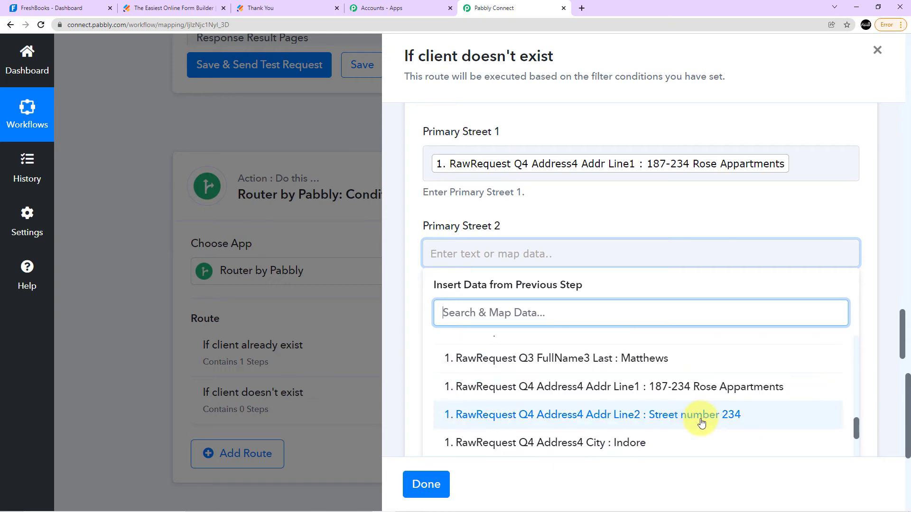
pyautogui.click(702, 422)
pyautogui.click(575, 214)
# Map Primary City to the RawRequest Q4 Address4 City value from the JotForm response.
pyautogui.scroll(-2, 575, 214)
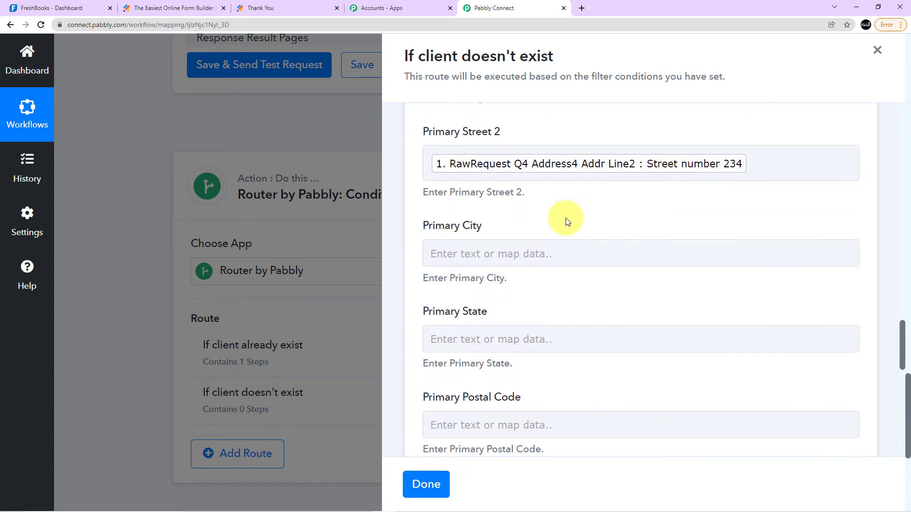
pyautogui.click(470, 254)
pyautogui.scroll(-2, 553, 301)
pyautogui.click(525, 257)
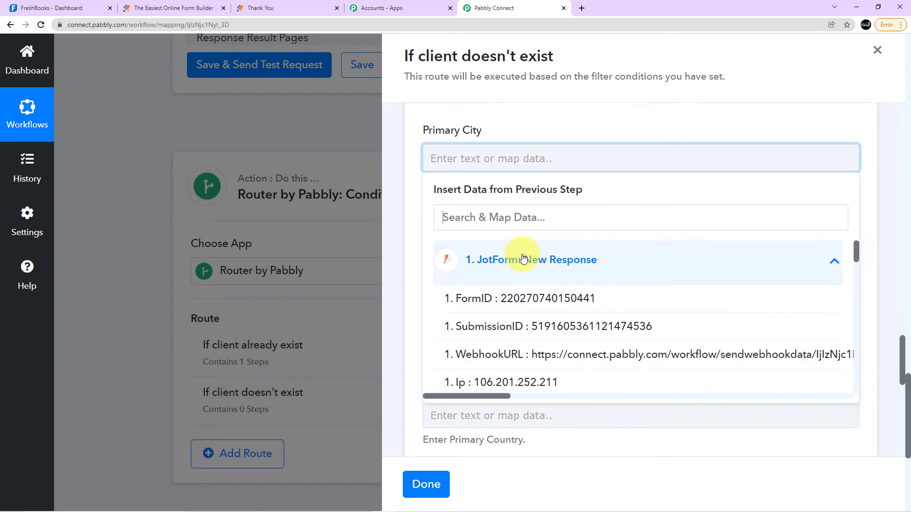
pyautogui.scroll(-15, 576, 321)
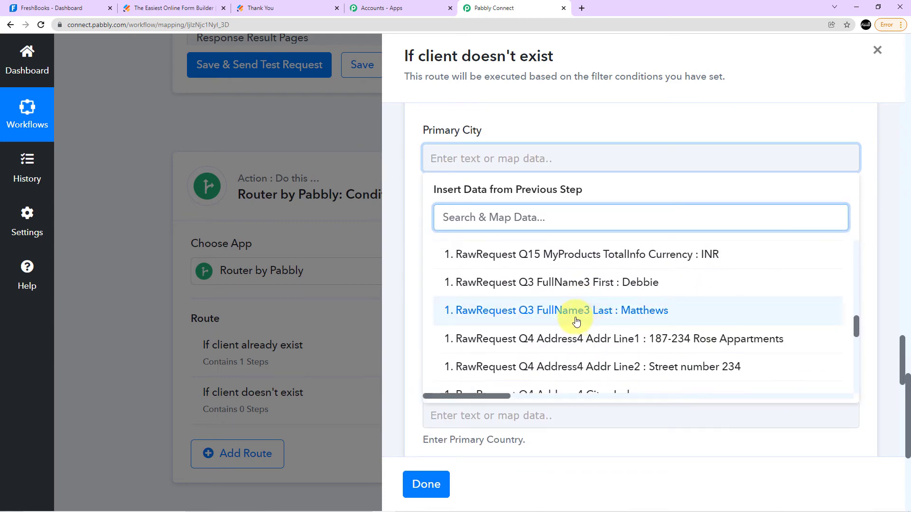
pyautogui.scroll(2, 679, 286)
pyautogui.scroll(-6, 671, 286)
pyautogui.scroll(1, 665, 290)
pyautogui.scroll(2, 663, 292)
pyautogui.click(611, 301)
pyautogui.click(590, 190)
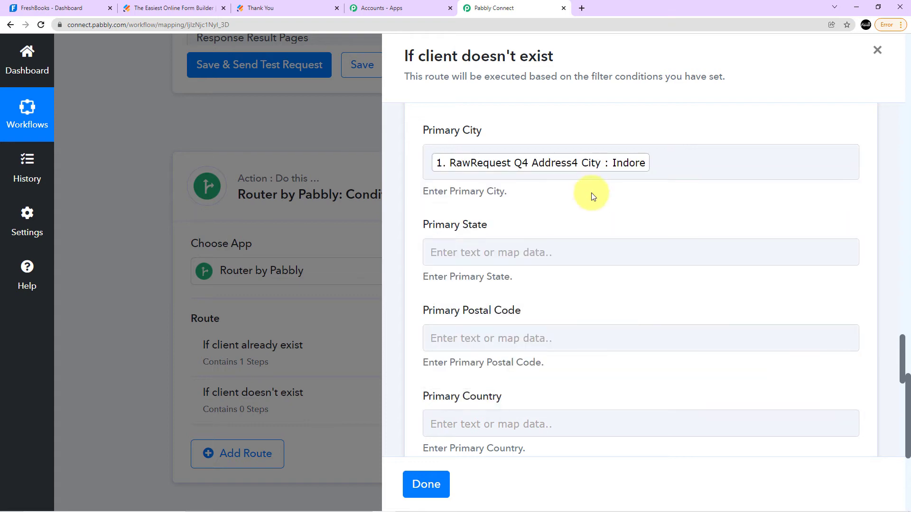
# Map Primary State to the RawRequest Q4 Address4 State value from the JotForm response.
pyautogui.scroll(-1, 473, 245)
pyautogui.click(441, 205)
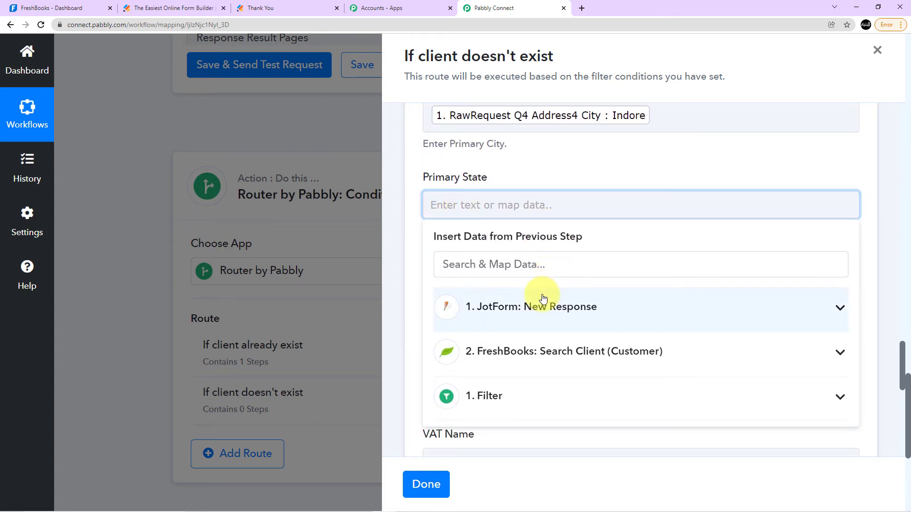
pyautogui.click(585, 321)
pyautogui.scroll(-15, 585, 322)
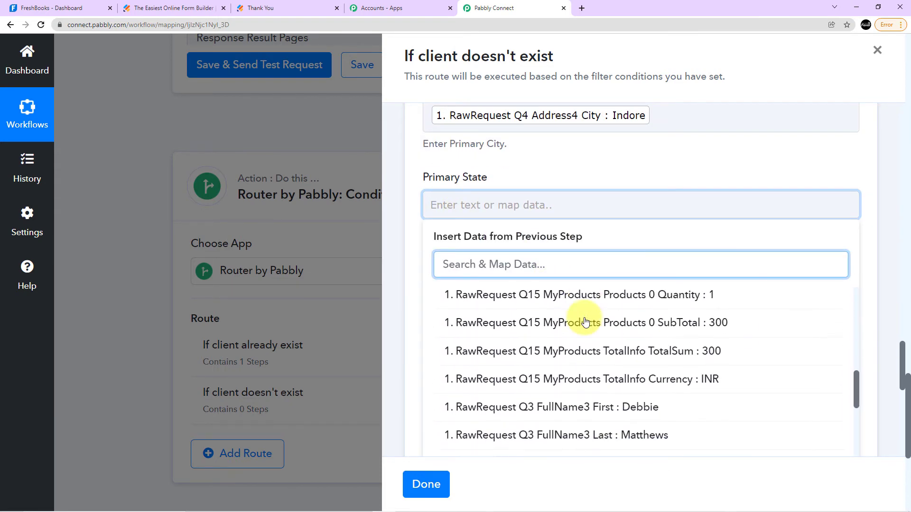
pyautogui.scroll(-2, 589, 321)
pyautogui.scroll(-2, 626, 327)
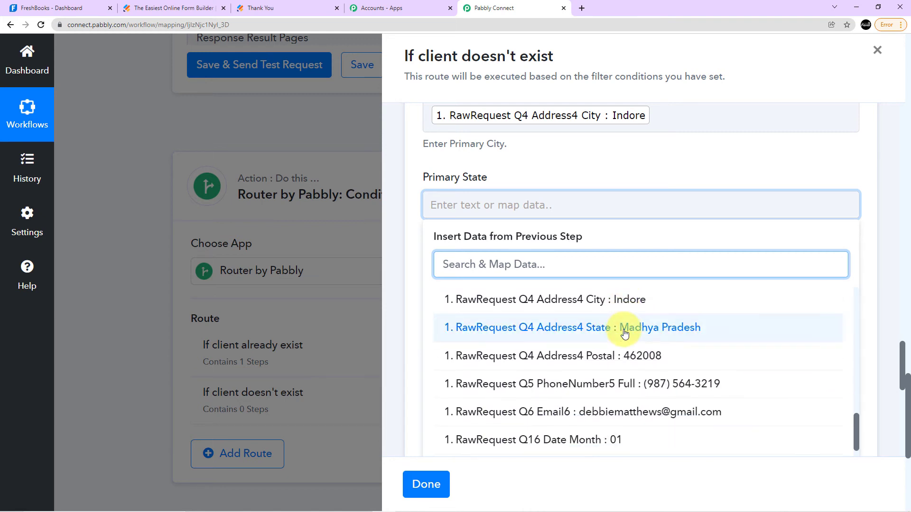
pyautogui.click(627, 327)
pyautogui.click(565, 270)
# Map Primary Postal Code to the RawRequest Q4 Address4 Postal value from the JotForm response.
pyautogui.click(485, 308)
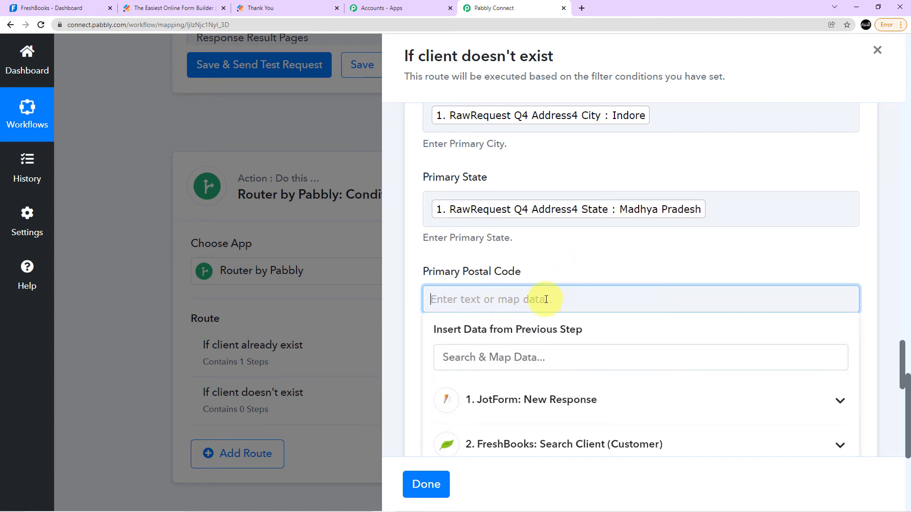
pyautogui.scroll(-1, 561, 336)
pyautogui.click(580, 350)
pyautogui.scroll(-3, 587, 350)
pyautogui.scroll(-6, 606, 372)
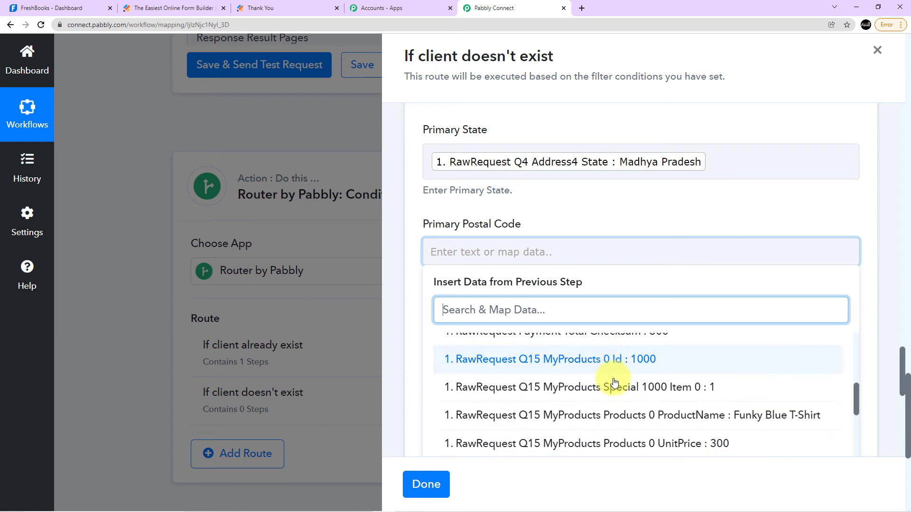
pyautogui.scroll(-5, 635, 396)
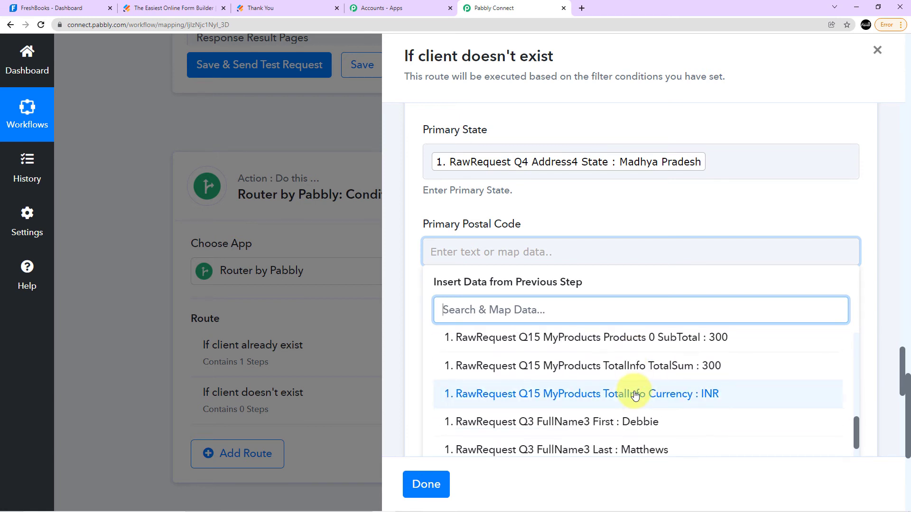
pyautogui.click(654, 406)
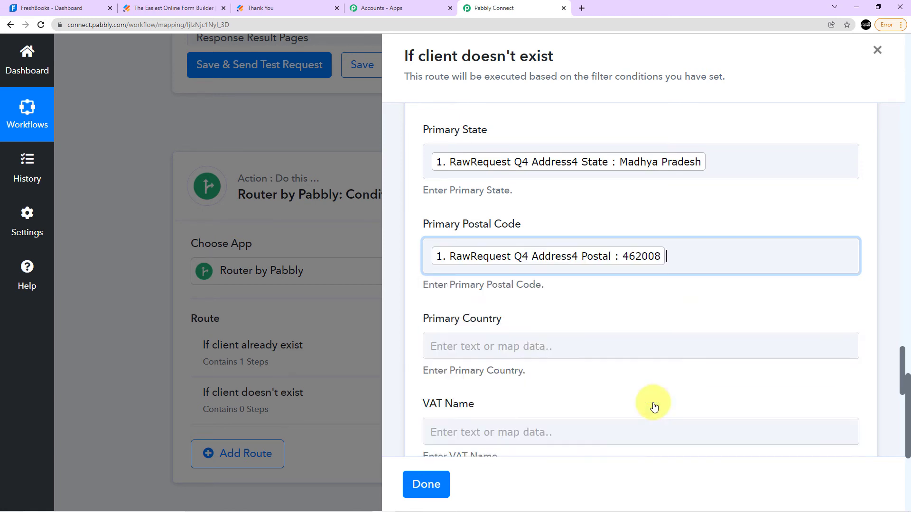
pyautogui.click(587, 206)
pyautogui.scroll(-2, 588, 212)
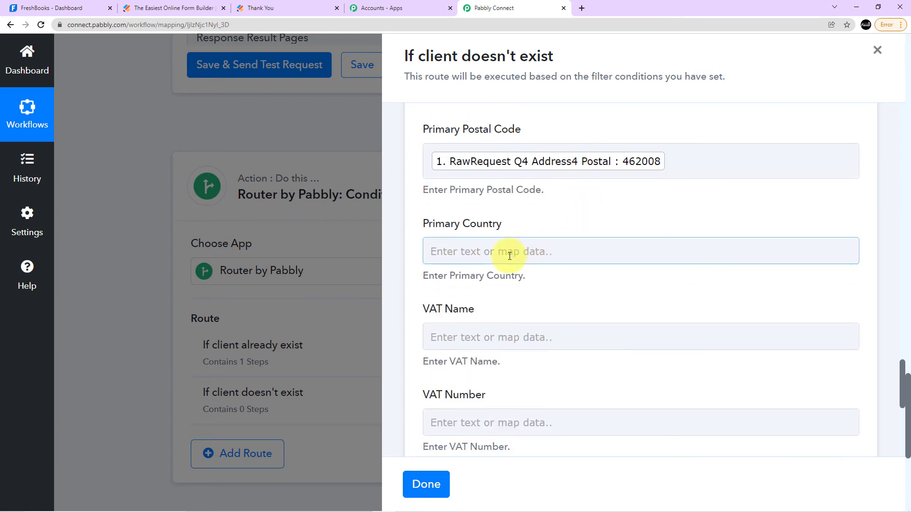
# Send a test request for the Create Client action with Primary Country and VAT fields left blank, and review the response fields.
pyautogui.click(510, 256)
pyautogui.click(530, 213)
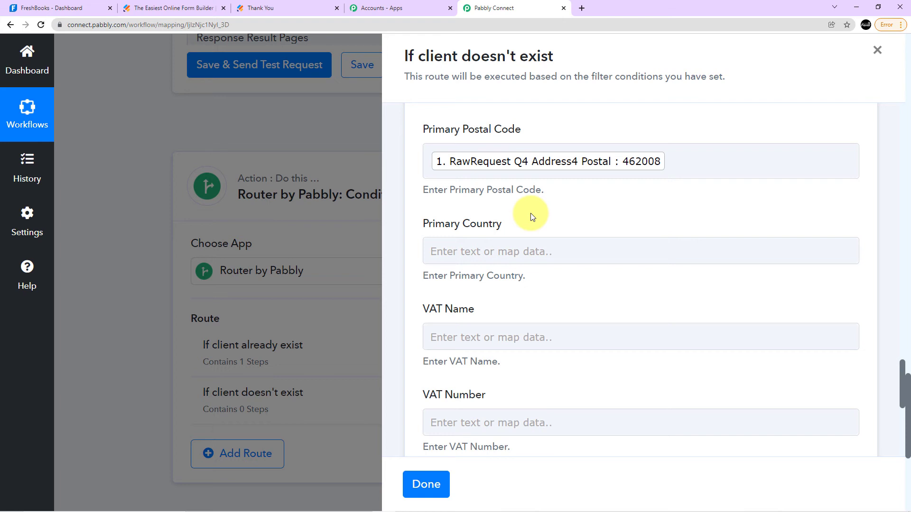
pyautogui.scroll(-2, 530, 213)
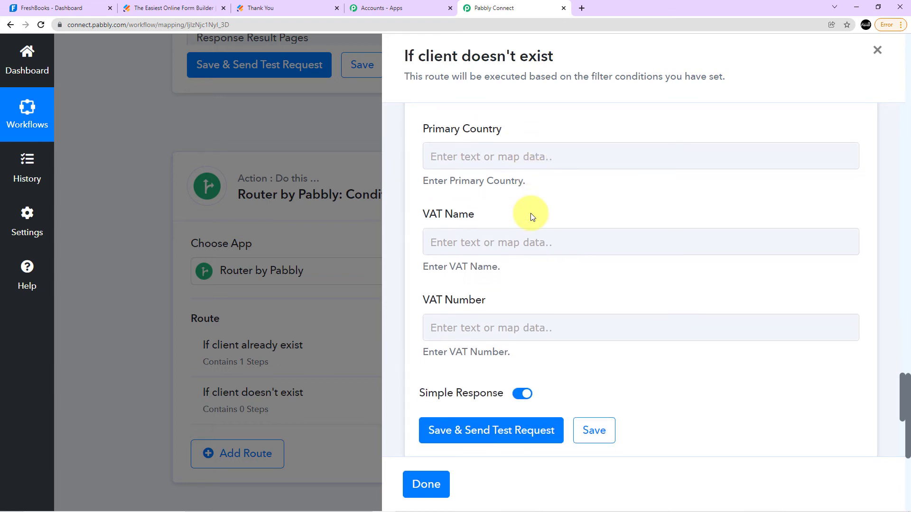
pyautogui.scroll(-2, 546, 190)
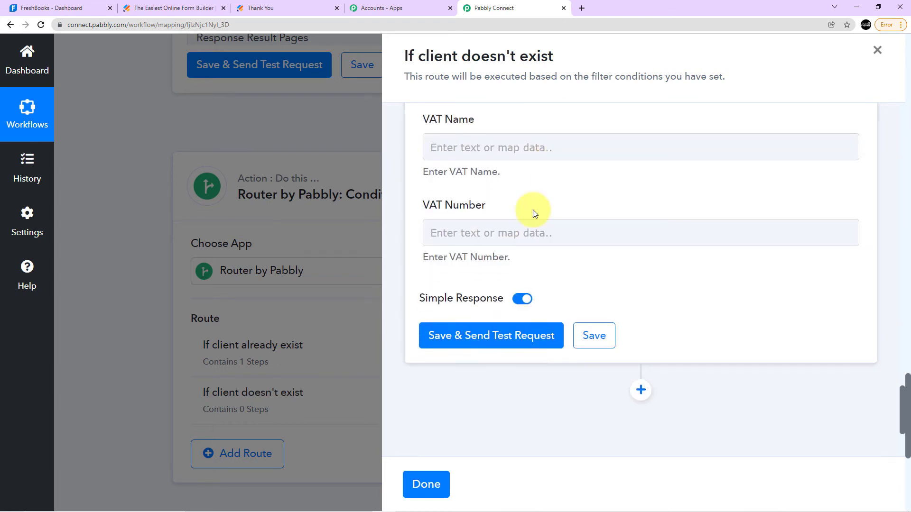
pyautogui.click(473, 344)
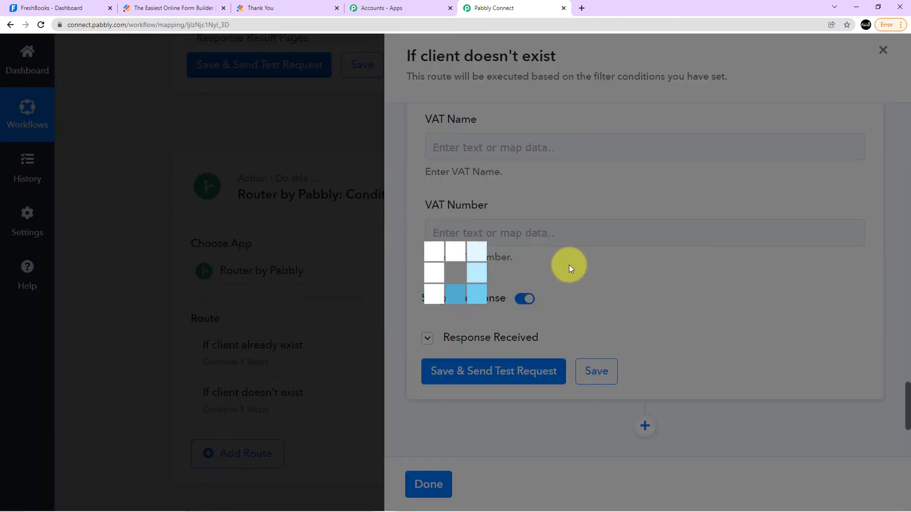
pyautogui.scroll(-1, 633, 324)
pyautogui.scroll(-10, 631, 320)
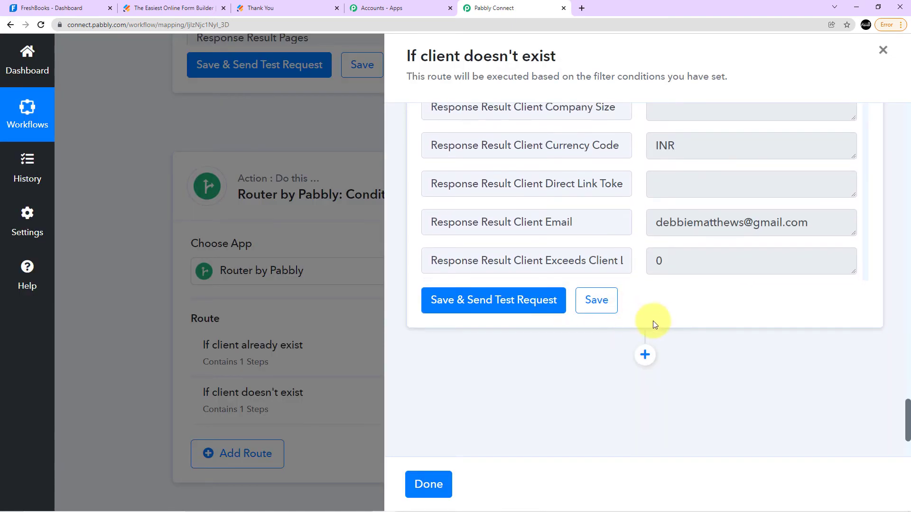
pyautogui.scroll(4, 659, 300)
pyautogui.scroll(-10, 658, 300)
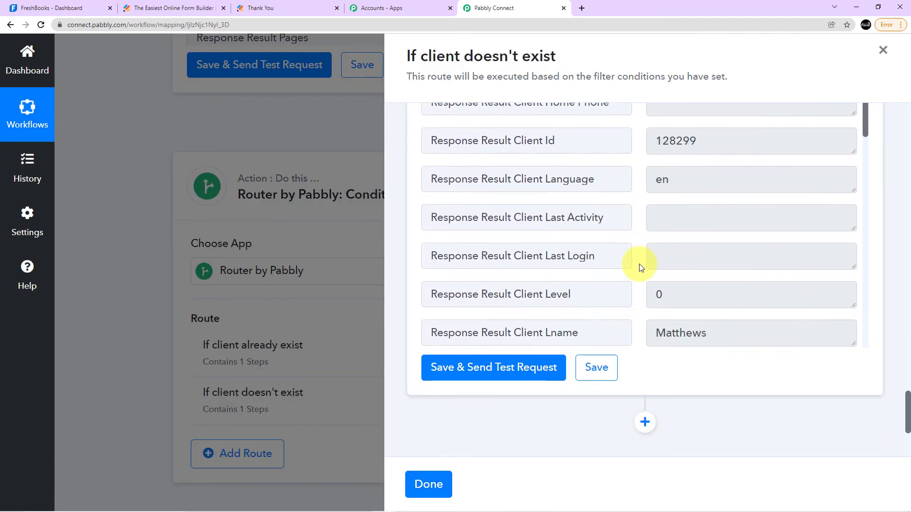
pyautogui.scroll(-15, 640, 264)
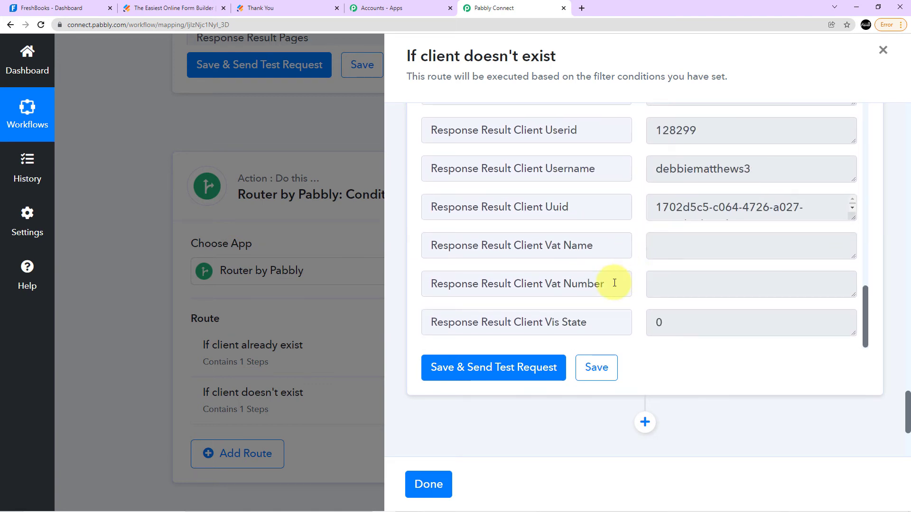
pyautogui.scroll(6, 615, 283)
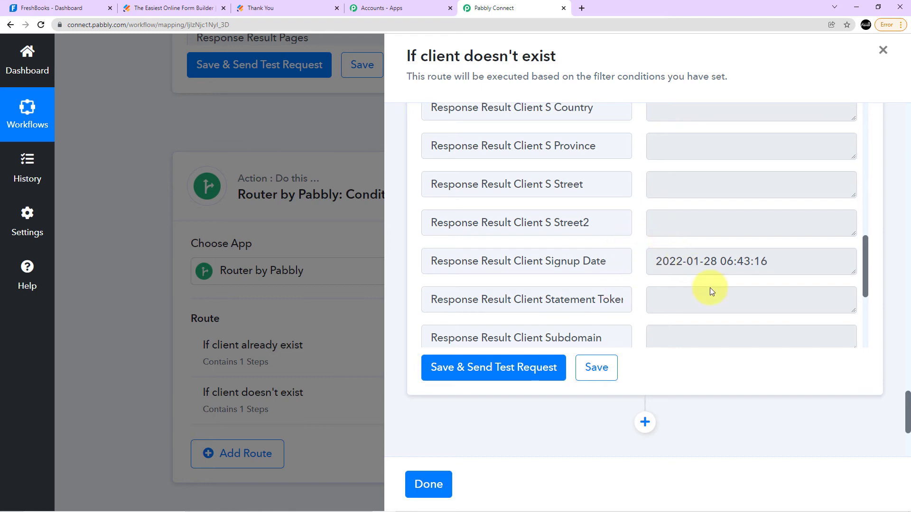
# Add a FreshBooks action with the Create Invoice event after the Create Client action and connect it to FreshBooks.
pyautogui.scroll(-4, 738, 367)
pyautogui.click(645, 232)
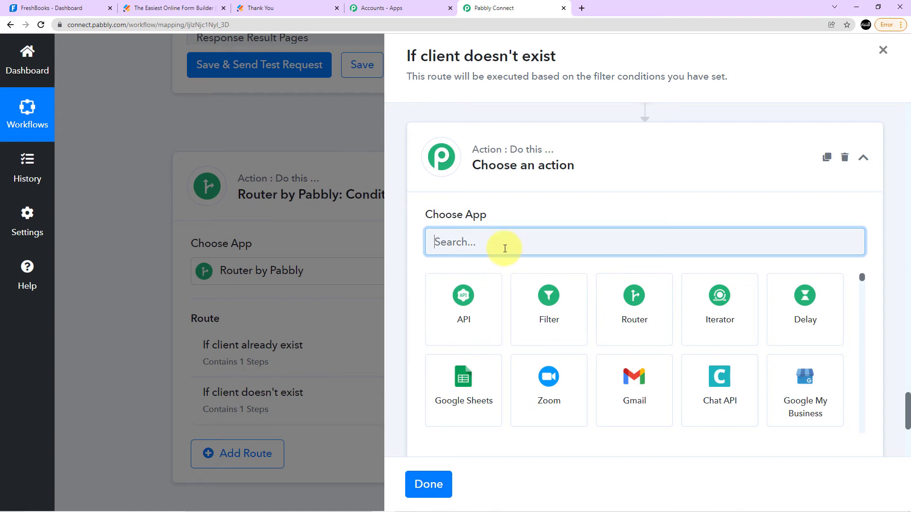
pyautogui.write('Fresh')
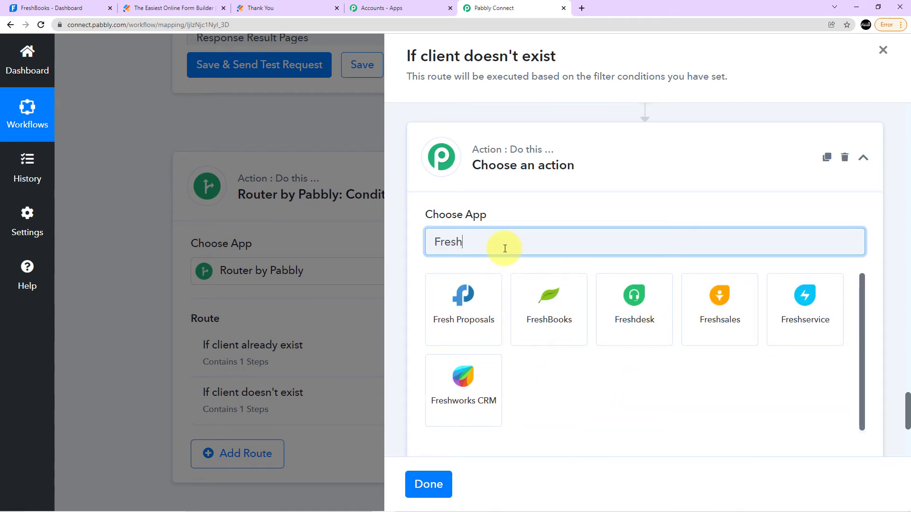
pyautogui.click(549, 304)
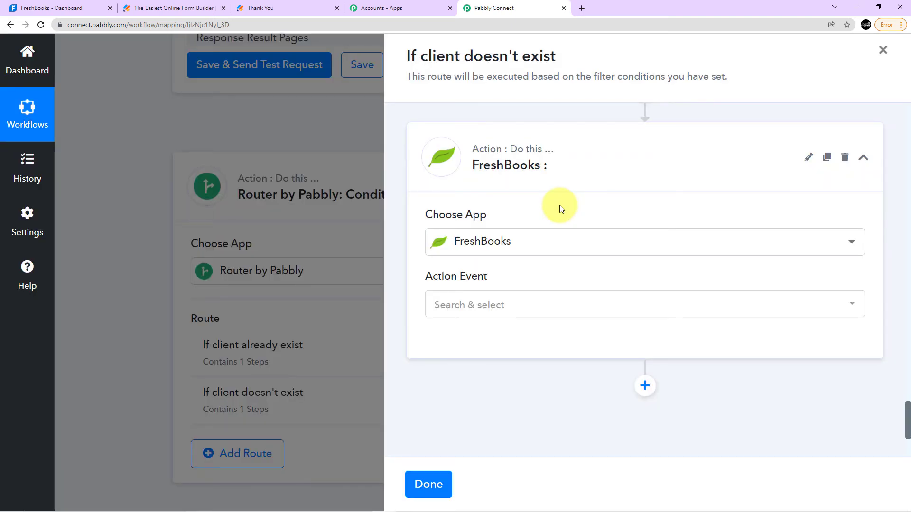
pyautogui.click(492, 303)
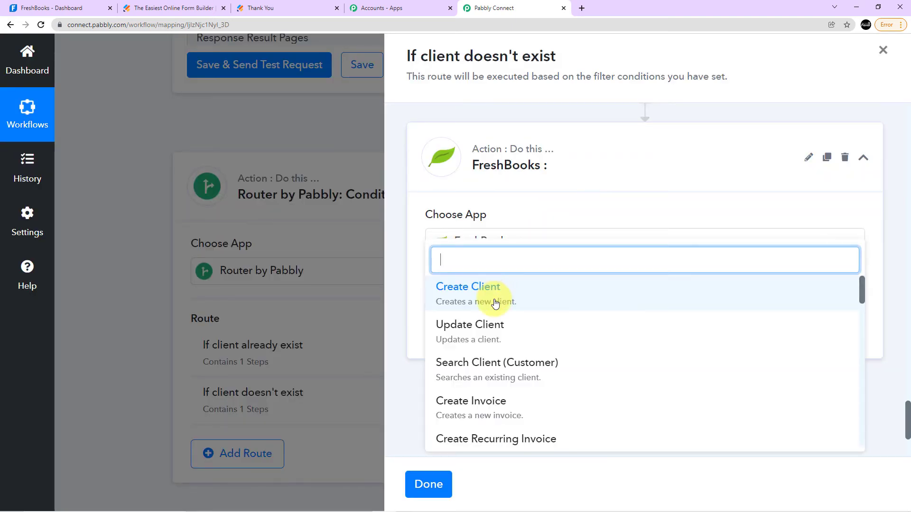
pyautogui.click(486, 401)
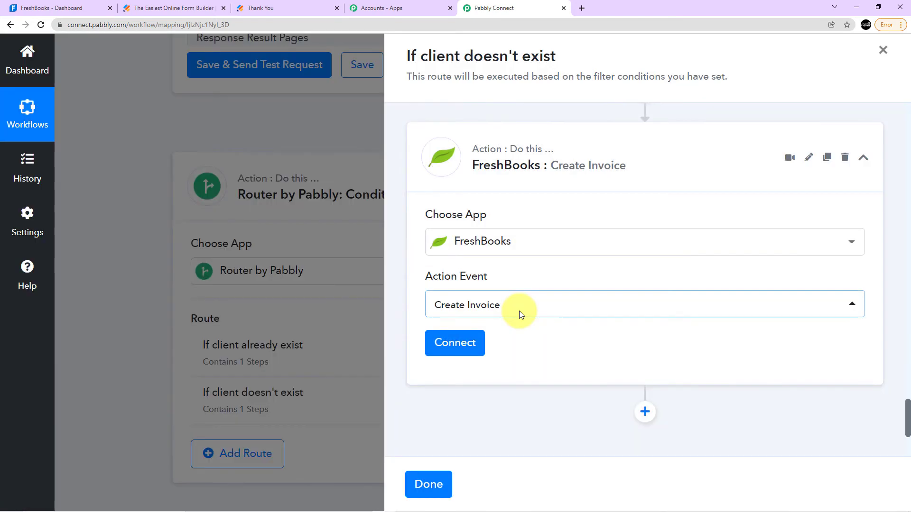
pyautogui.click(458, 250)
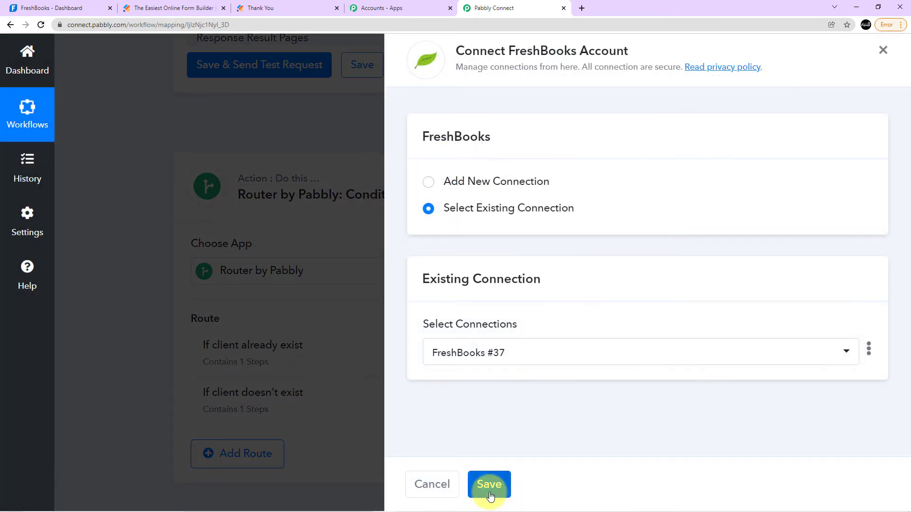
pyautogui.click(490, 485)
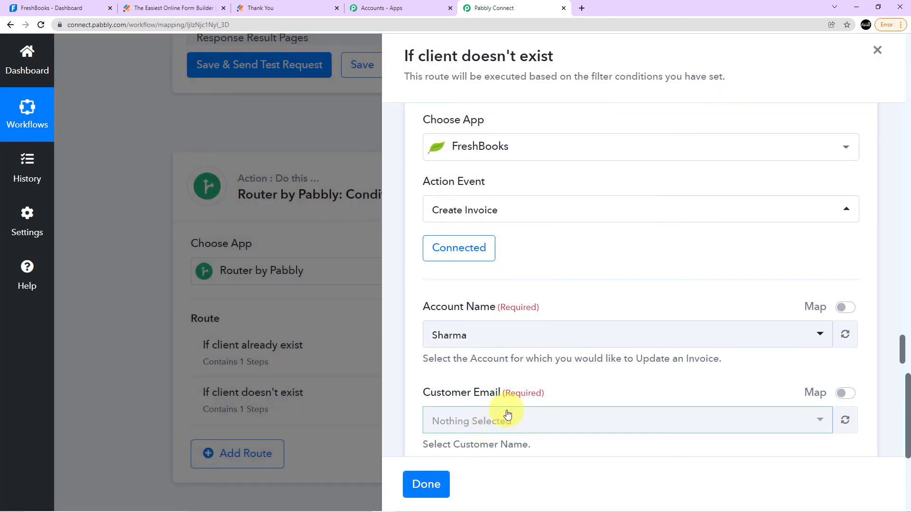
# Check the invoice's Customer Email choices and the email mapping used in the preceding Create Client action.
pyautogui.scroll(-2, 498, 380)
pyautogui.click(486, 328)
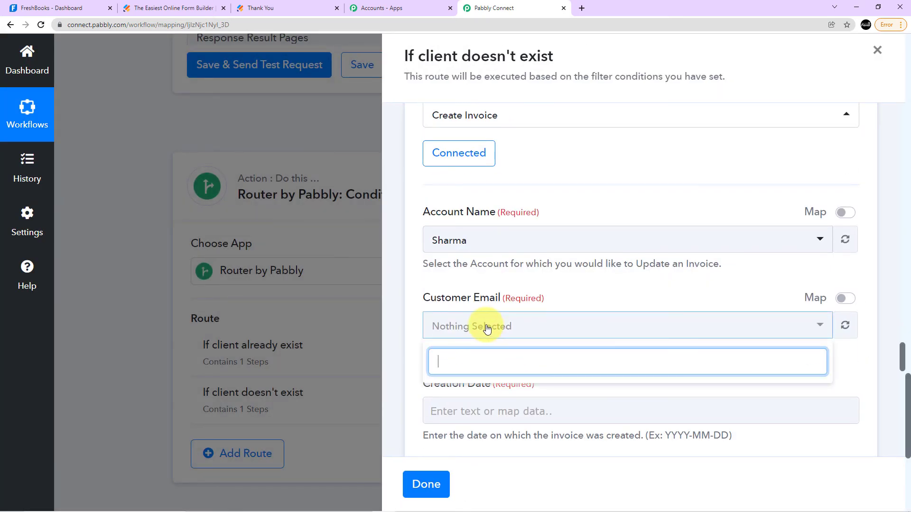
pyautogui.scroll(-3, 490, 326)
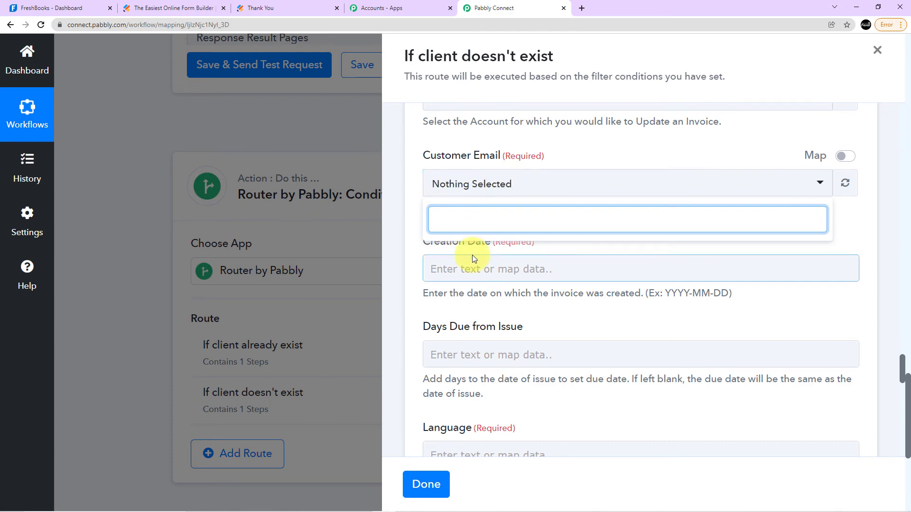
pyautogui.scroll(10, 522, 275)
pyautogui.scroll(15, 509, 276)
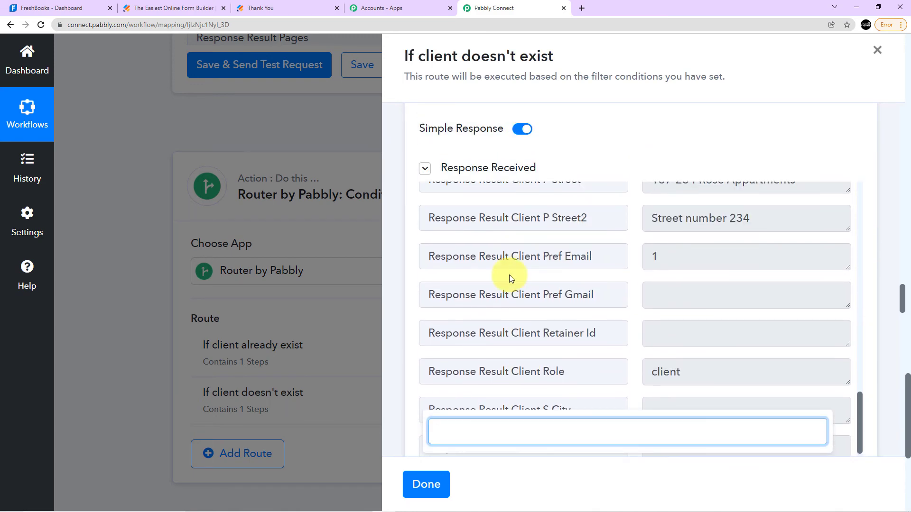
pyautogui.scroll(4, 601, 266)
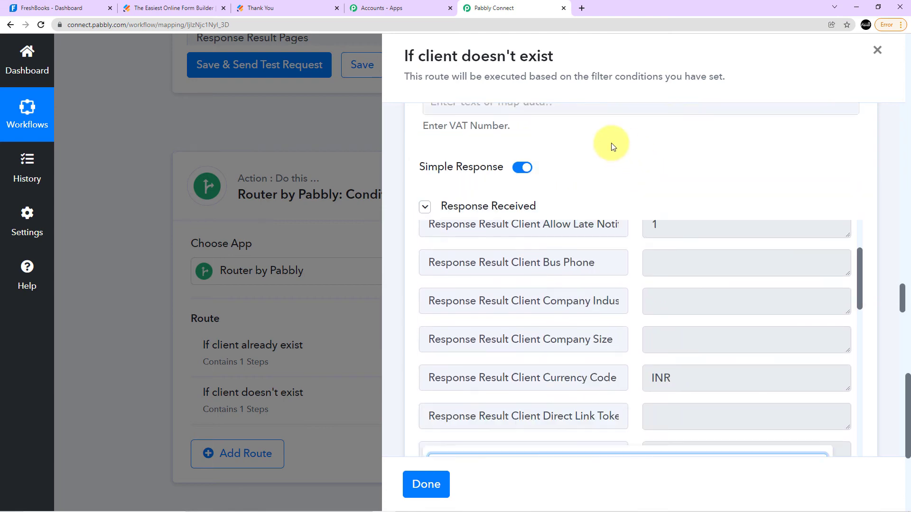
pyautogui.scroll(16, 611, 144)
pyautogui.scroll(15, 560, 263)
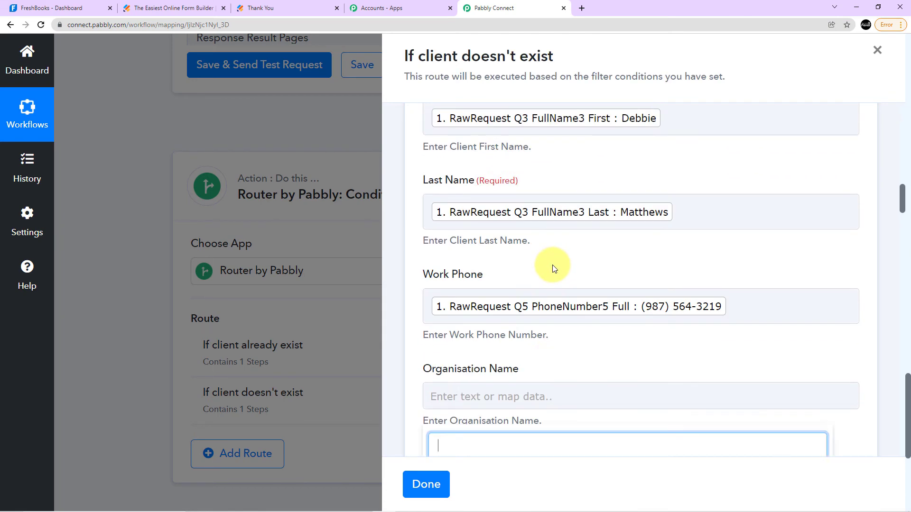
pyautogui.scroll(-5, 494, 197)
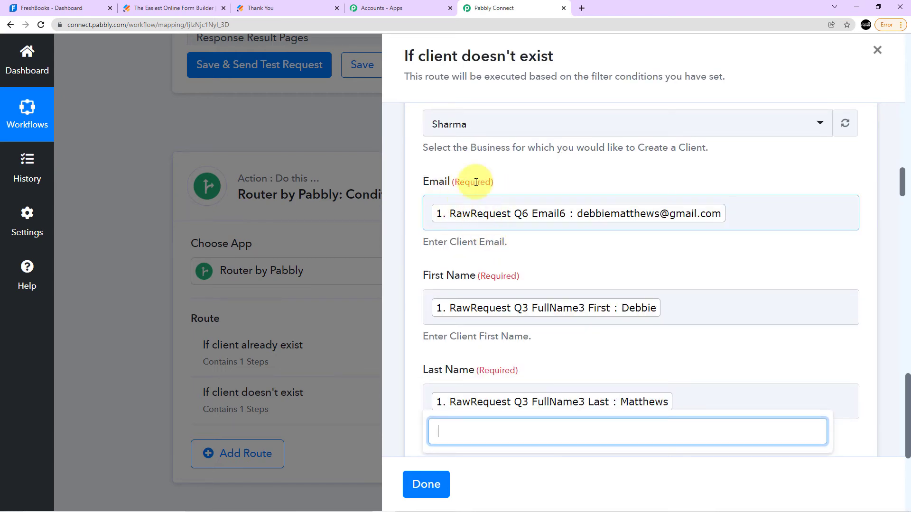
pyautogui.scroll(-20, 603, 270)
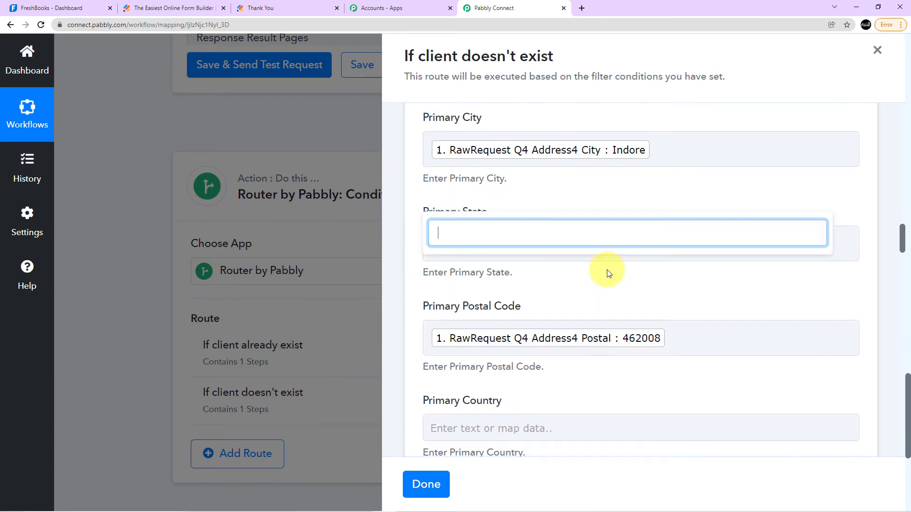
pyautogui.scroll(-20, 600, 271)
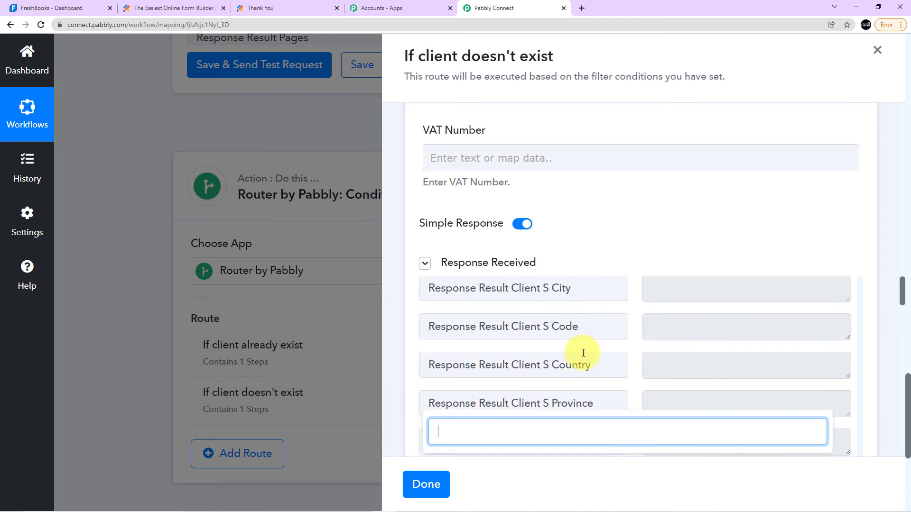
pyautogui.scroll(-10, 588, 412)
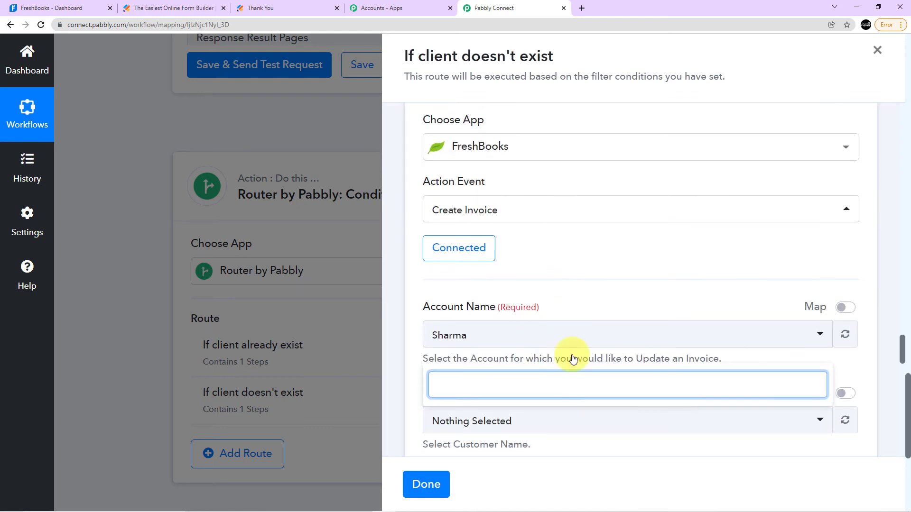
pyautogui.click(582, 196)
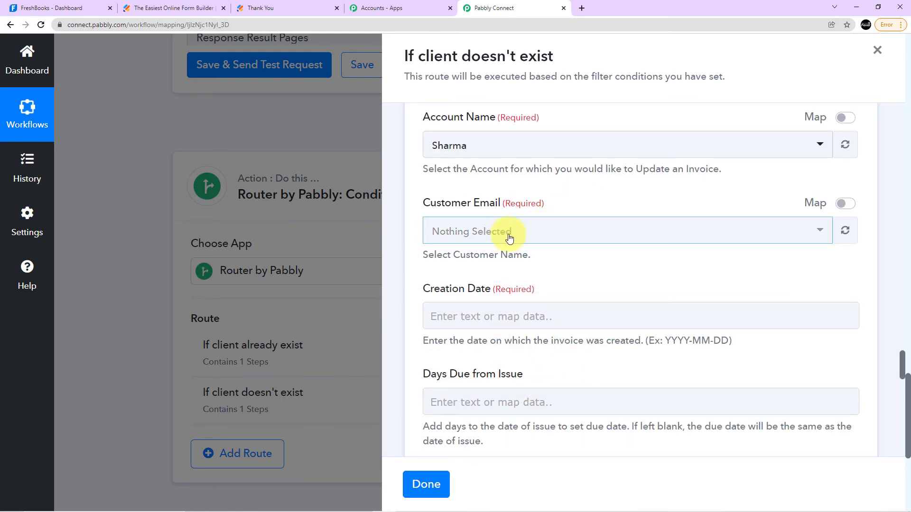
# Refresh the invoice's Customer Email options and switch the field to mapping with its prefilled value cleared.
pyautogui.click(845, 230)
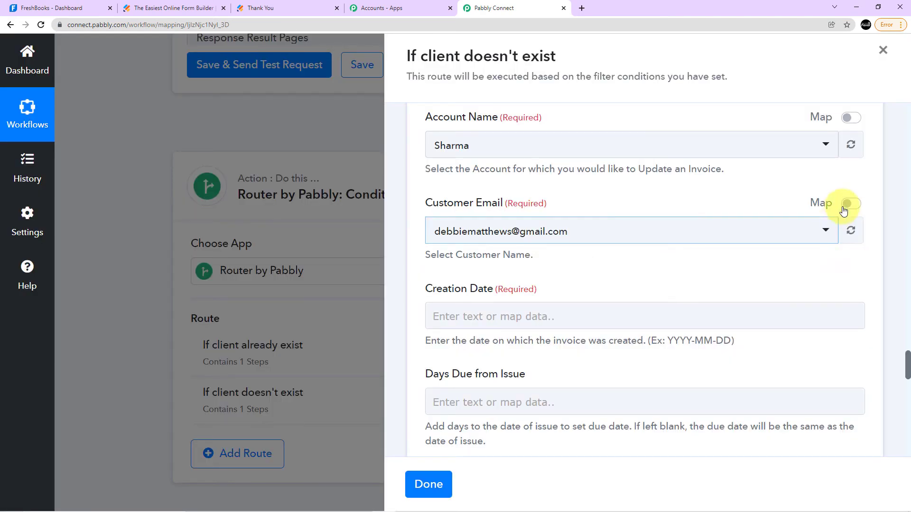
pyautogui.click(843, 211)
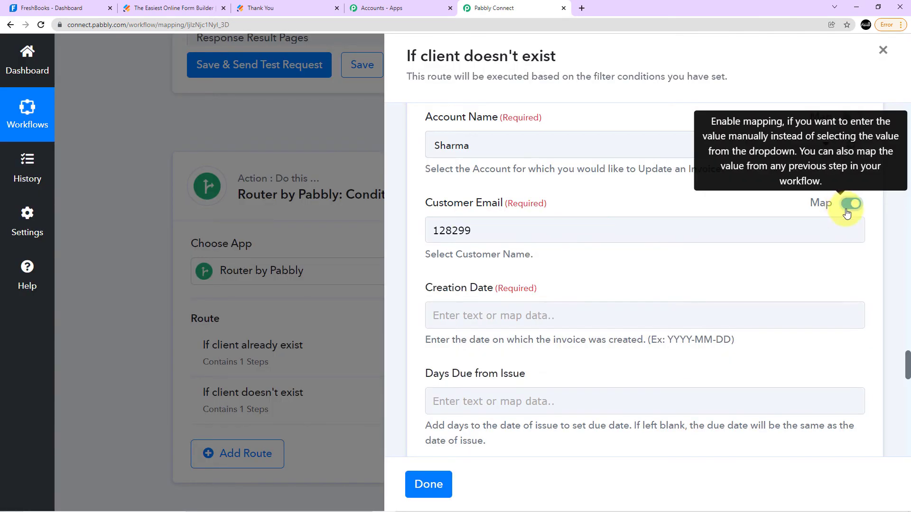
pyautogui.moveTo(464, 231); pyautogui.dragTo(423, 231)
pyautogui.press('BackSpace')
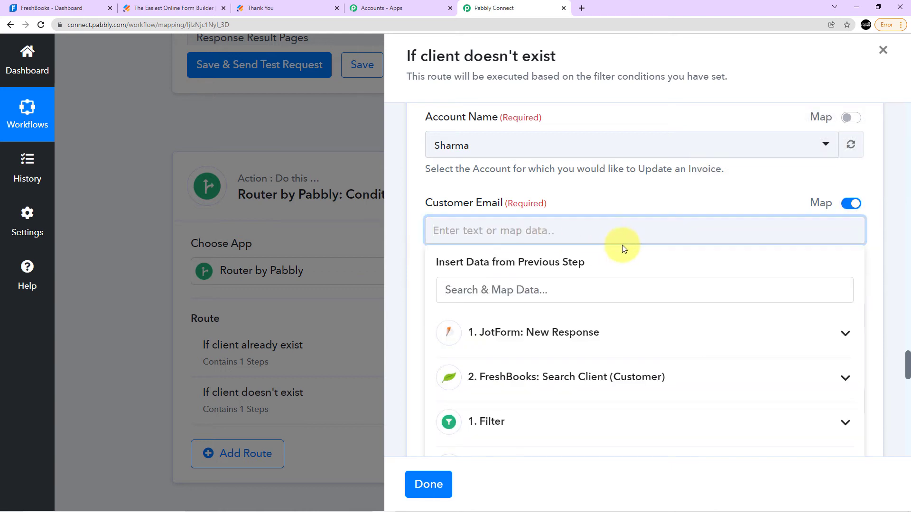
# Map the invoice's Customer Email to the Response Result Client Id from the FreshBooks Create Client step.
pyautogui.scroll(-3, 538, 334)
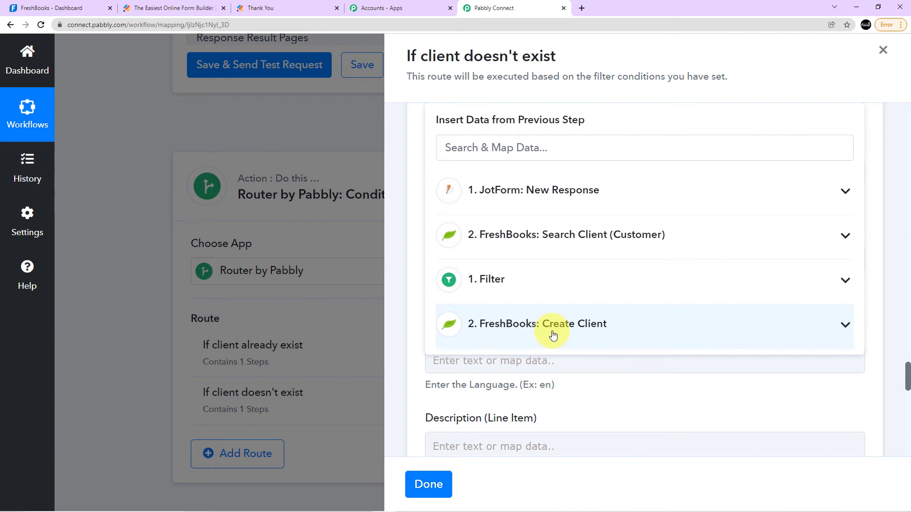
pyautogui.click(553, 335)
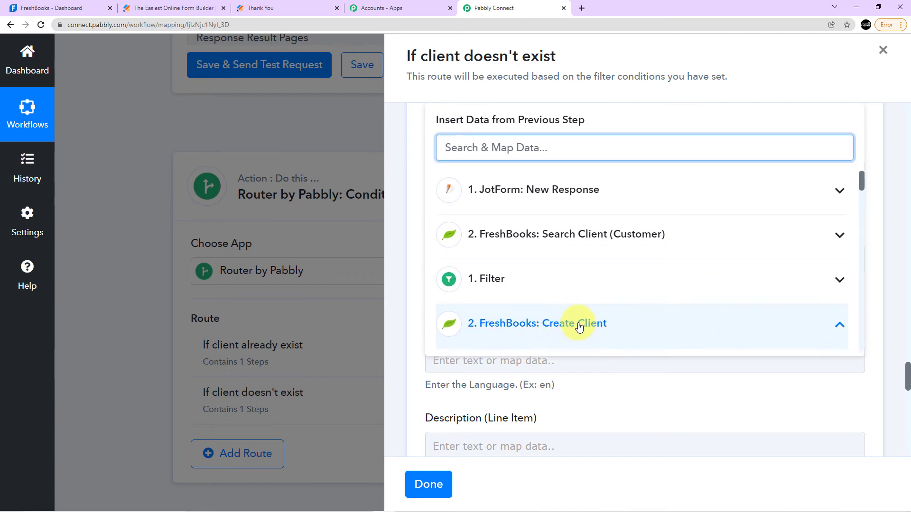
pyautogui.scroll(-2, 579, 327)
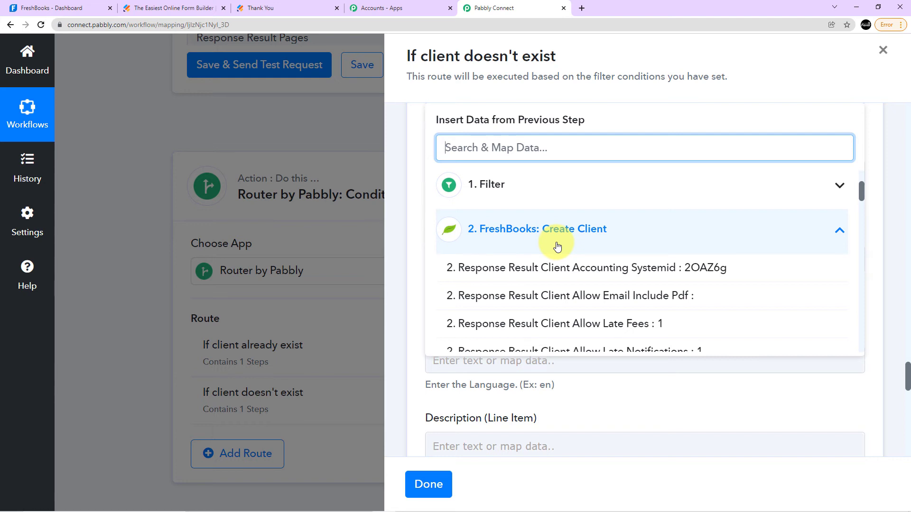
pyautogui.scroll(2, 556, 247)
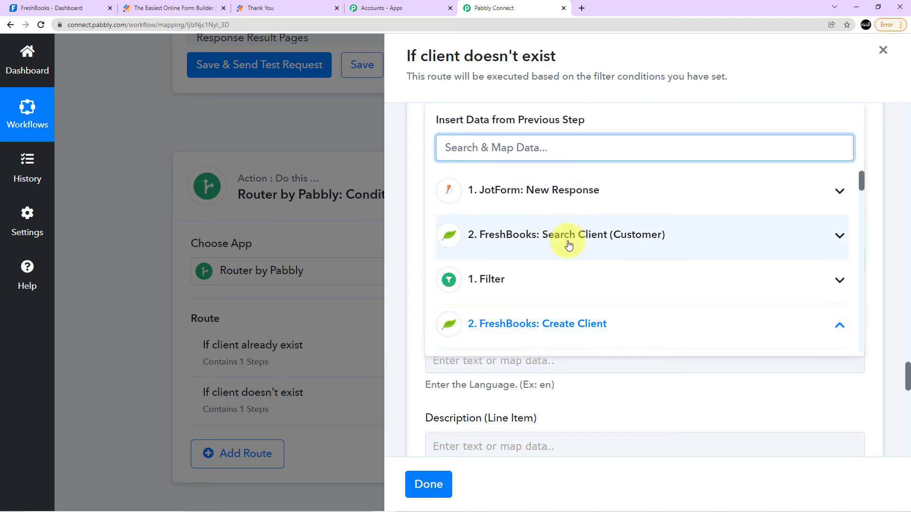
pyautogui.scroll(-2, 555, 250)
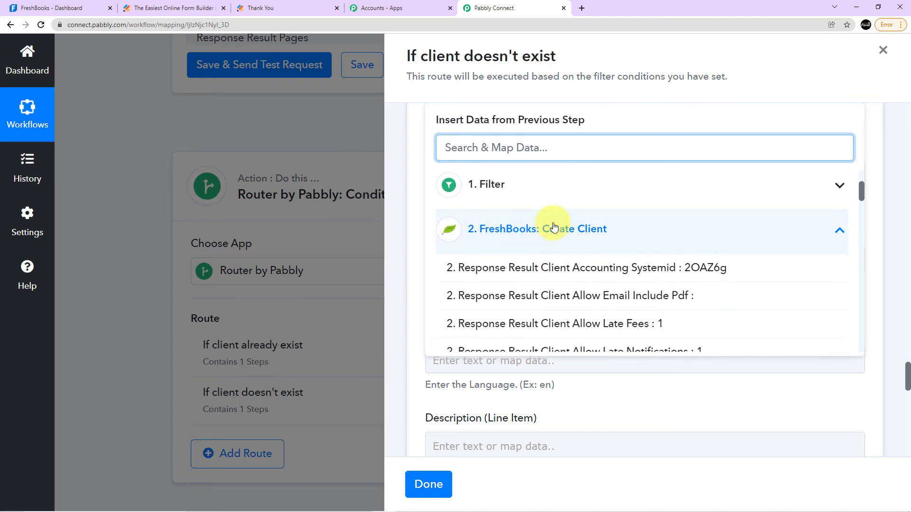
pyautogui.scroll(-2, 563, 241)
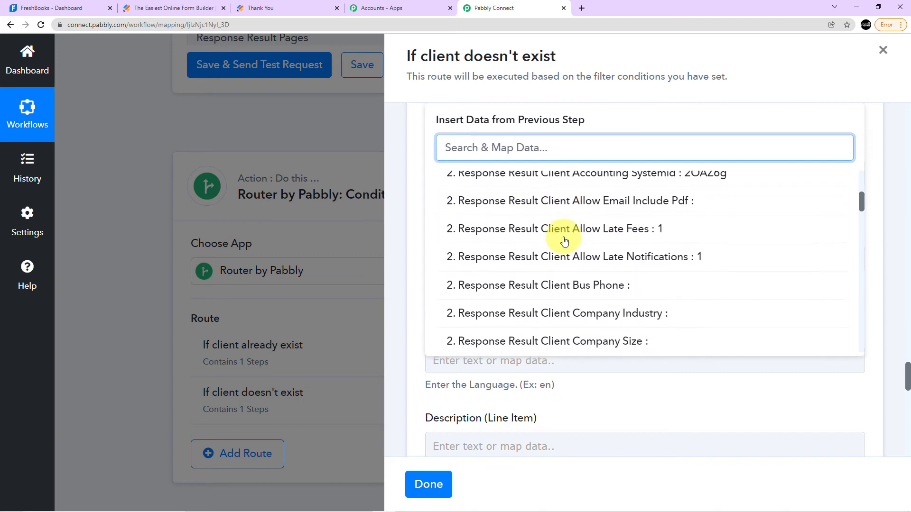
pyautogui.scroll(-3, 600, 245)
pyautogui.scroll(-4, 598, 244)
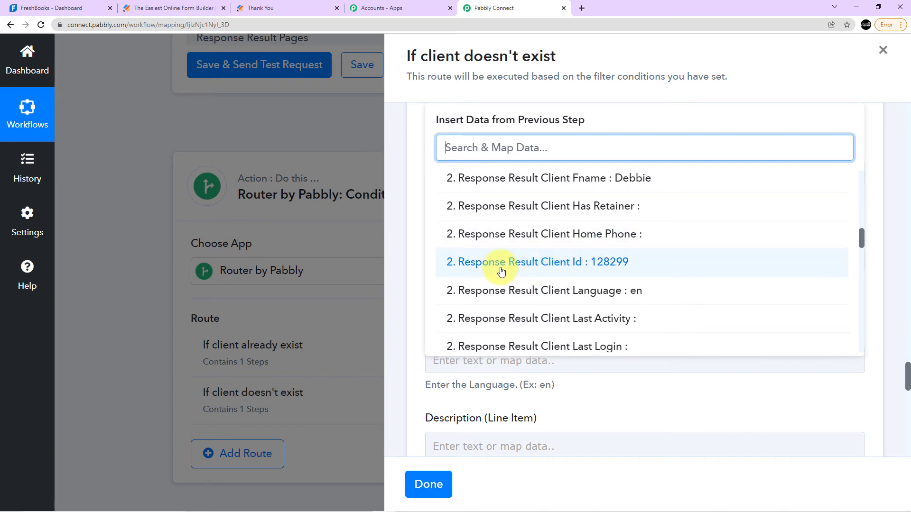
pyautogui.click(584, 264)
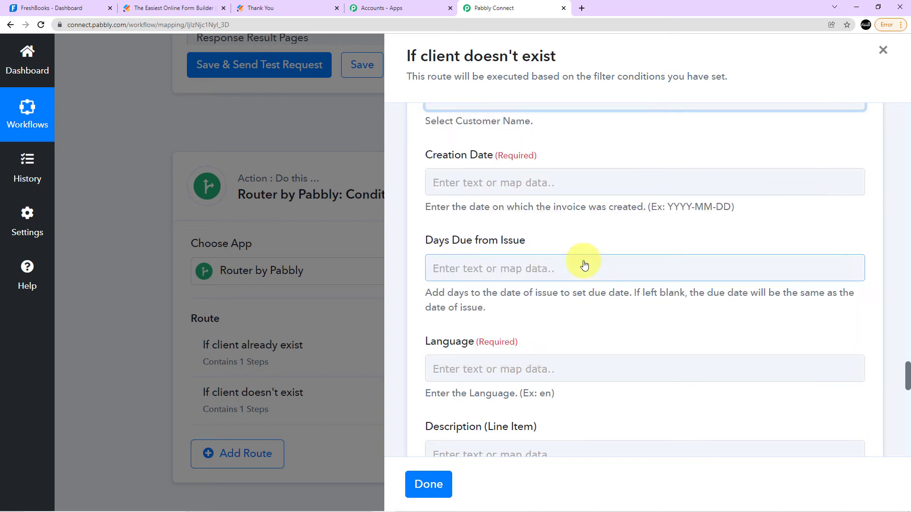
pyautogui.click(603, 132)
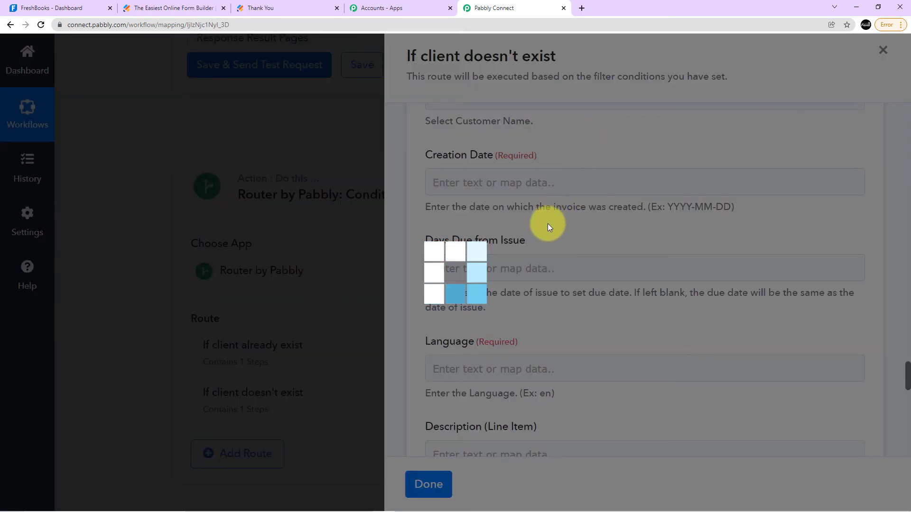
pyautogui.scroll(-1, 530, 238)
pyautogui.scroll(4, 531, 241)
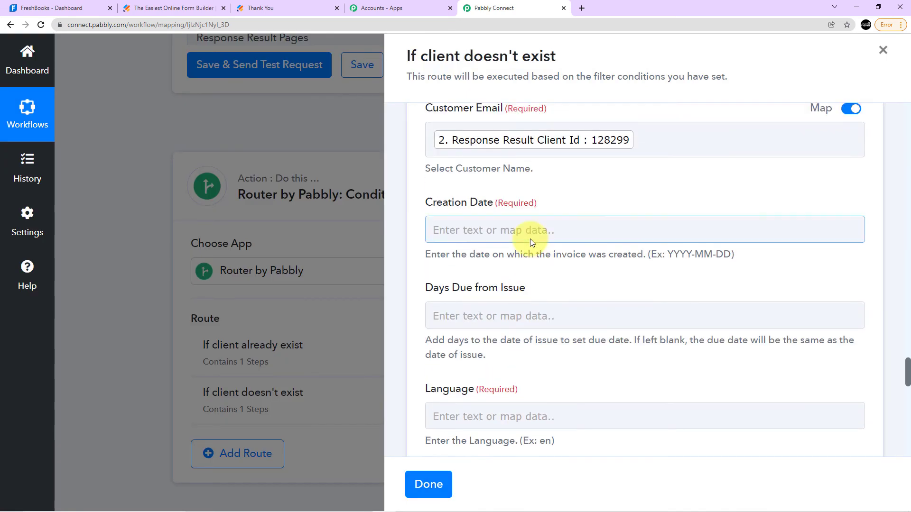
# Start the invoice's Creation Date with the JotForm response's RawRequest Q16 Date Year followed by a hyphen.
pyautogui.scroll(-2, 527, 243)
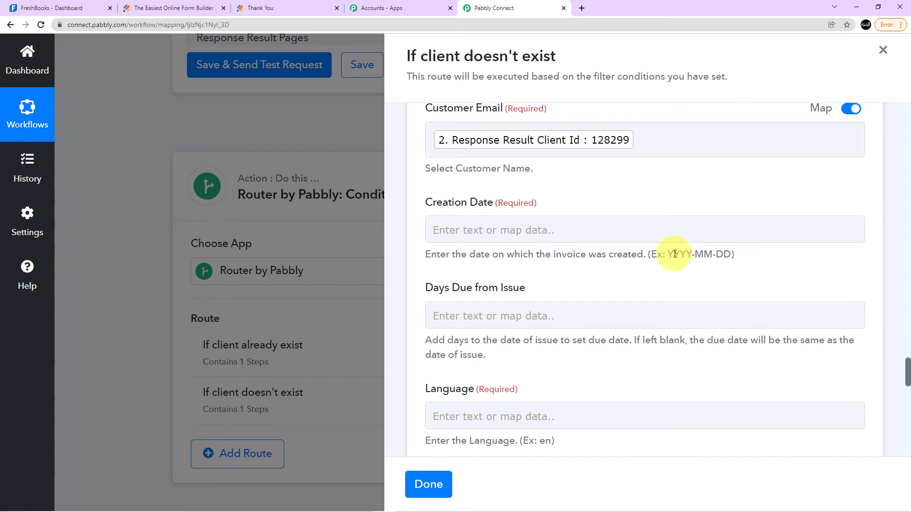
pyautogui.click(498, 227)
pyautogui.scroll(-2, 522, 237)
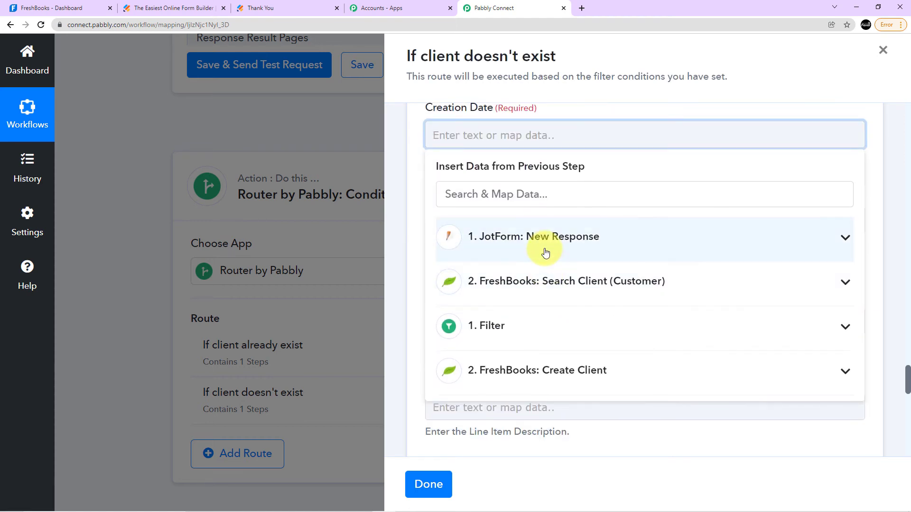
pyautogui.click(546, 253)
pyautogui.scroll(-10, 546, 253)
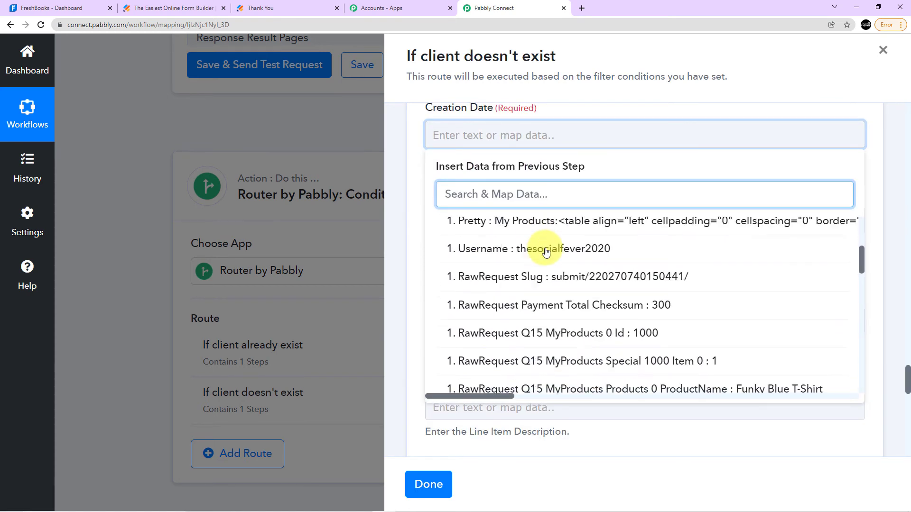
pyautogui.scroll(-6, 545, 251)
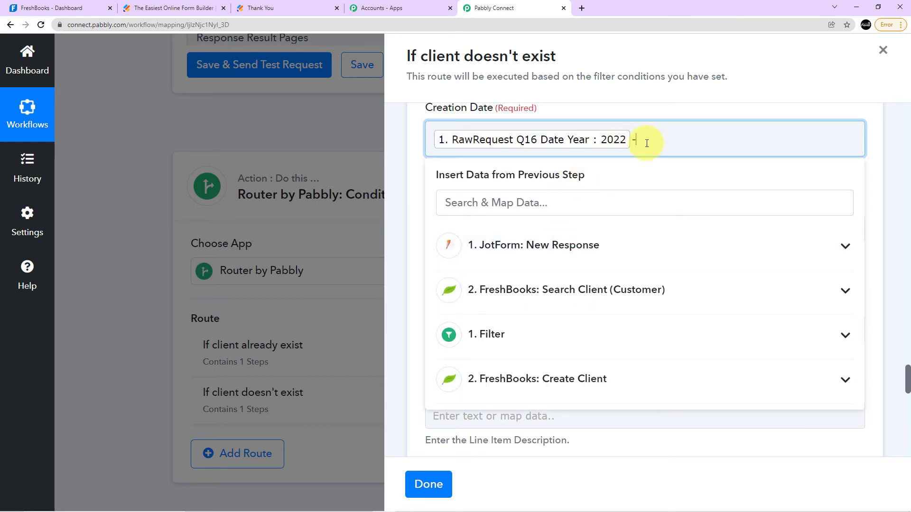
# Add the JotForm response's RawRequest Q16 Date Month after the year in the Creation Date.
pyautogui.scroll(-1, 549, 258)
pyautogui.click(539, 197)
pyautogui.scroll(-11, 577, 281)
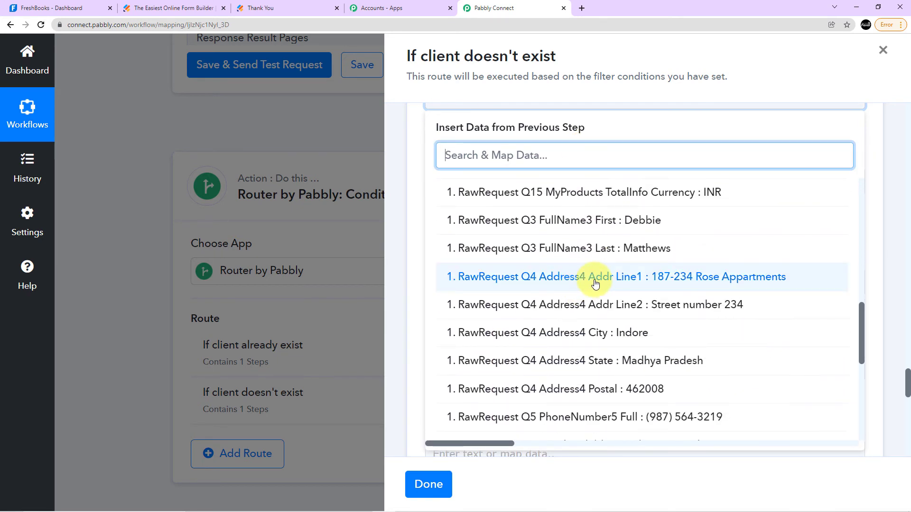
pyautogui.scroll(-3, 595, 283)
pyautogui.scroll(-1, 612, 284)
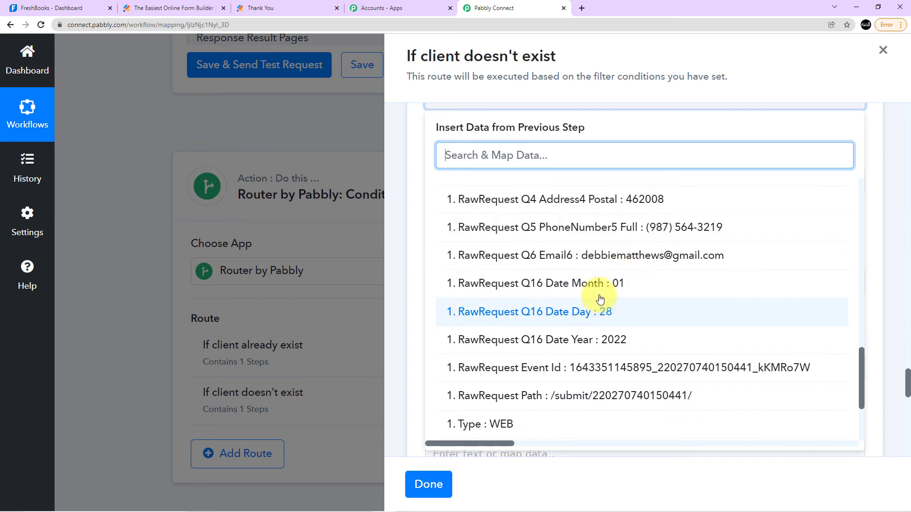
pyautogui.click(600, 304)
pyautogui.click(604, 273)
# Append RawRequest Q16 Date Day to the Creation Date and insert a hyphen between the month and the day.
pyautogui.click(535, 197)
pyautogui.scroll(-10, 568, 263)
pyautogui.scroll(-3, 660, 298)
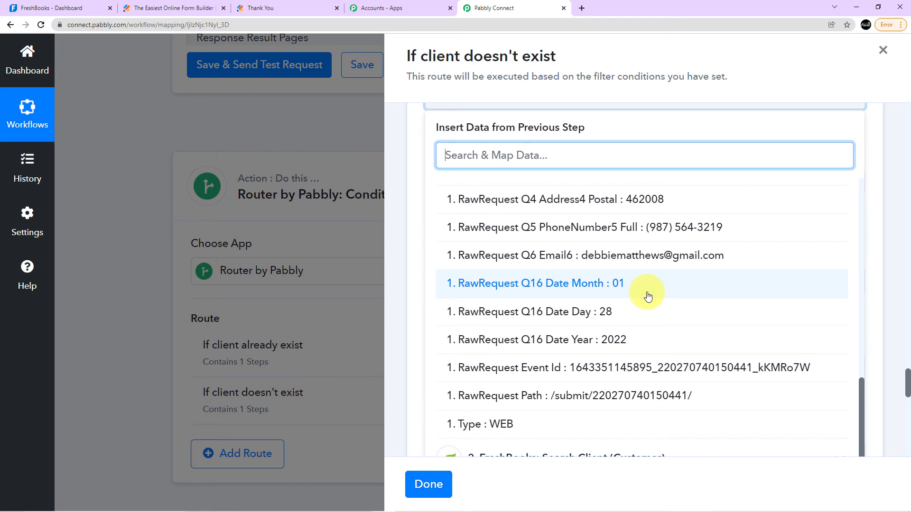
pyautogui.click(594, 319)
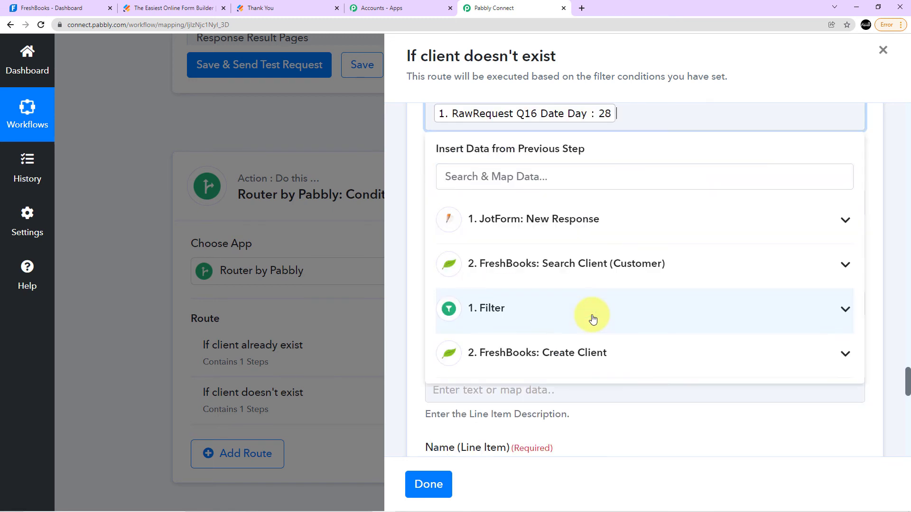
pyautogui.click(611, 93)
pyautogui.scroll(3, 524, 176)
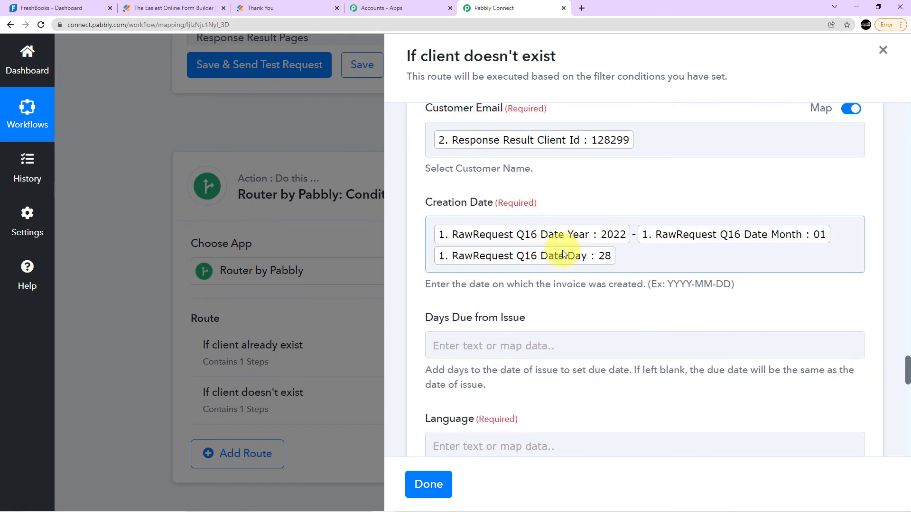
pyautogui.click(840, 235)
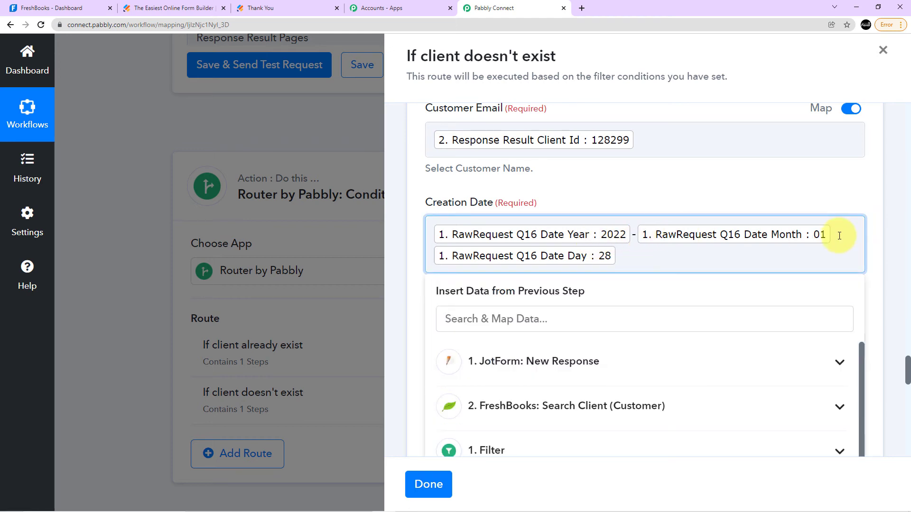
pyautogui.scroll(-2, 656, 258)
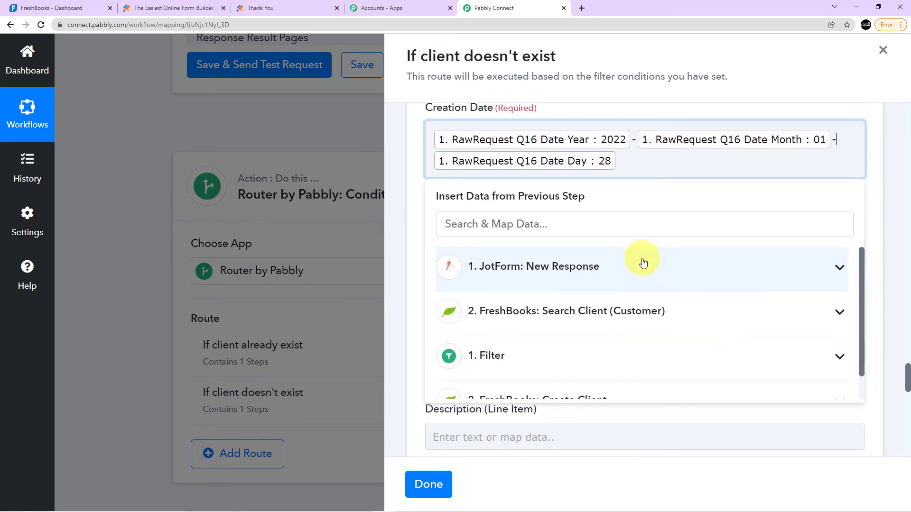
pyautogui.click(630, 106)
# Set the invoice's Language to en, leaving Days Due from Issue blank.
pyautogui.scroll(-2, 535, 268)
pyautogui.click(472, 251)
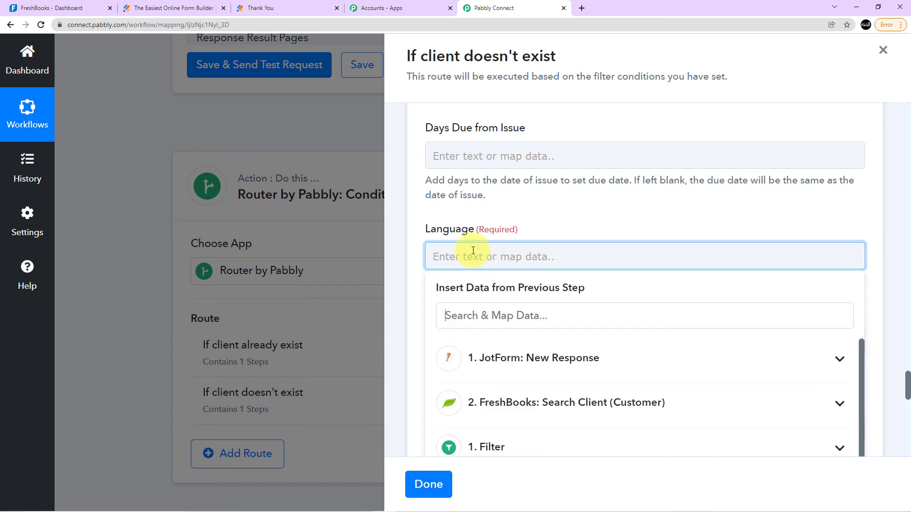
pyautogui.click(532, 214)
pyautogui.scroll(-2, 533, 214)
pyautogui.scroll(-3, 532, 214)
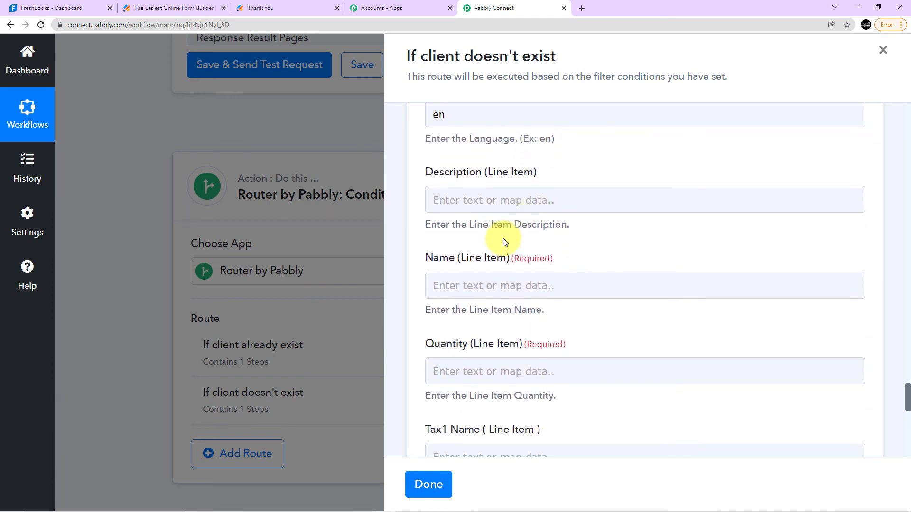
pyautogui.click(493, 234)
pyautogui.scroll(-2, 500, 238)
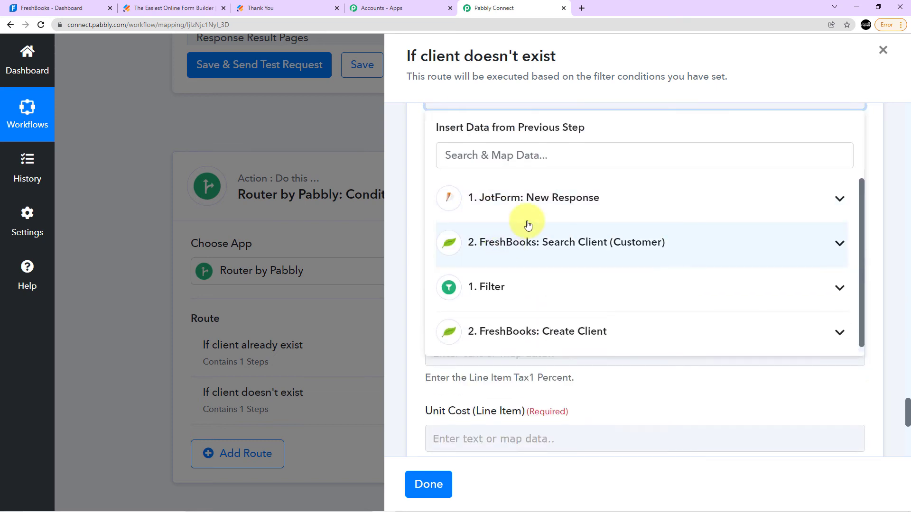
pyautogui.click(539, 197)
pyautogui.scroll(-3, 609, 283)
pyautogui.scroll(-7, 609, 284)
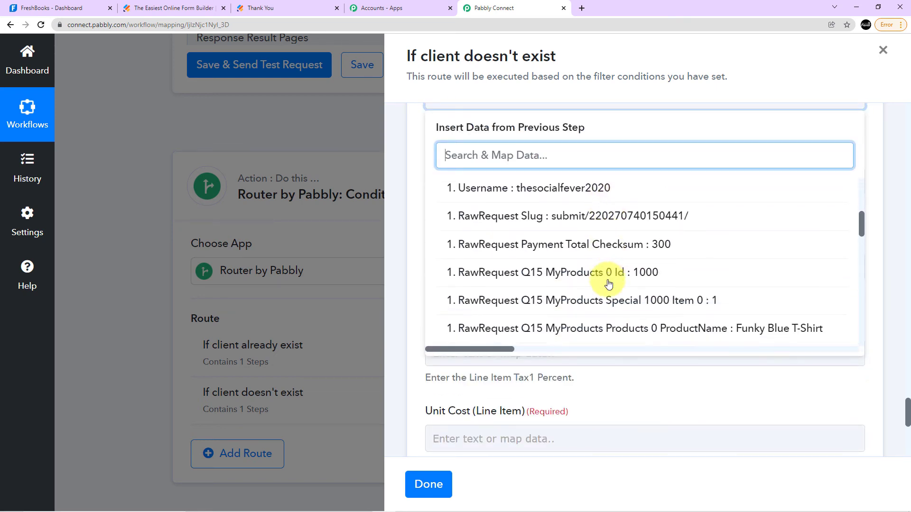
pyautogui.scroll(-4, 658, 264)
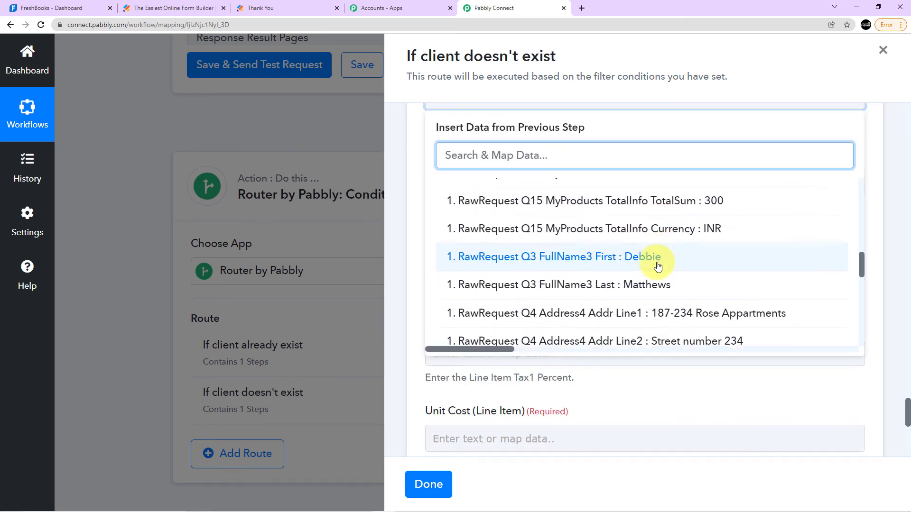
pyautogui.scroll(4, 657, 260)
pyautogui.click(629, 123)
pyautogui.scroll(5, 619, 279)
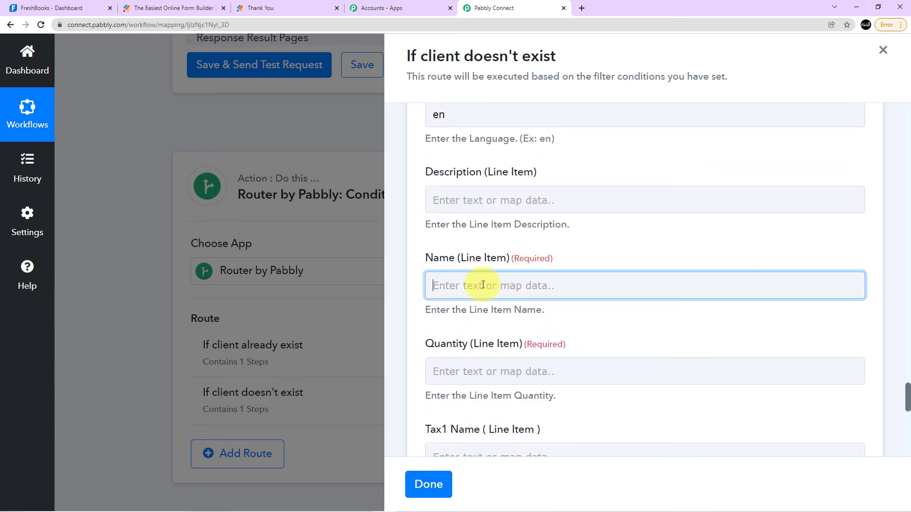
# Map the invoice's Name (Line Item) to RawRequest Q15 MyProducts Products 0 ProductName from the JotForm response.
pyautogui.click(483, 284)
pyautogui.scroll(-2, 482, 284)
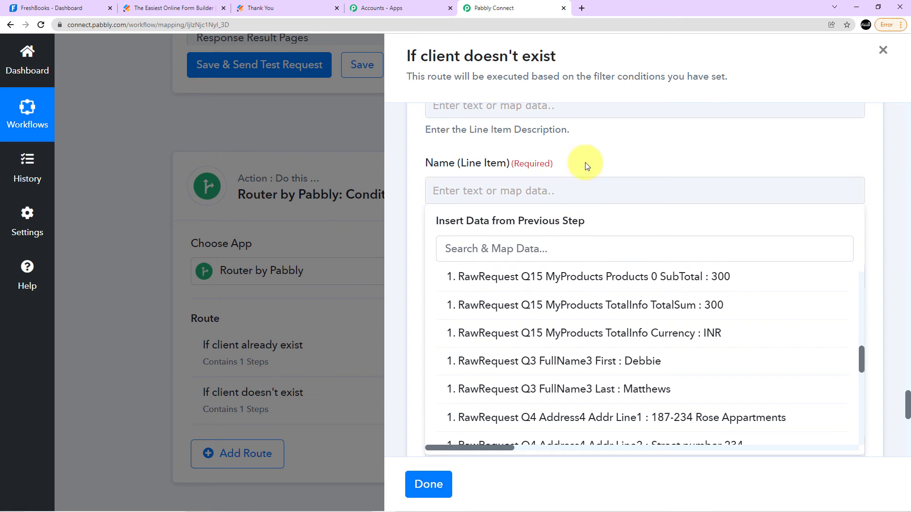
pyautogui.click(584, 167)
pyautogui.click(534, 189)
pyautogui.scroll(-5, 614, 265)
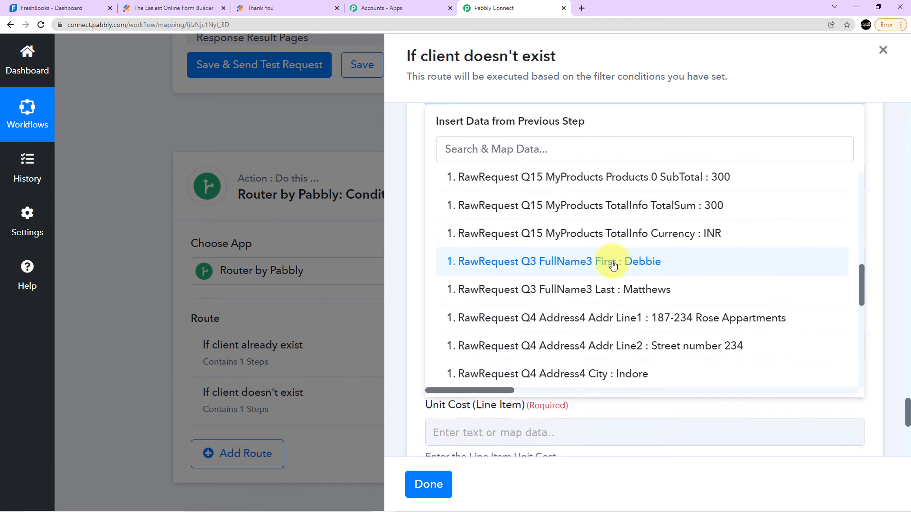
pyautogui.scroll(3, 620, 258)
pyautogui.scroll(4, 671, 229)
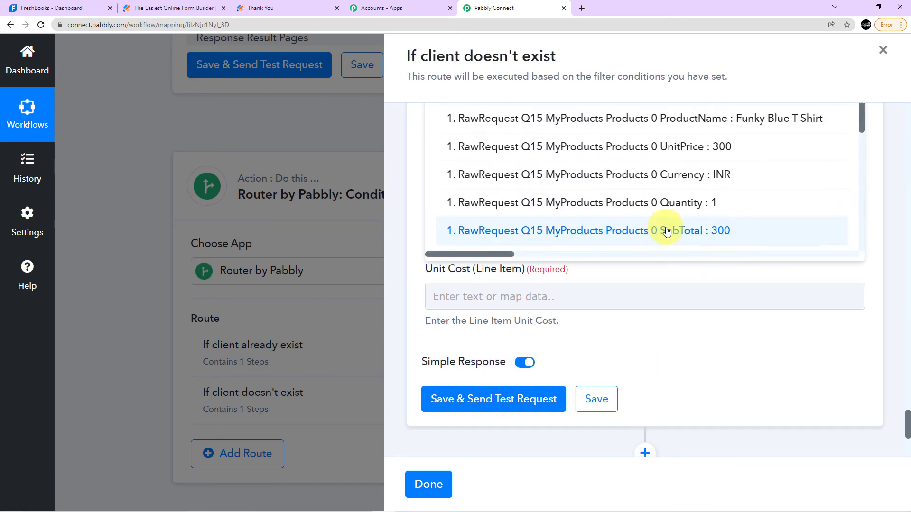
pyautogui.click(718, 174)
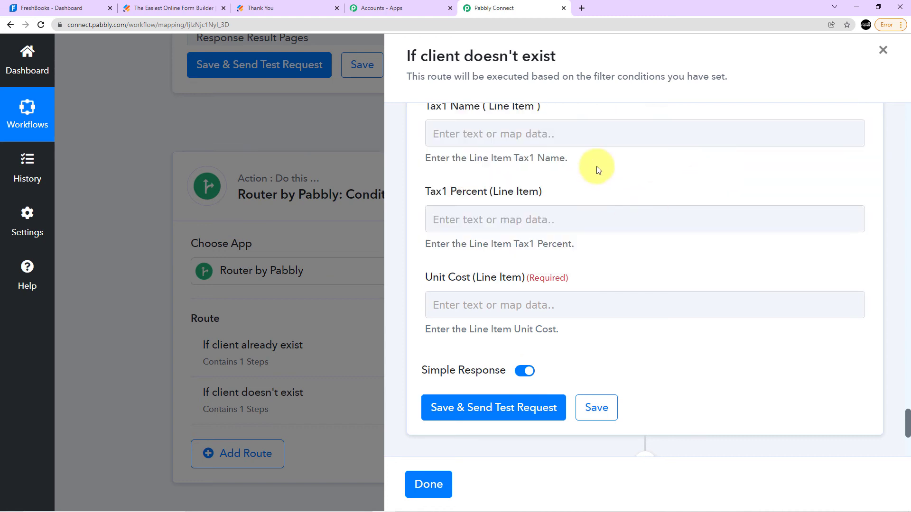
# Map the invoice's Quantity (Line Item) to RawRequest Q15 MyProducts Products 0 Quantity from the JotForm response.
pyautogui.scroll(5, 593, 173)
pyautogui.click(547, 223)
pyautogui.click(579, 179)
pyautogui.scroll(-1, 579, 179)
pyautogui.scroll(-1, 579, 177)
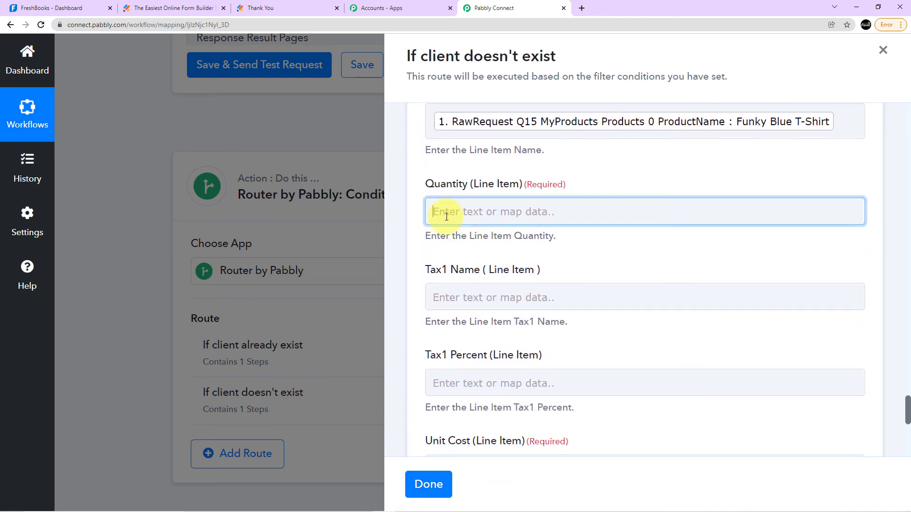
pyautogui.click(433, 210)
pyautogui.click(553, 314)
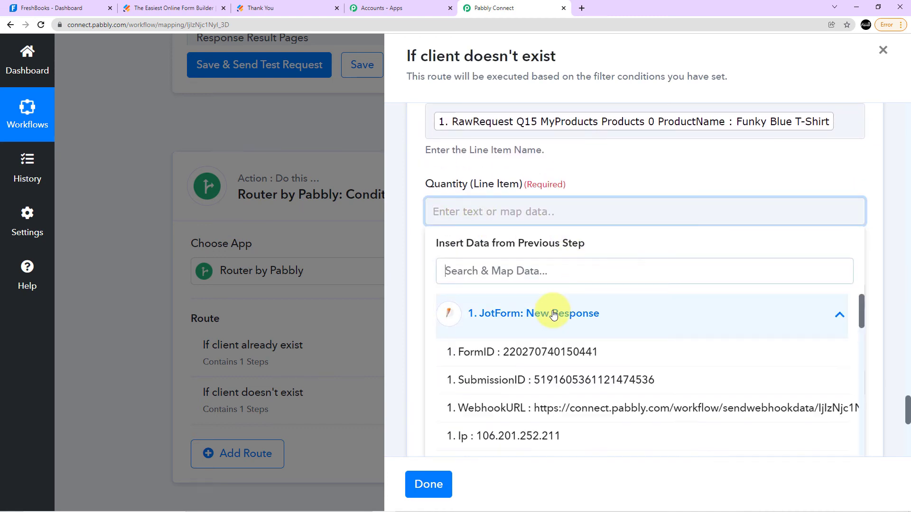
pyautogui.scroll(-5, 610, 322)
pyautogui.scroll(-4, 626, 350)
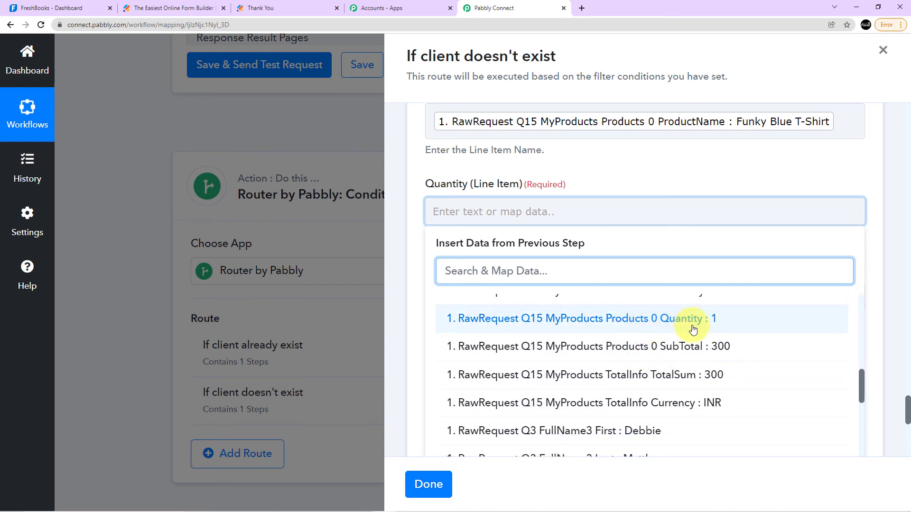
pyautogui.scroll(3, 701, 407)
pyautogui.scroll(-1, 697, 376)
pyautogui.scroll(3, 699, 387)
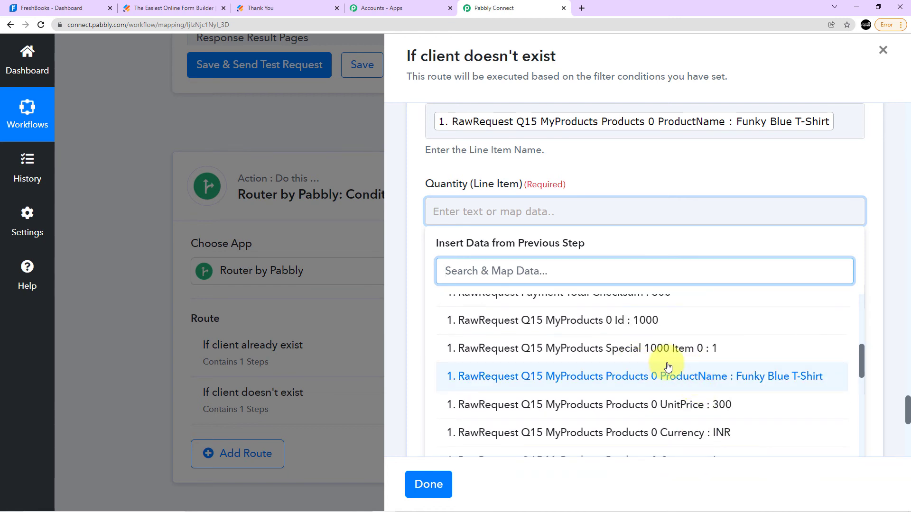
pyautogui.scroll(1, 668, 366)
pyautogui.scroll(-3, 665, 369)
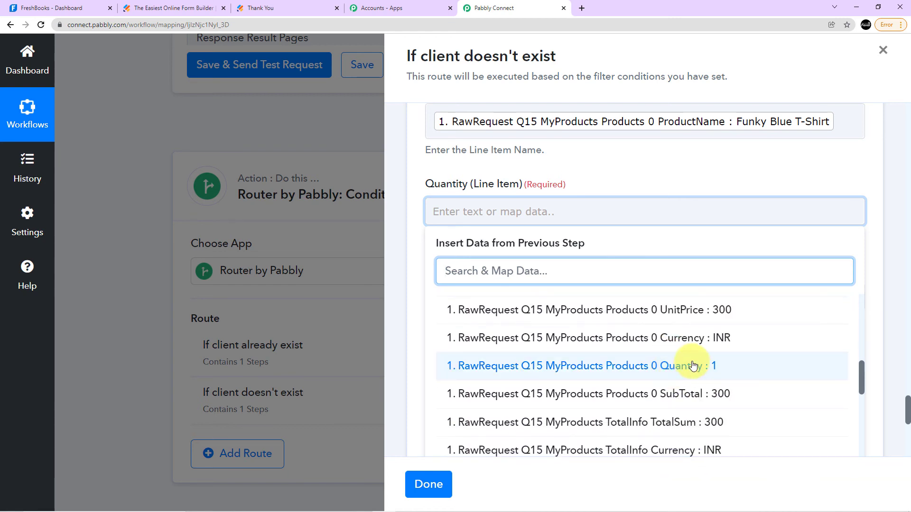
pyautogui.click(691, 366)
# Map Unit Cost (Line Item) to RawRequest Q15 MyProducts Products 0 UnitPrice from the JotForm response, leaving both Tax1 fields blank.
pyautogui.scroll(-3, 555, 365)
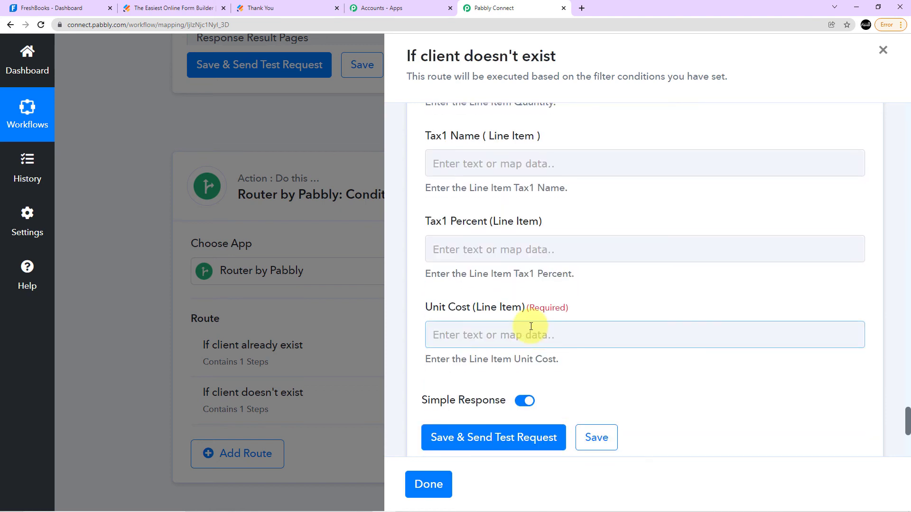
pyautogui.click(509, 335)
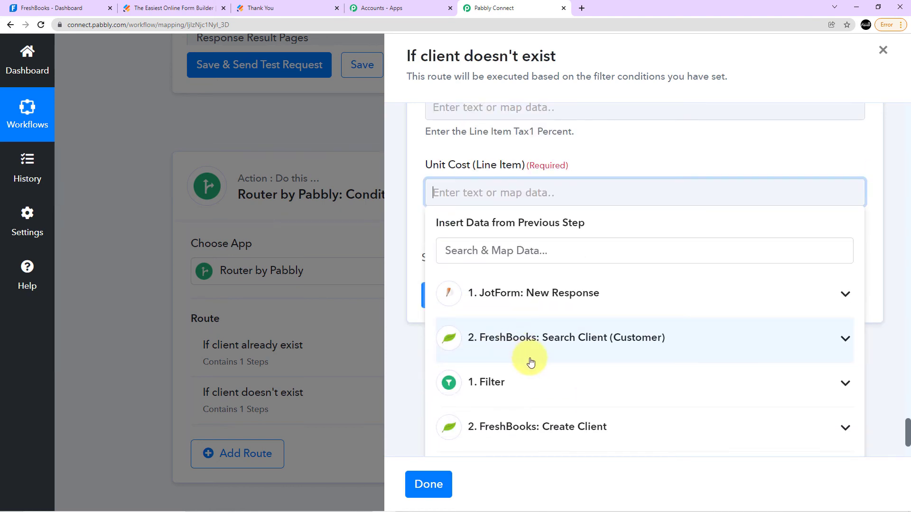
pyautogui.click(560, 308)
pyautogui.scroll(-4, 622, 356)
pyautogui.scroll(-2, 623, 361)
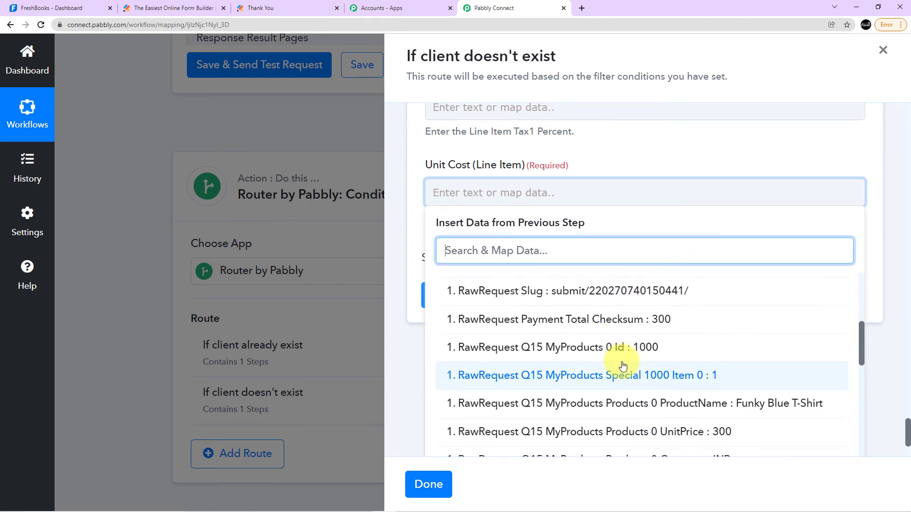
pyautogui.scroll(-4, 620, 346)
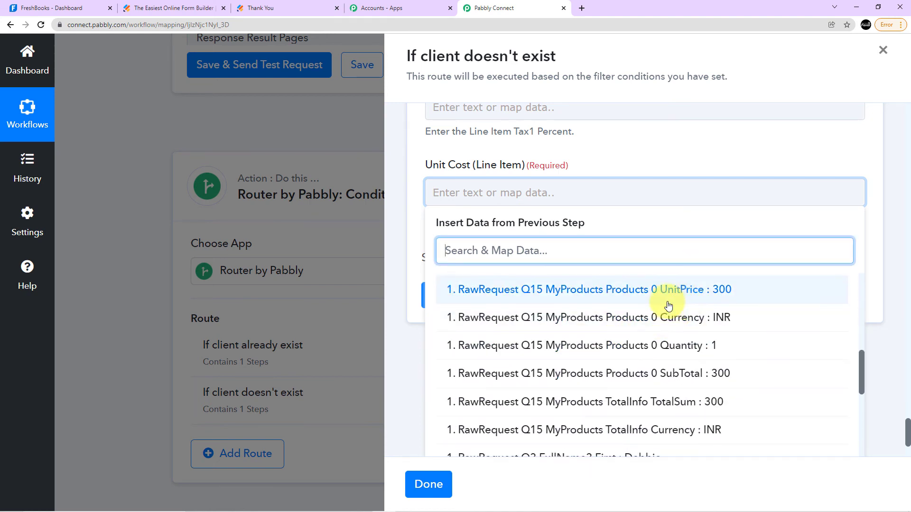
pyautogui.click(636, 289)
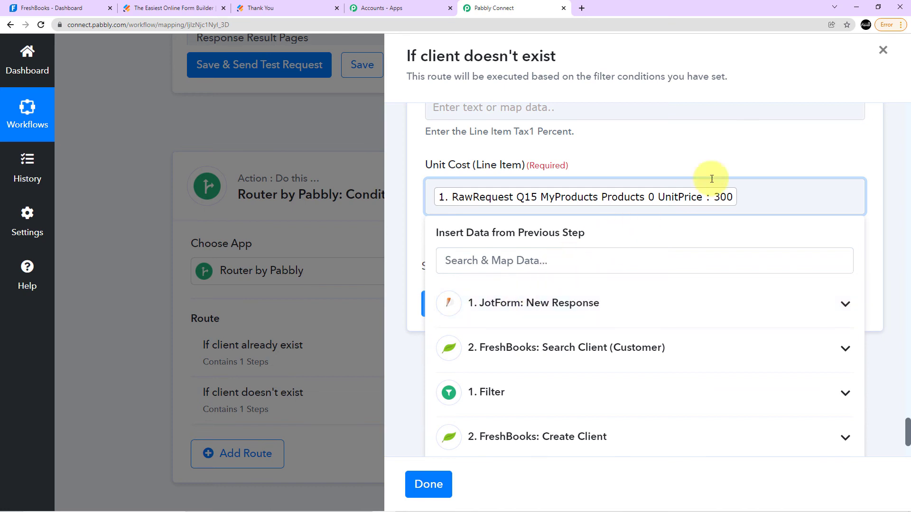
pyautogui.click(692, 171)
# Save the invoice action with a test request and review the invoice response.
pyautogui.click(513, 304)
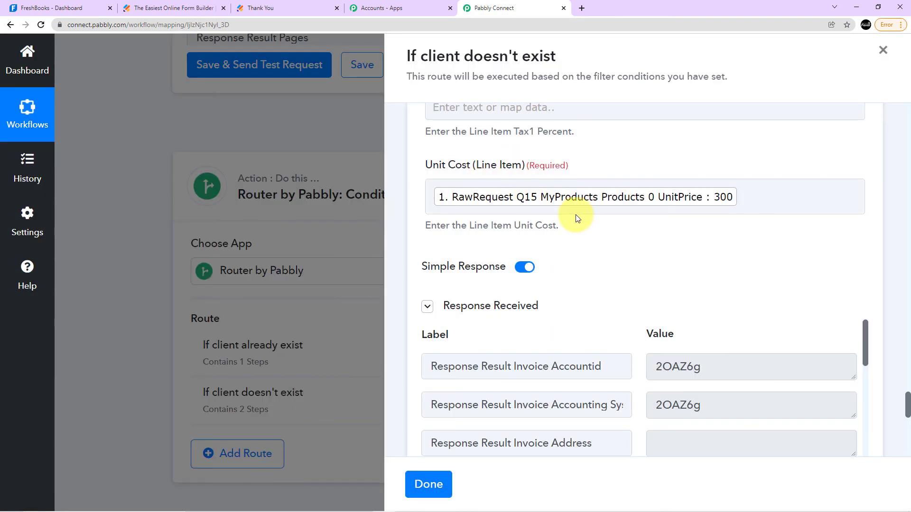
pyautogui.scroll(-10, 549, 209)
pyautogui.scroll(-20, 529, 196)
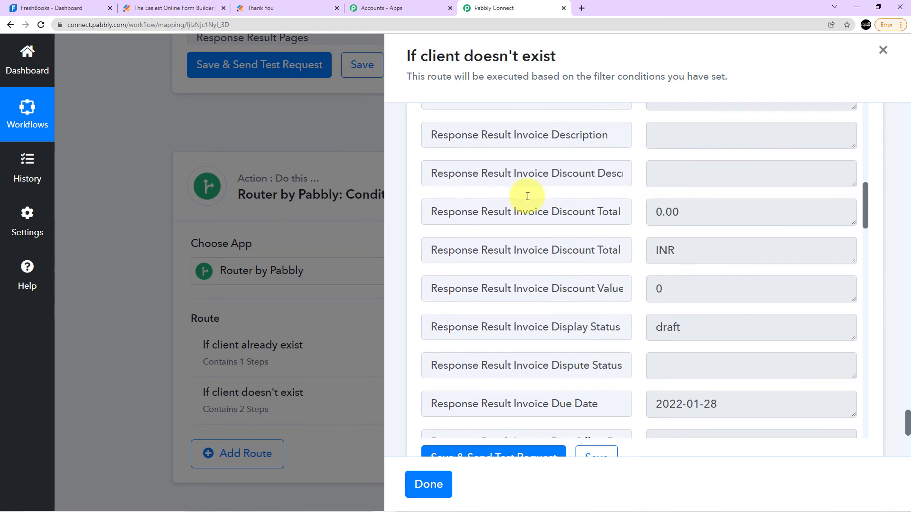
pyautogui.scroll(-5, 783, 214)
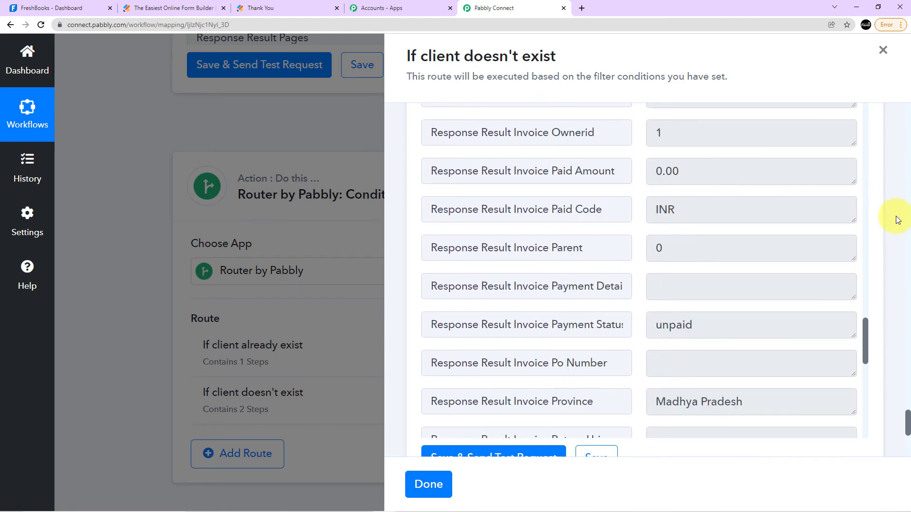
# Save the invoice action and finish editing the "If client doesn't exist" route.
pyautogui.click(609, 328)
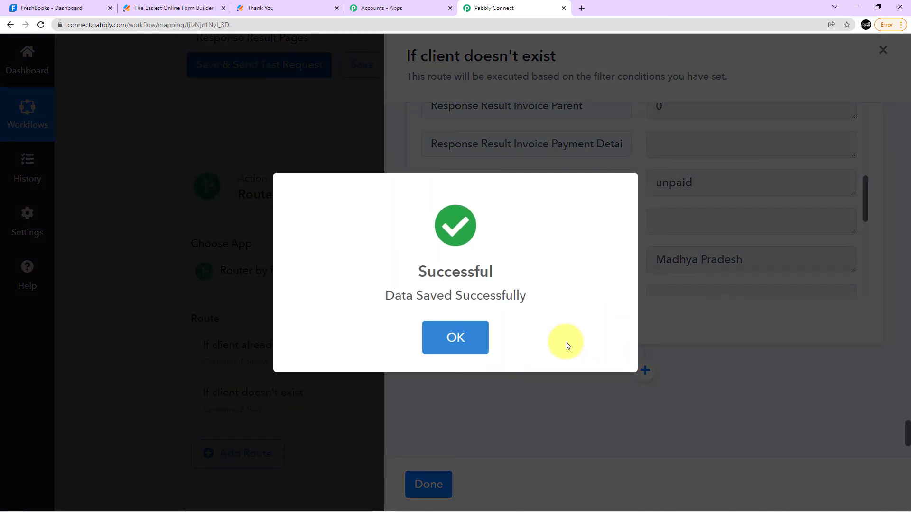
pyautogui.click(455, 341)
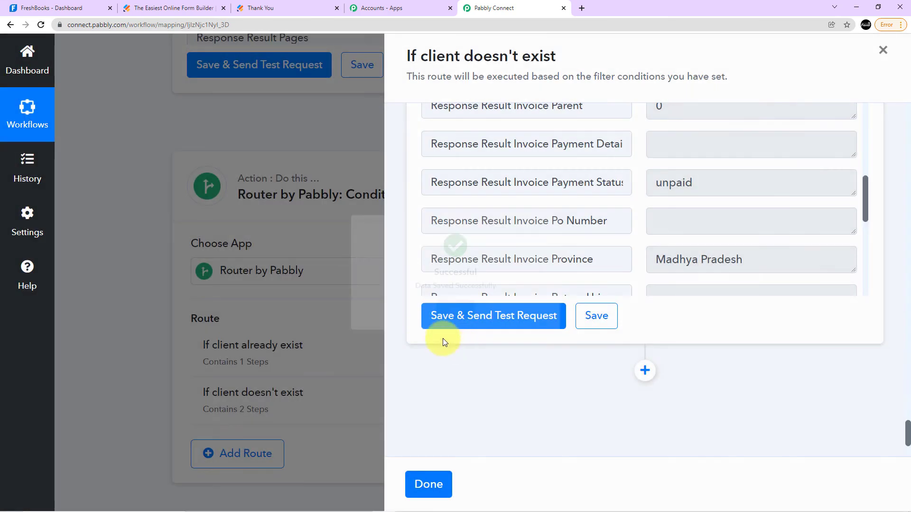
pyautogui.click(431, 482)
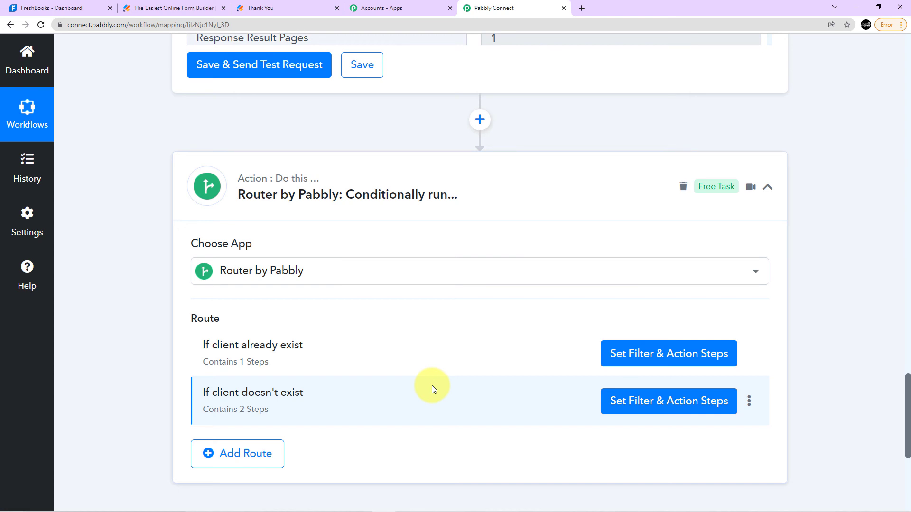
# Switch to FreshBooks and examine the Clients page, including the full client list and the recently active clients.
pyautogui.click(80, 4)
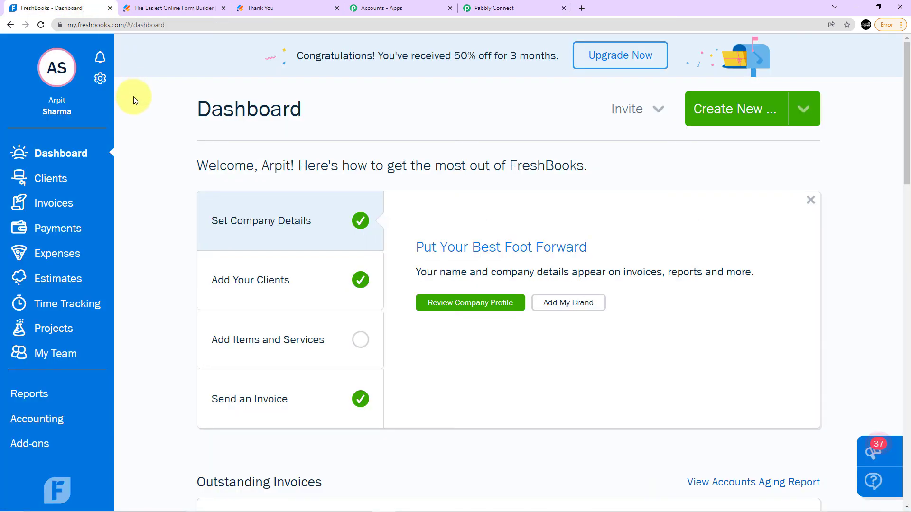
pyautogui.click(76, 178)
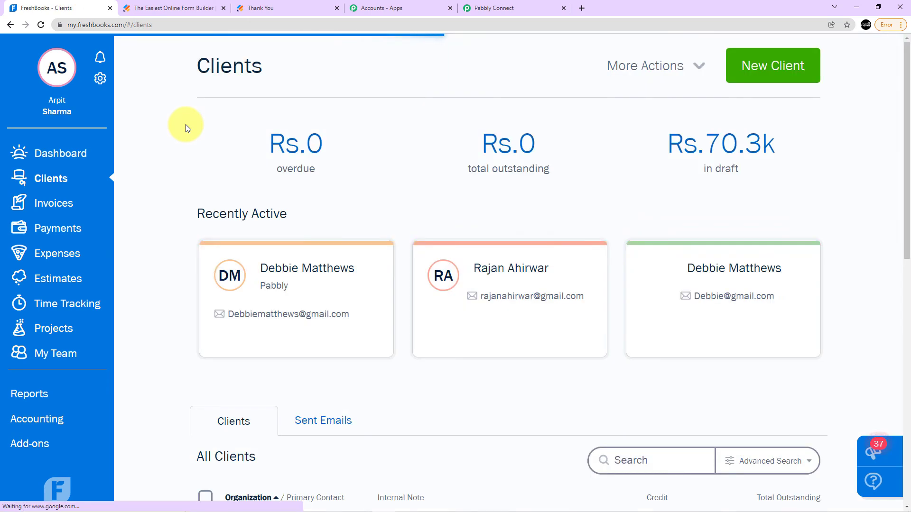
pyautogui.scroll(-8, 301, 136)
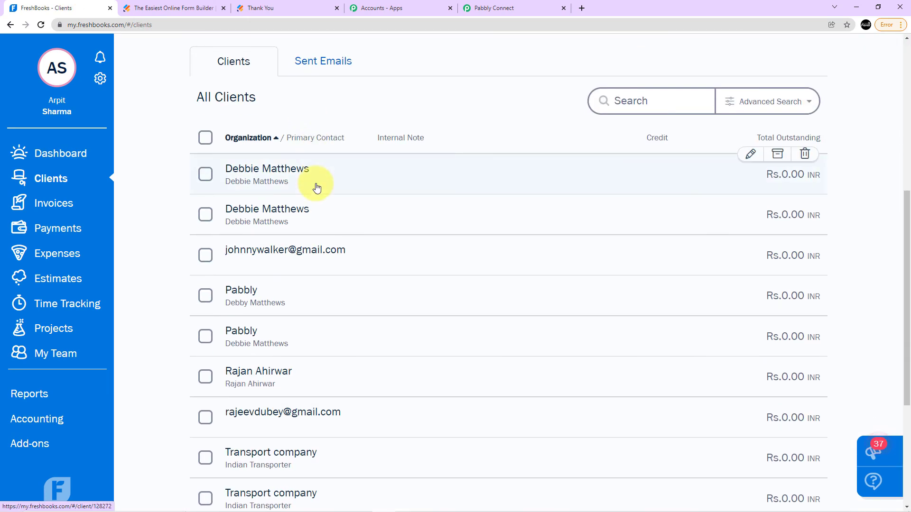
pyautogui.scroll(-1, 289, 209)
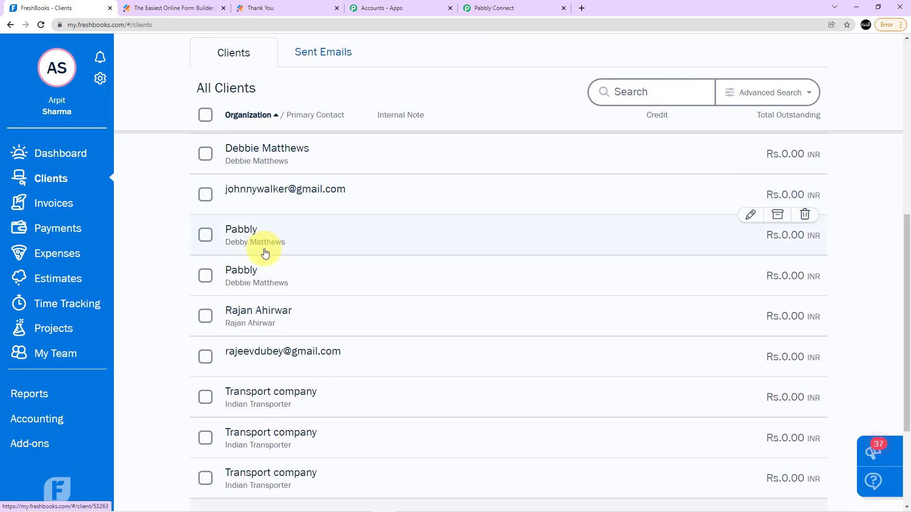
pyautogui.scroll(-2, 266, 252)
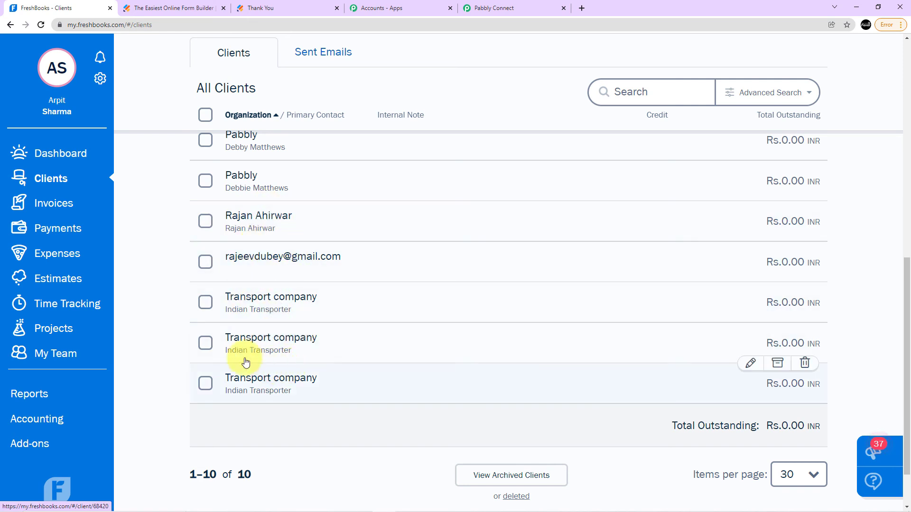
pyautogui.scroll(2, 161, 292)
pyautogui.scroll(-3, 164, 288)
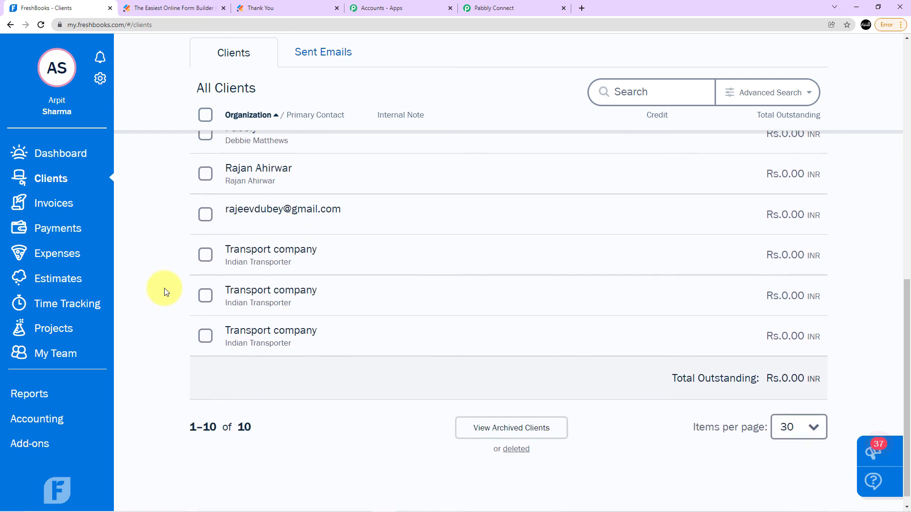
pyautogui.scroll(1, 150, 308)
pyautogui.scroll(-1, 150, 308)
pyautogui.scroll(1, 208, 422)
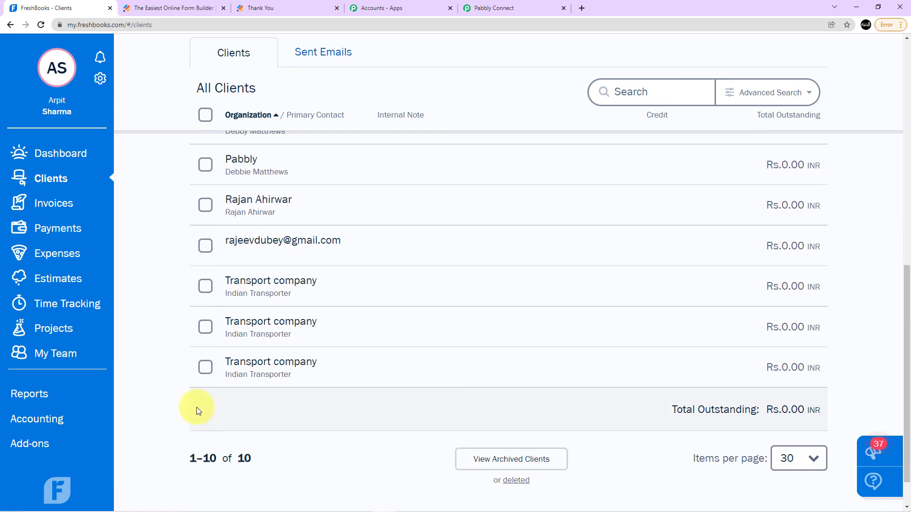
pyautogui.scroll(5, 183, 371)
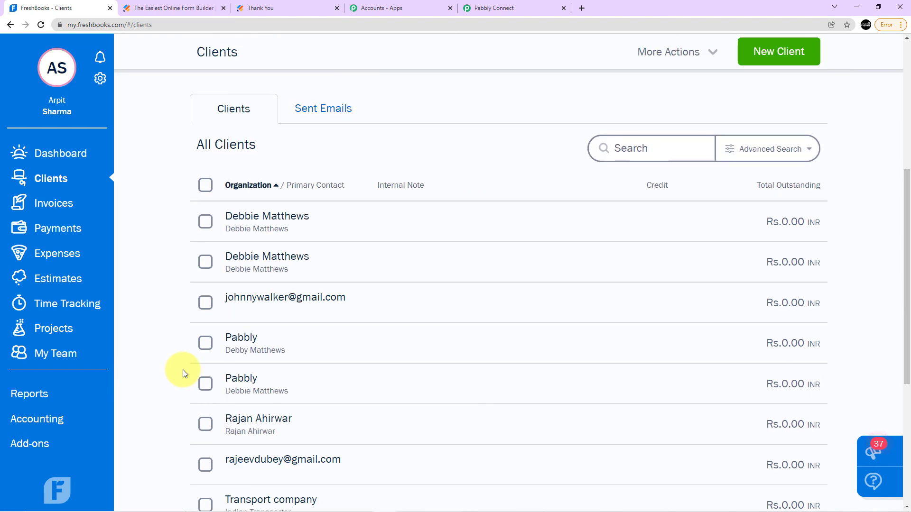
pyautogui.scroll(4, 183, 370)
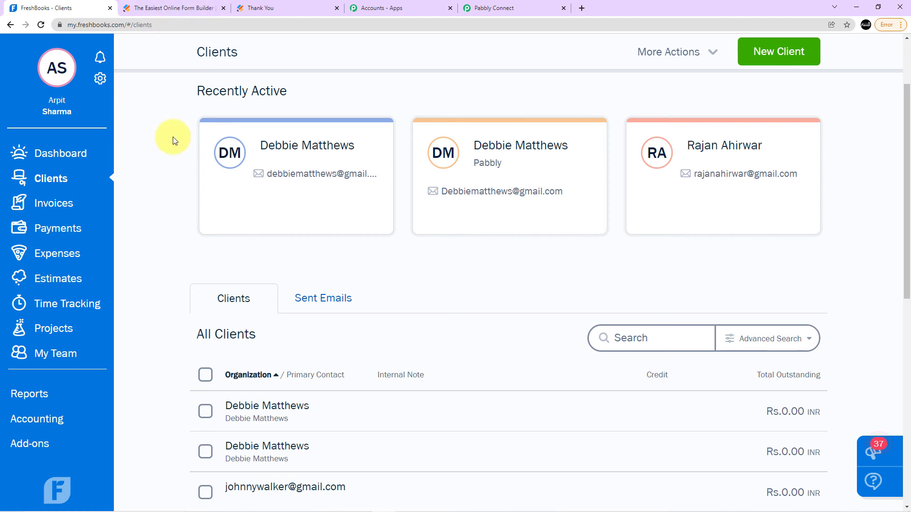
pyautogui.scroll(3, 173, 138)
# Switch to the Jotform page and reload its address to open a blank customer registration form.
pyautogui.click(305, 7)
pyautogui.click(312, 25)
pyautogui.press('Return')
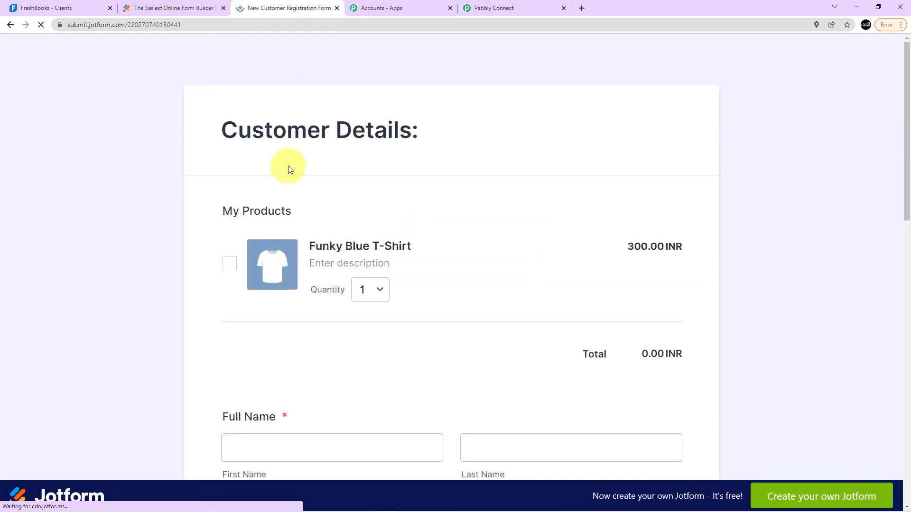
# Select the Funky Blue T-Shirt product in the form and set its quantity to 3.
pyautogui.scroll(-3, 304, 151)
pyautogui.scroll(1, 289, 171)
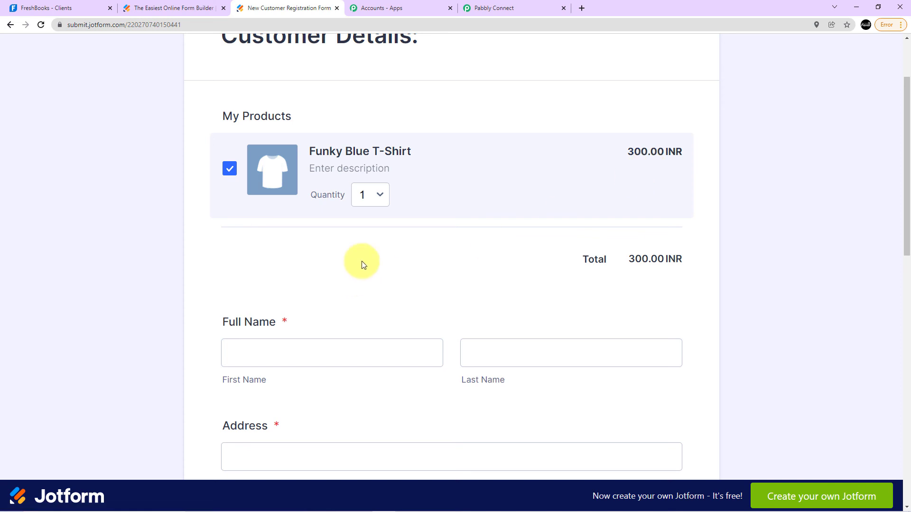
pyautogui.click(382, 192)
pyautogui.click(376, 243)
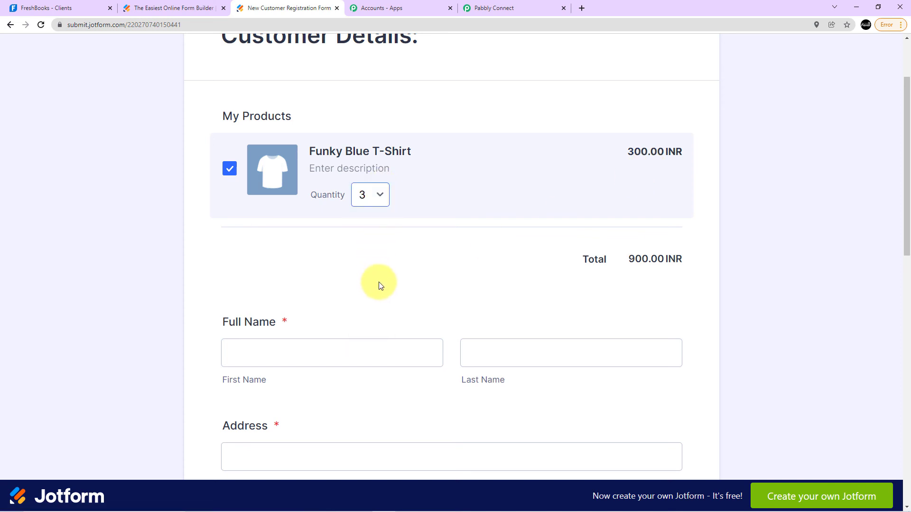
# Enter the new customer's first and last name in the Full Name fields.
pyautogui.scroll(-1, 379, 286)
pyautogui.scroll(-2, 379, 286)
pyautogui.click(286, 262)
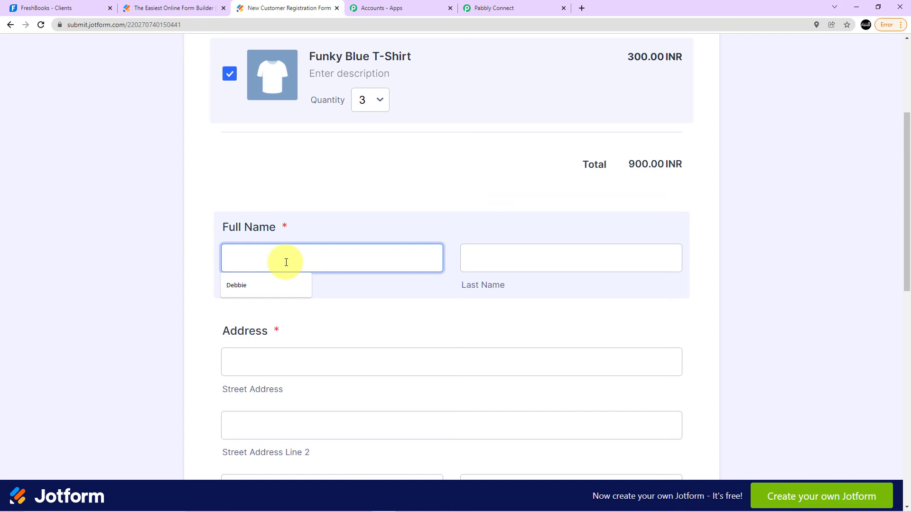
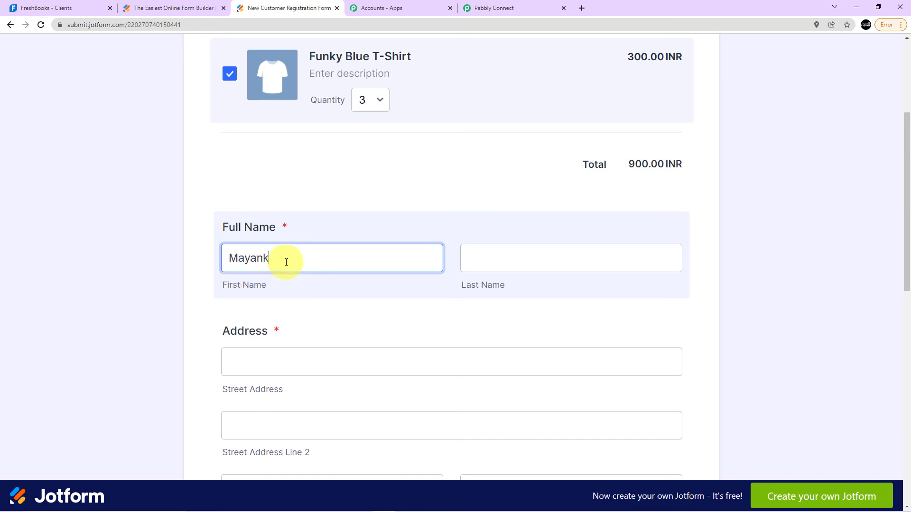
pyautogui.click(496, 252)
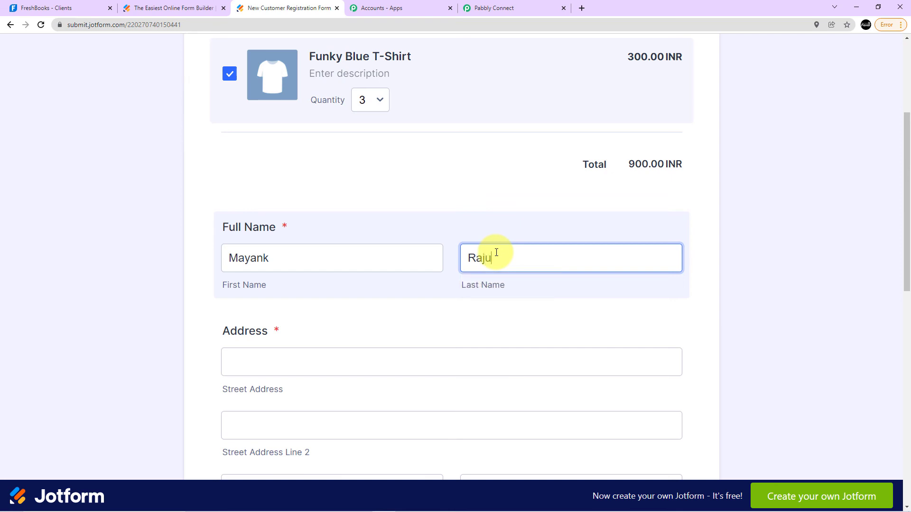
pyautogui.click(467, 232)
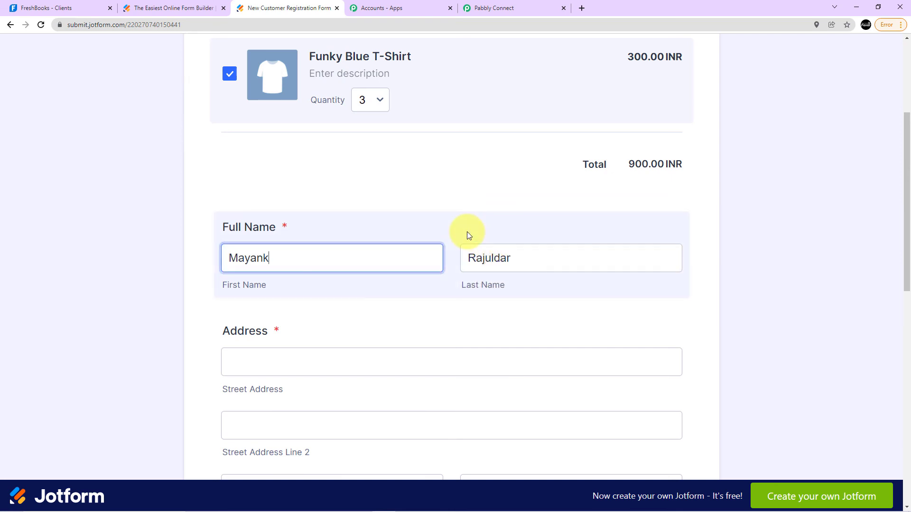
# Enter the customer's street address in the two street address lines of the Address section.
pyautogui.scroll(-3, 394, 332)
pyautogui.click(287, 222)
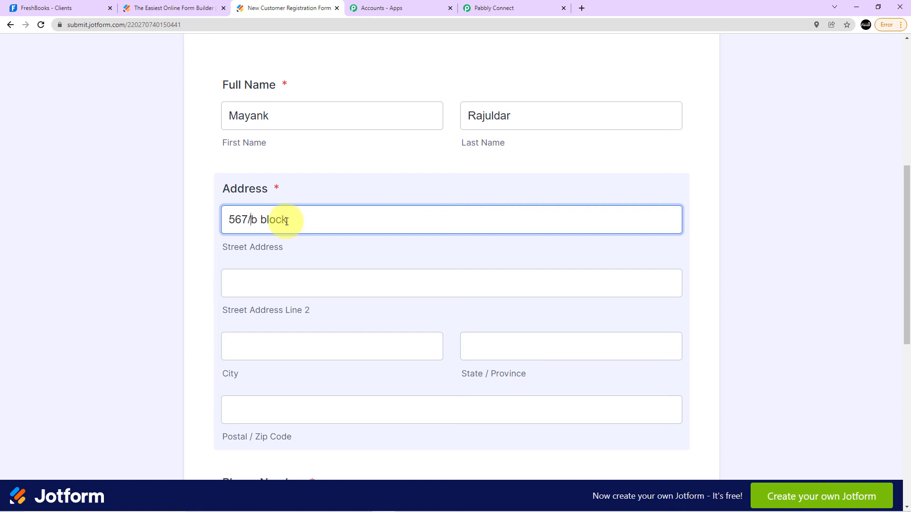
pyautogui.click(284, 284)
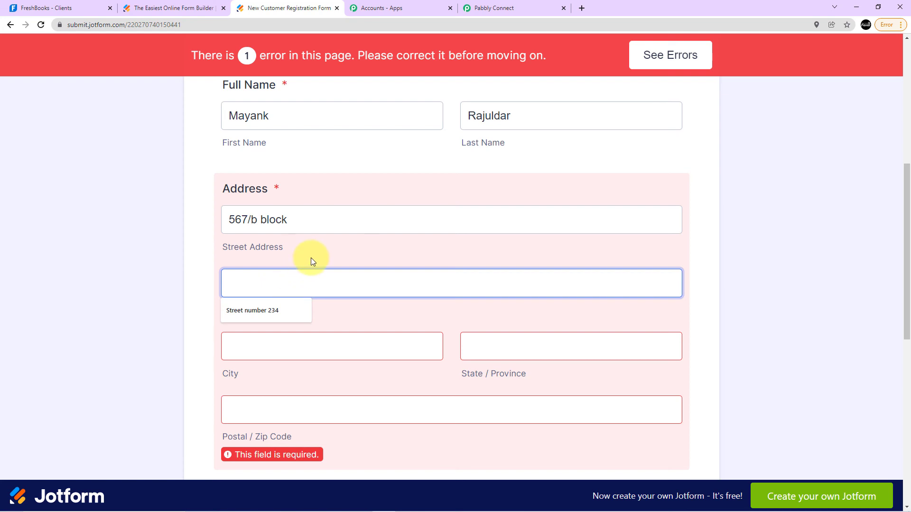
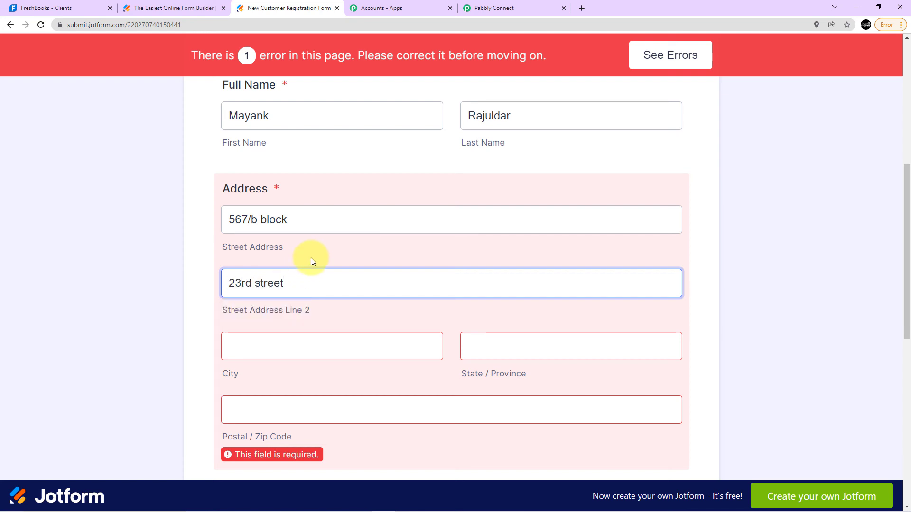
# Fill in the customer's city, state and postal code in the Address section using the saved suggestions.
pyautogui.click(295, 353)
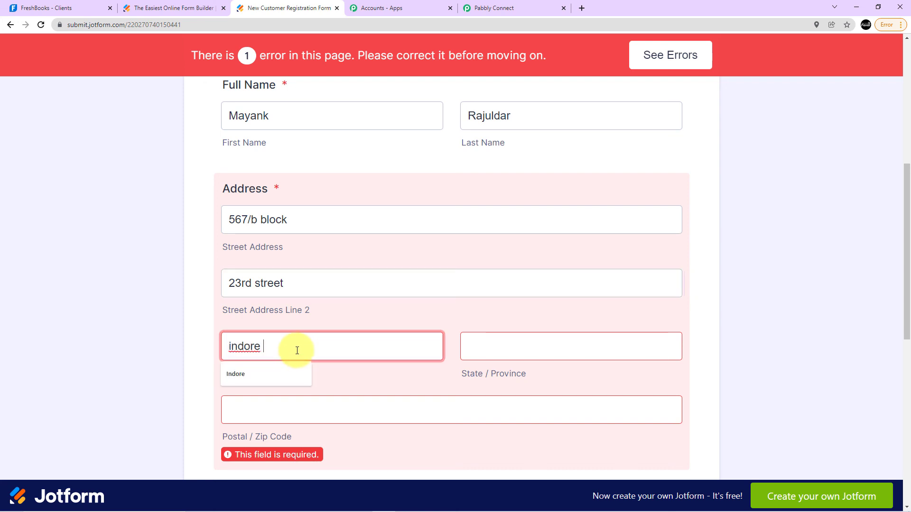
pyautogui.write('indore')
pyautogui.click(272, 372)
pyautogui.click(532, 344)
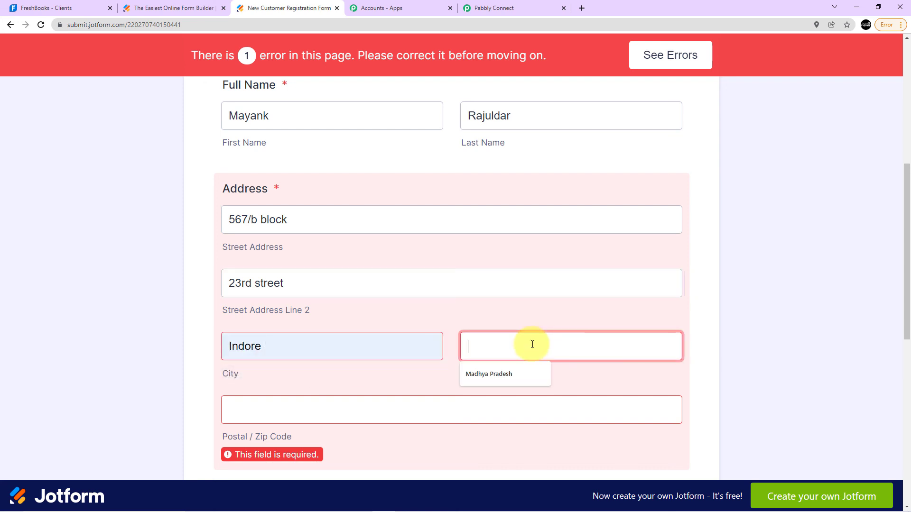
pyautogui.click(503, 374)
pyautogui.scroll(-3, 453, 311)
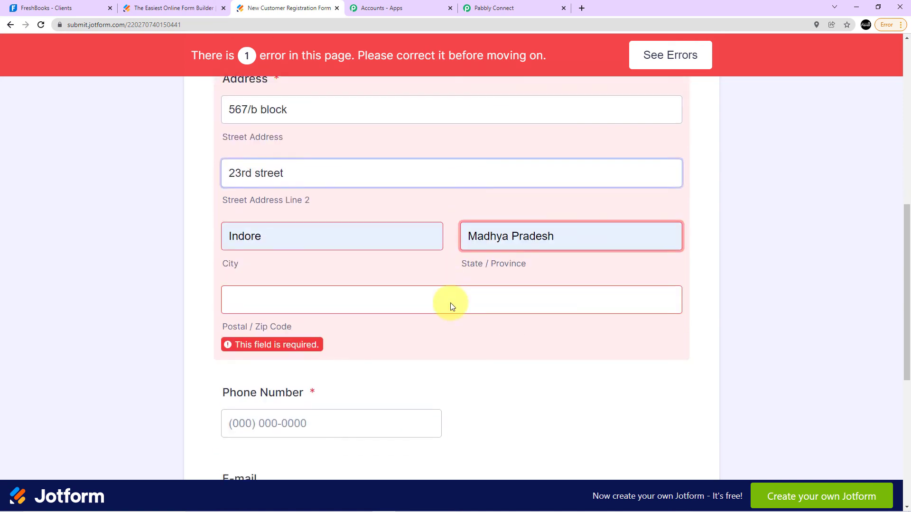
pyautogui.click(260, 261)
pyautogui.click(260, 294)
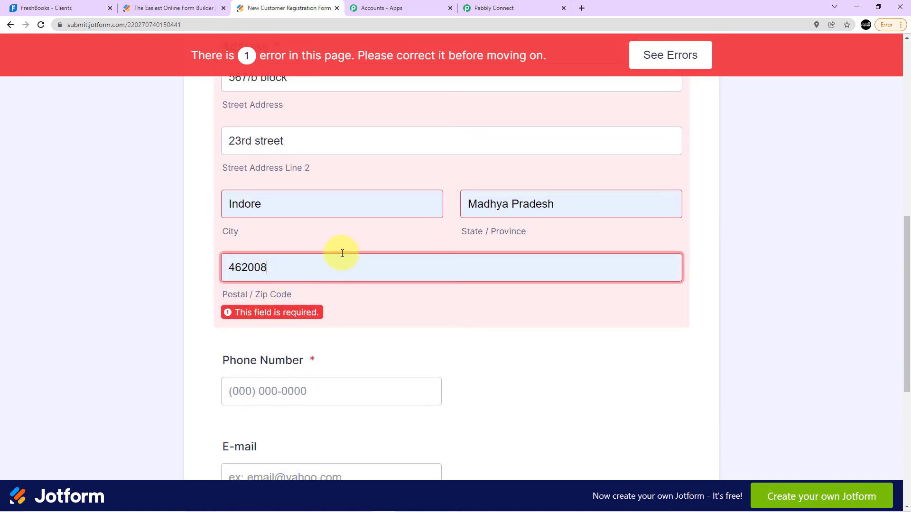
# Enter the customer's phone number and e-mail address in the registration form.
pyautogui.scroll(-2, 343, 252)
pyautogui.click(280, 297)
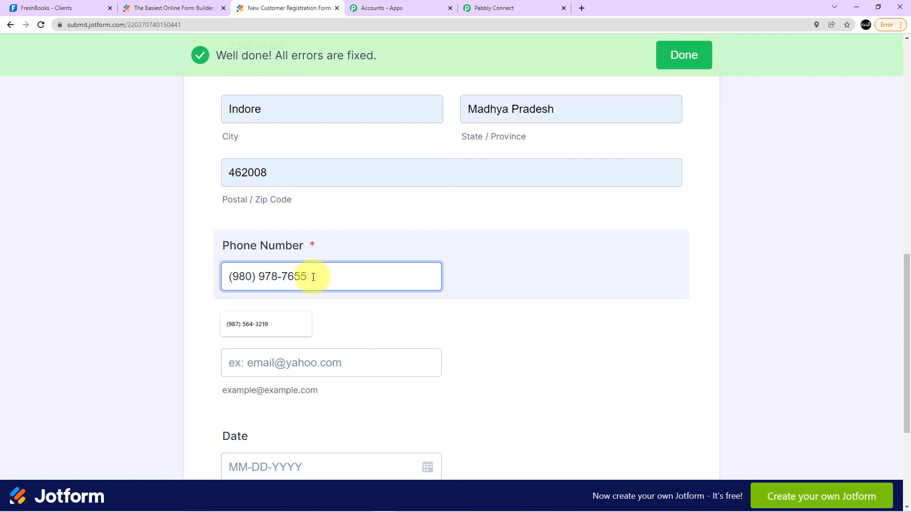
pyautogui.scroll(1, 313, 277)
pyautogui.scroll(-4, 252, 273)
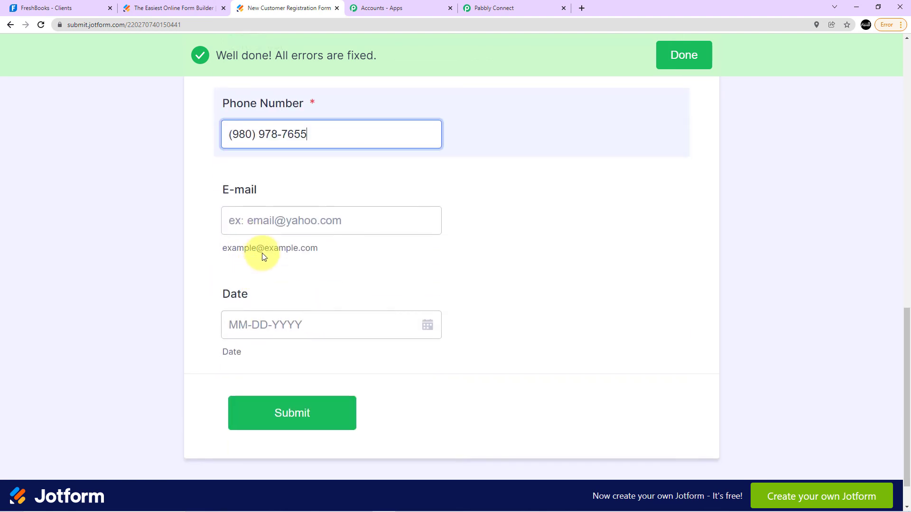
pyautogui.scroll(1, 261, 254)
pyautogui.click(276, 269)
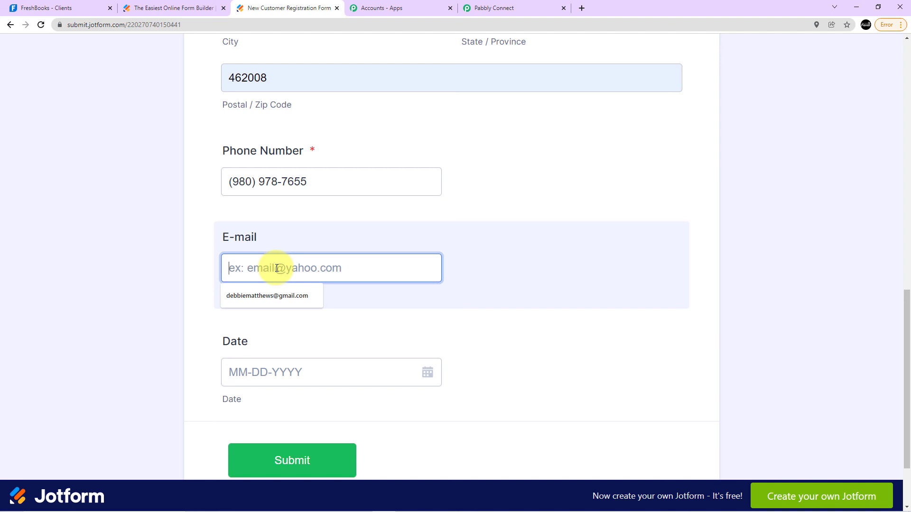
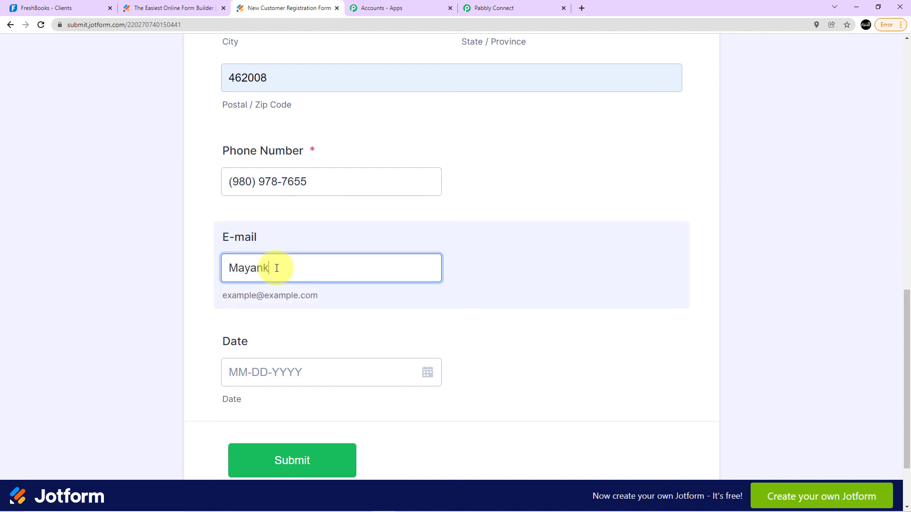
# Set the form's date to 01-28-2022 and submit the form, saving the address in the browser.
pyautogui.scroll(-2, 276, 268)
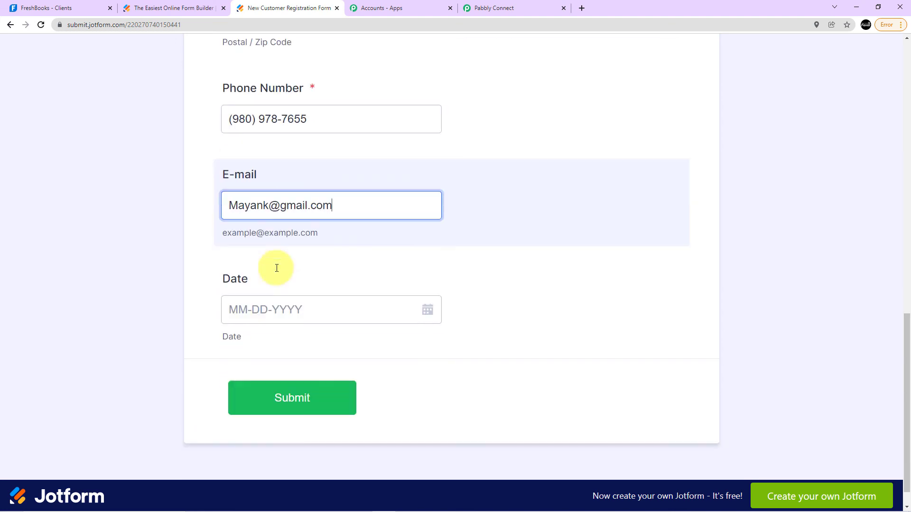
pyautogui.click(426, 280)
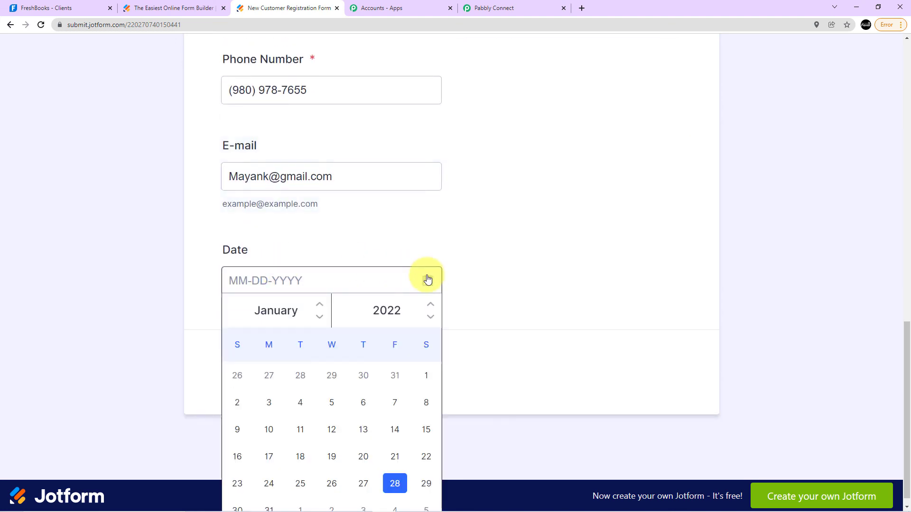
pyautogui.click(395, 484)
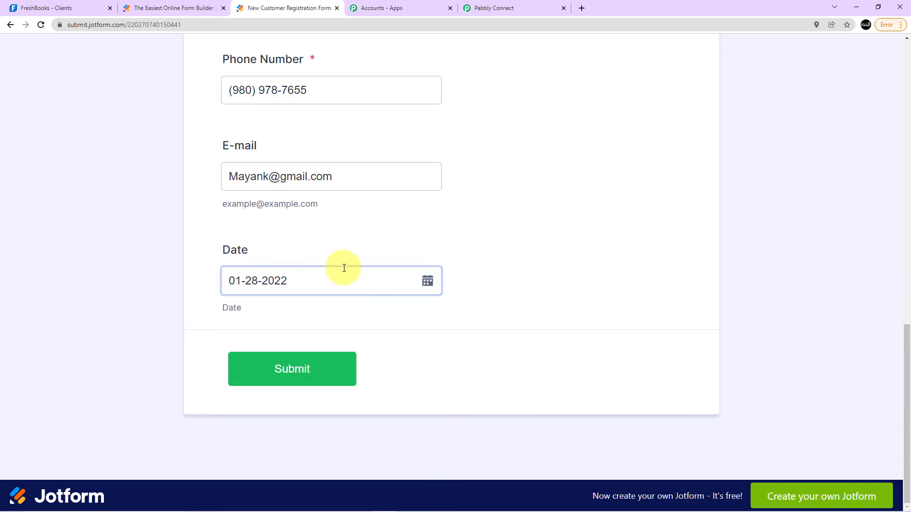
pyautogui.click(299, 375)
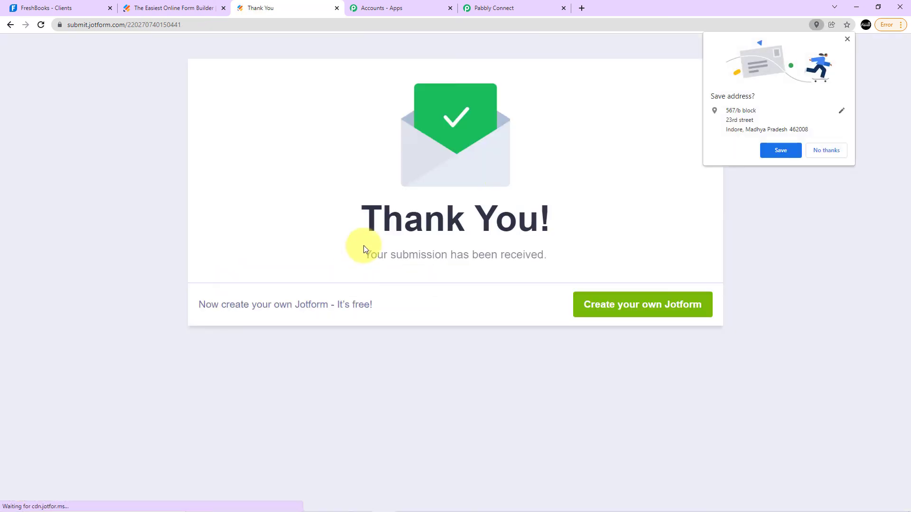
pyautogui.click(781, 151)
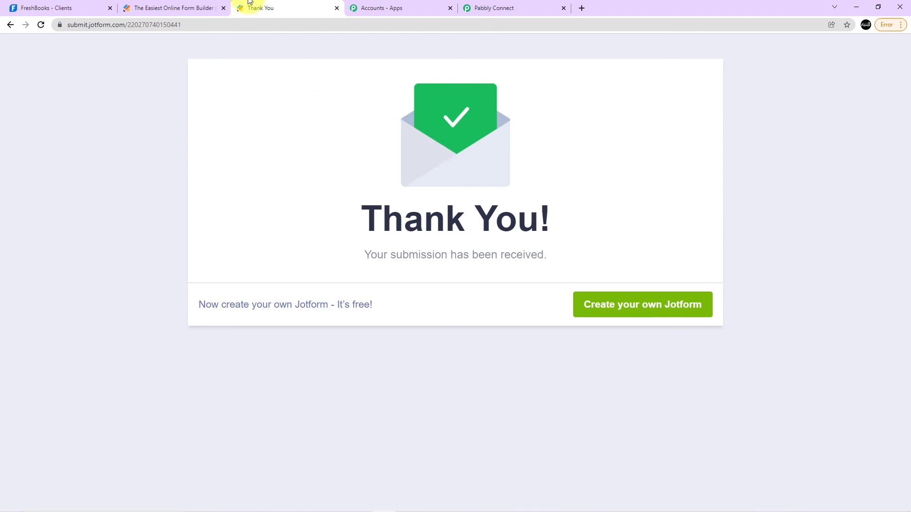
# Switch to FreshBooks and reload the Clients page to look for the newly submitted customer in the full client list.
pyautogui.click(63, 4)
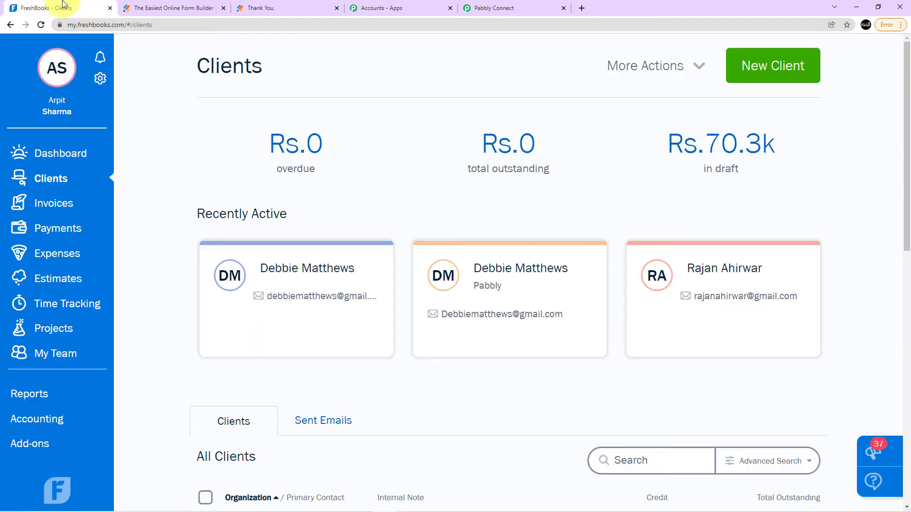
pyautogui.scroll(-4, 170, 148)
pyautogui.scroll(-5, 197, 187)
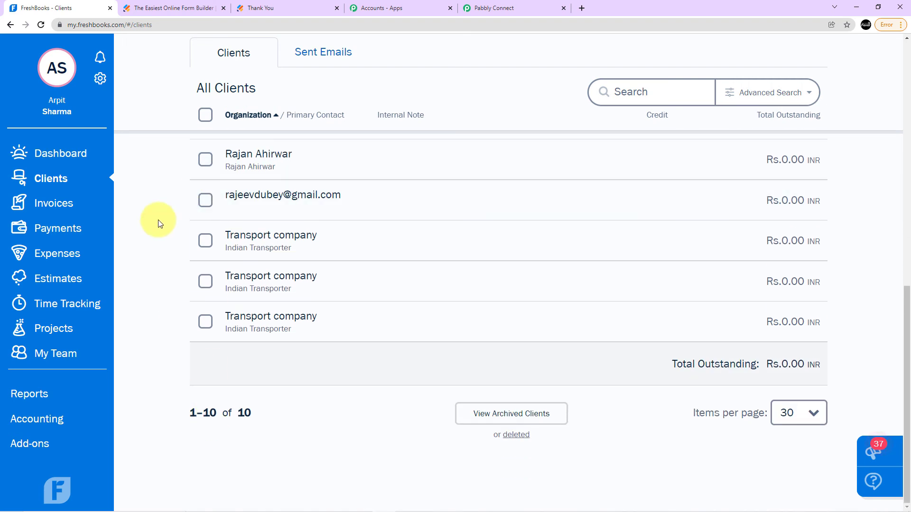
pyautogui.scroll(10, 159, 222)
pyautogui.click(41, 24)
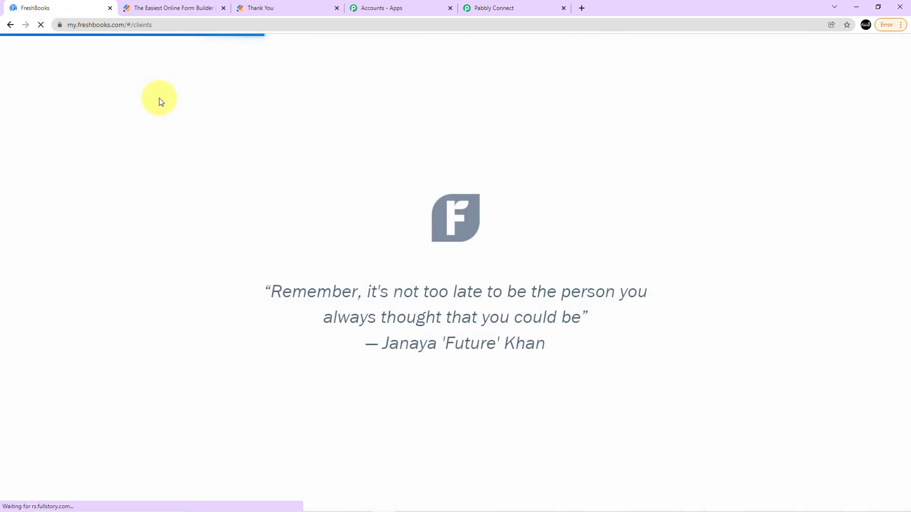
pyautogui.scroll(-8, 155, 139)
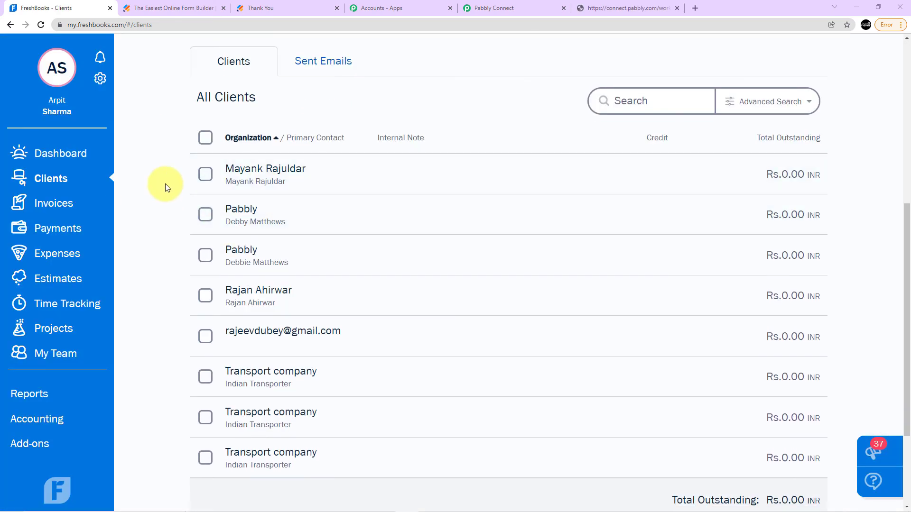
# Open the new customer's client record and examine the contact details and draft amount.
pyautogui.click(294, 177)
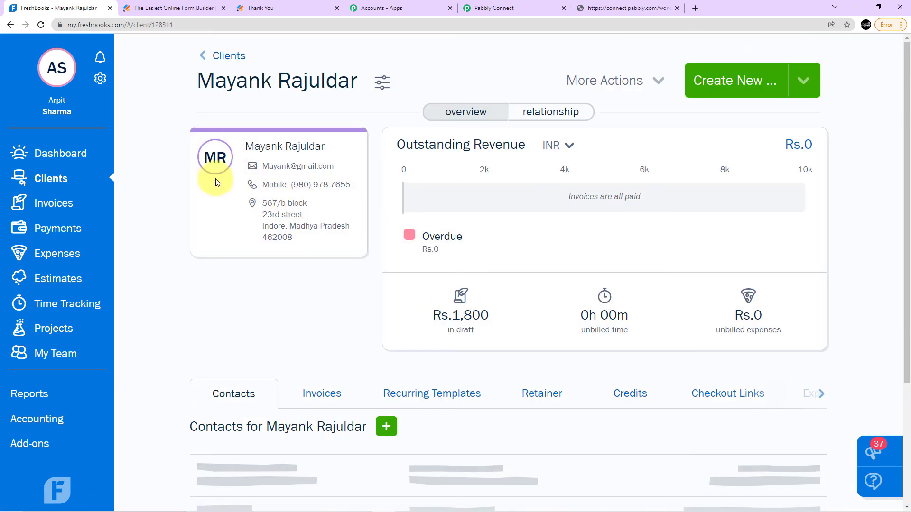
pyautogui.scroll(-3, 223, 178)
pyautogui.scroll(3, 266, 162)
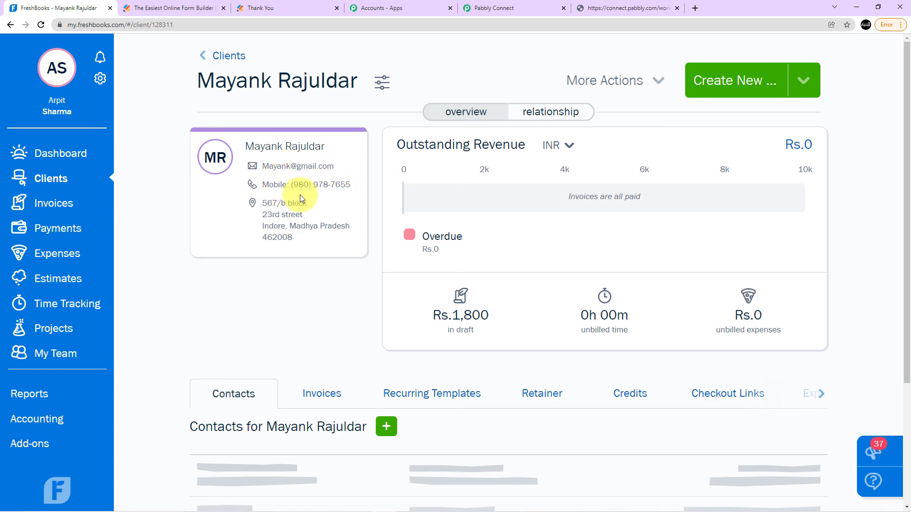
pyautogui.scroll(-3, 479, 278)
pyautogui.scroll(3, 427, 261)
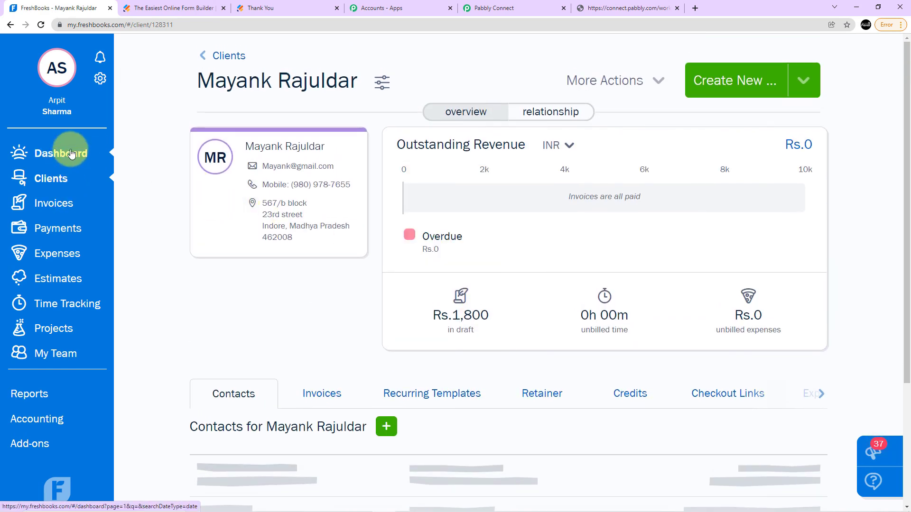
# Open the FreshBooks Invoices page and examine the recently updated invoices and the full invoice list.
pyautogui.click(63, 203)
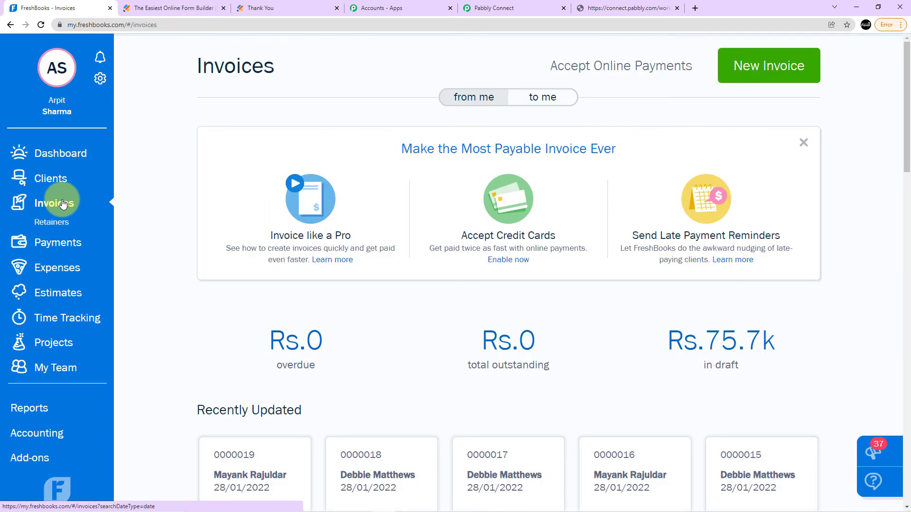
pyautogui.scroll(-10, 375, 181)
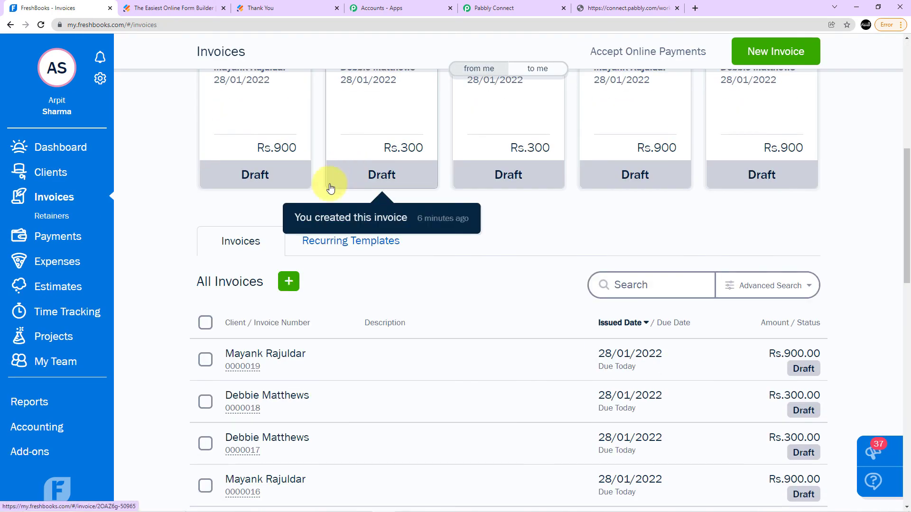
pyautogui.scroll(-4, 331, 183)
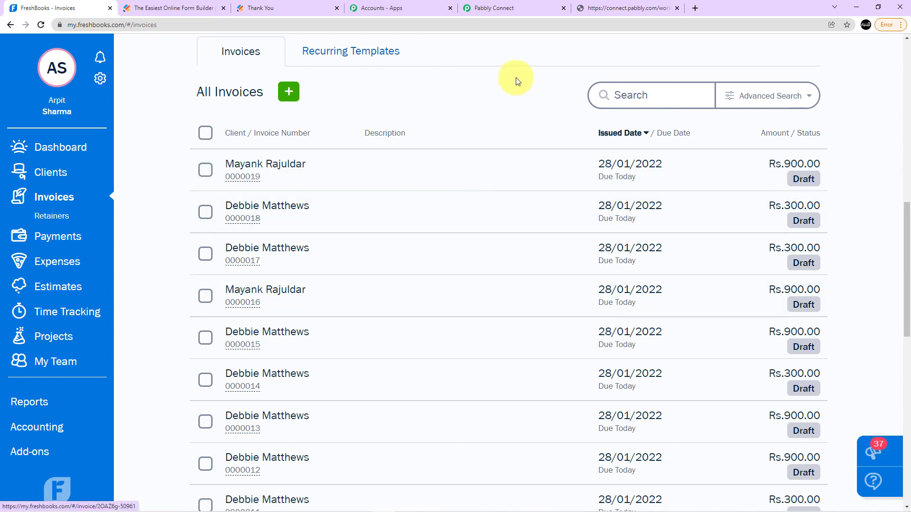
# Switch to Pabbly Connect, finish the "If client doesn't exist" route, and review the workflow back up to its JotForm trigger.
pyautogui.click(526, 8)
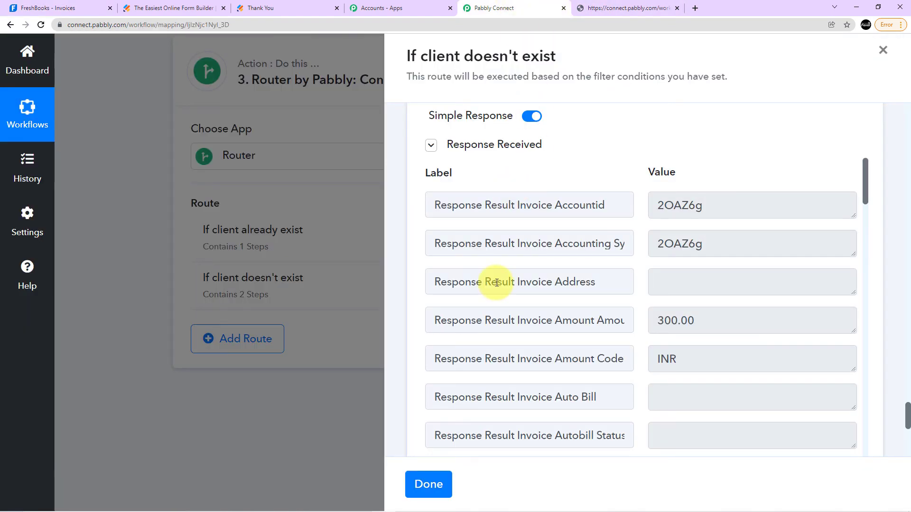
pyautogui.click(423, 483)
pyautogui.scroll(6, 397, 408)
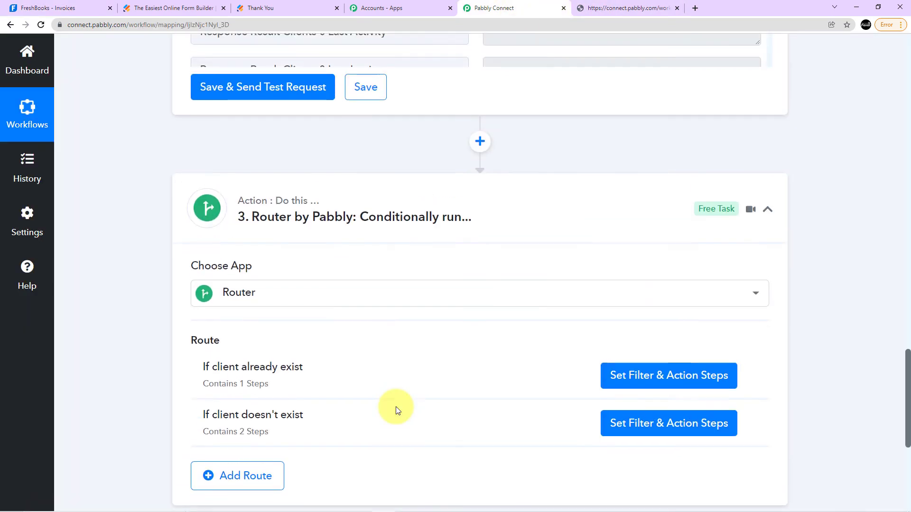
pyautogui.scroll(15, 396, 406)
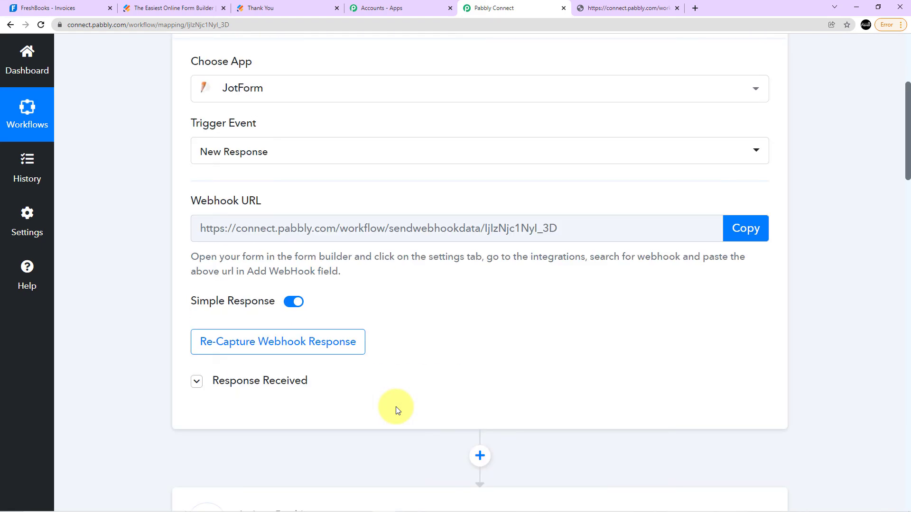
pyautogui.scroll(-10, 346, 287)
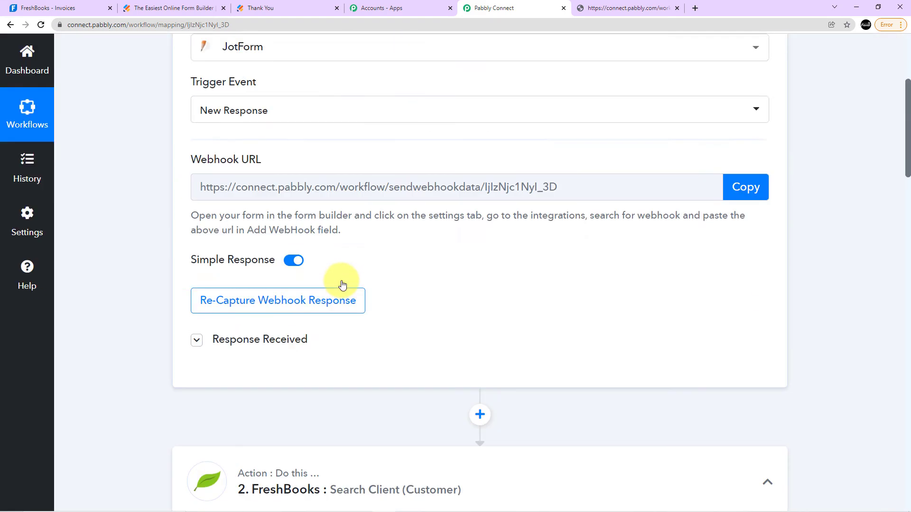
pyautogui.scroll(7, 422, 318)
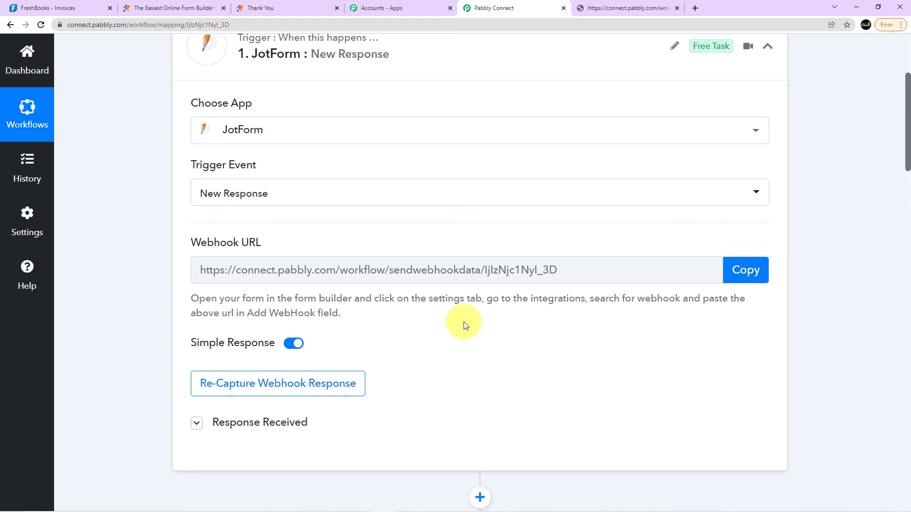
pyautogui.scroll(4, 463, 324)
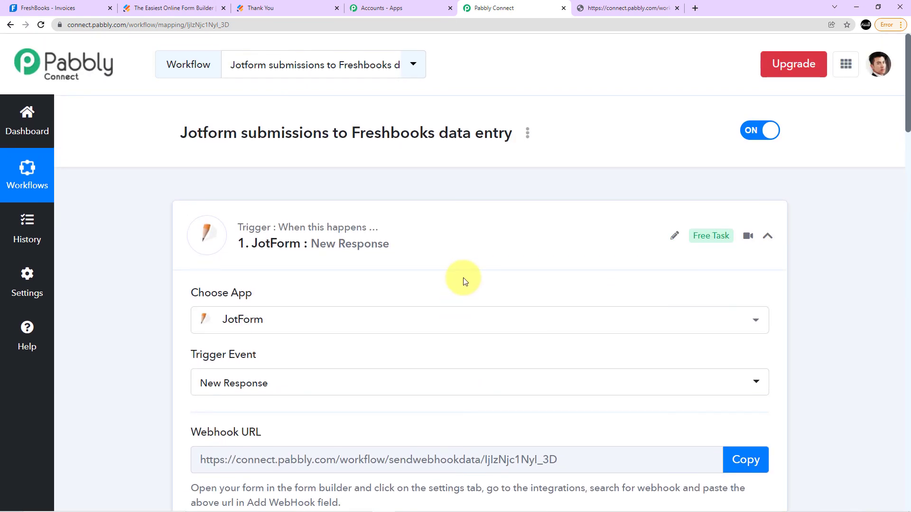